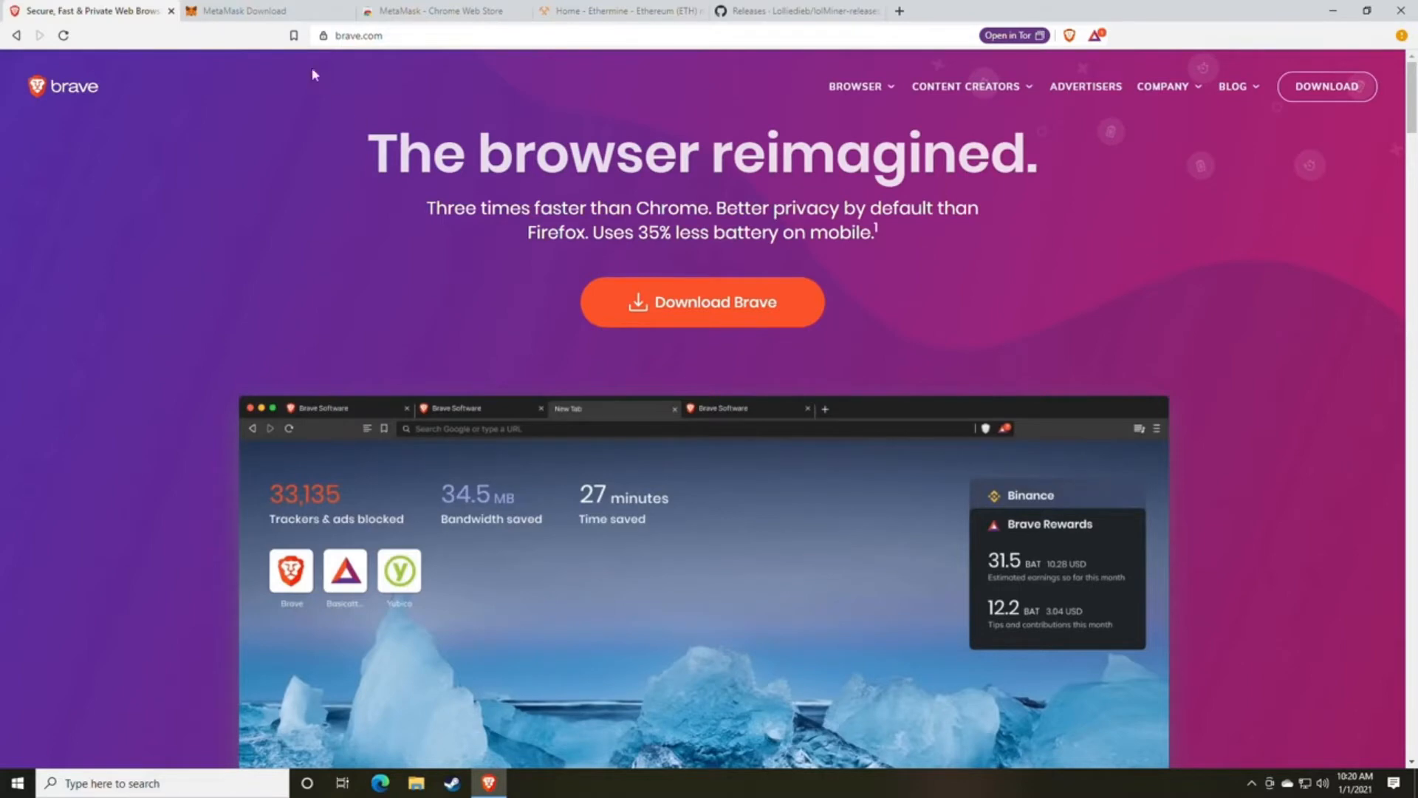
Install the MetaMask extension from its download page through the Chrome Web Store, accepting the requested permissions.
left_click(251, 11)
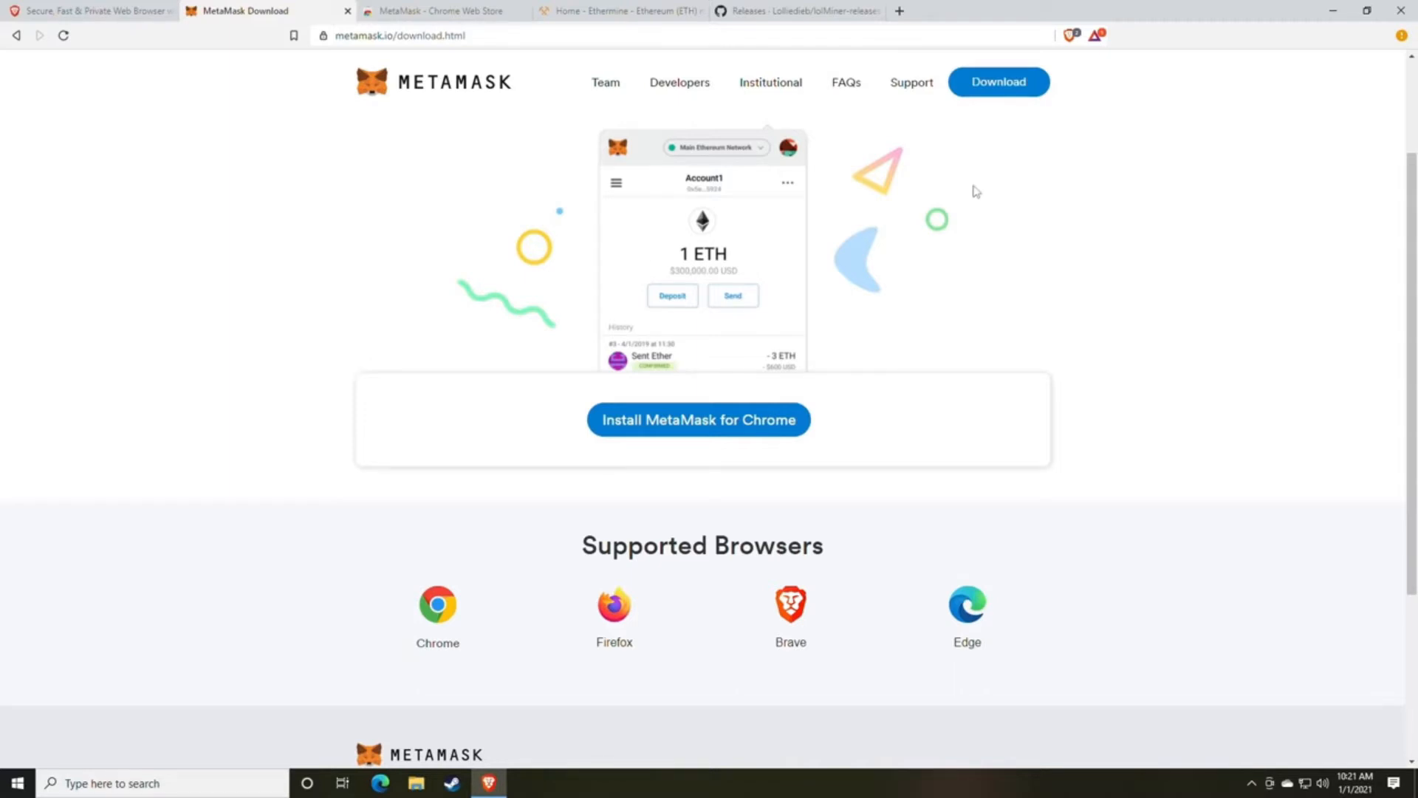
left_click(702, 436)
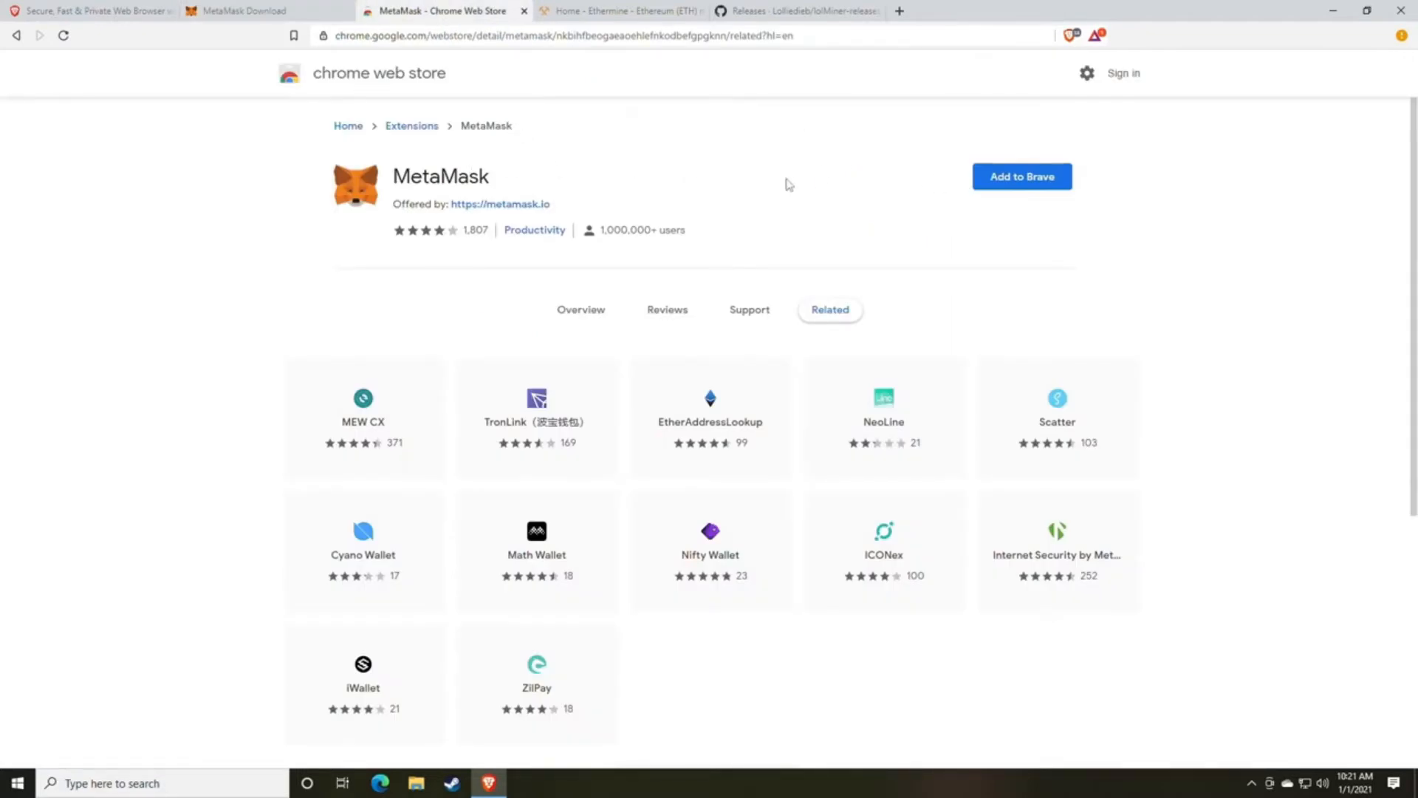
left_click(1018, 190)
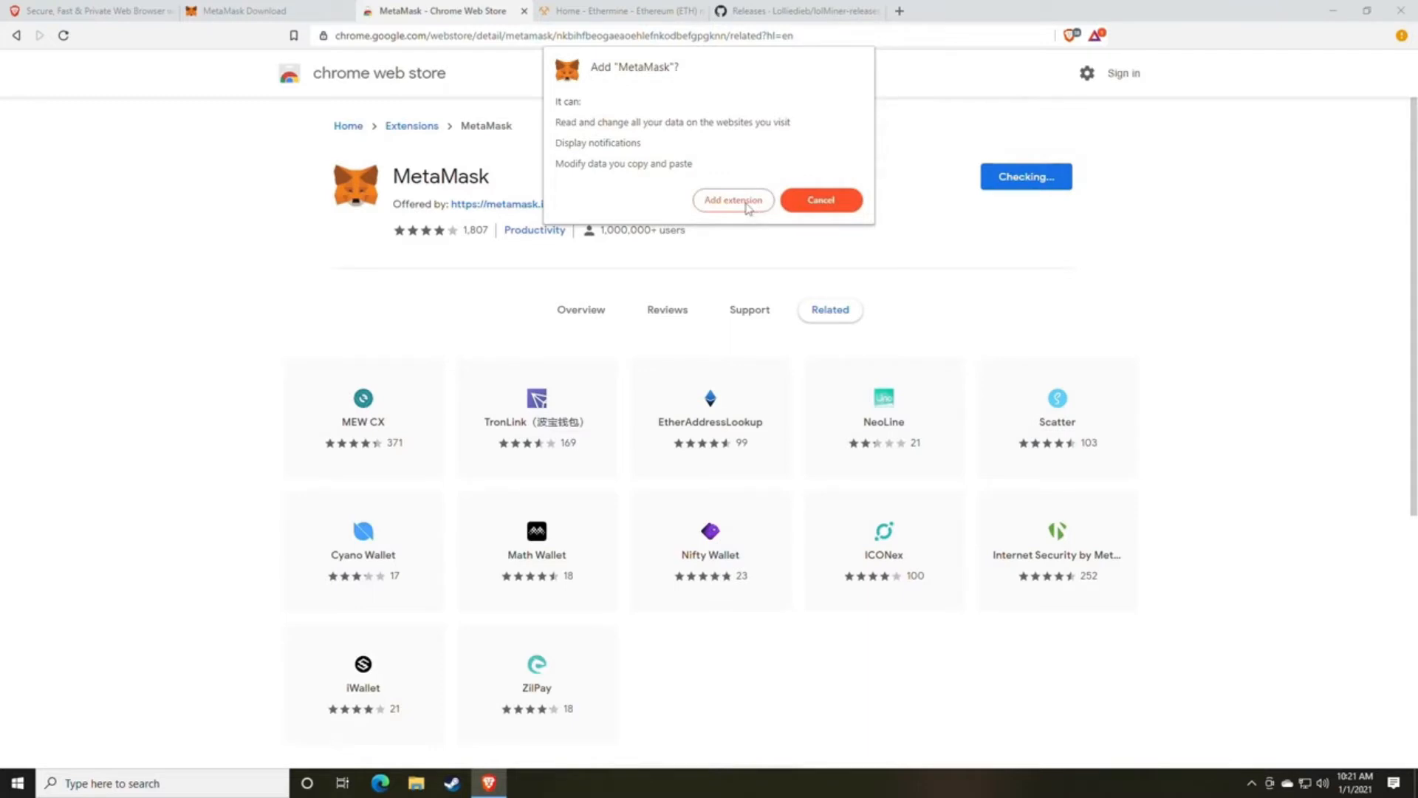
left_click(720, 209)
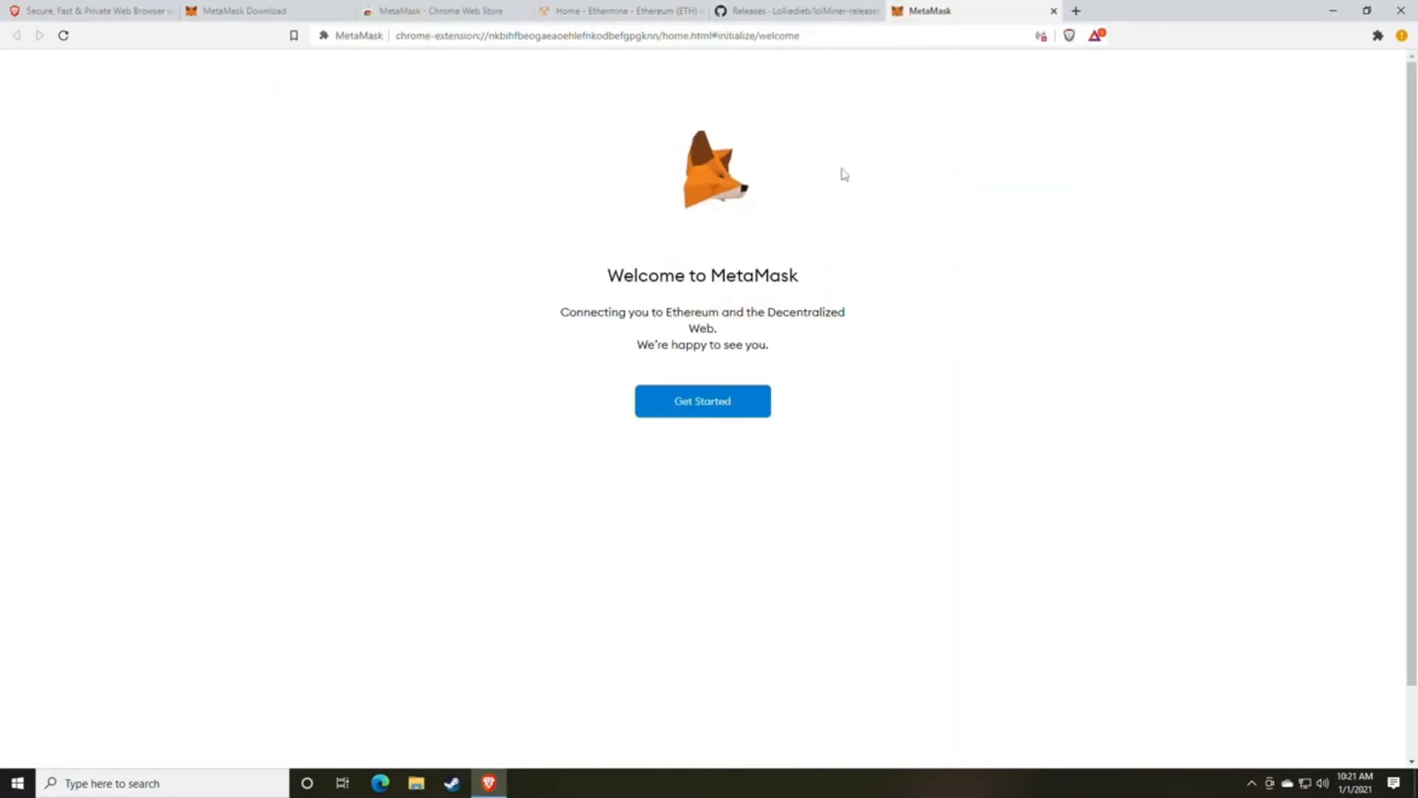
Start setting up a new MetaMask wallet and agree to share usage data.
left_click(700, 410)
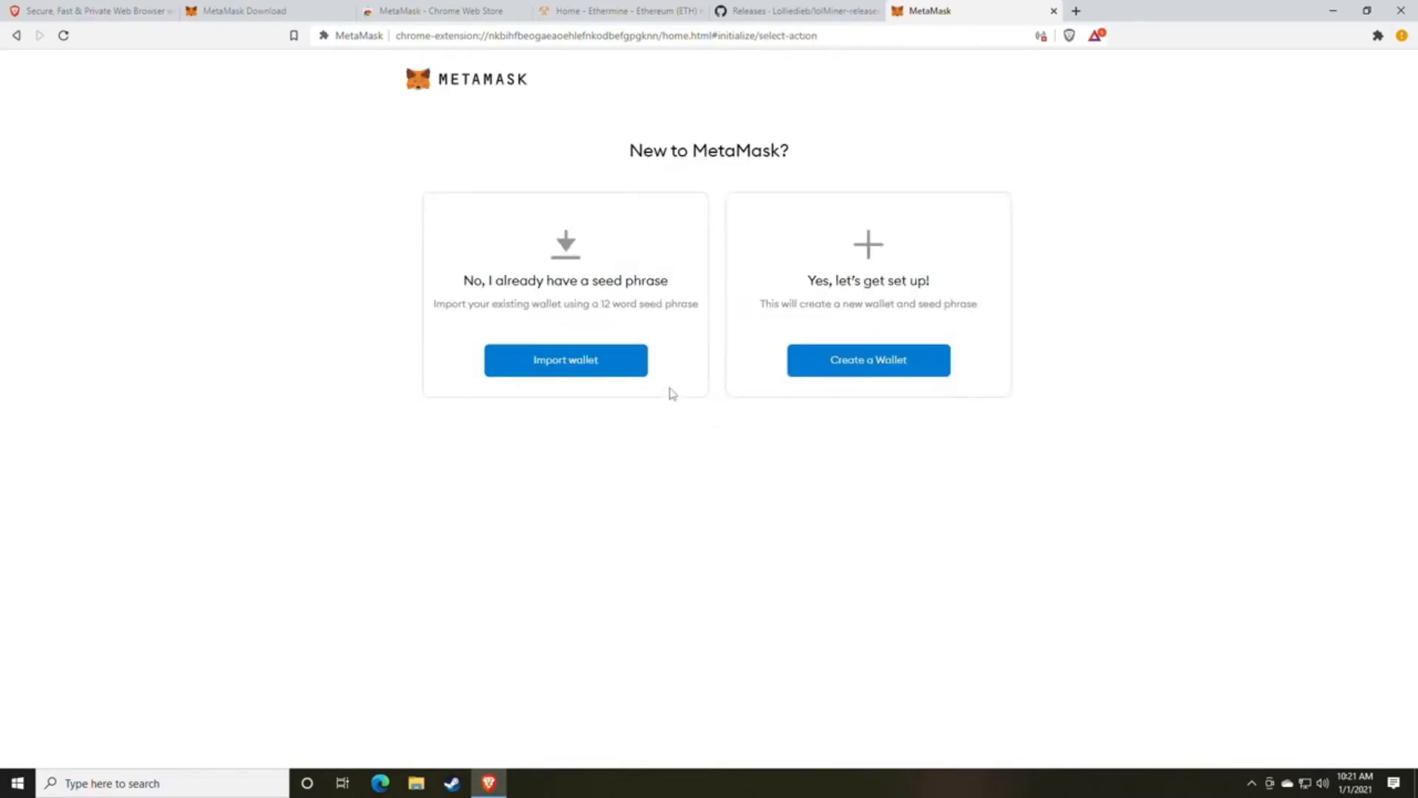
left_click(861, 373)
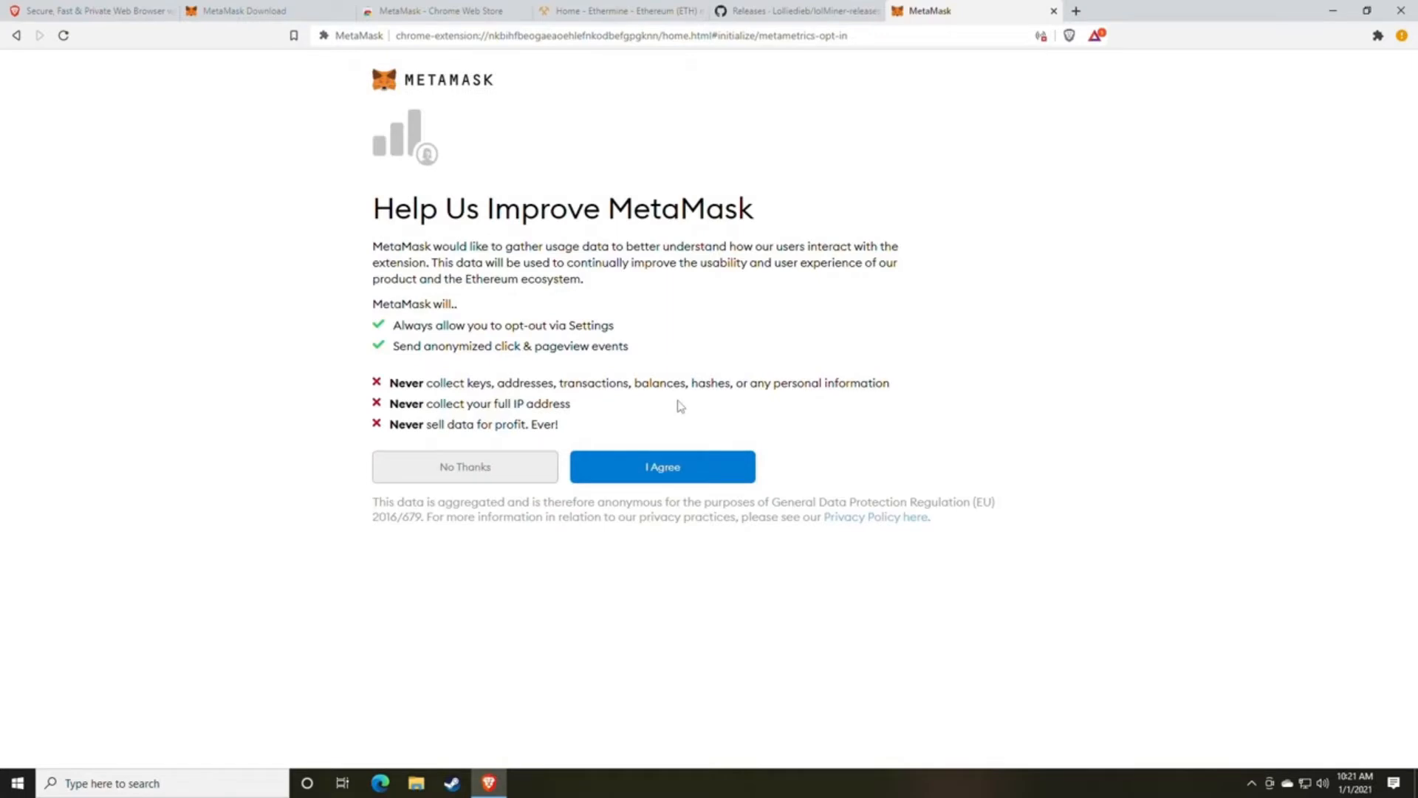
left_click(669, 476)
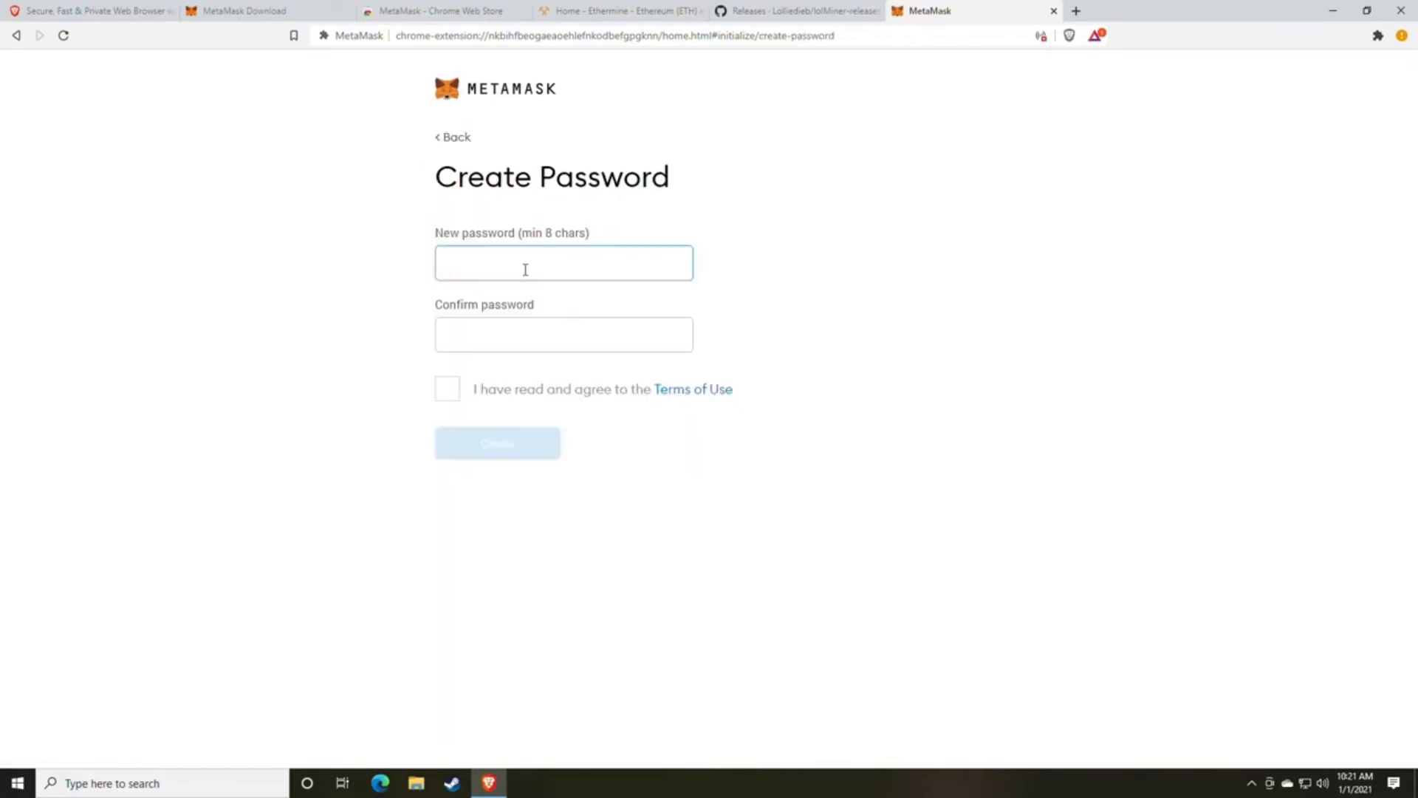
Enter and confirm the new wallet password, and agree to the Terms of Use.
type("****")
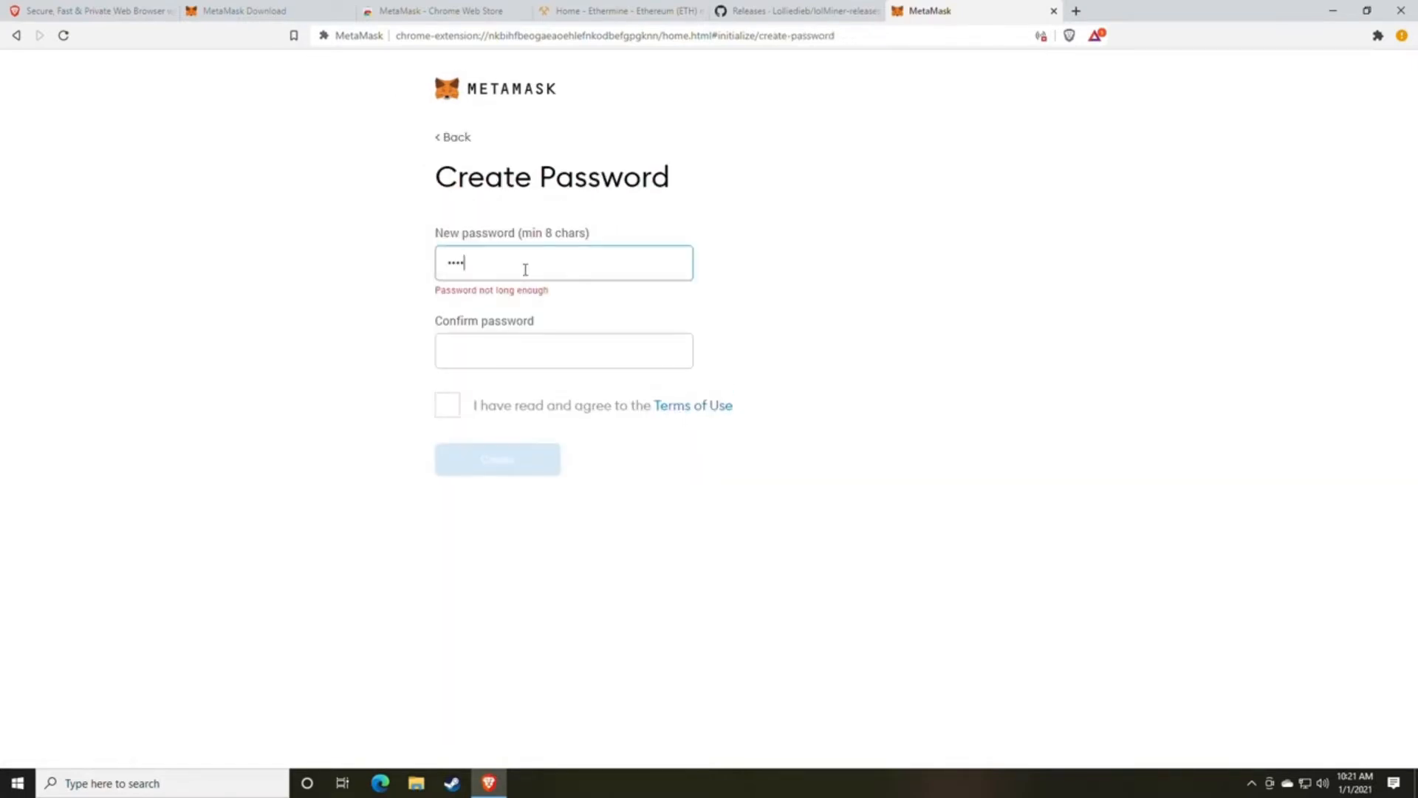
type("******")
key("Tab")
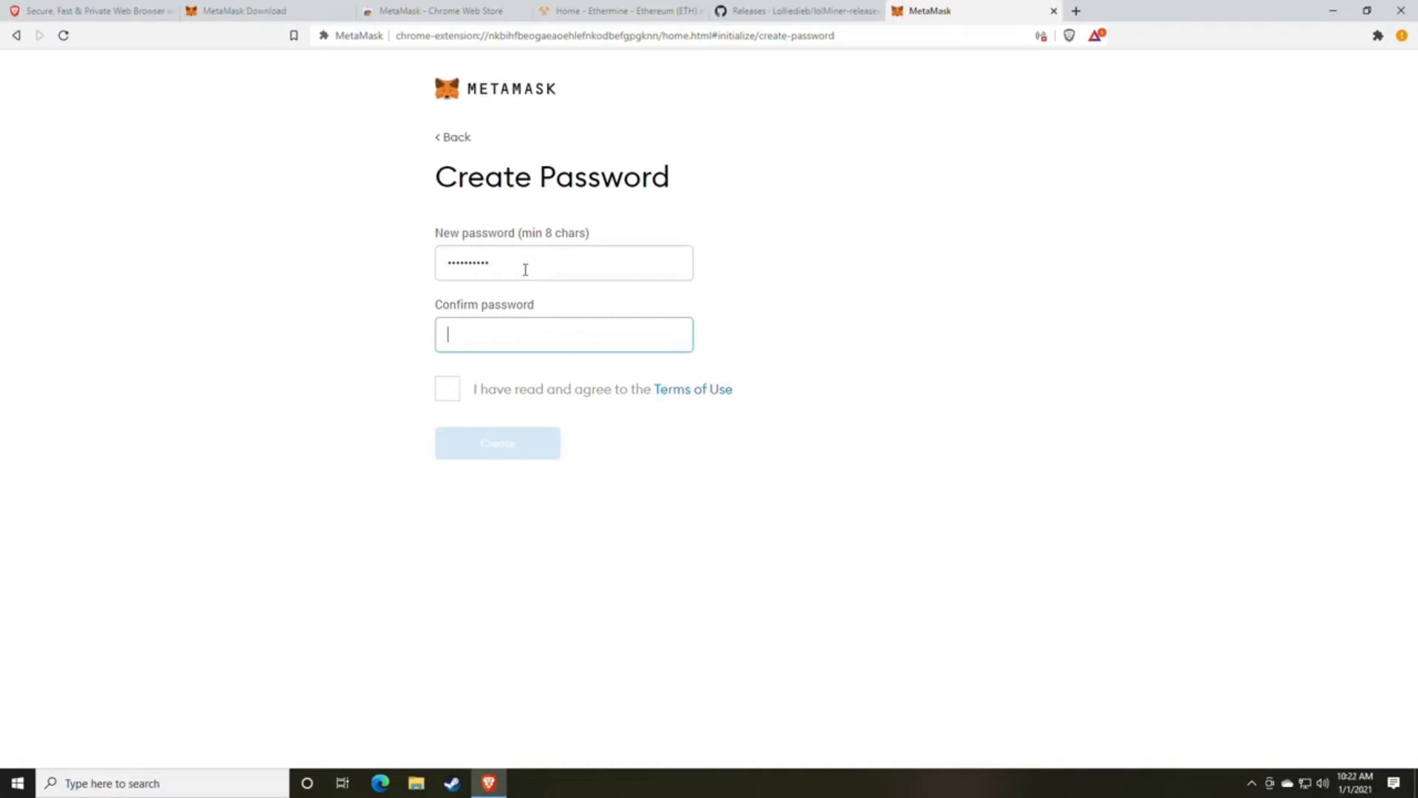
type("**********")
left_click(447, 387)
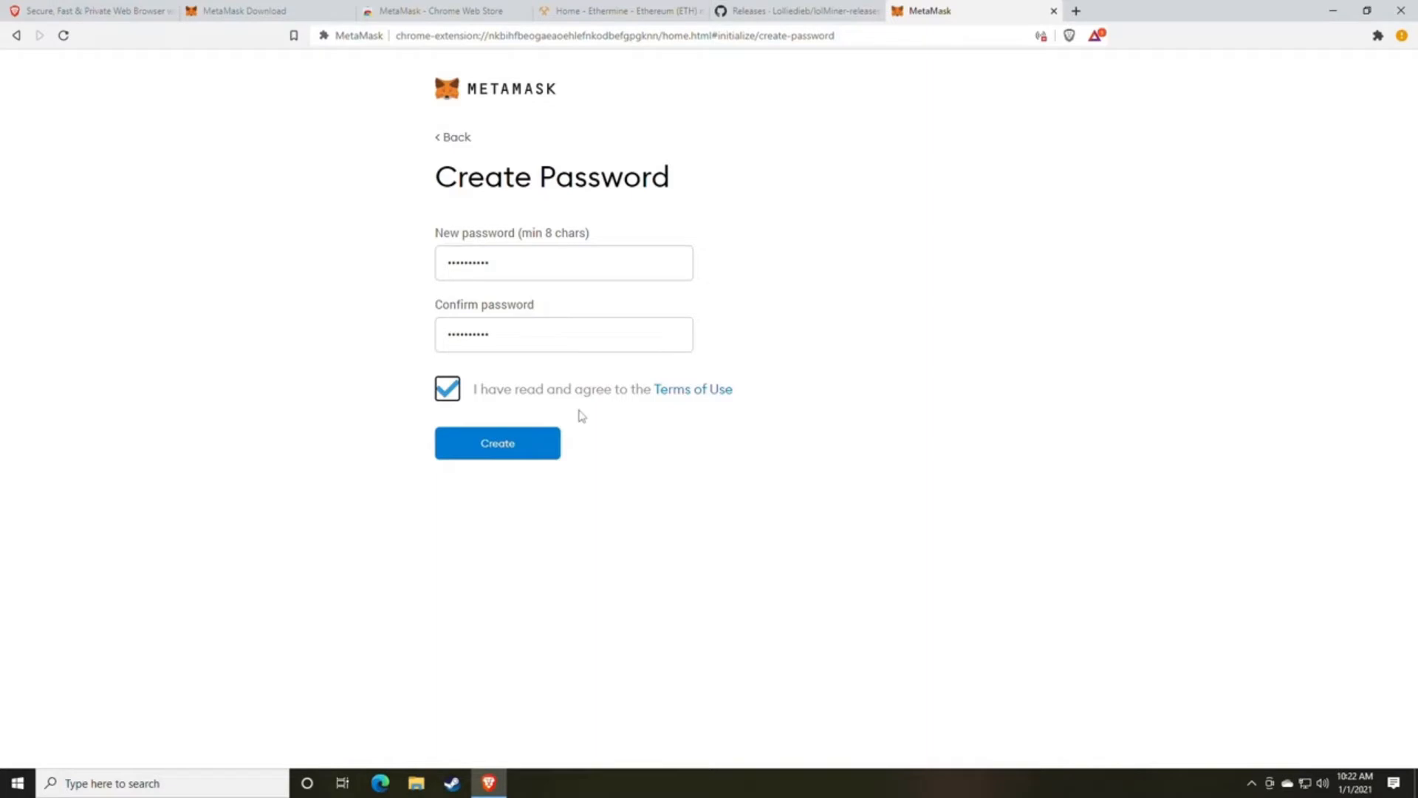
Open random.org in a new tab and go to its Password Generator.
left_click(1076, 11)
type("rand")
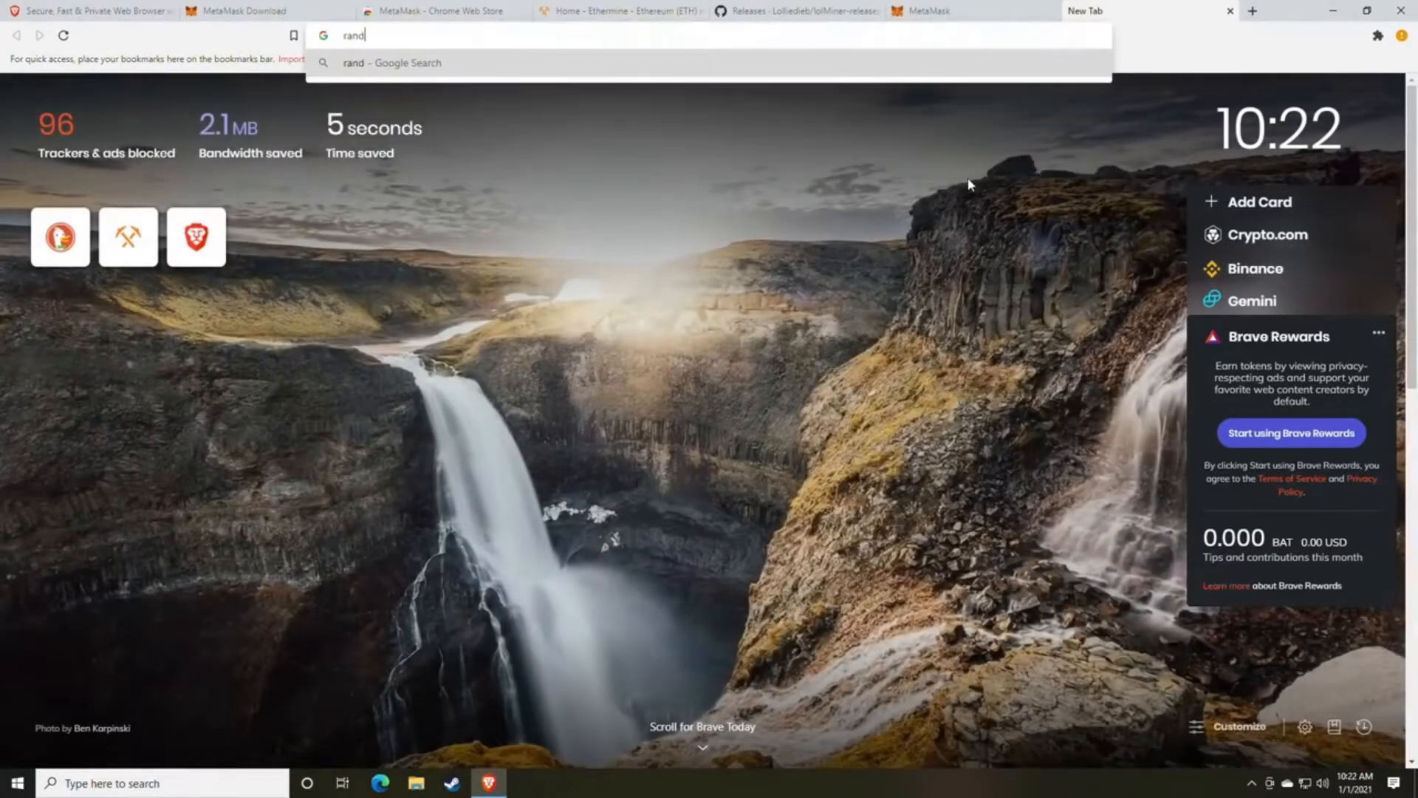
type("om.org")
key("Return")
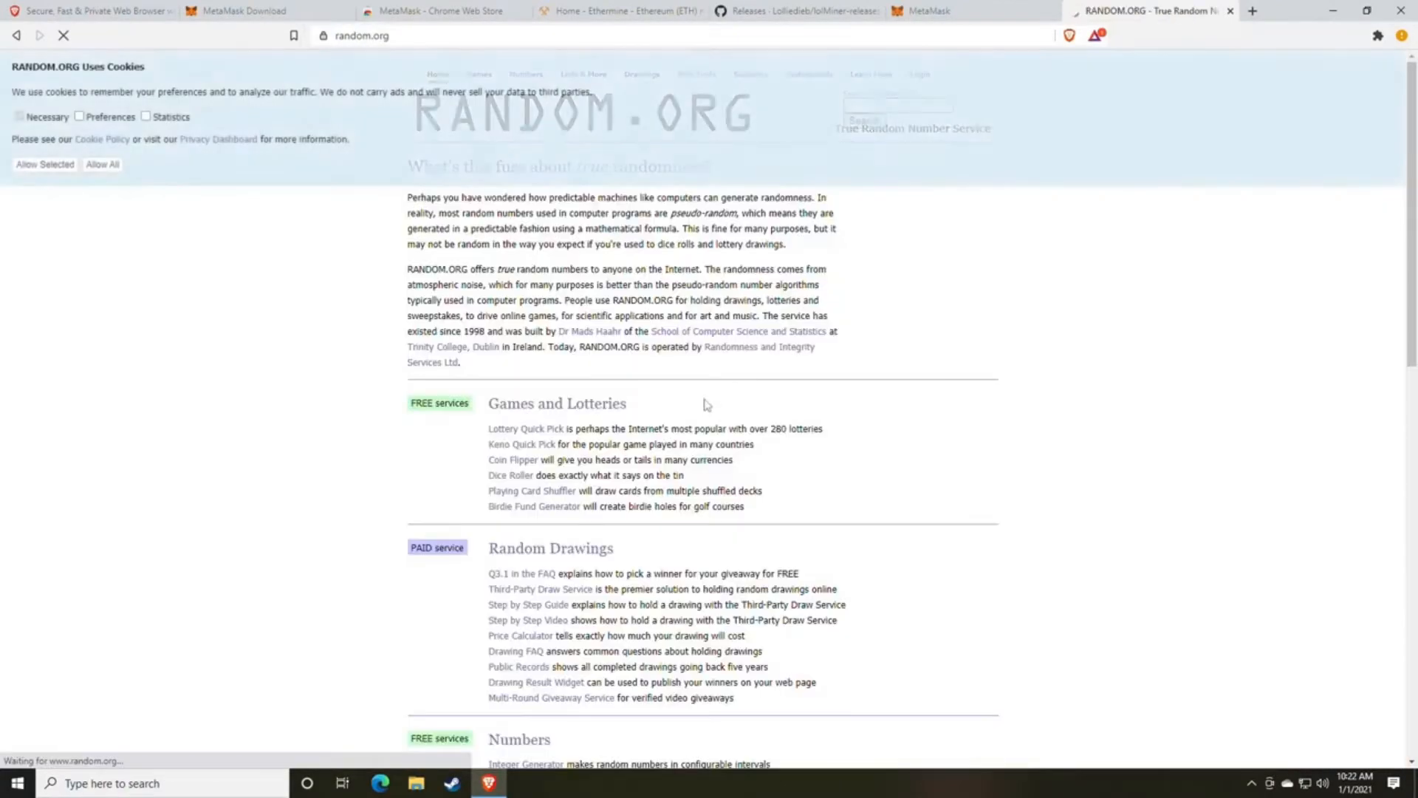
scroll(698, 402, "down", 7)
scroll(604, 404, "down", 2)
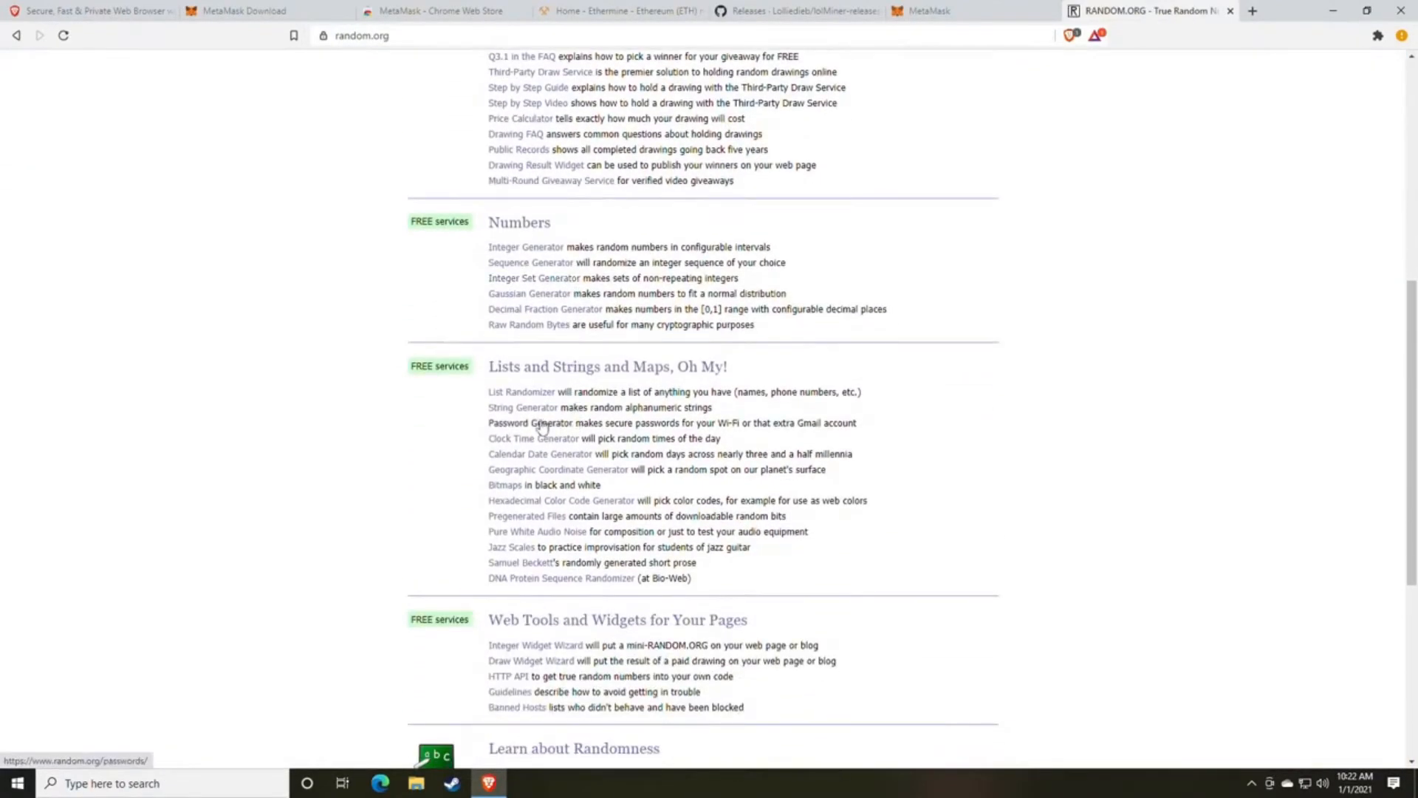
left_click(540, 422)
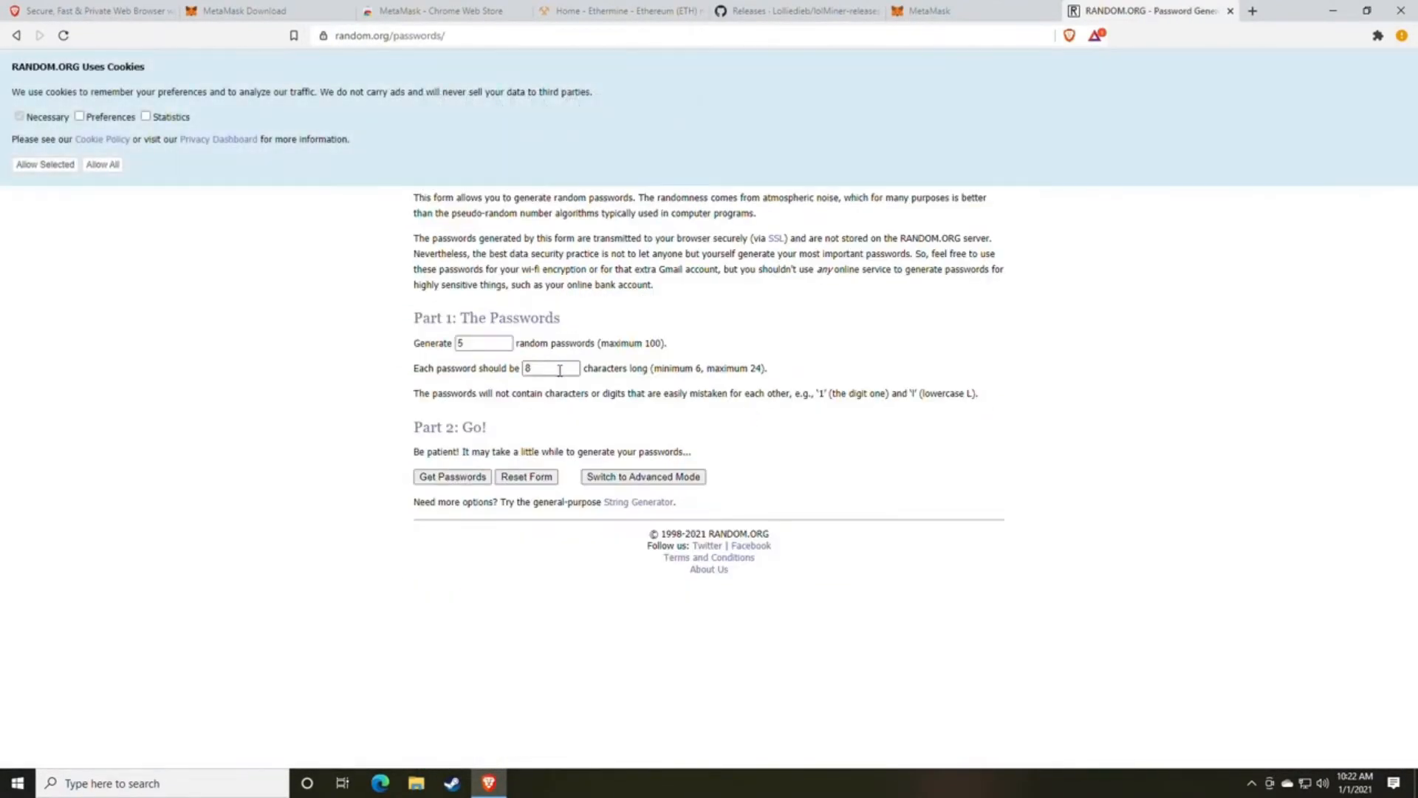
Generate 5 random passwords of 8 characters each, highlight the first one, and close the random.org page.
left_click_drag(559, 369, 475, 370)
left_click(458, 480)
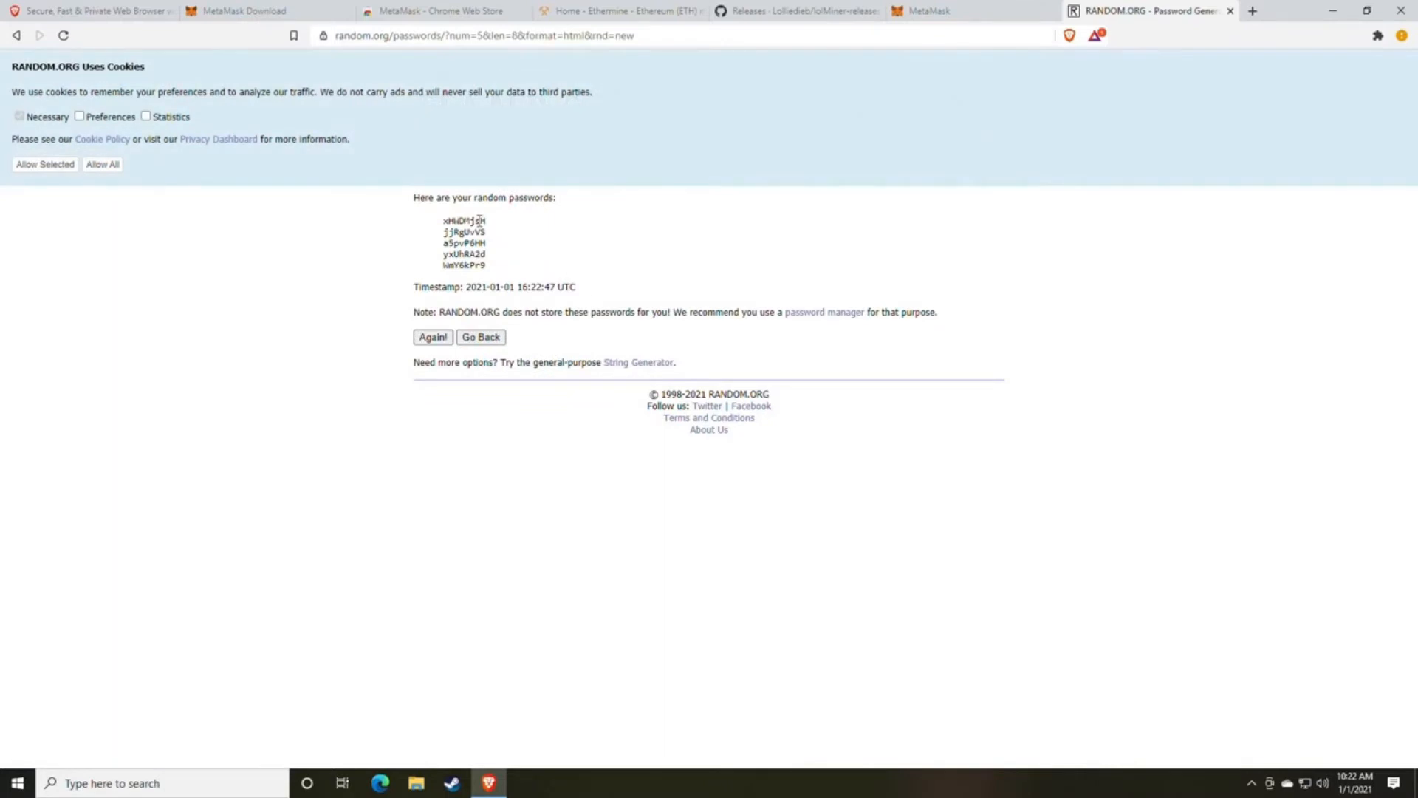
double_click(479, 220)
left_click(1230, 11)
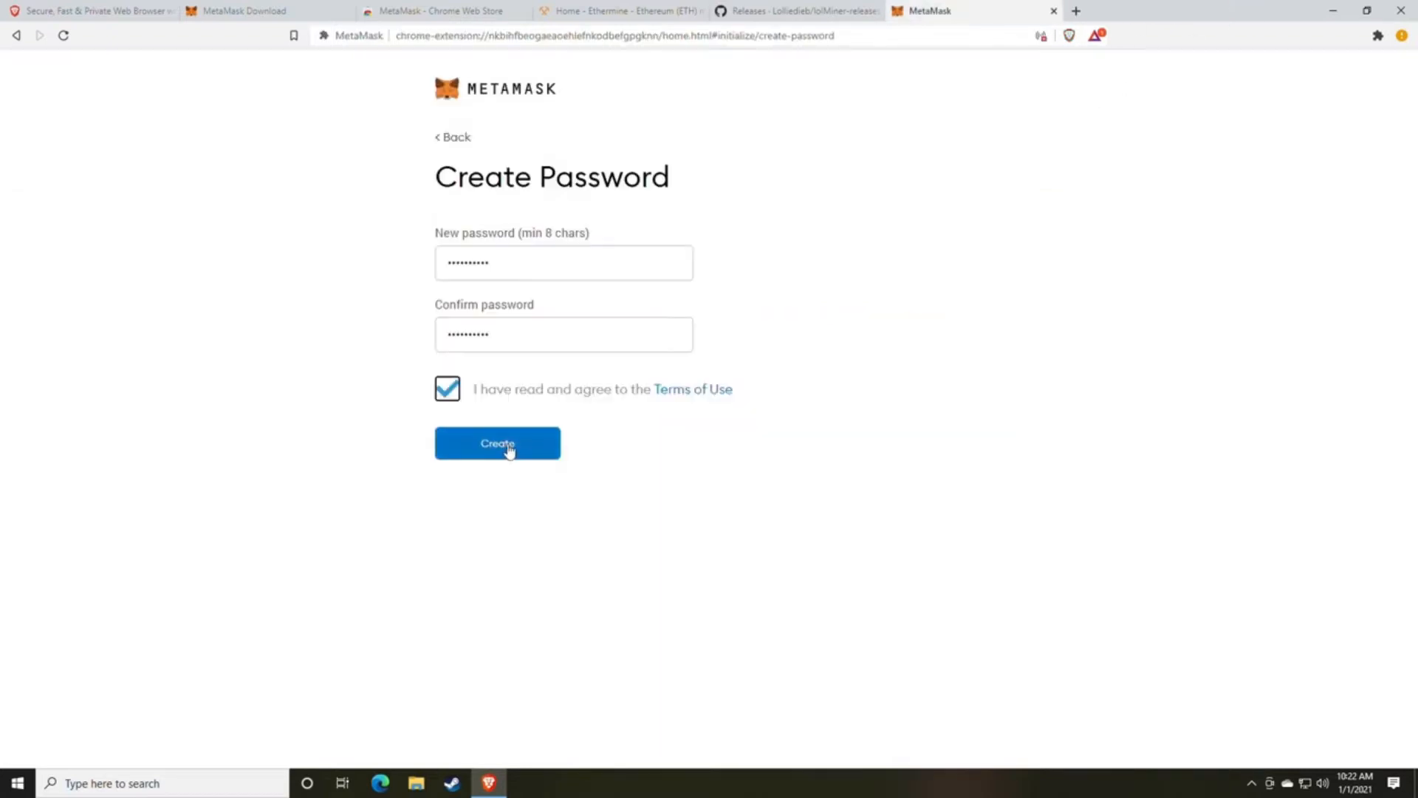
Create the wallet and copy its revealed secret backup phrase.
left_click(508, 449)
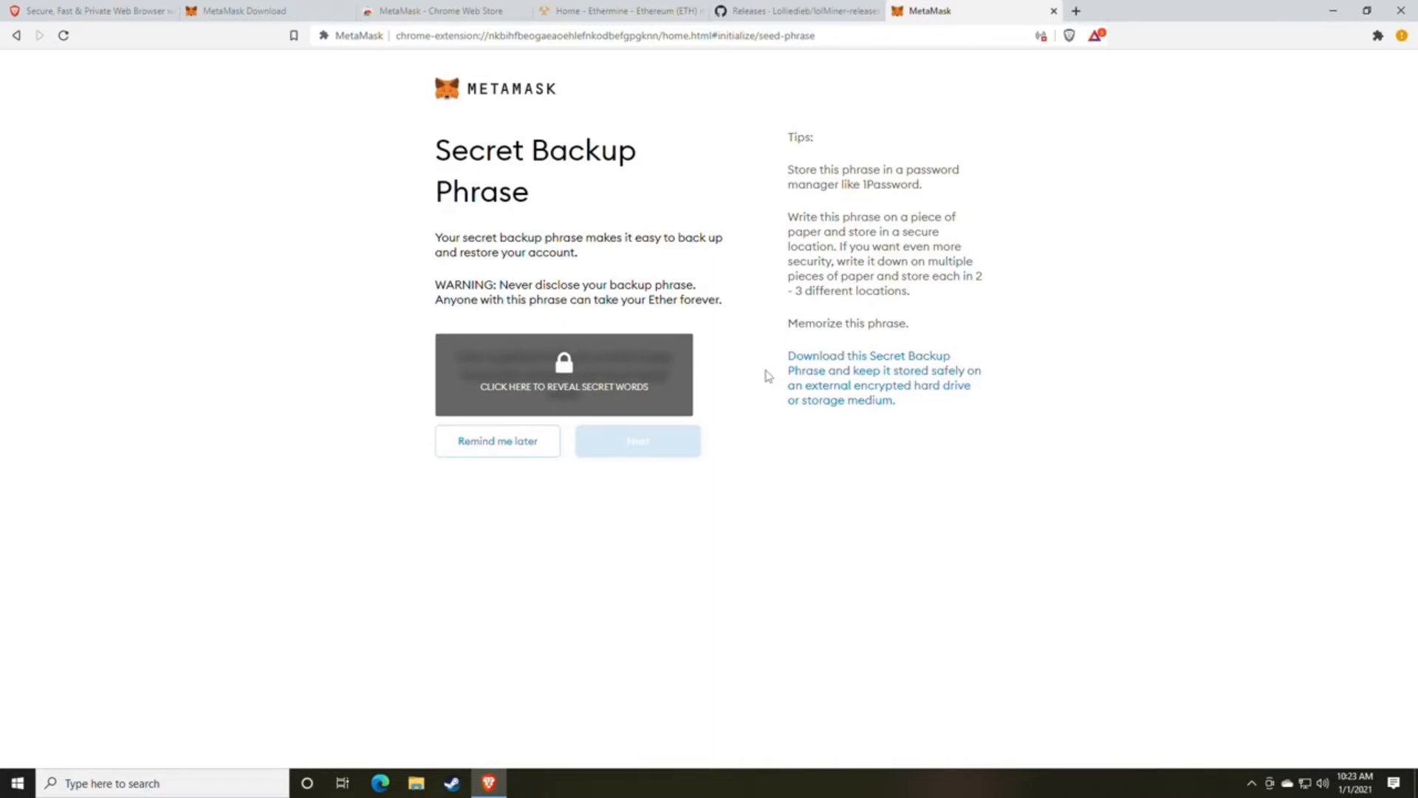
left_click(610, 387)
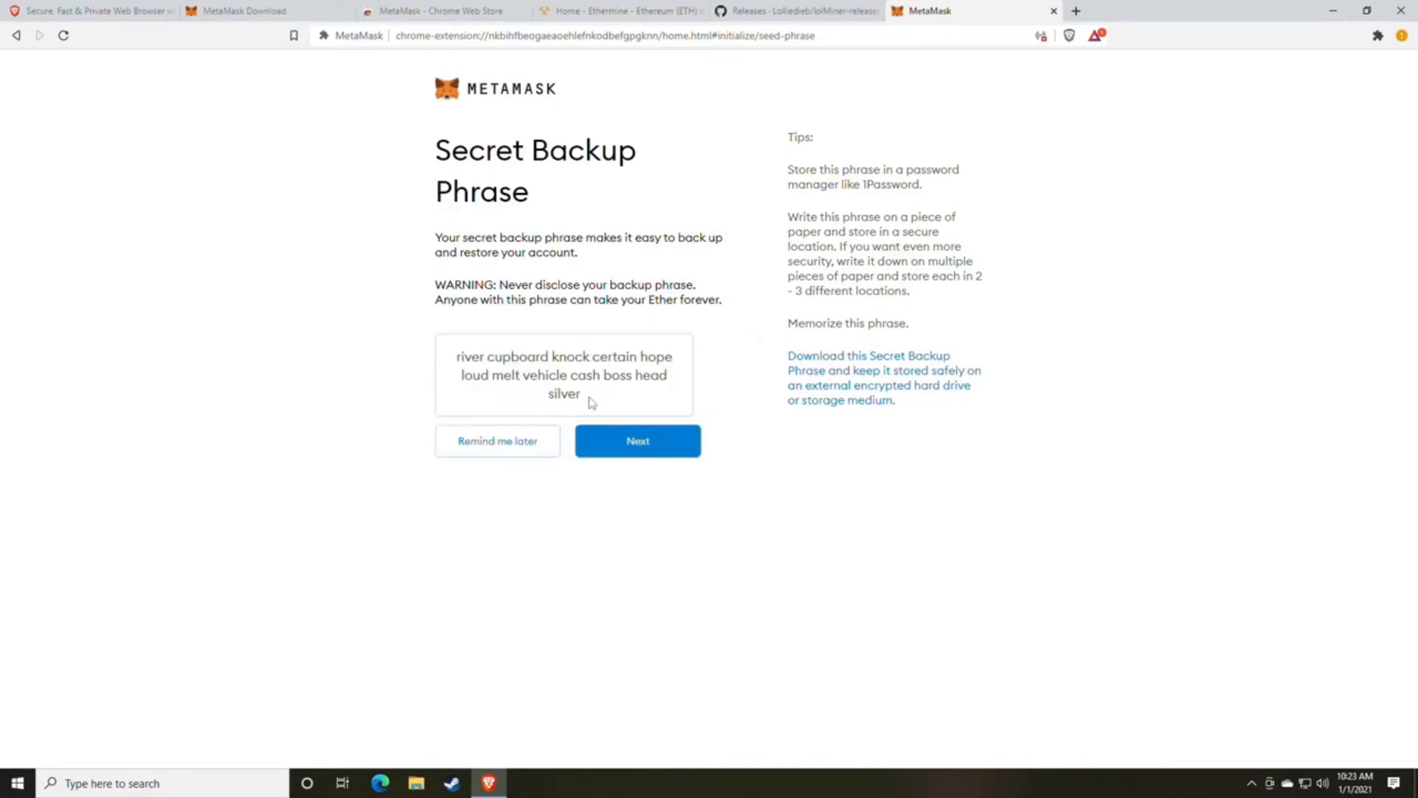
left_click_drag(587, 400, 448, 367)
key("ctrl+c")
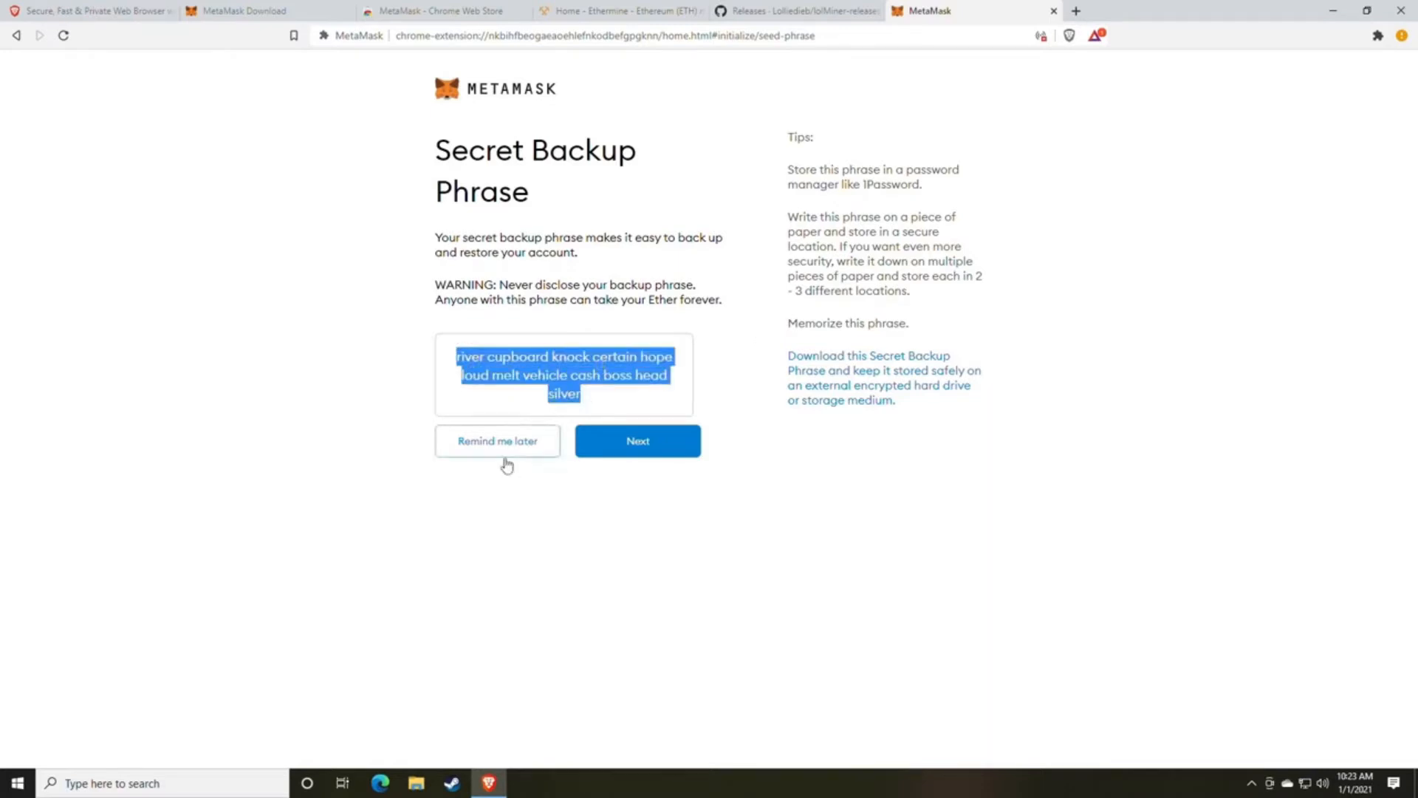
Paste the secret backup phrase into a new Notepad document.
left_click(227, 776)
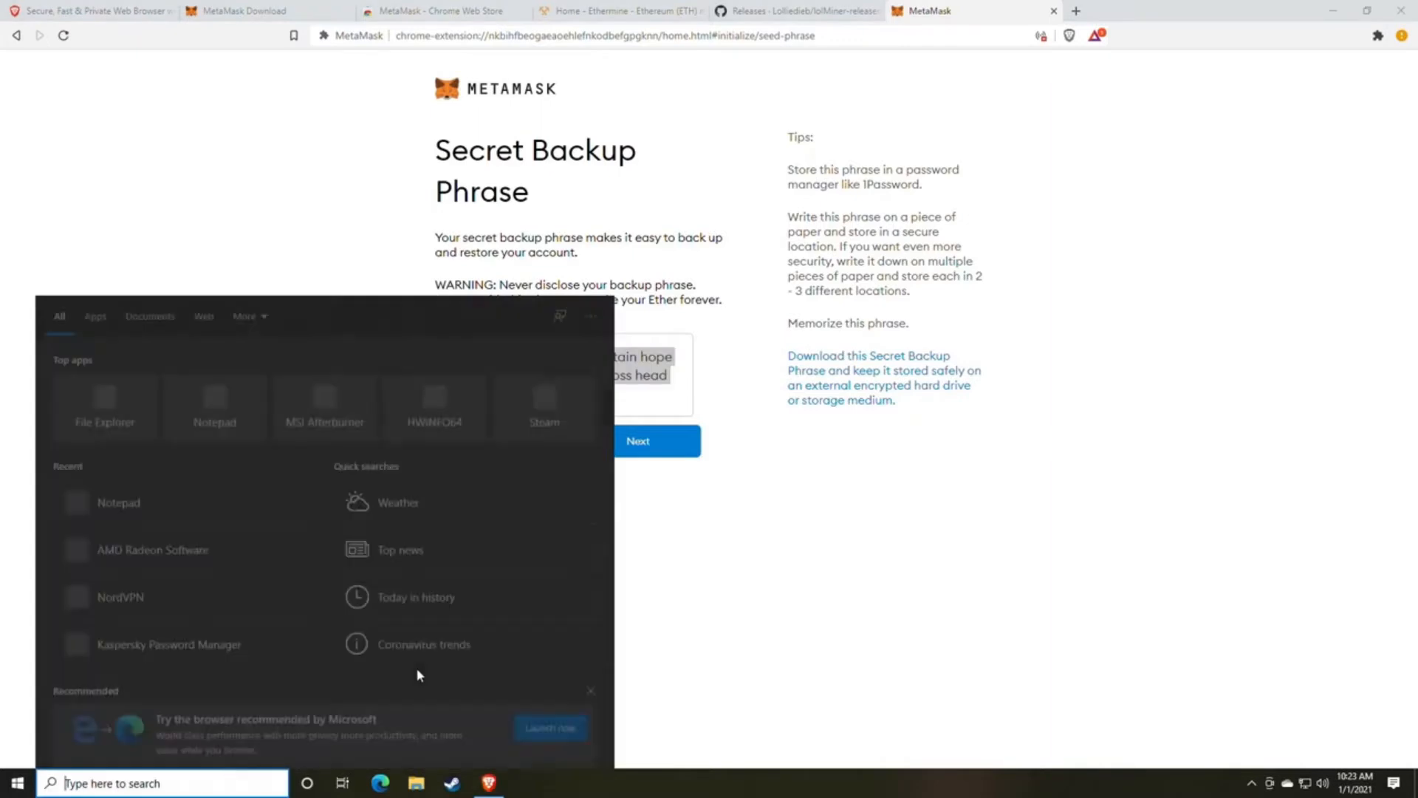
type("note")
key("Return")
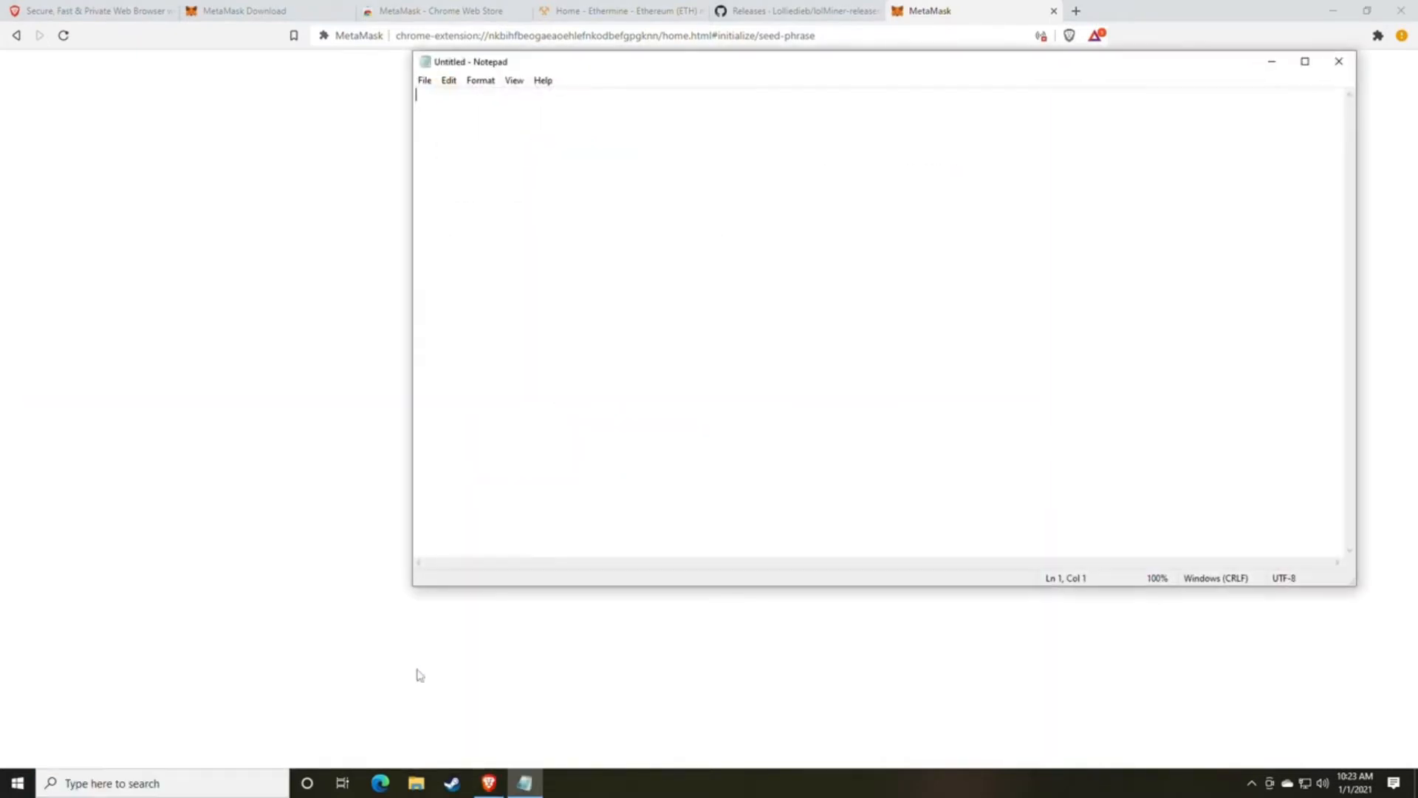
key("ctrl+v")
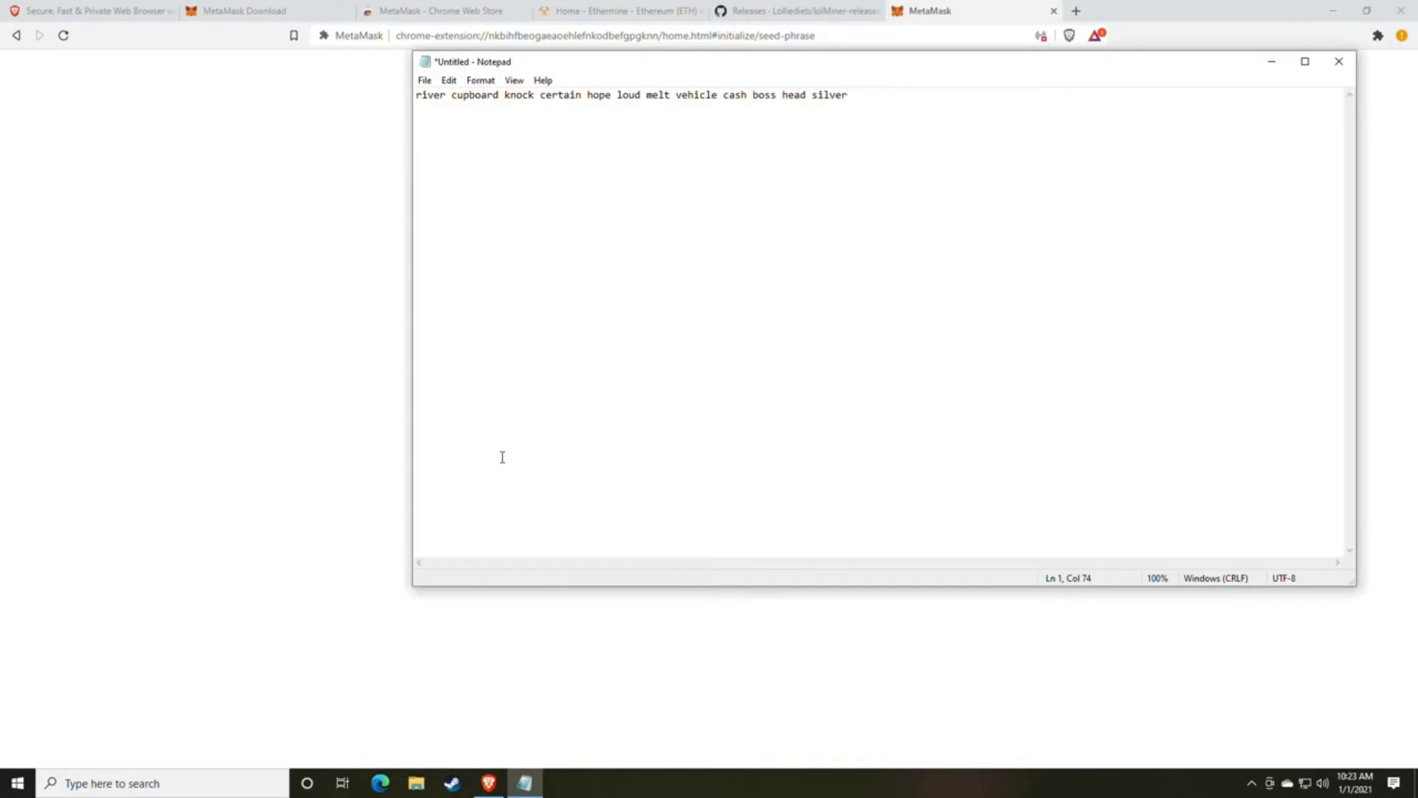
Arrange the Notepad note on the left half of the desktop with the browser on the right half.
left_click_drag(603, 66, 251, 120)
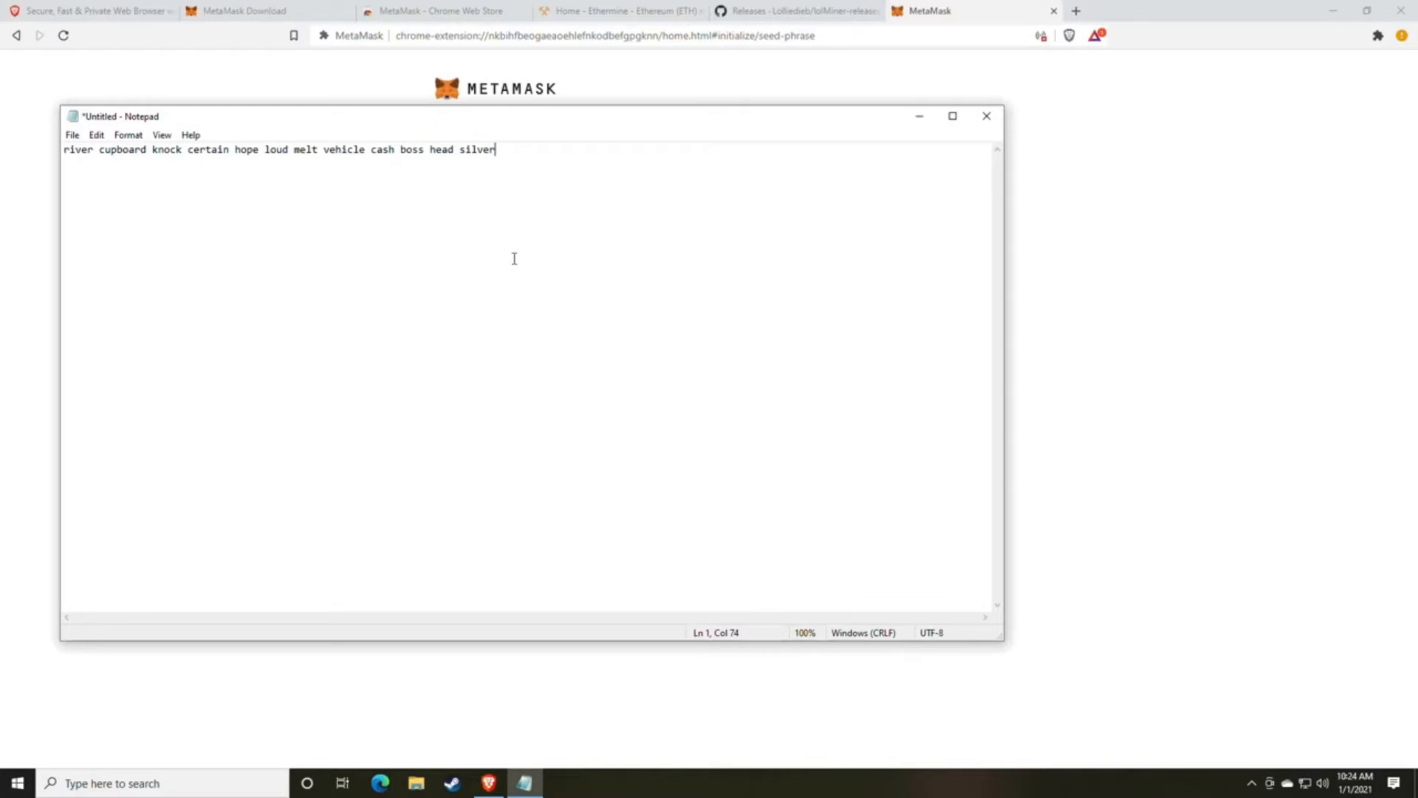
left_click_drag(703, 129, 3, 140)
left_click(1245, 462)
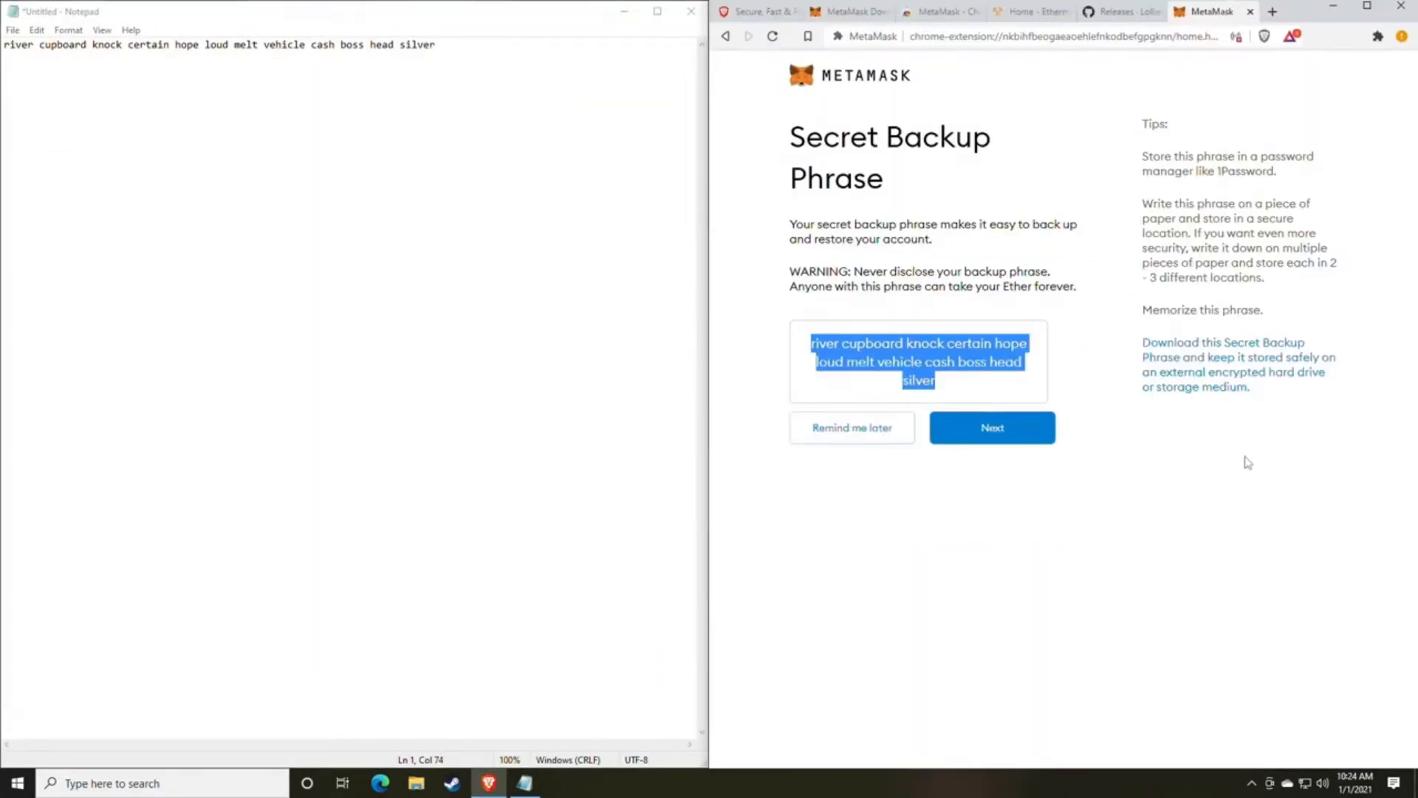
Review the secret backup phrase in the wallet setup and continue to its confirmation page.
left_click(954, 473)
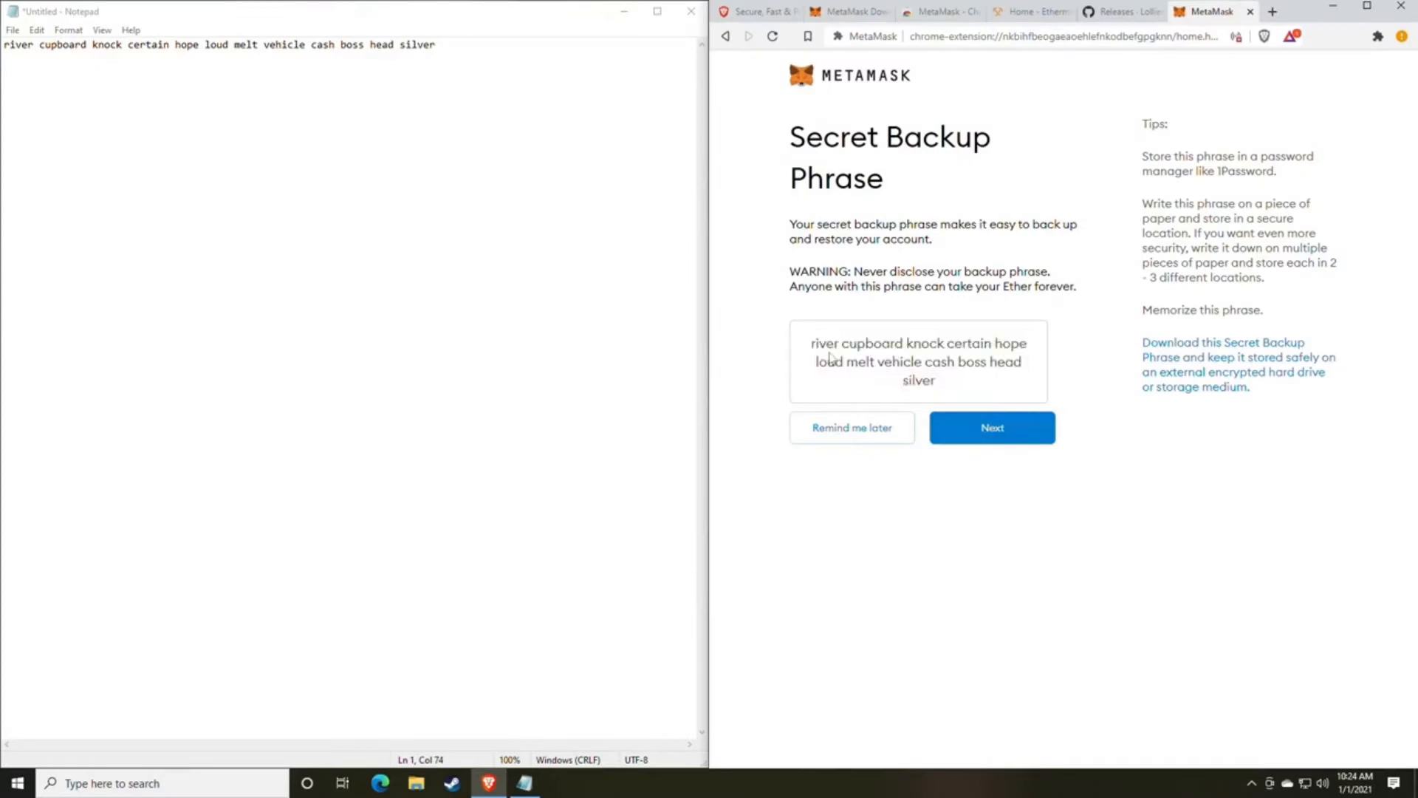
left_click_drag(810, 342, 1003, 374)
left_click(1003, 378)
left_click(985, 430)
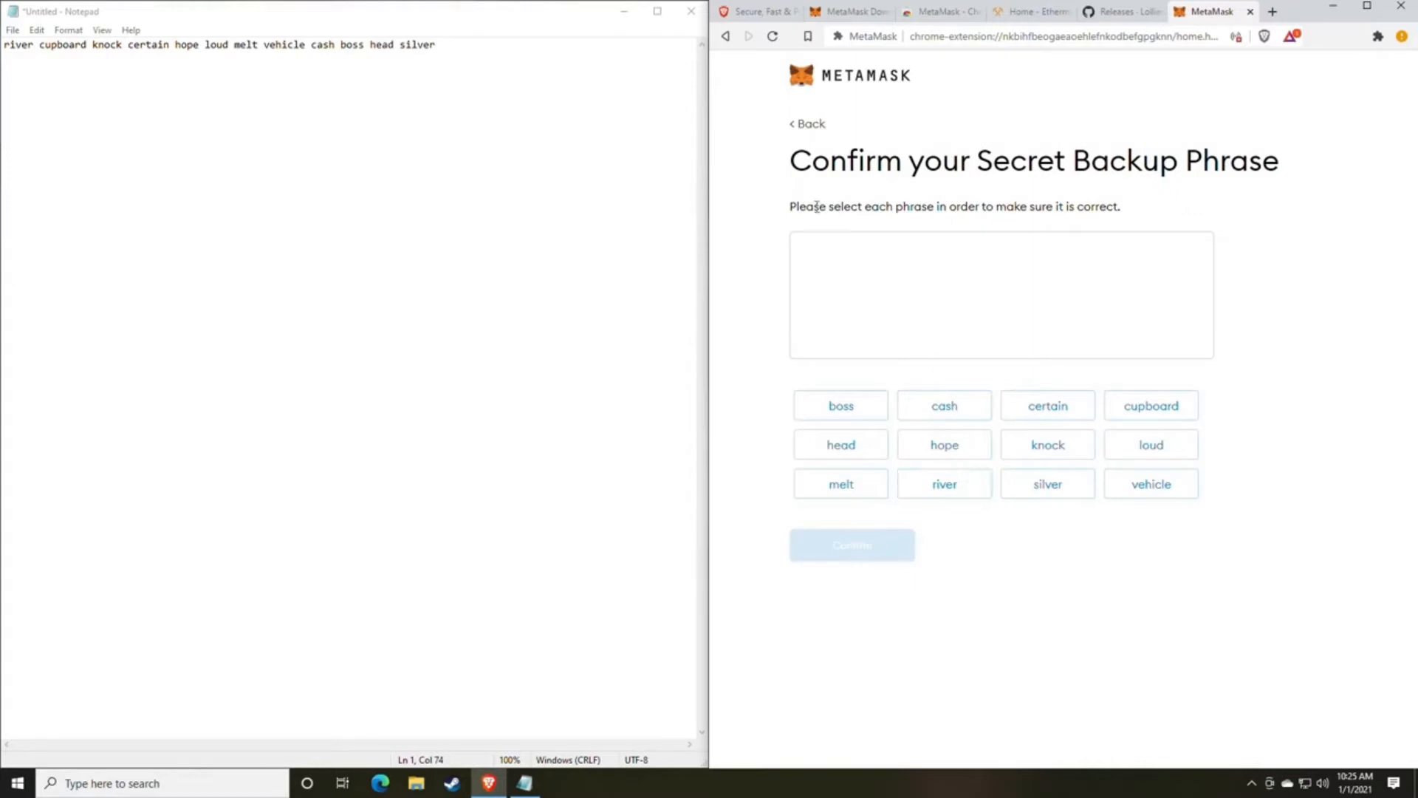
left_click_drag(788, 161, 1219, 161)
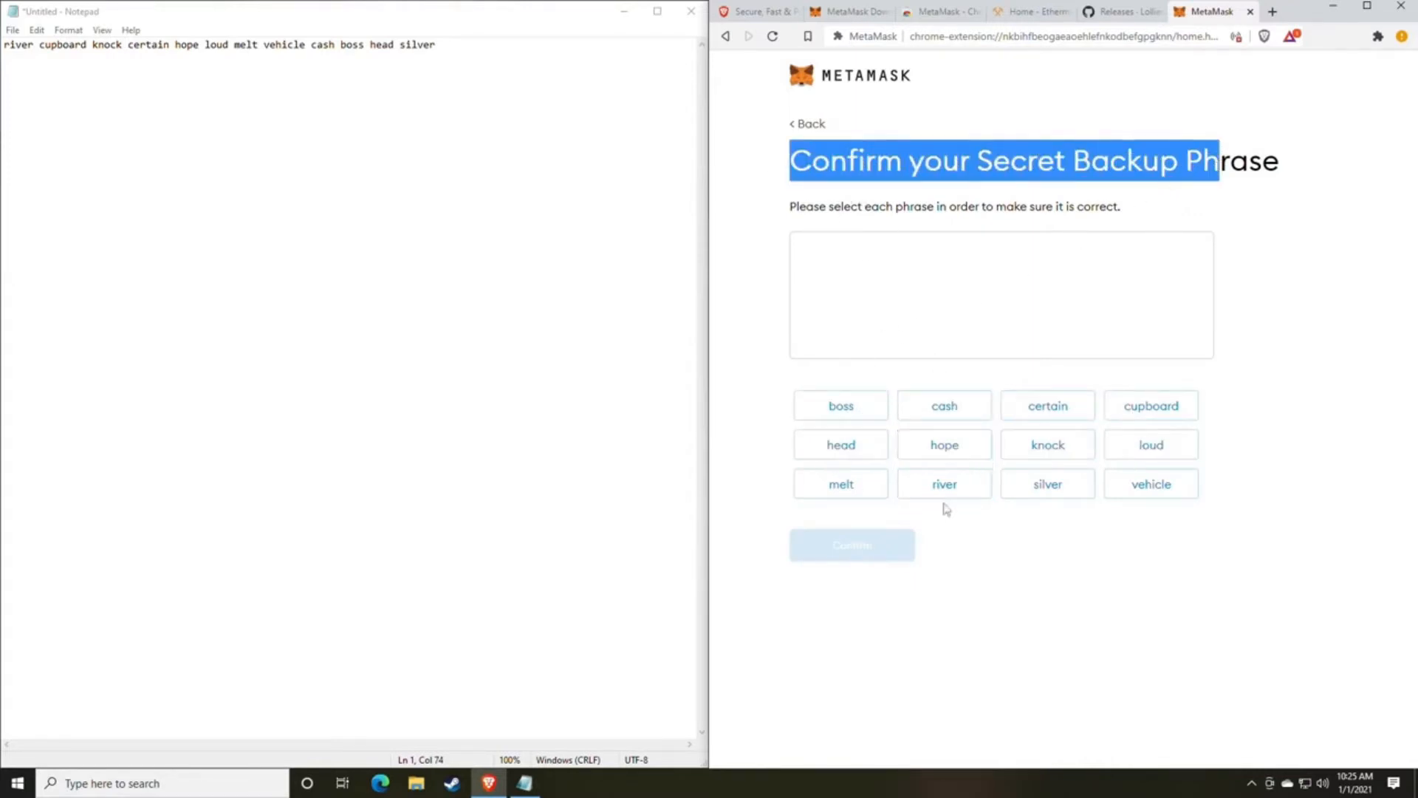
left_click(1100, 591)
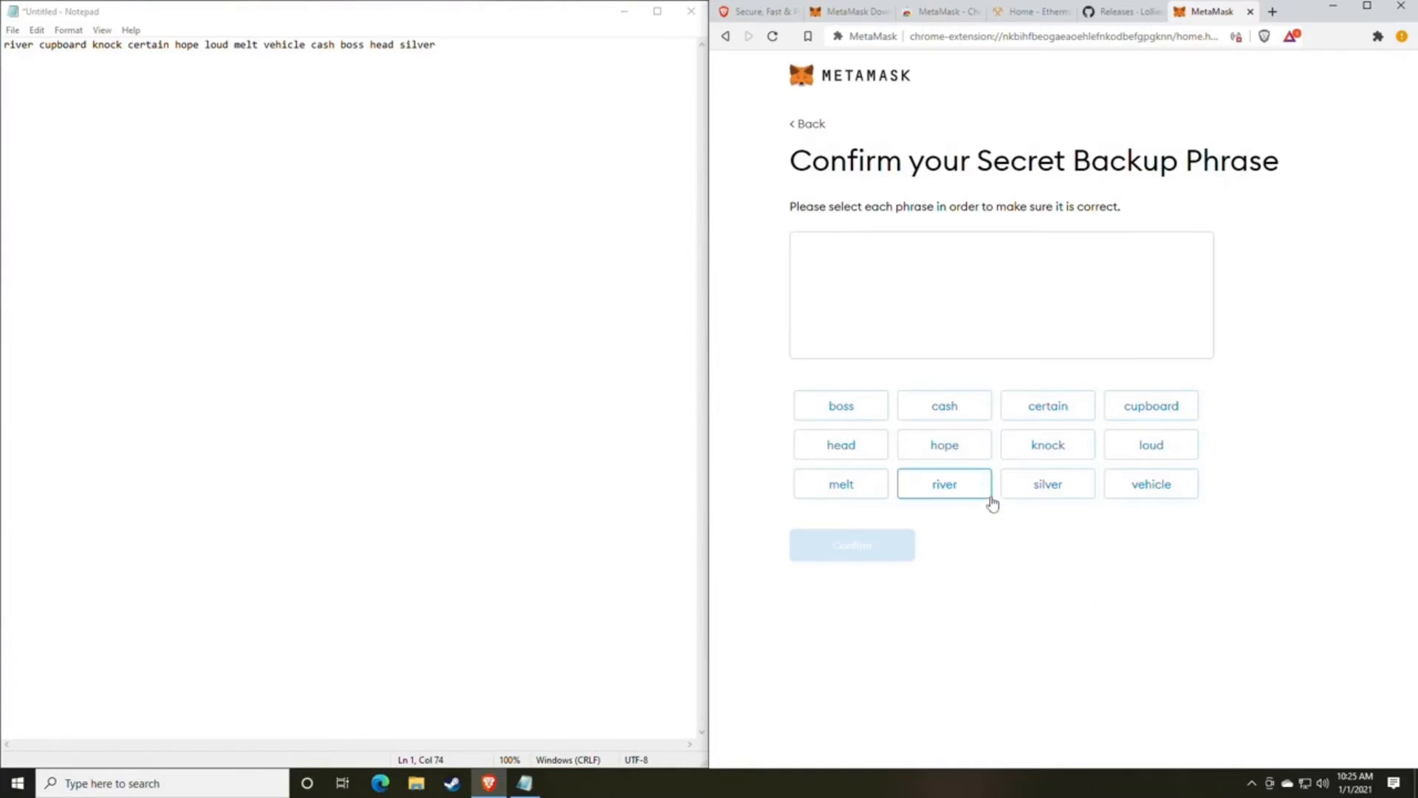
Select all twelve words of the secret backup phrase in the order saved in the note and confirm the phrase.
left_click(946, 491)
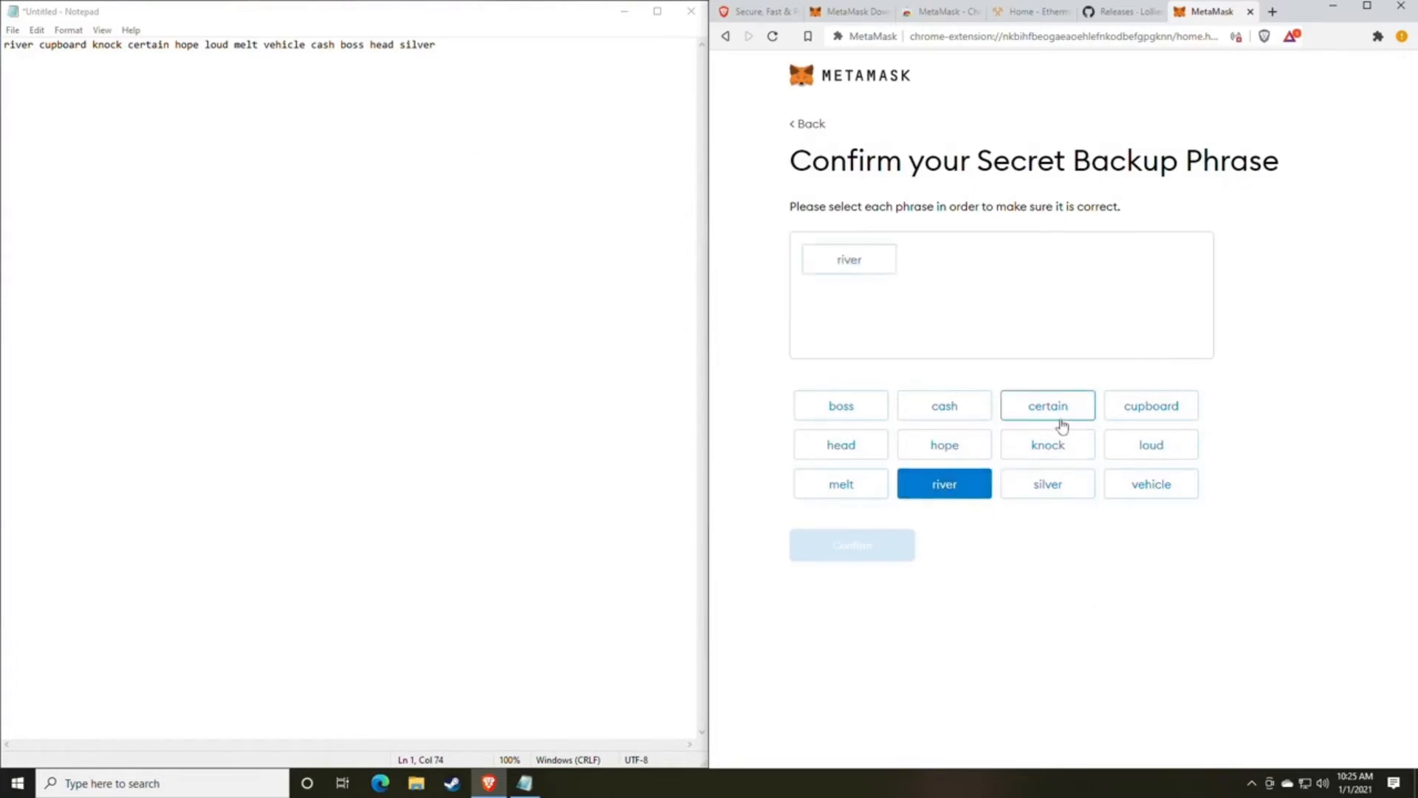
left_click(1155, 415)
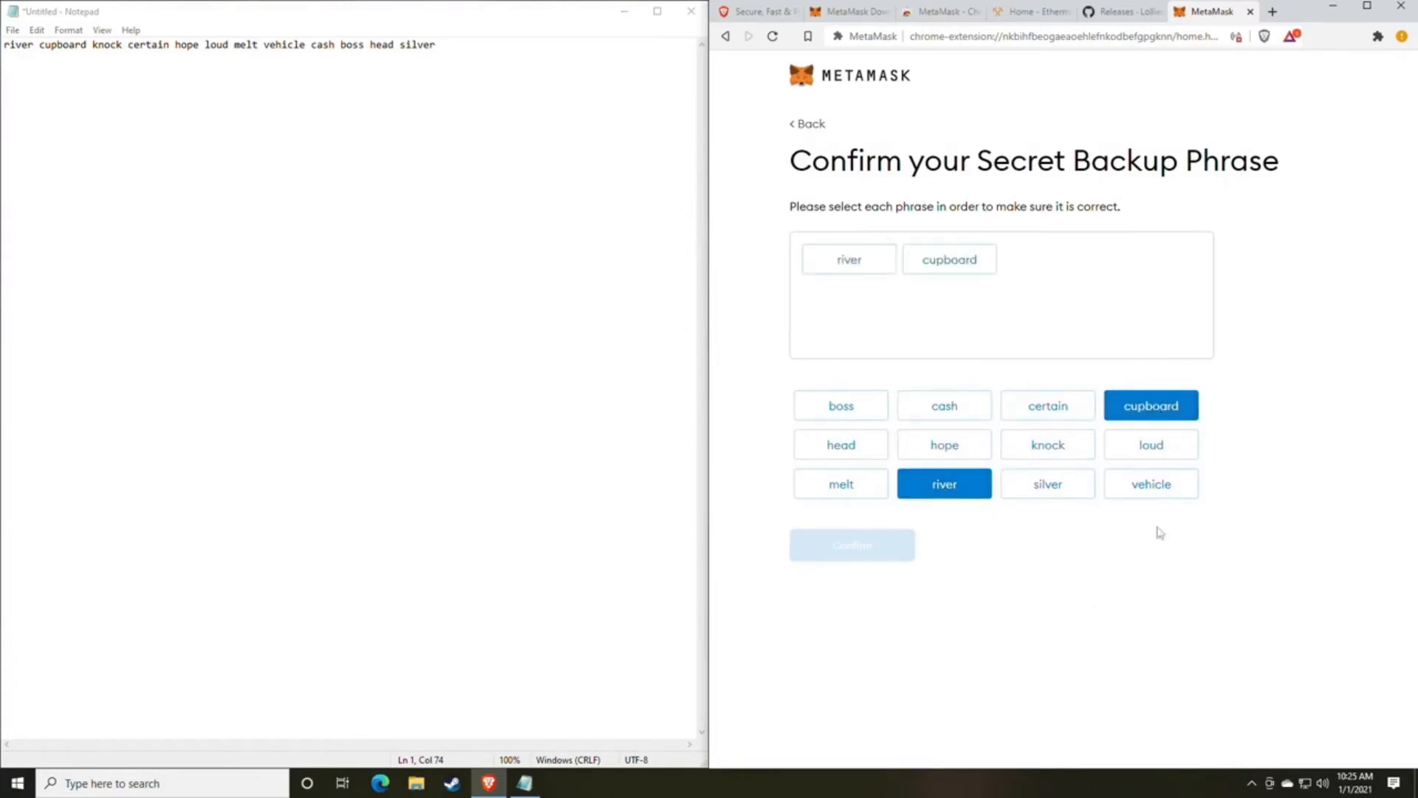
left_click(1067, 459)
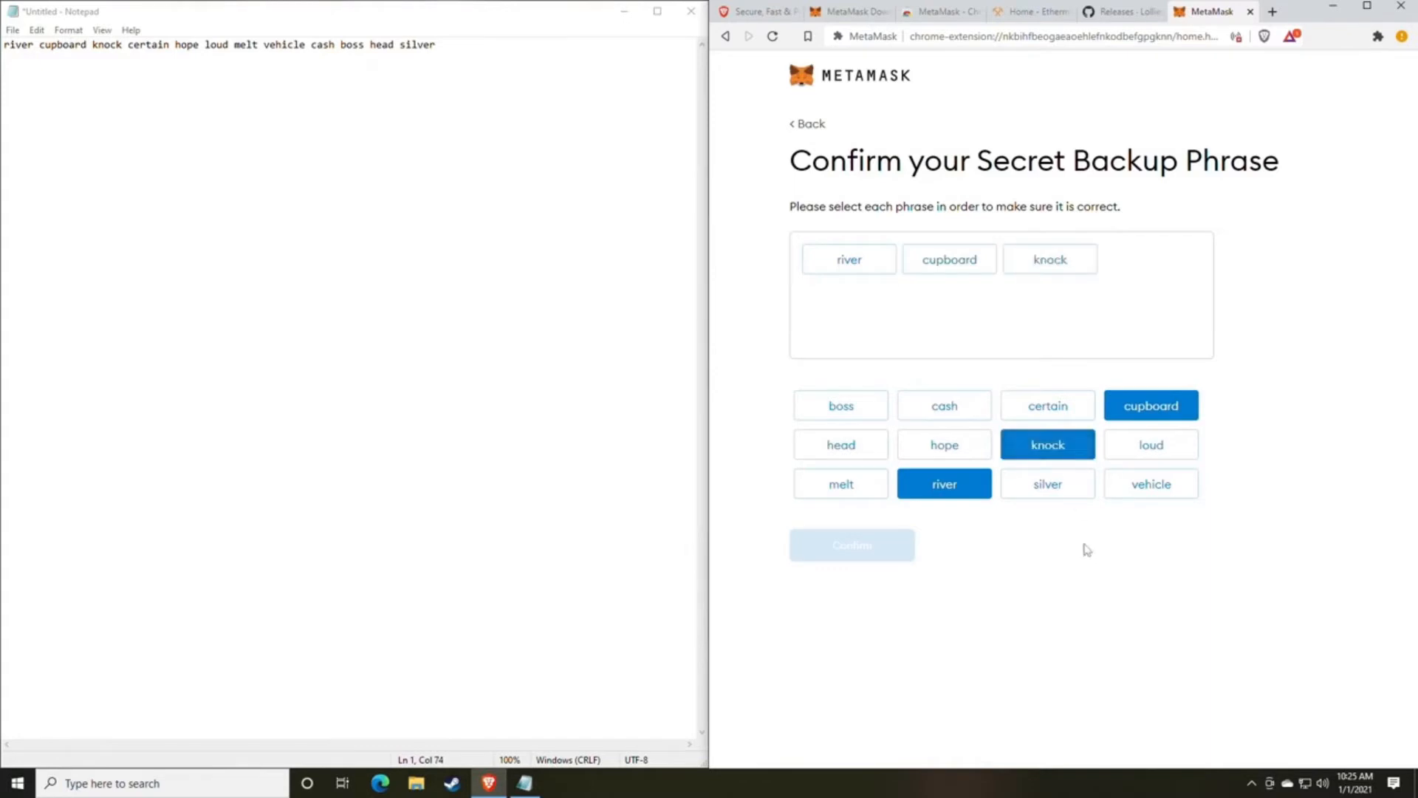
left_click(1049, 415)
left_click(949, 449)
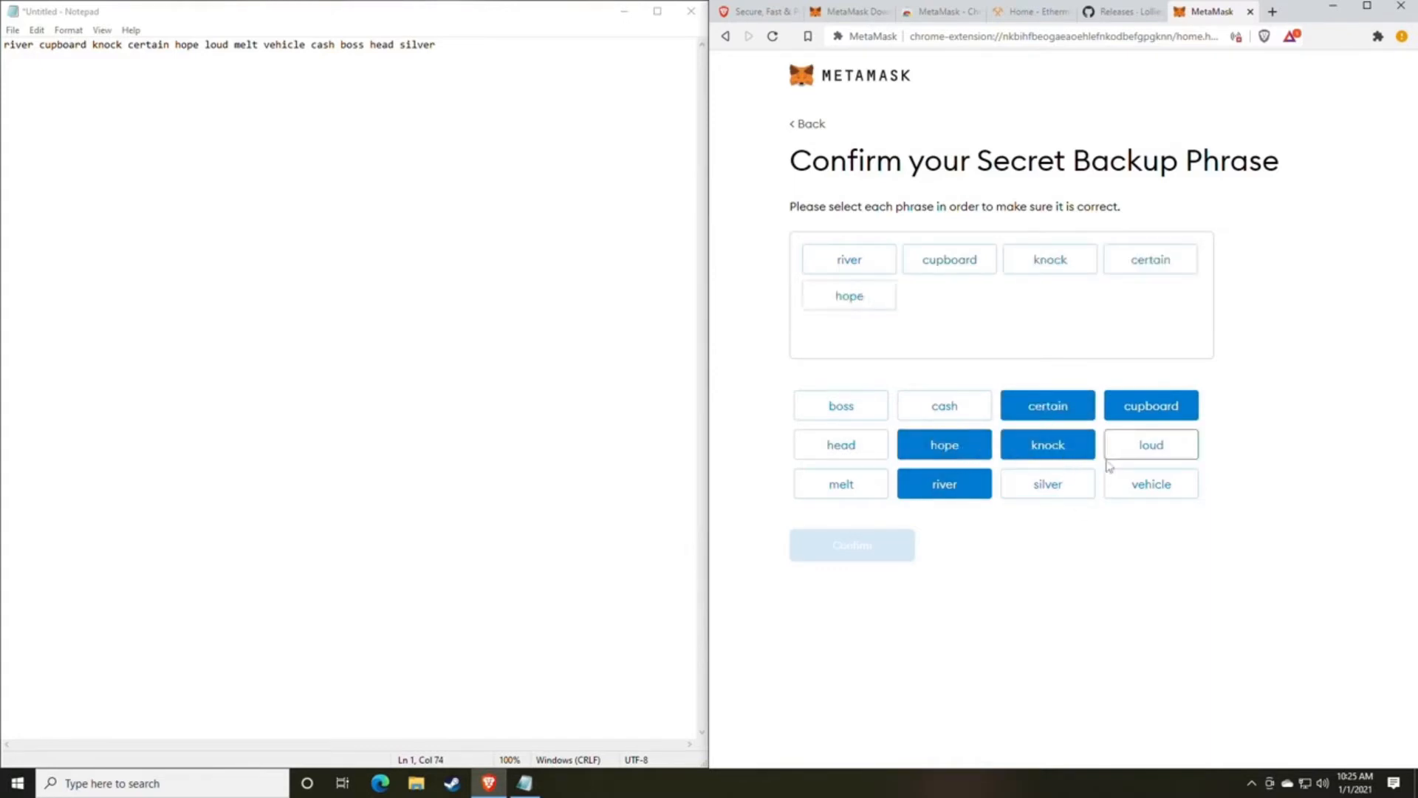
left_click(1154, 452)
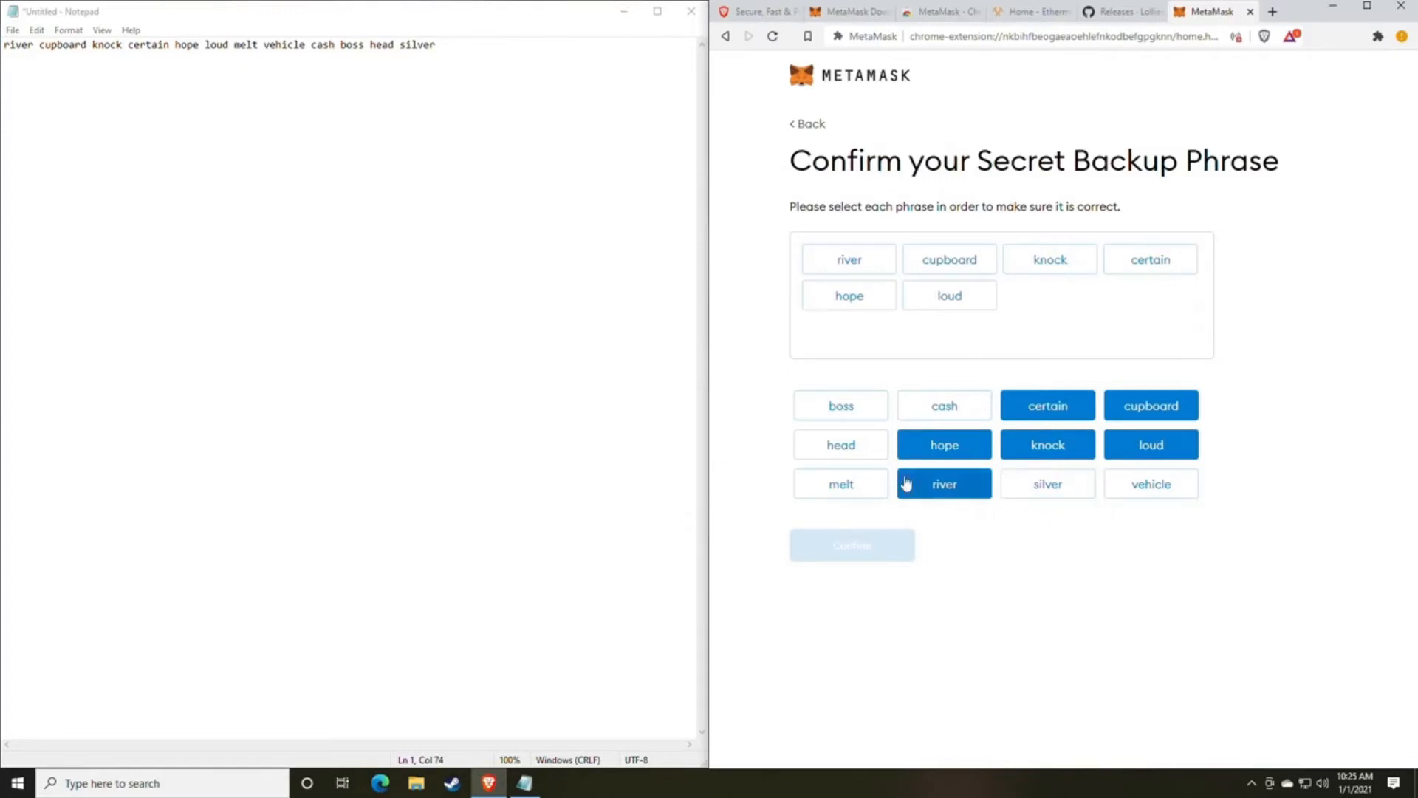
left_click(858, 485)
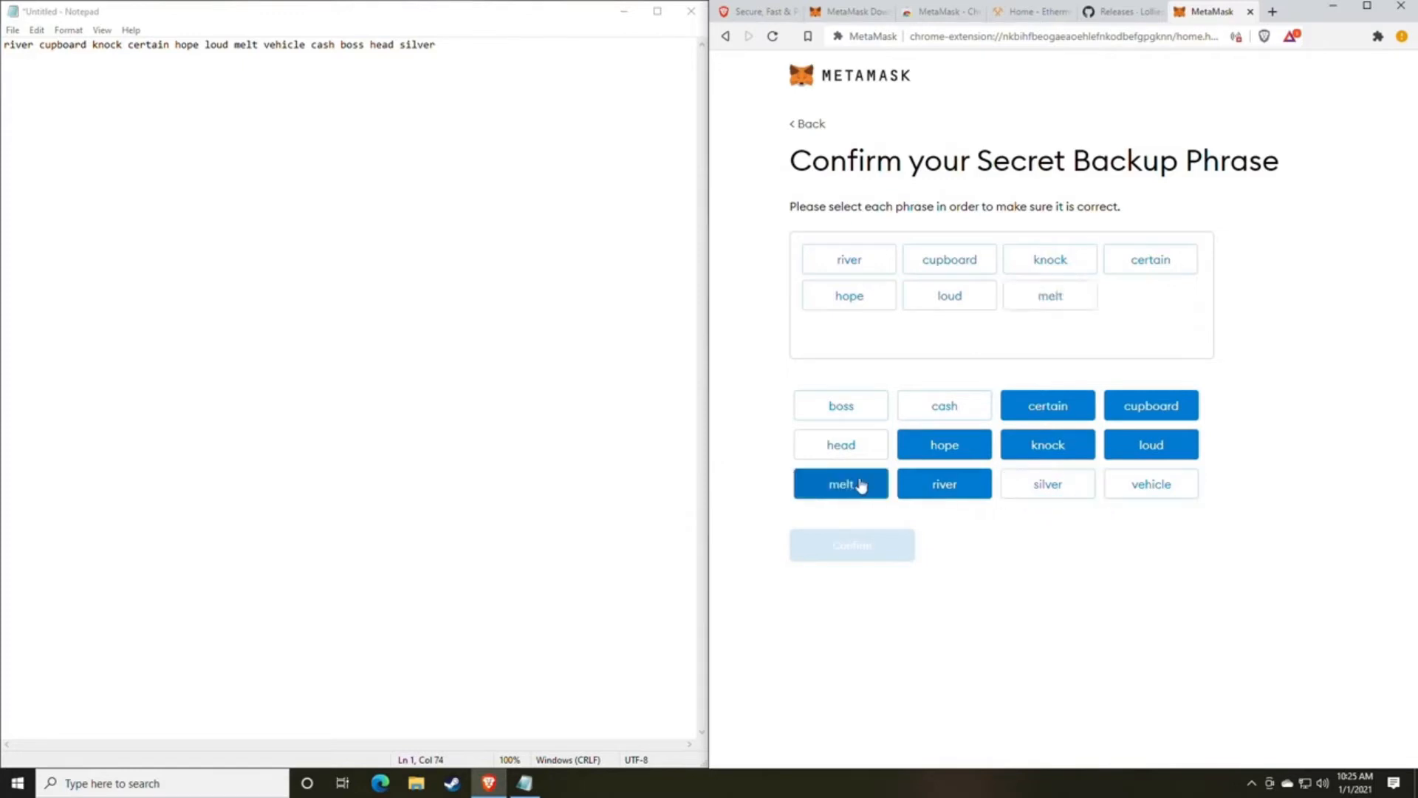
left_click(1147, 489)
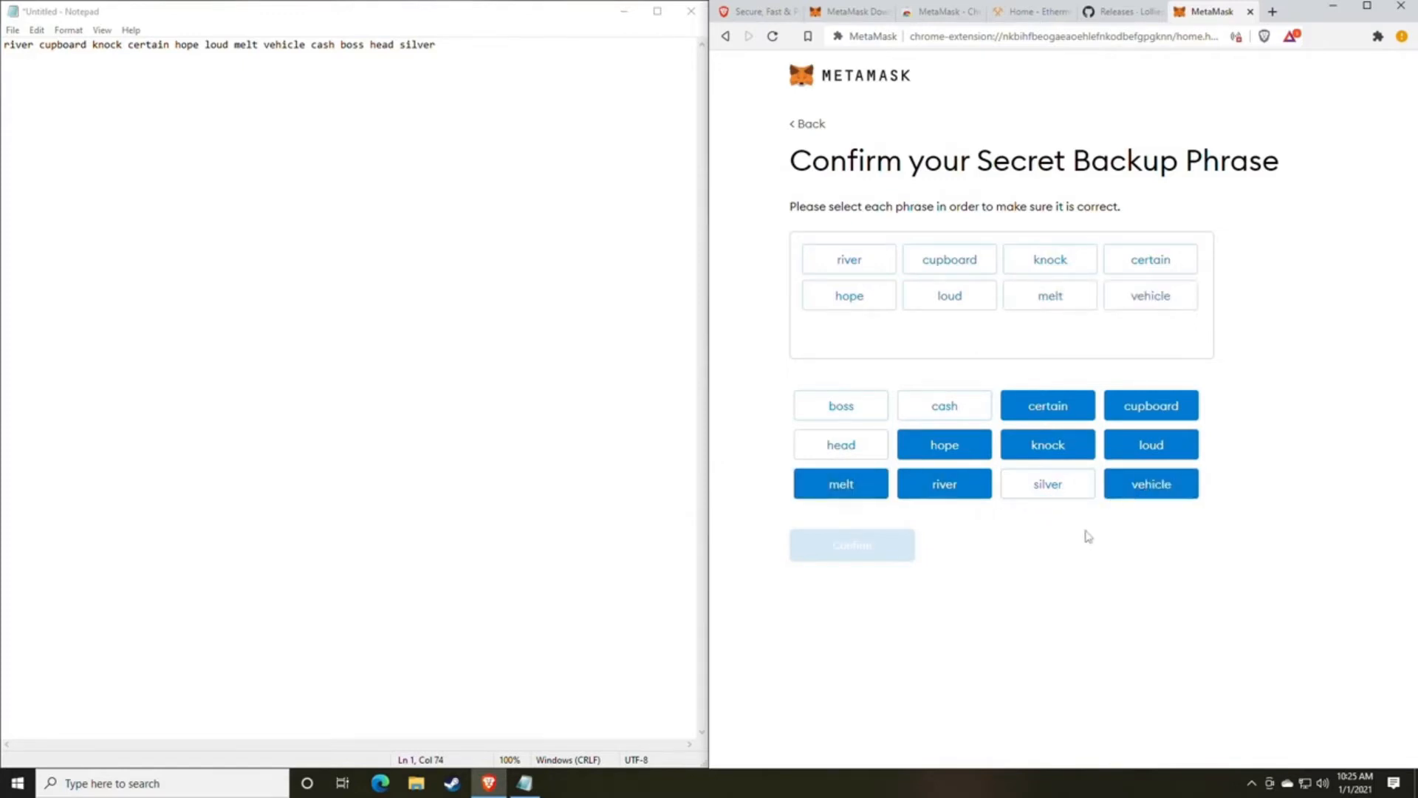
left_click(944, 407)
left_click(855, 412)
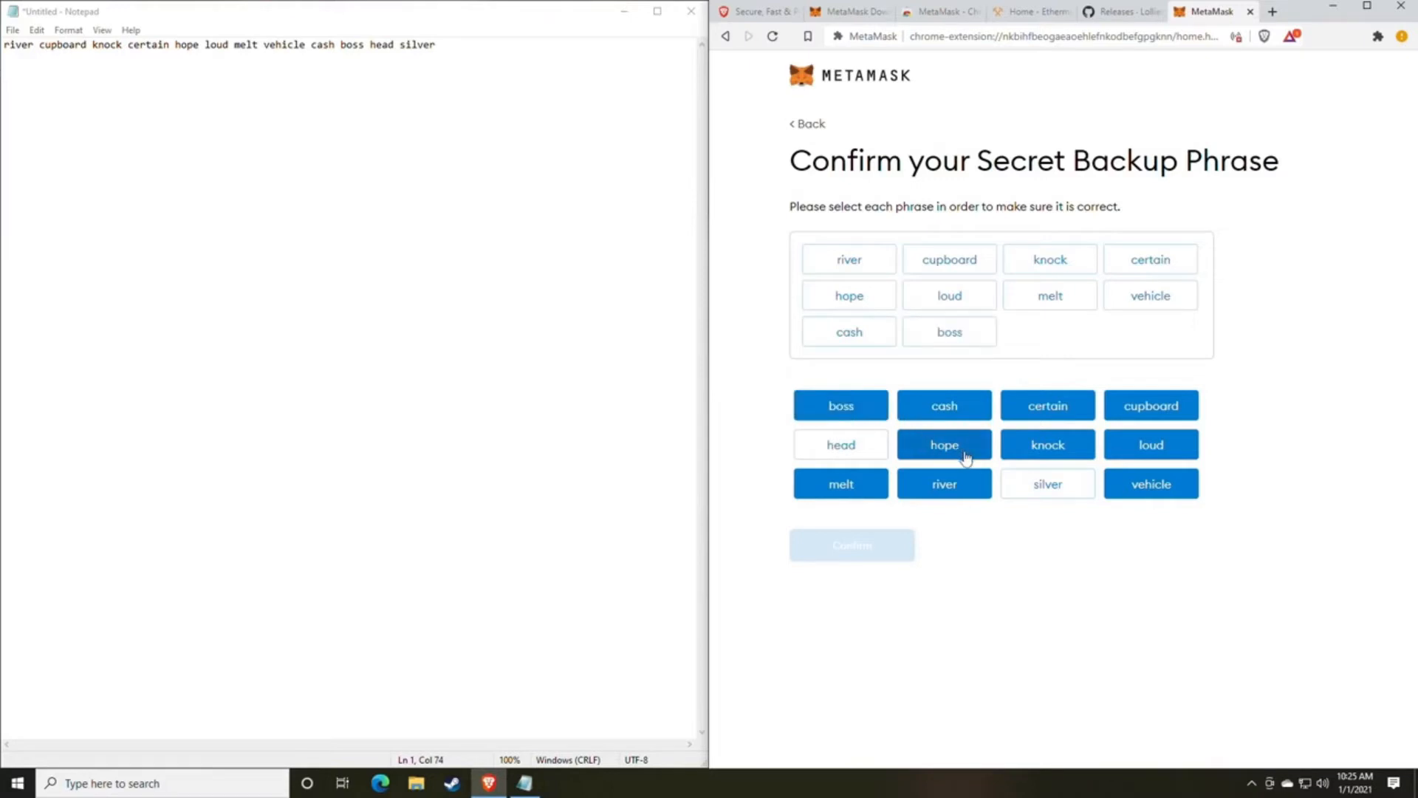
left_click(853, 451)
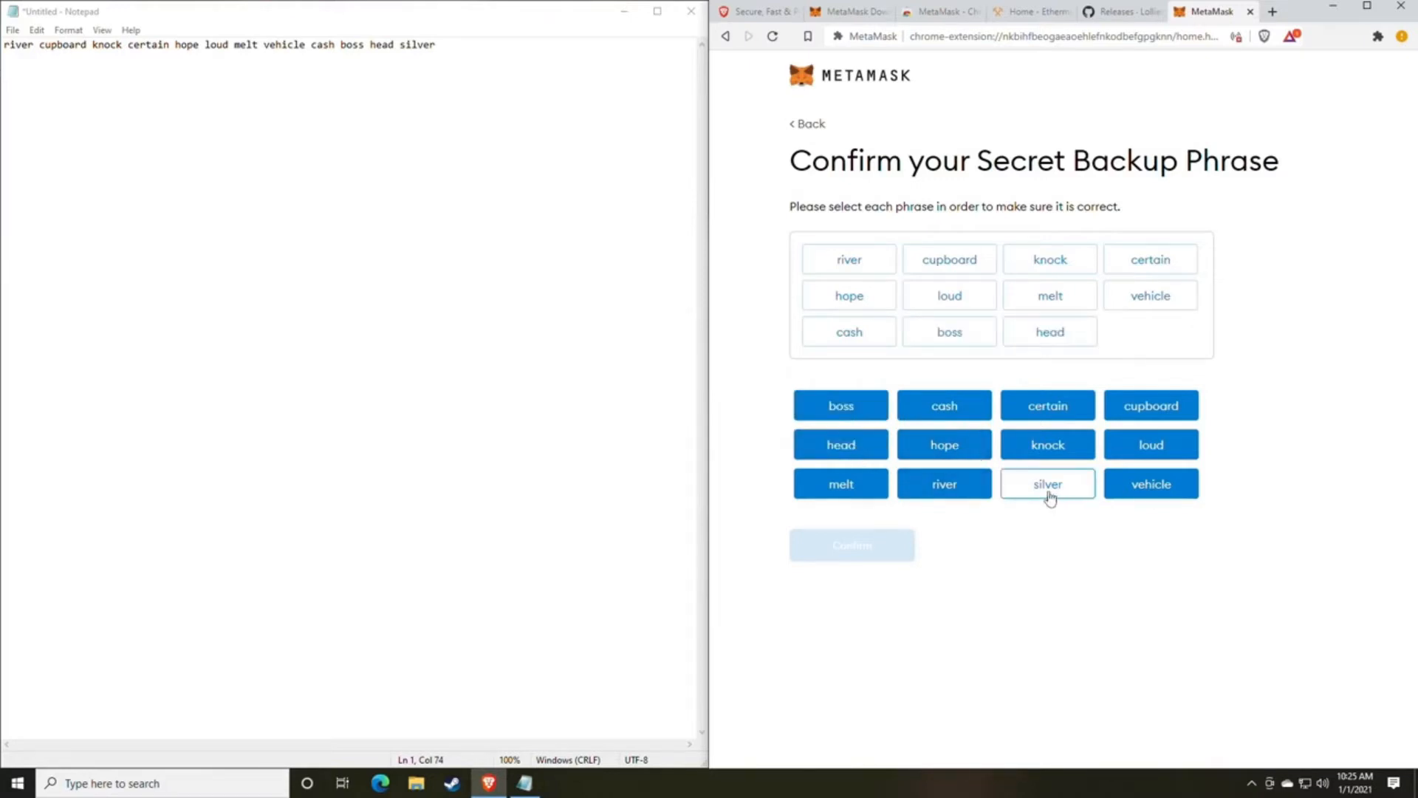
left_click(1047, 491)
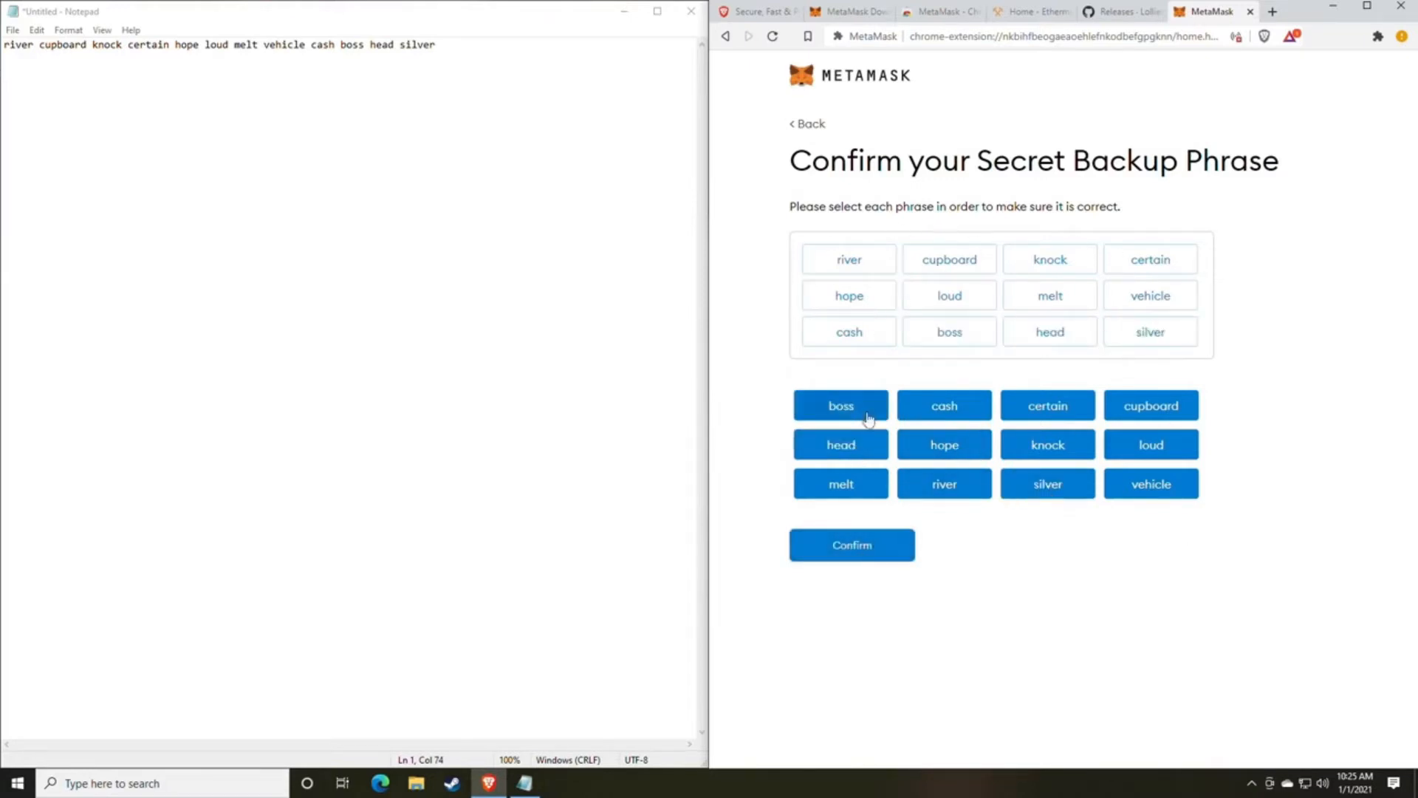
left_click(855, 559)
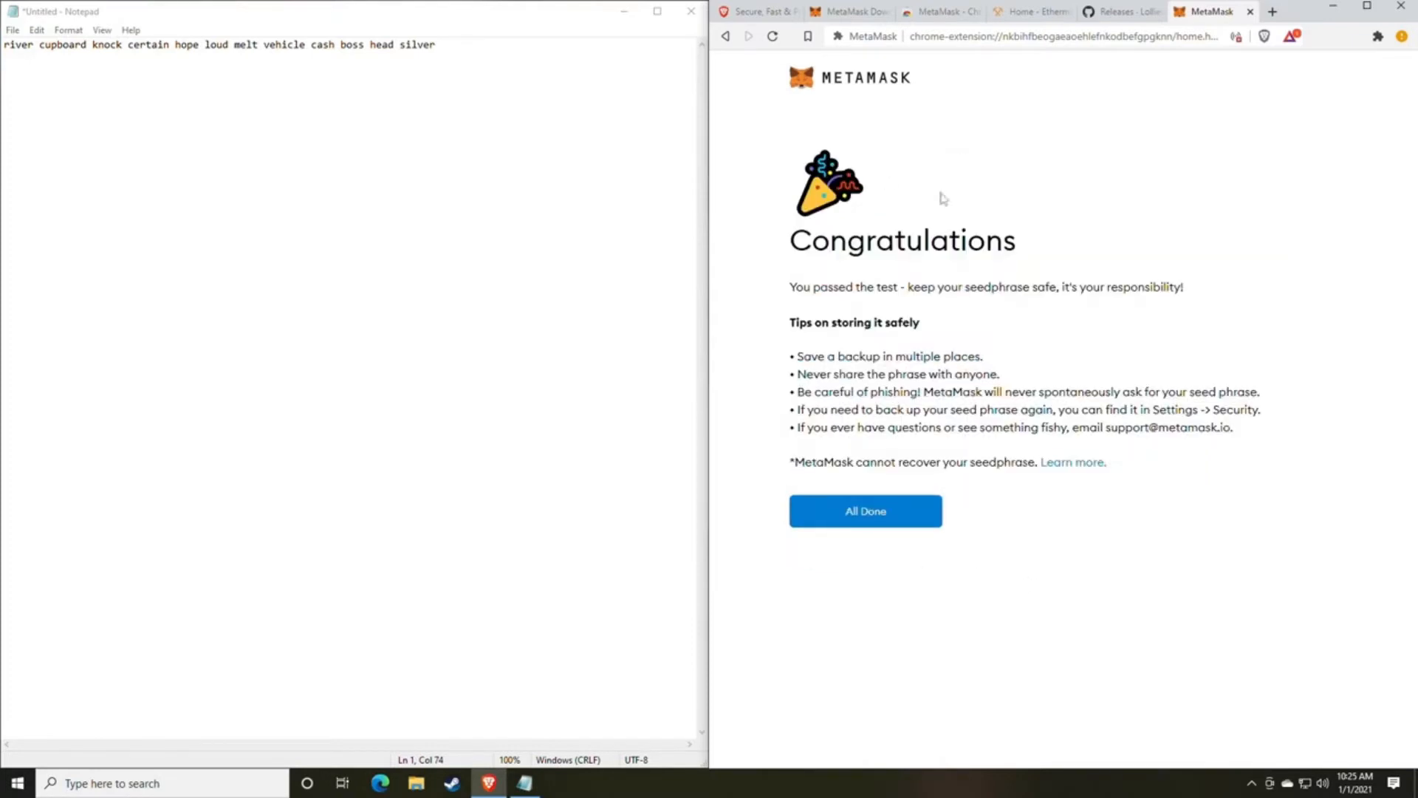
Finish the wallet setup and dismiss the token swapping announcement to reach the Account 1 overview.
left_click(881, 521)
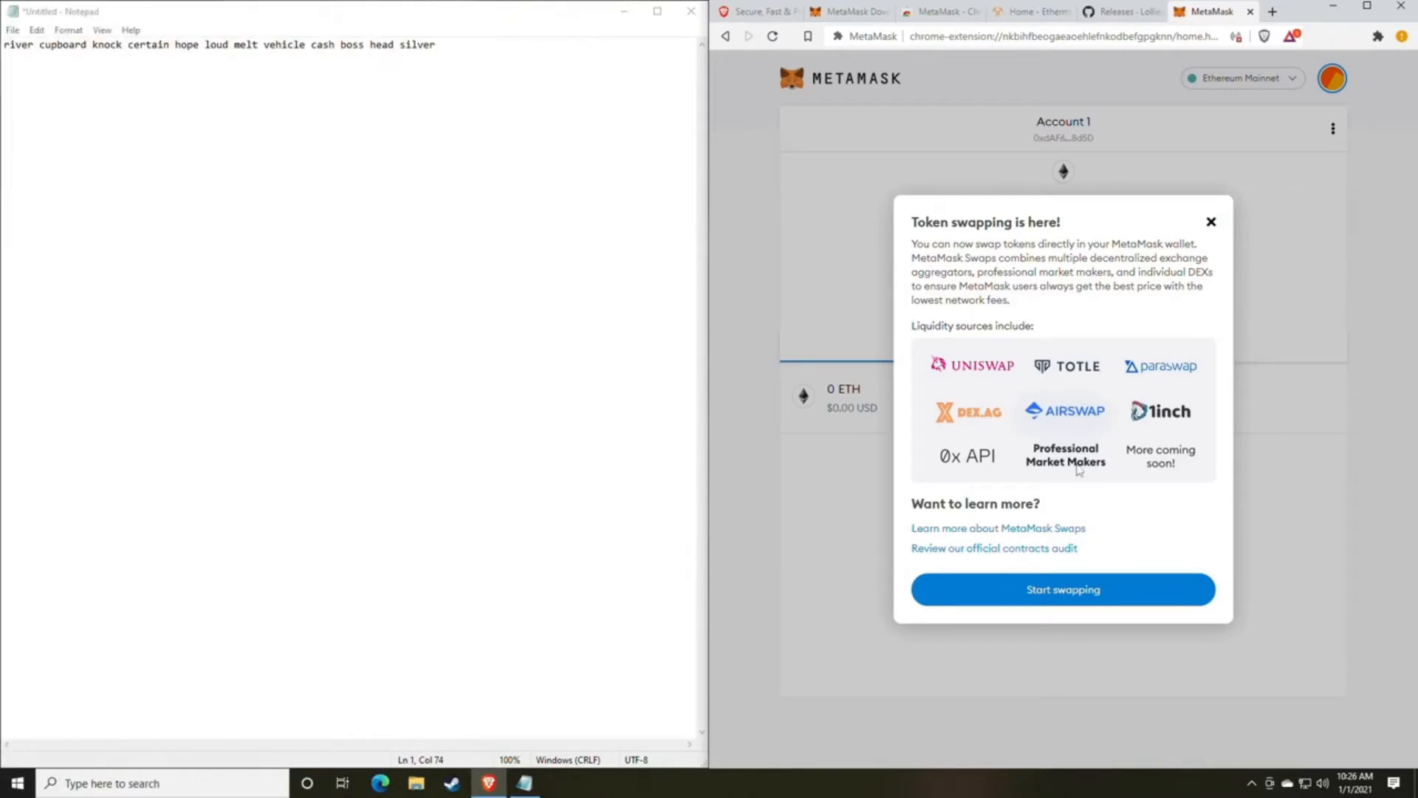
left_click(1211, 222)
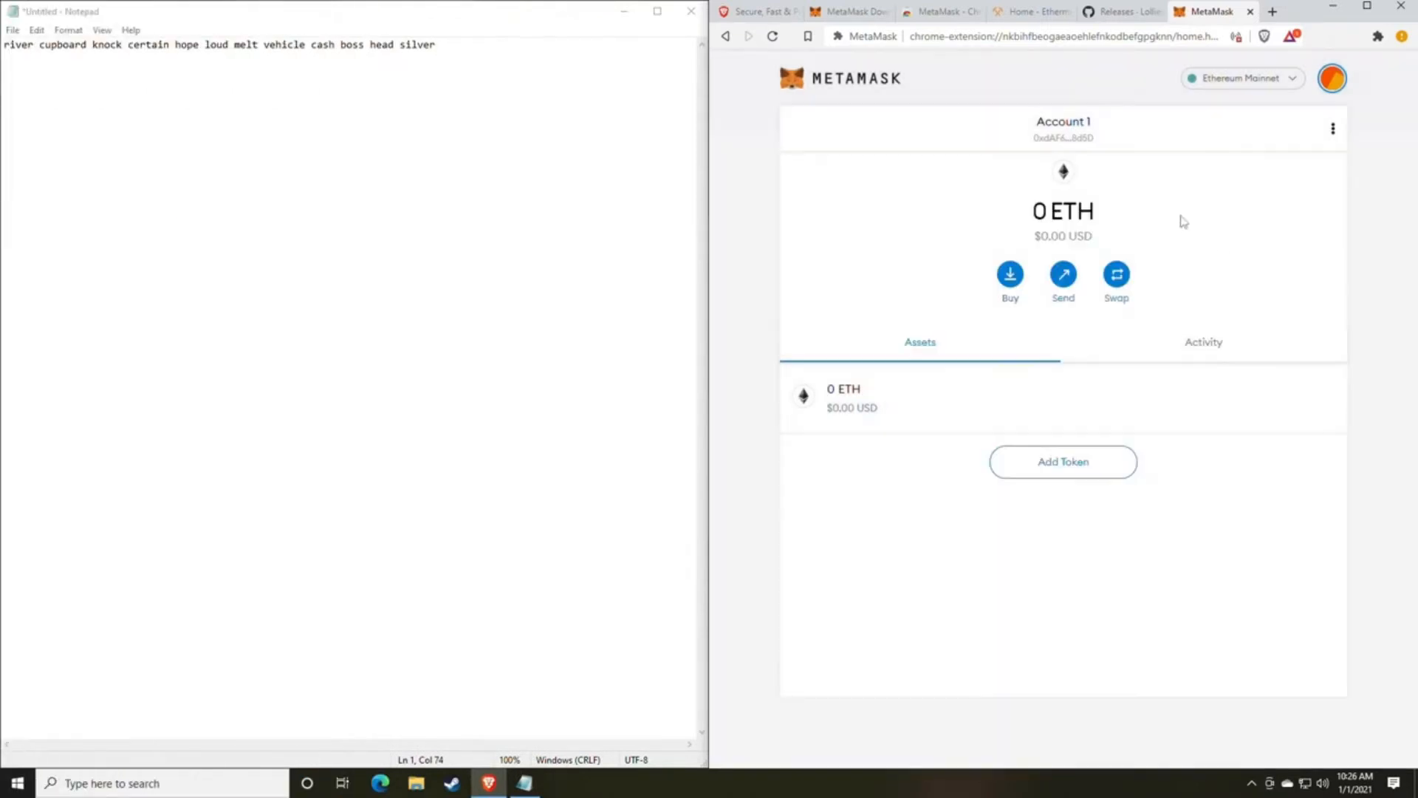
left_click(1331, 82)
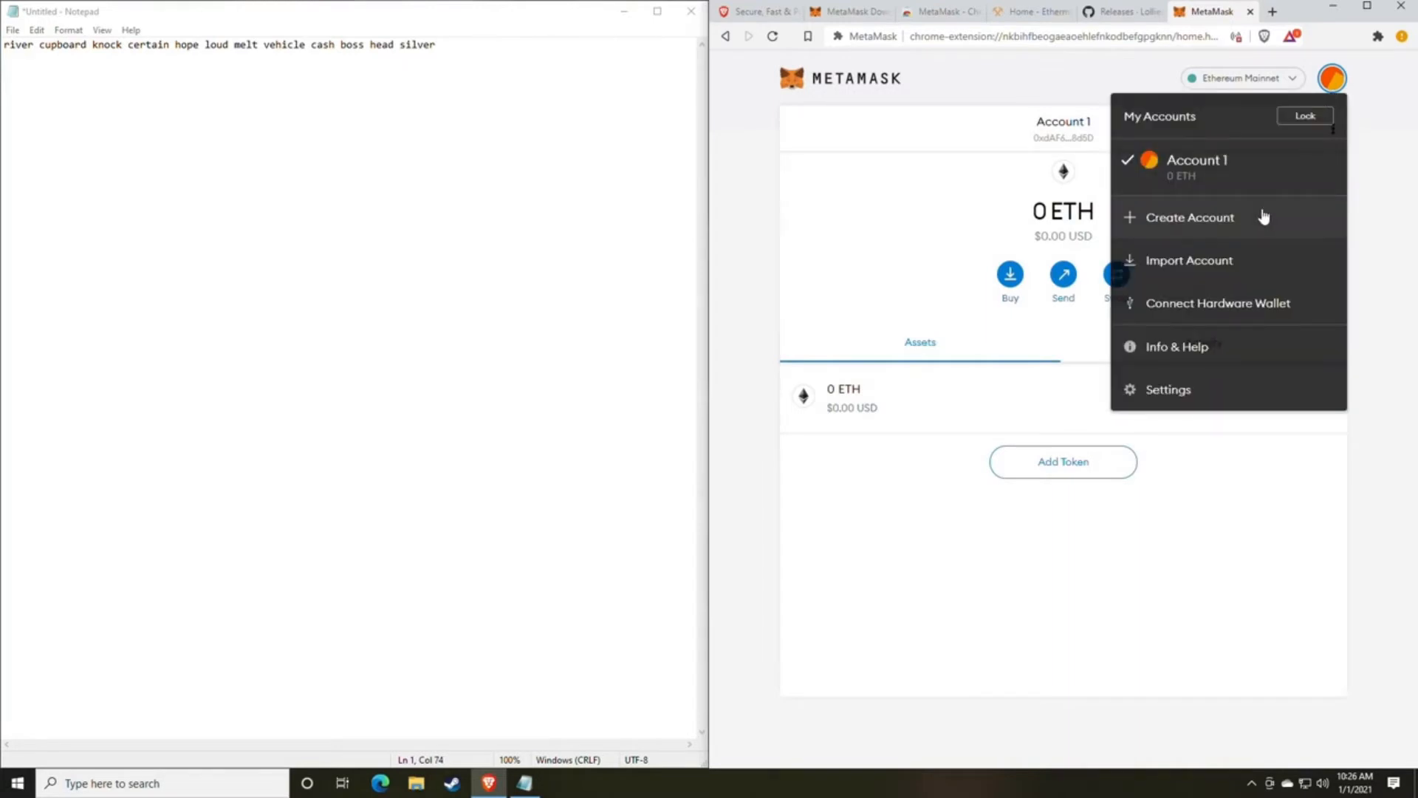
left_click(918, 227)
Copy the Account 1 wallet address and paste it into the Notepad note, one blank line below the backup phrase.
left_click(1071, 140)
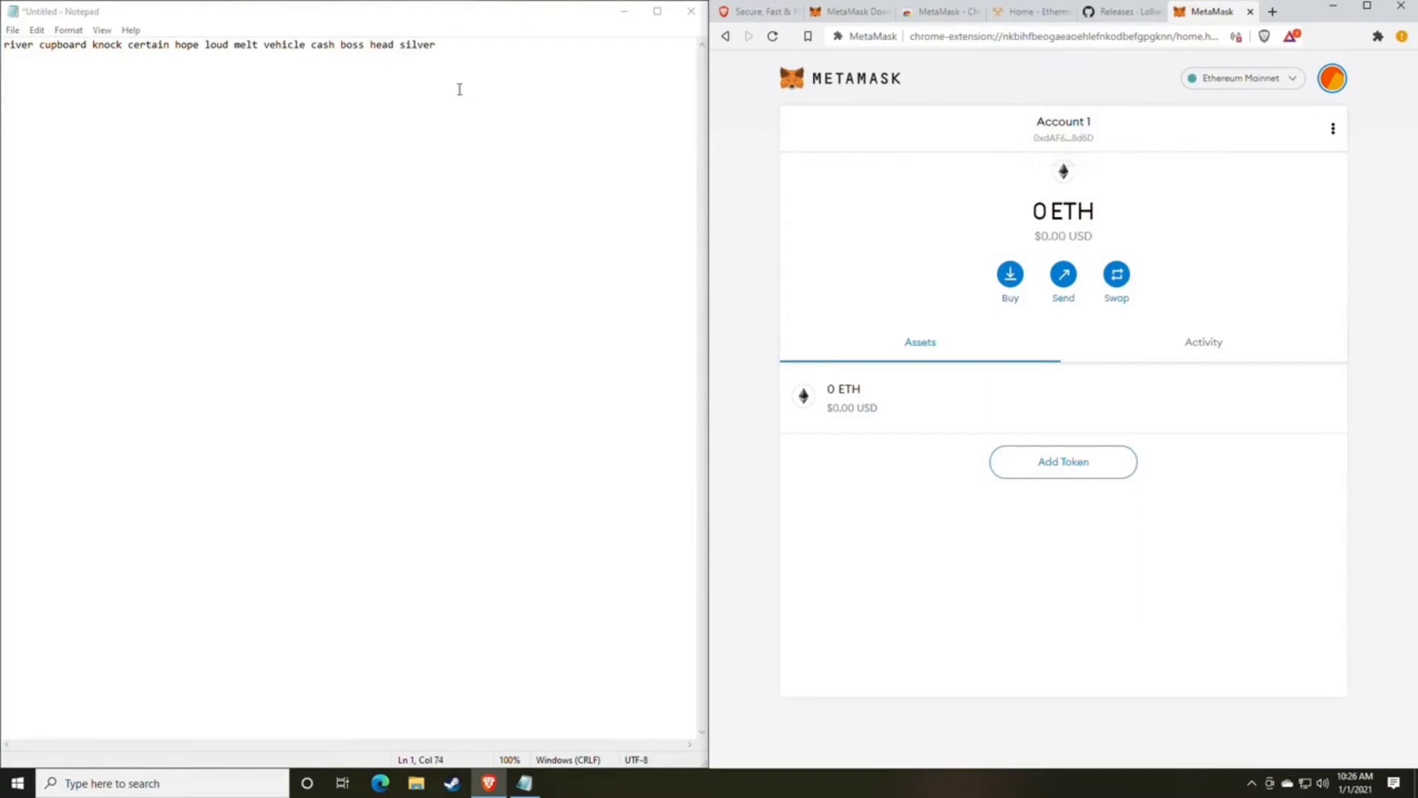
left_click(472, 57)
key("Return")
key("Return")
key("ctrl+v")
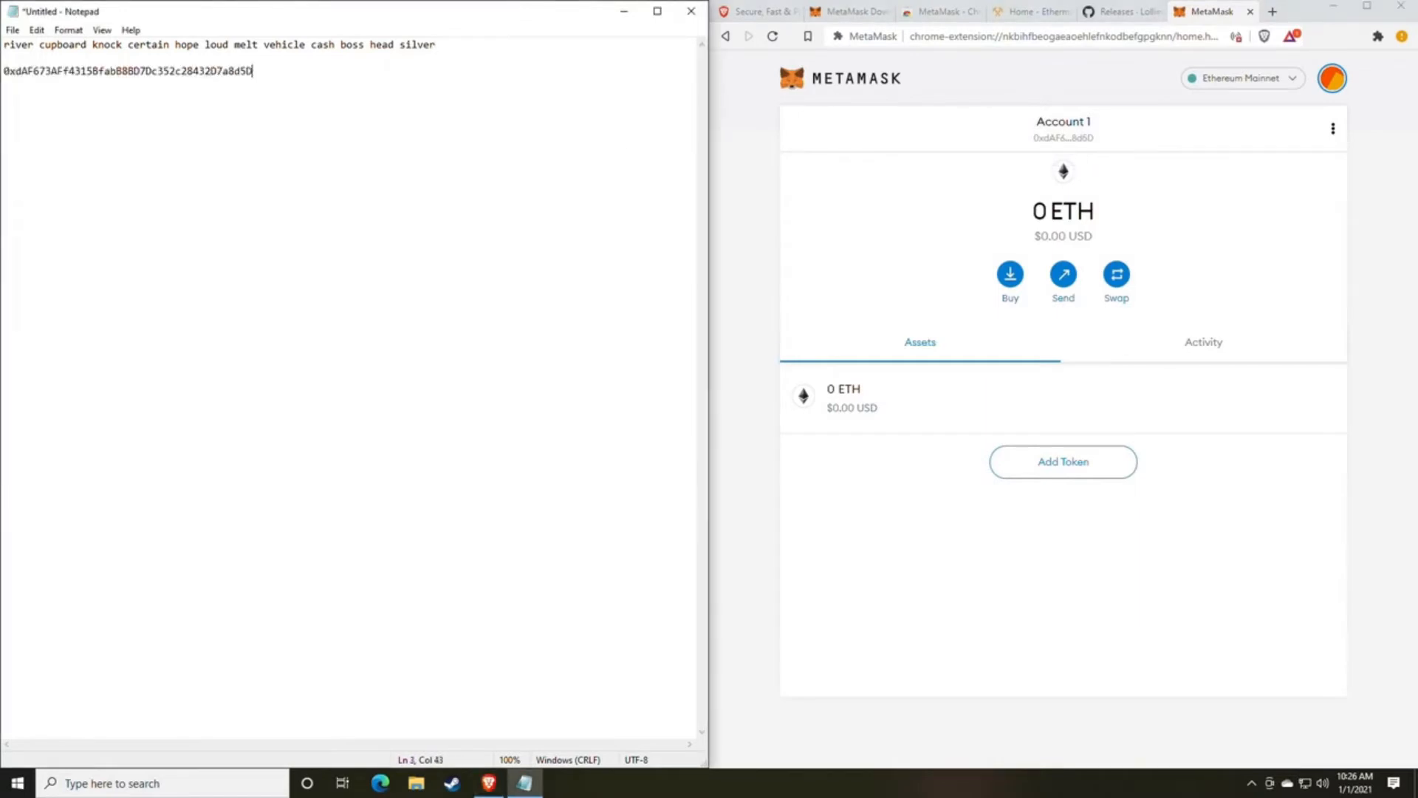
Review the secret backup phrase and the wallet address in the Notepad note, highlighting each line.
left_click_drag(467, 46, 4, 46)
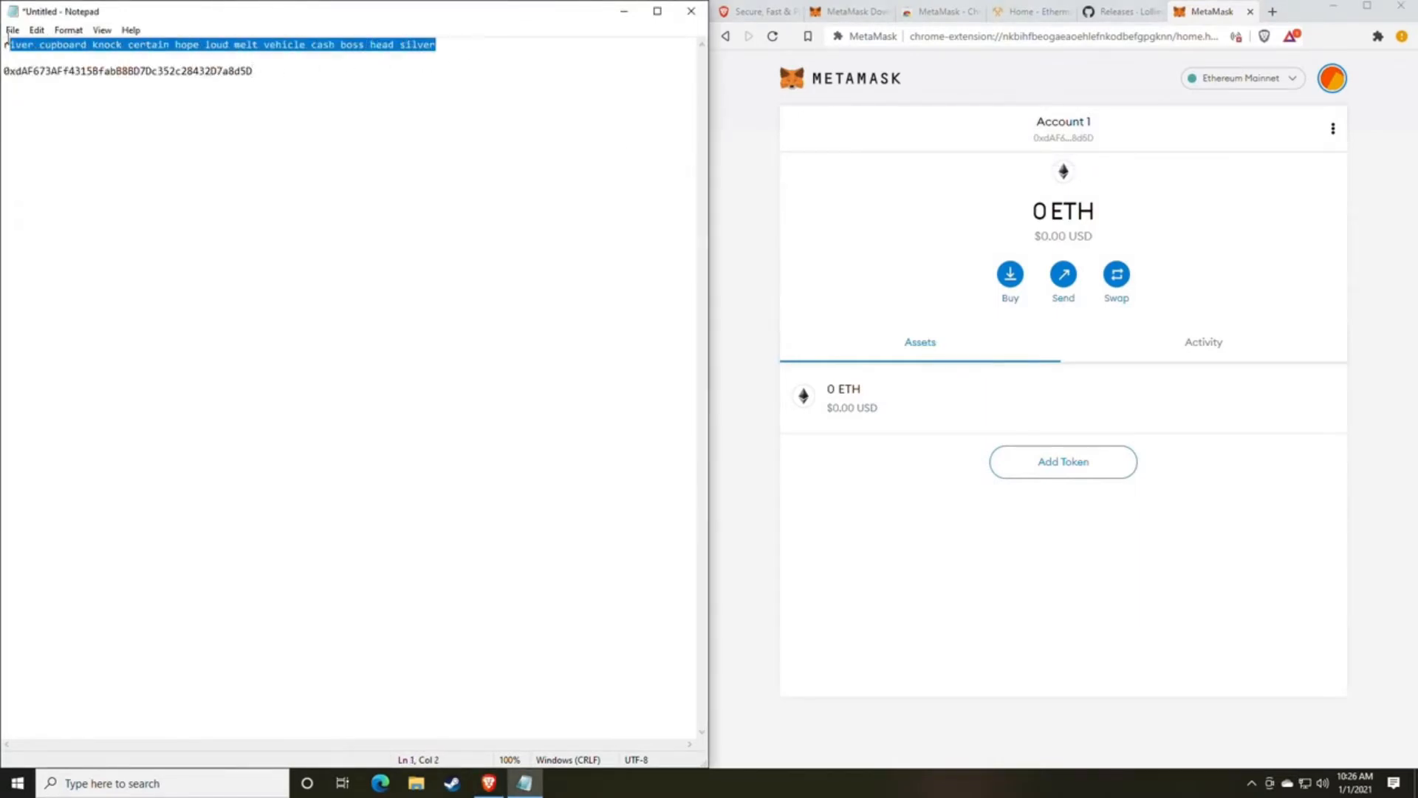
left_click(258, 71)
left_click_drag(280, 77, 3, 71)
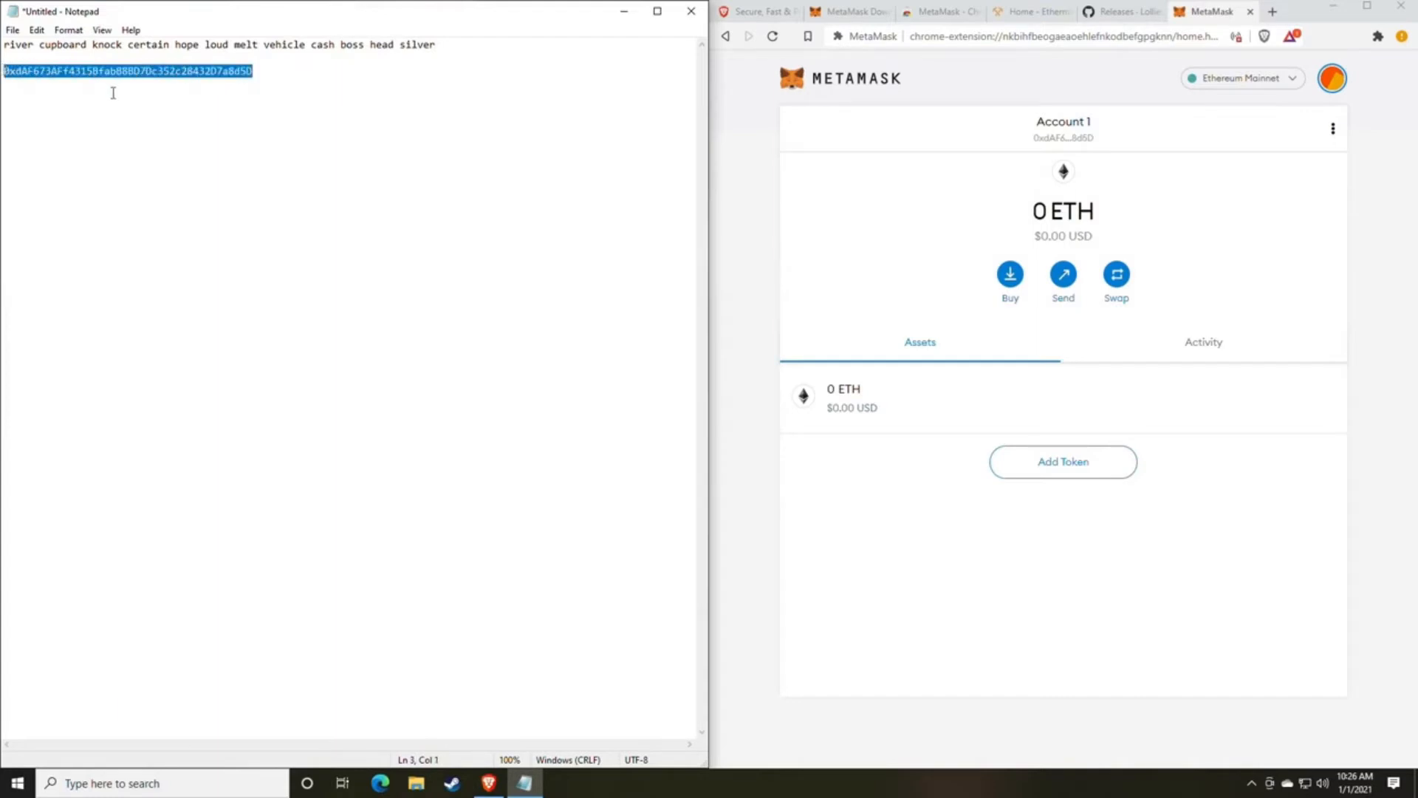
left_click(136, 72)
double_click(136, 72)
left_click(308, 139)
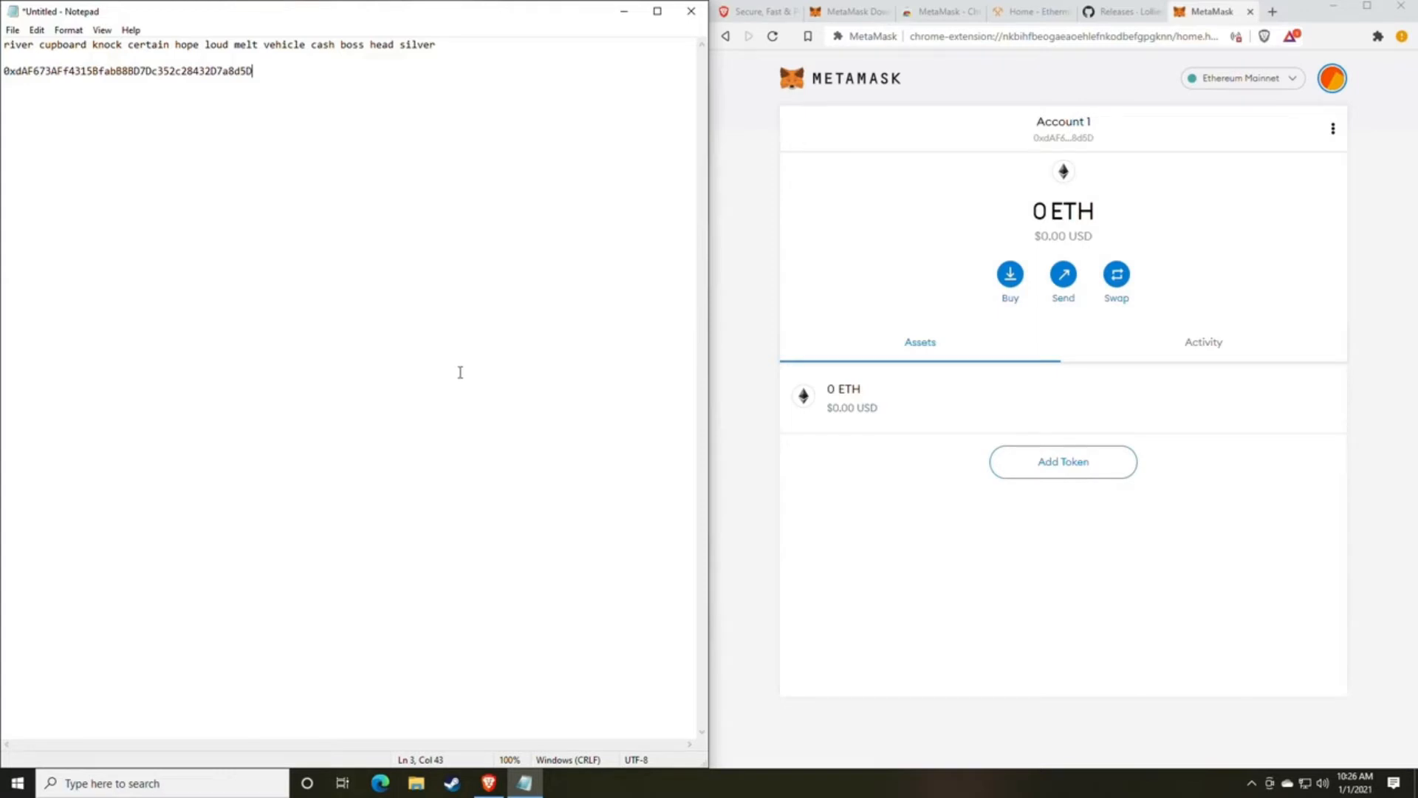
left_click_drag(252, 71, 5, 80)
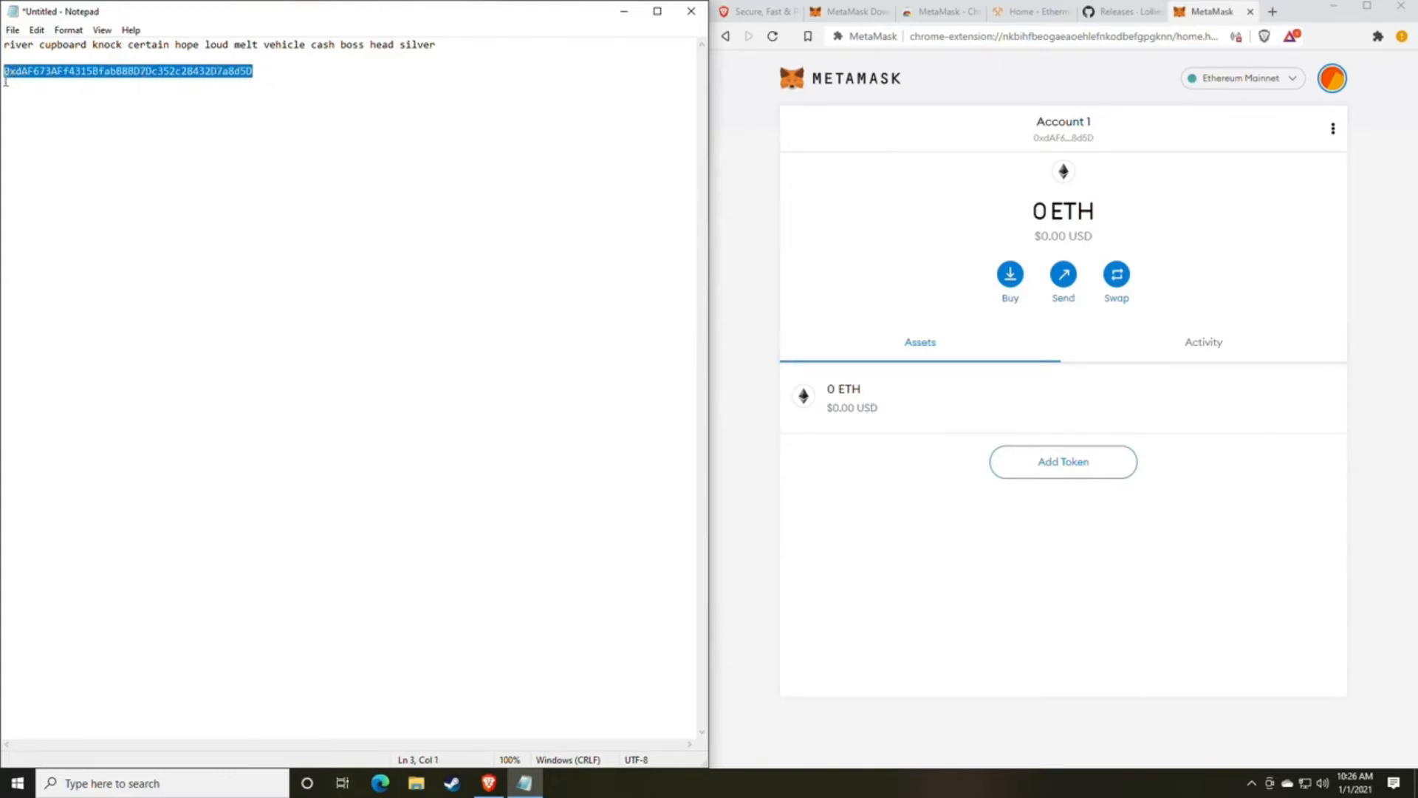
left_click(323, 168)
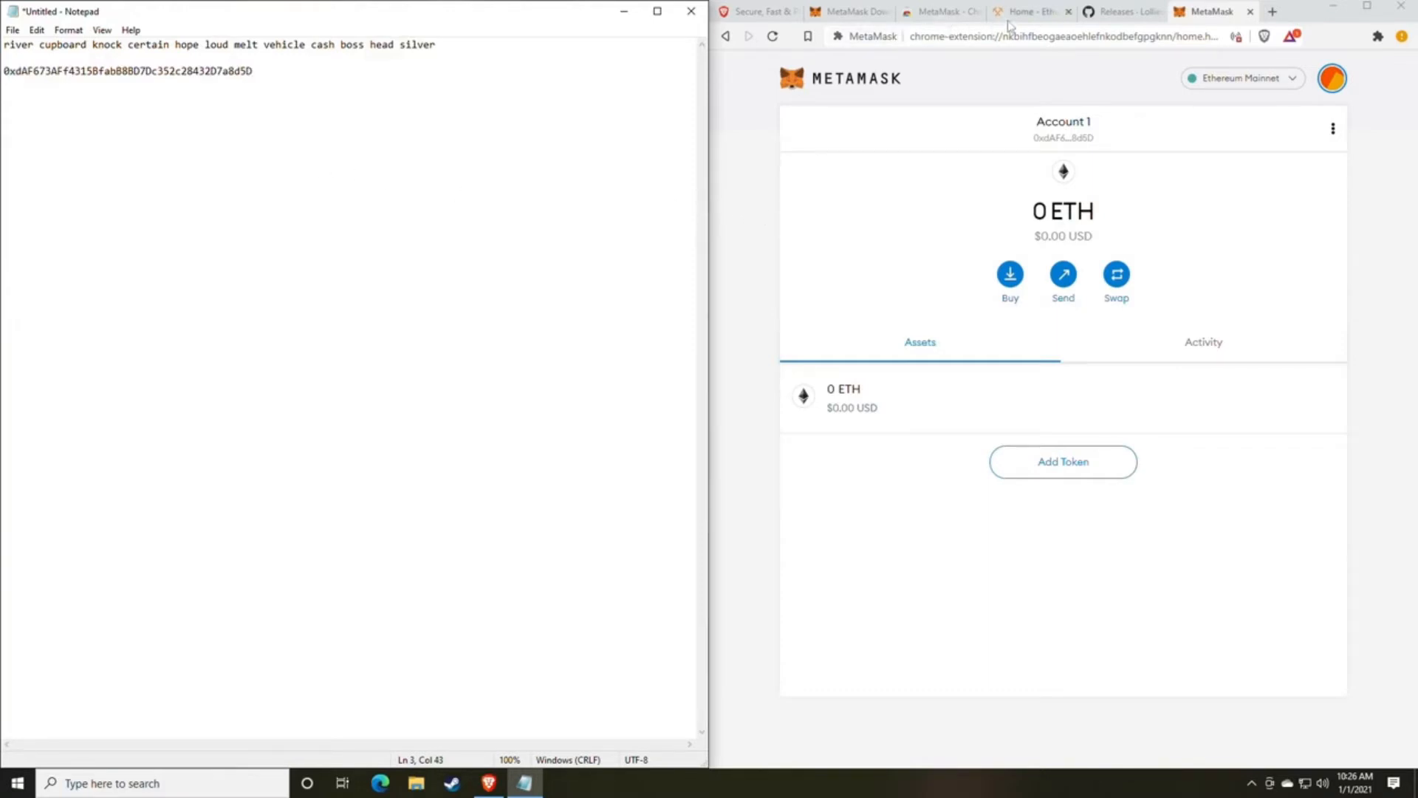
Examine the lolMiner 1.17 release notes and download assets on the open GitHub releases page.
left_click(1115, 16)
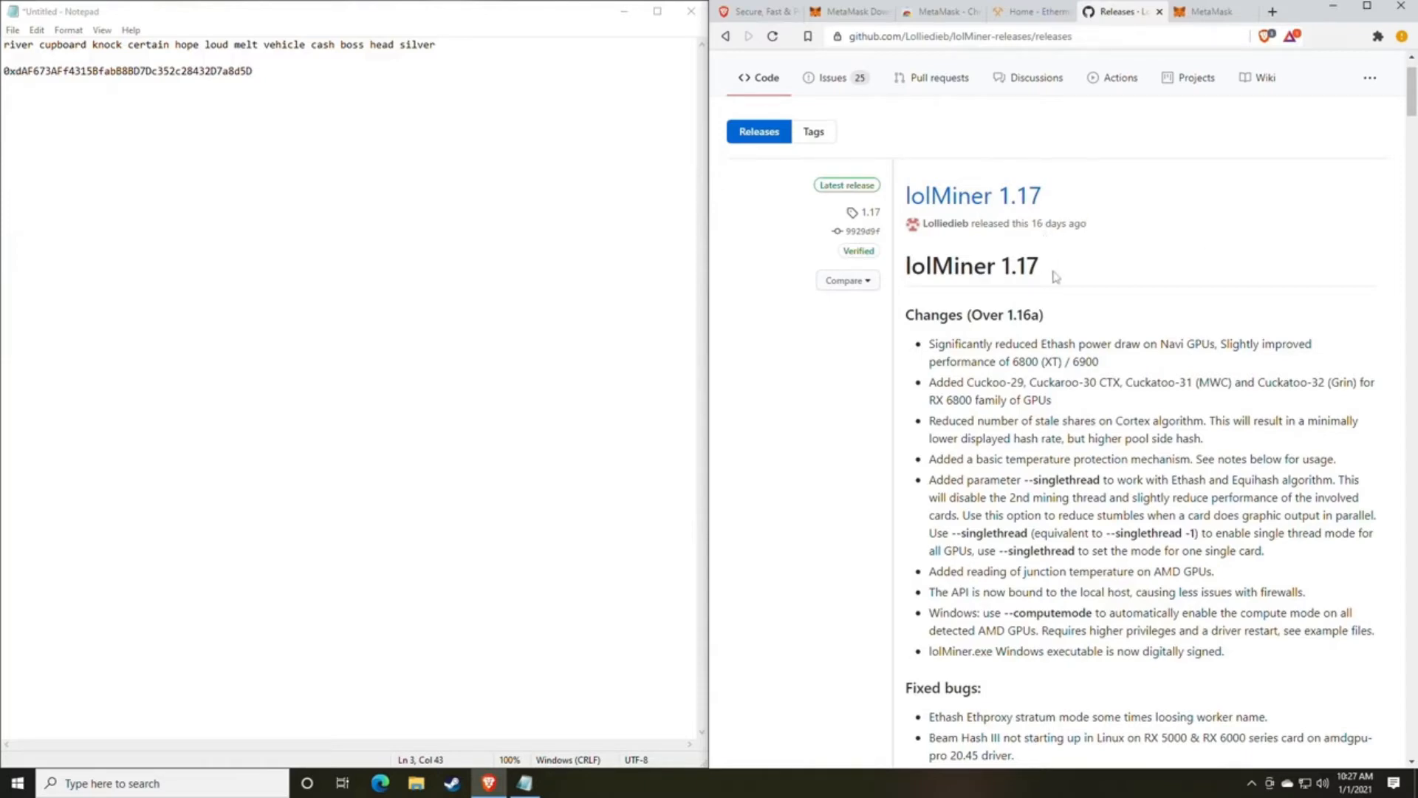
scroll(1056, 276, "down", 1)
scroll(1055, 276, "up", 2)
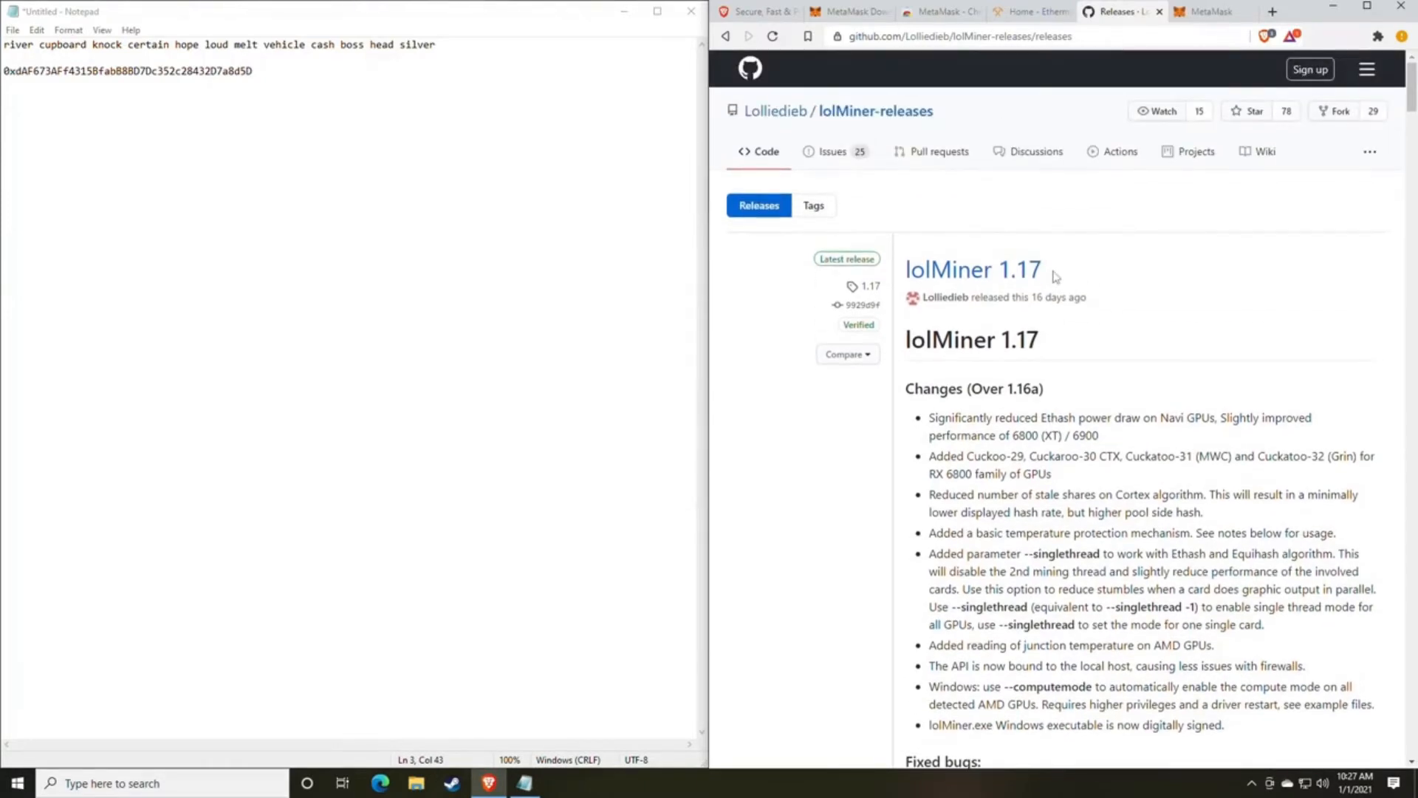
scroll(1055, 276, "down", 12)
scroll(1055, 276, "up", 8)
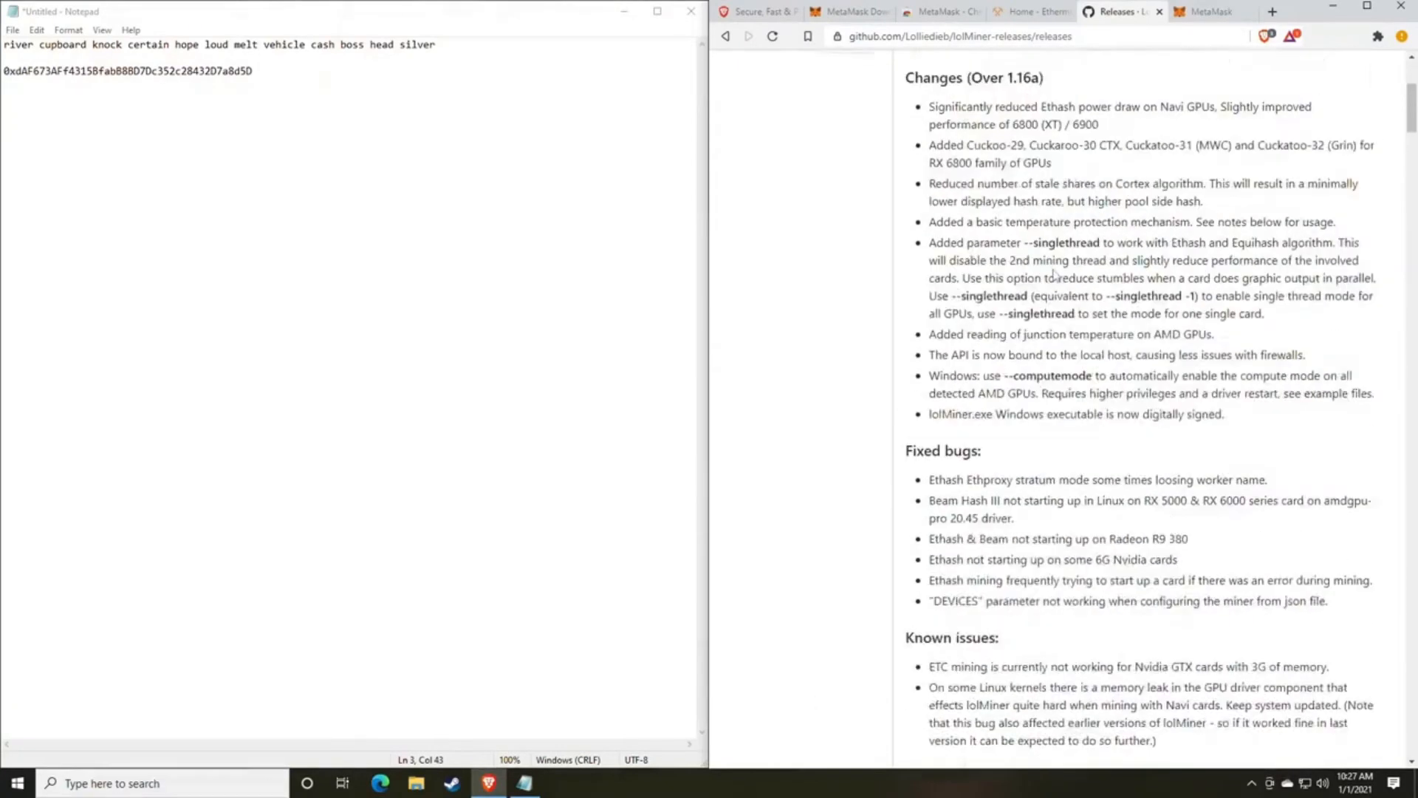
scroll(1055, 276, "up", 4)
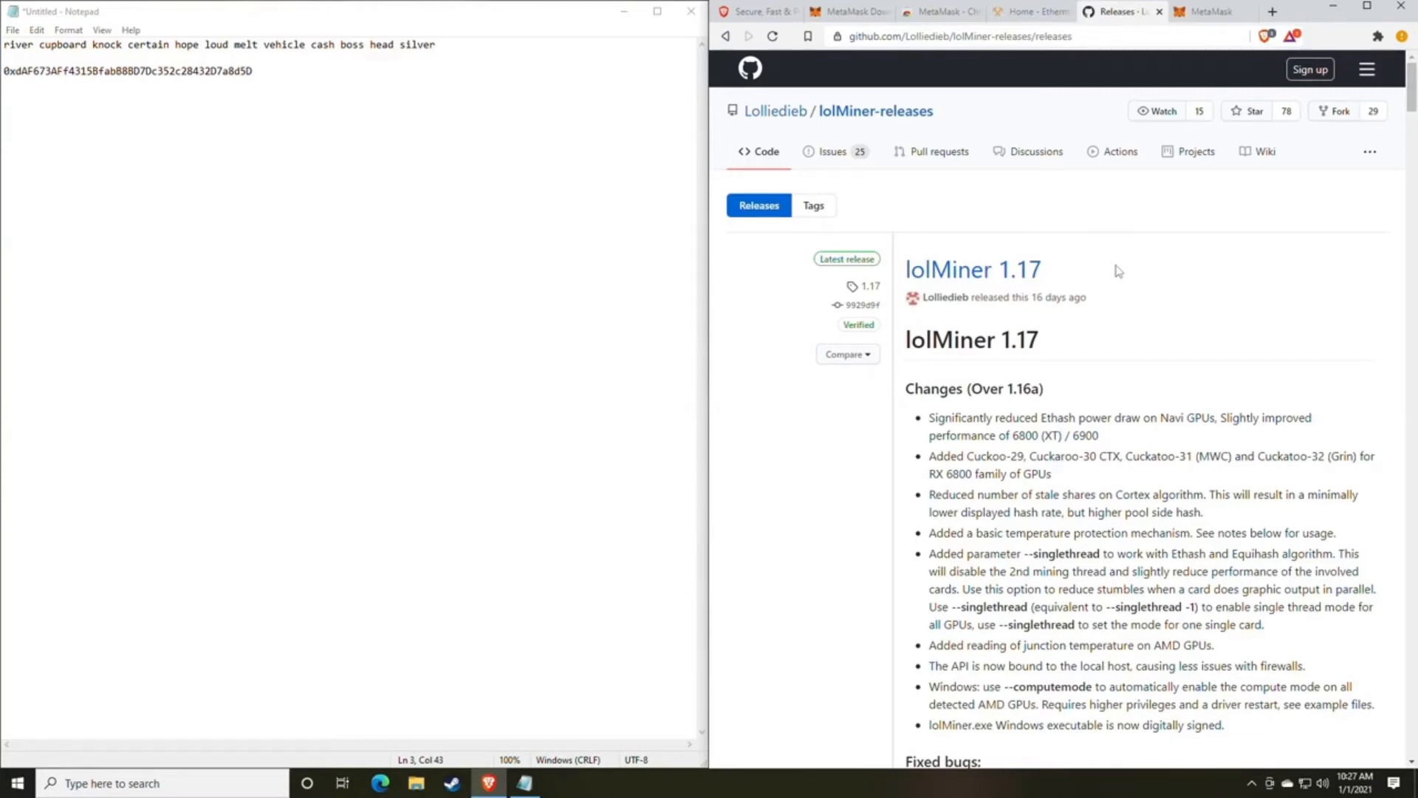
scroll(1095, 375, "down", 8)
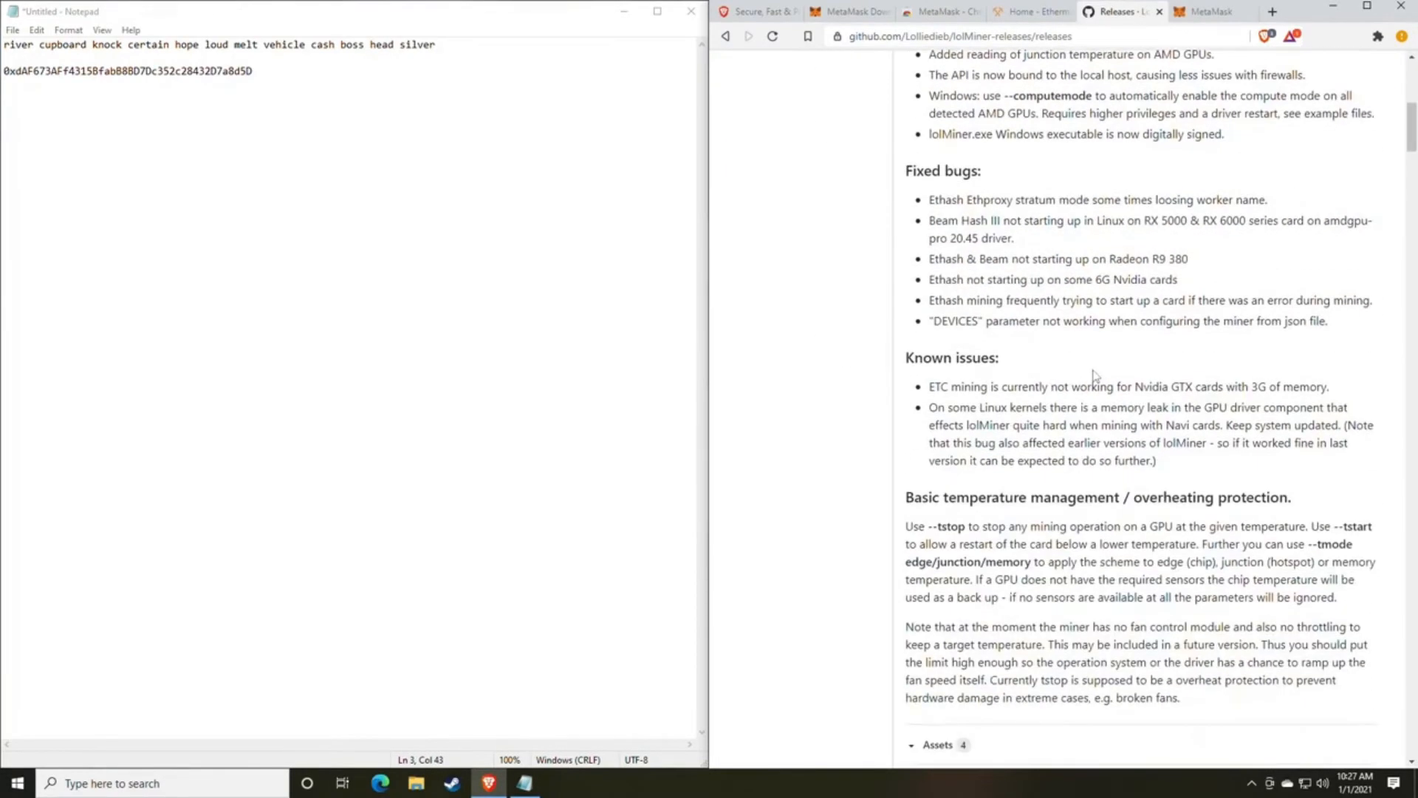
scroll(1094, 375, "down", 4)
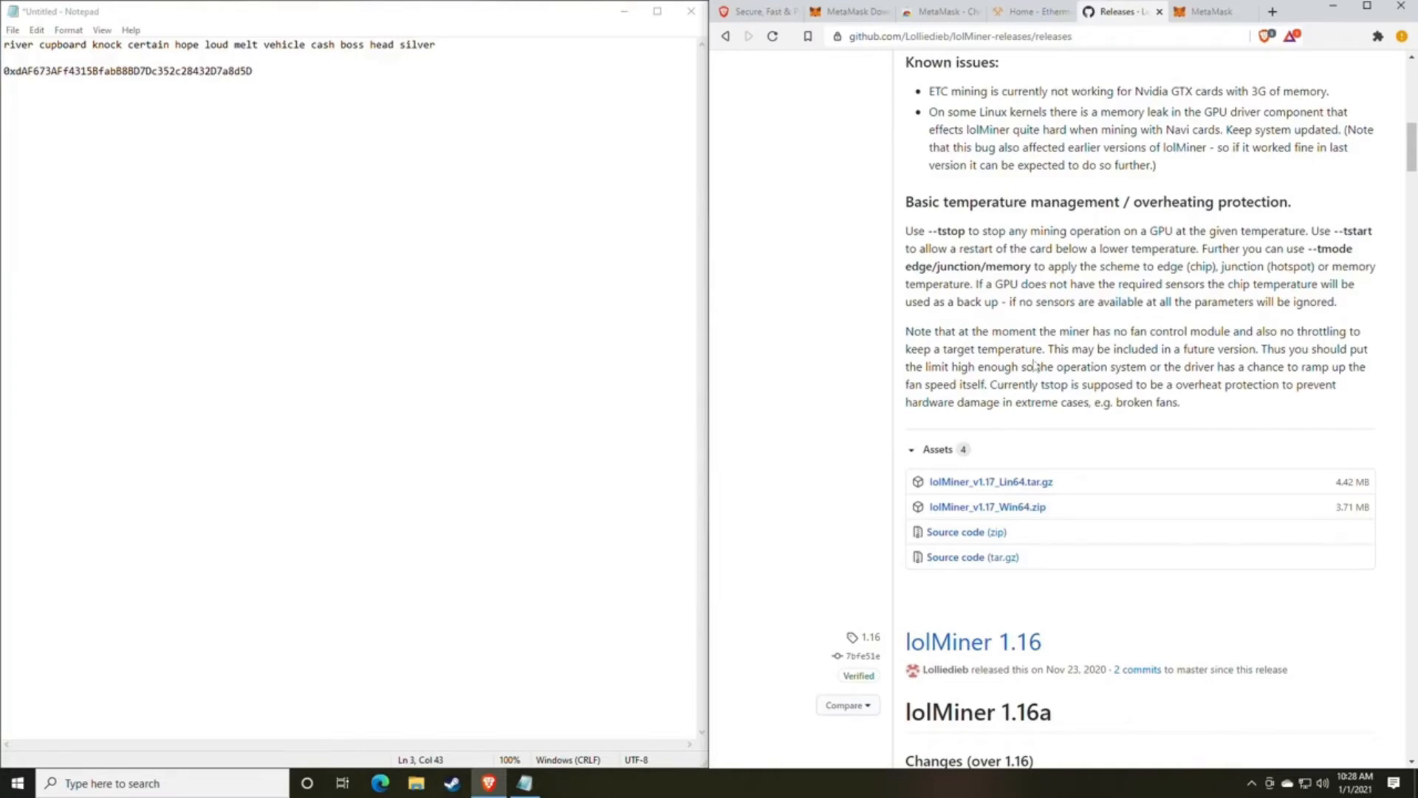
scroll(1026, 399, "up", 6)
scroll(1044, 408, "up", 4)
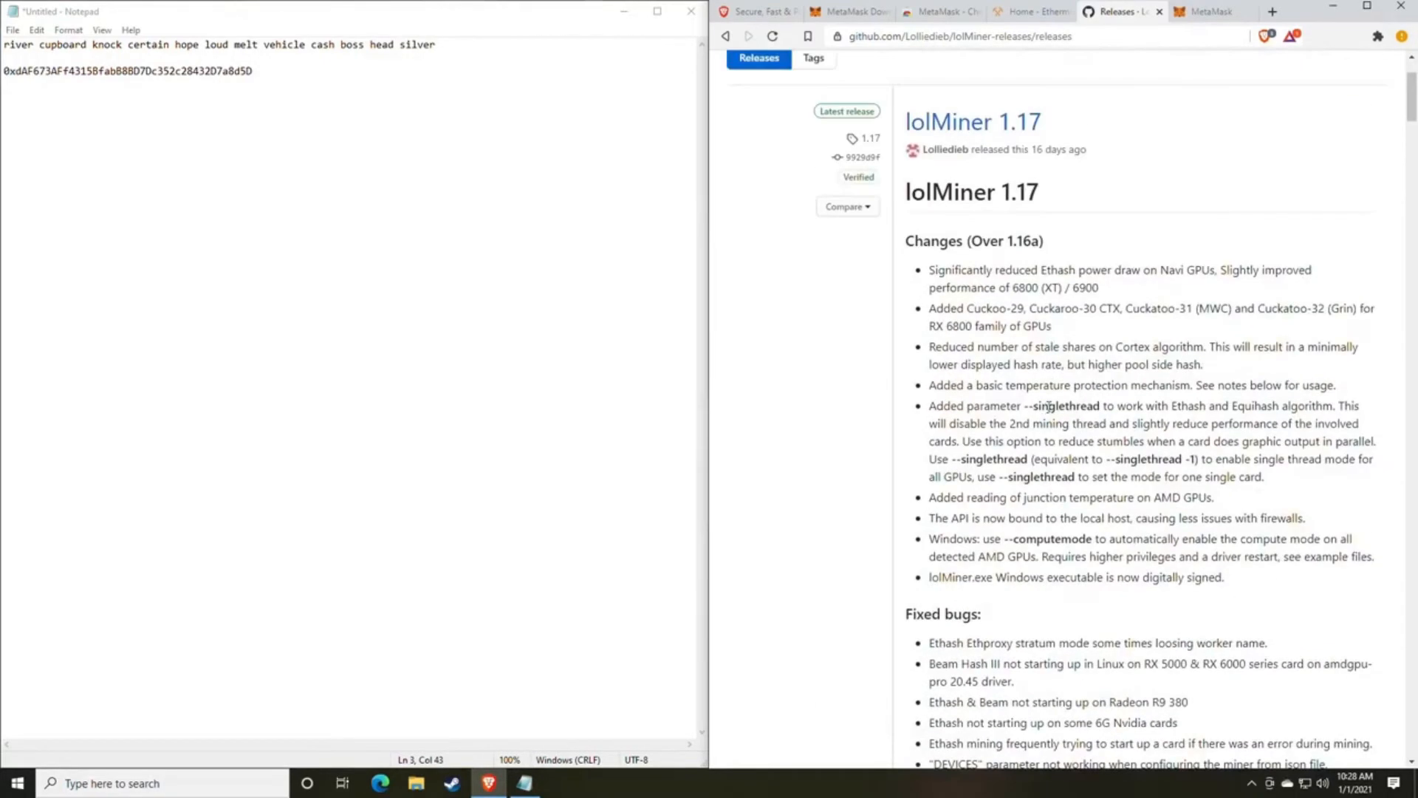
scroll(1044, 404, "up", 2)
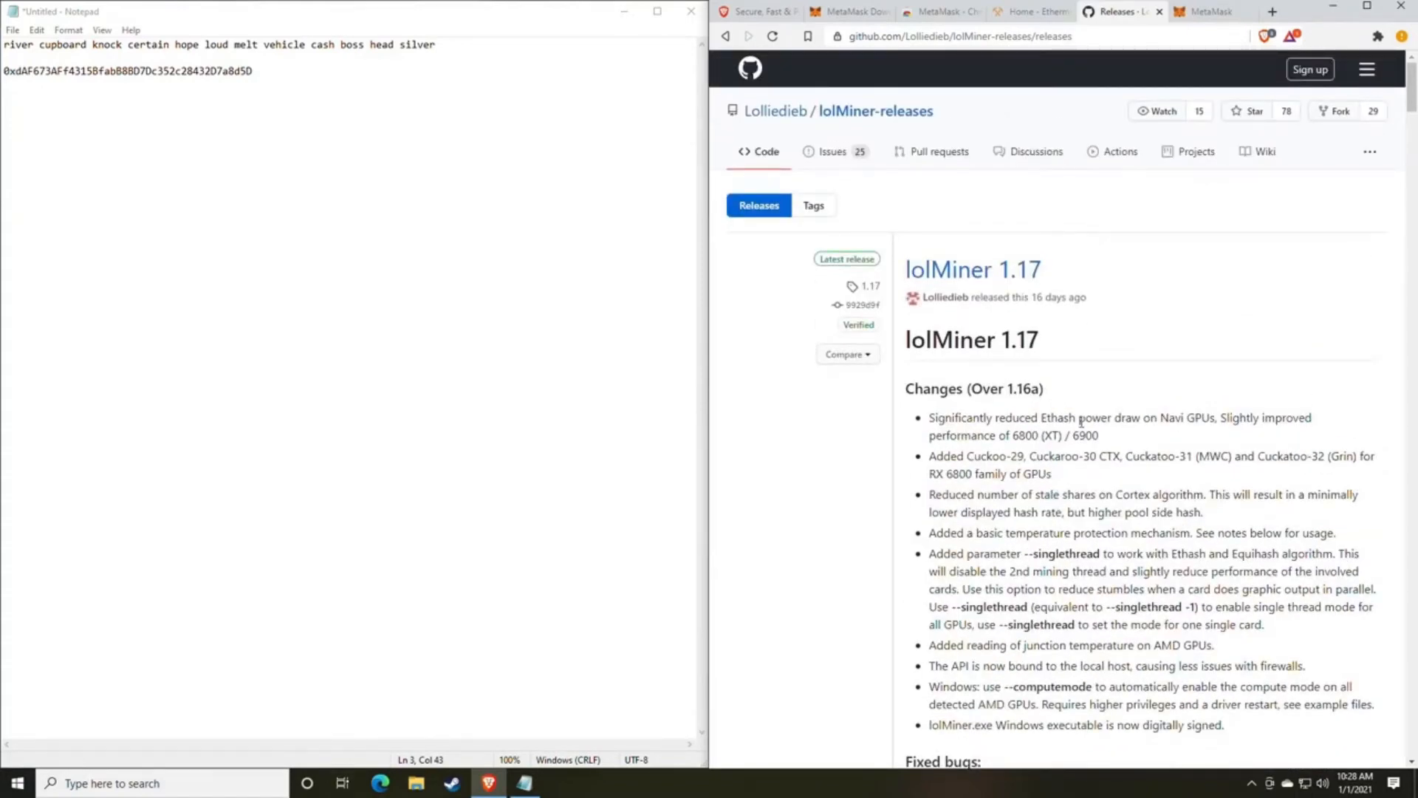
Download lolMiner_v1.17_Win64.zip from the lolMiner 1.17 assets and save it in the Downloads folder.
scroll(1063, 410, "down", 9)
scroll(1084, 418, "down", 3)
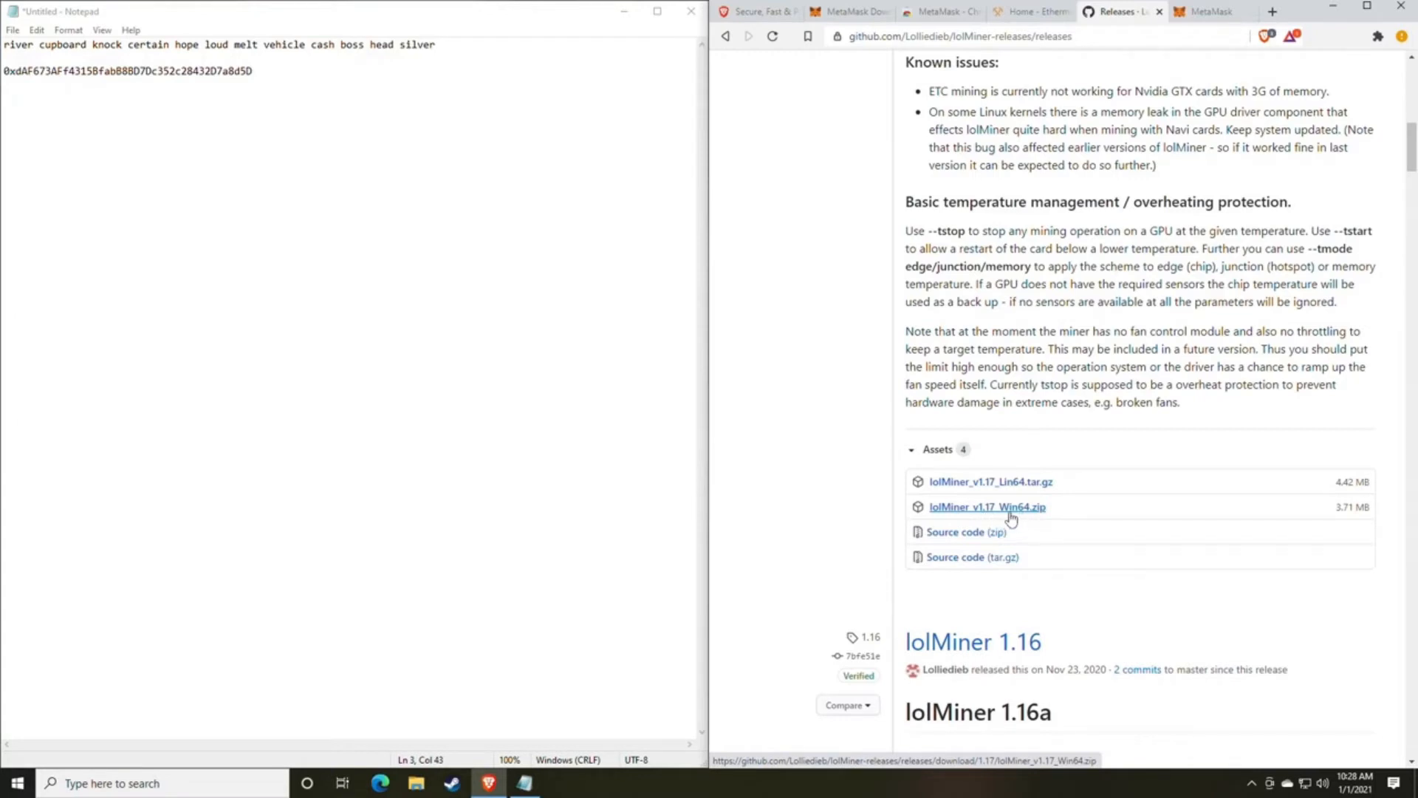
left_click(1016, 509)
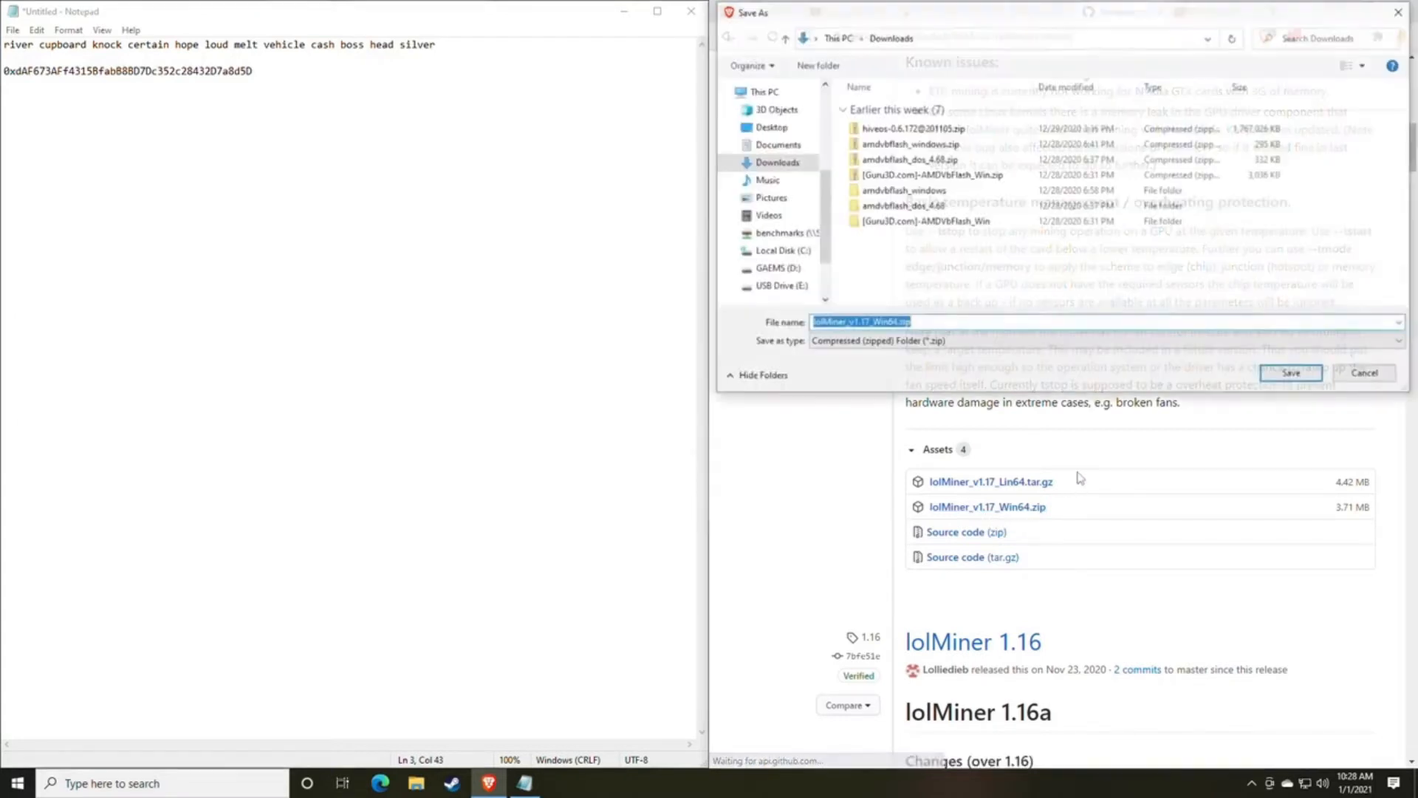
left_click(1291, 374)
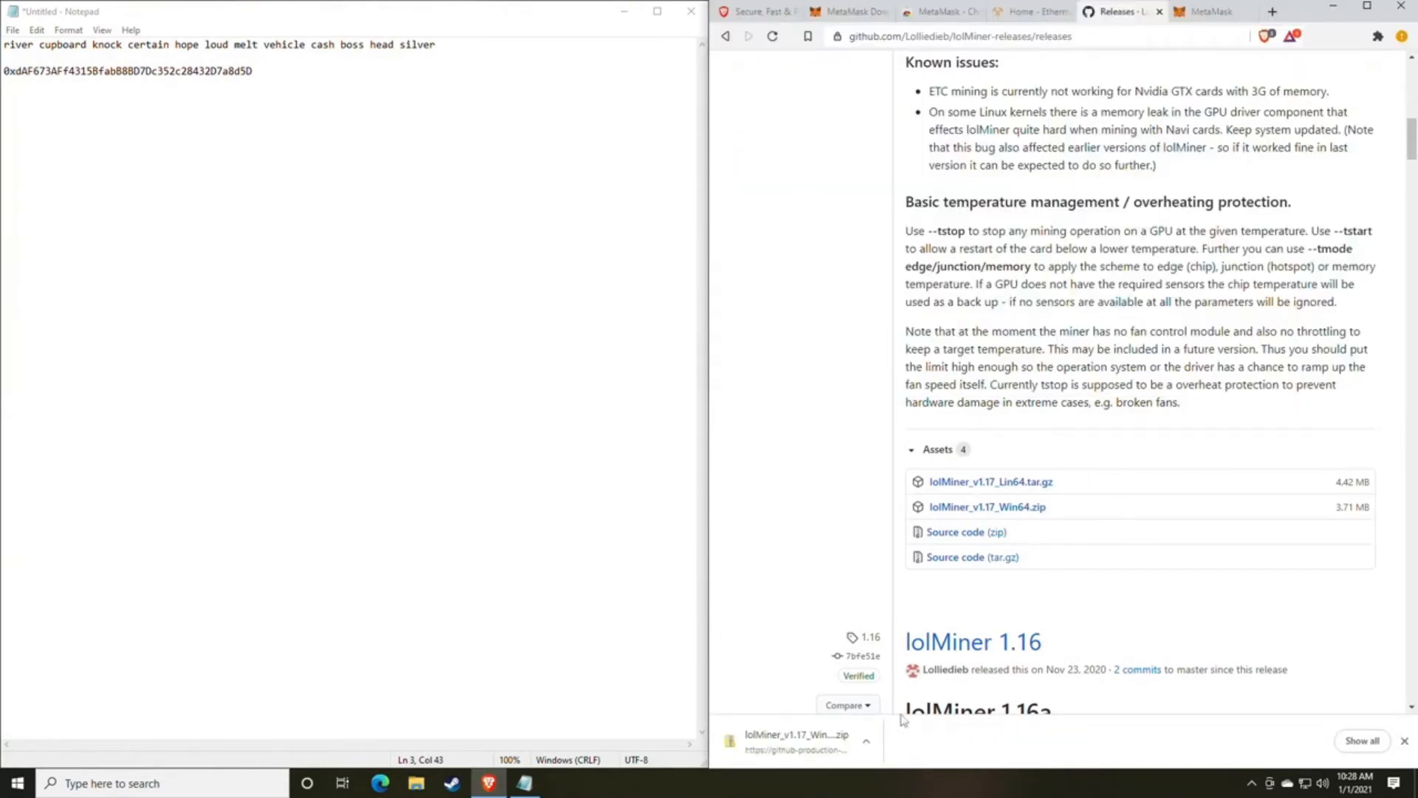
Show the downloaded lolMiner_v1.17_Win64.zip in its Downloads folder.
left_click(867, 741)
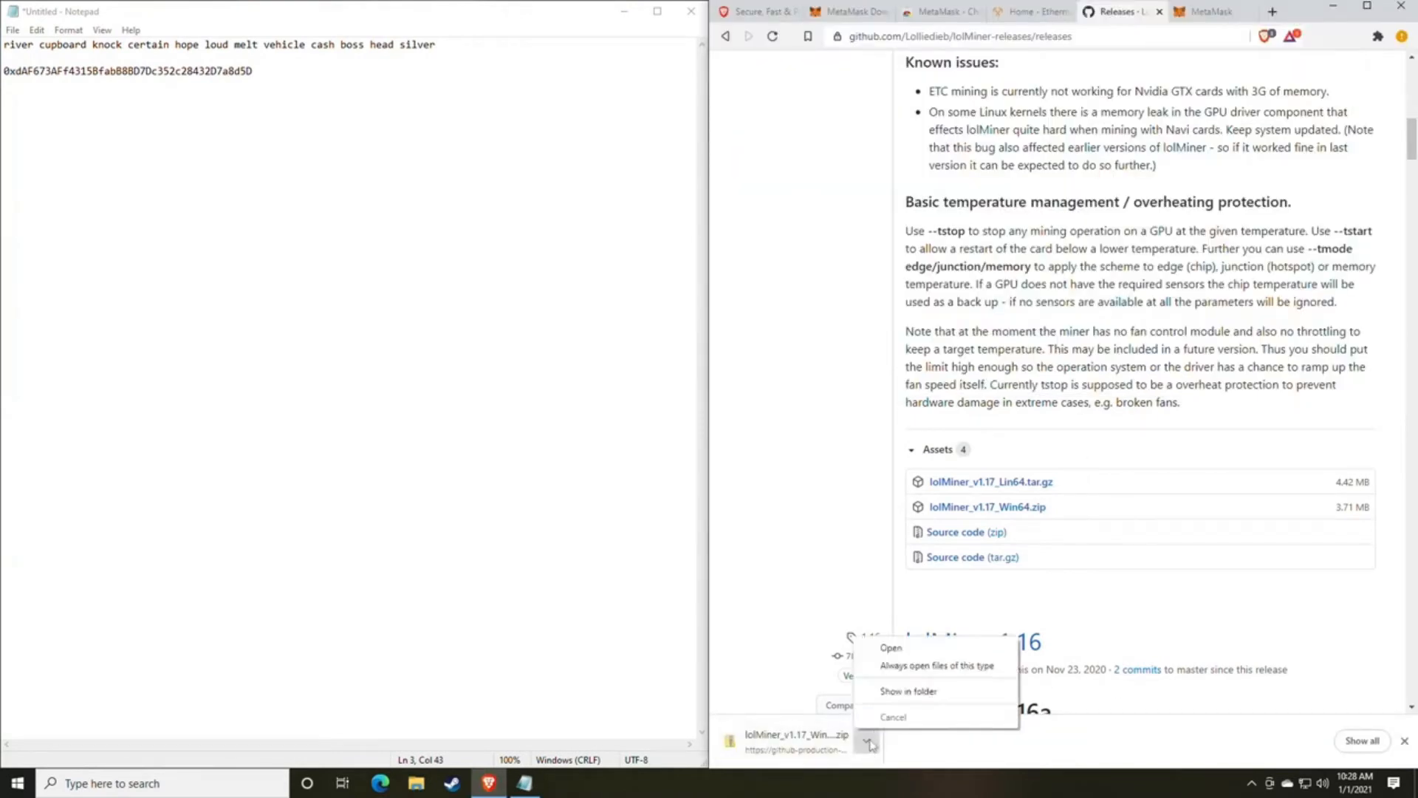
left_click(908, 692)
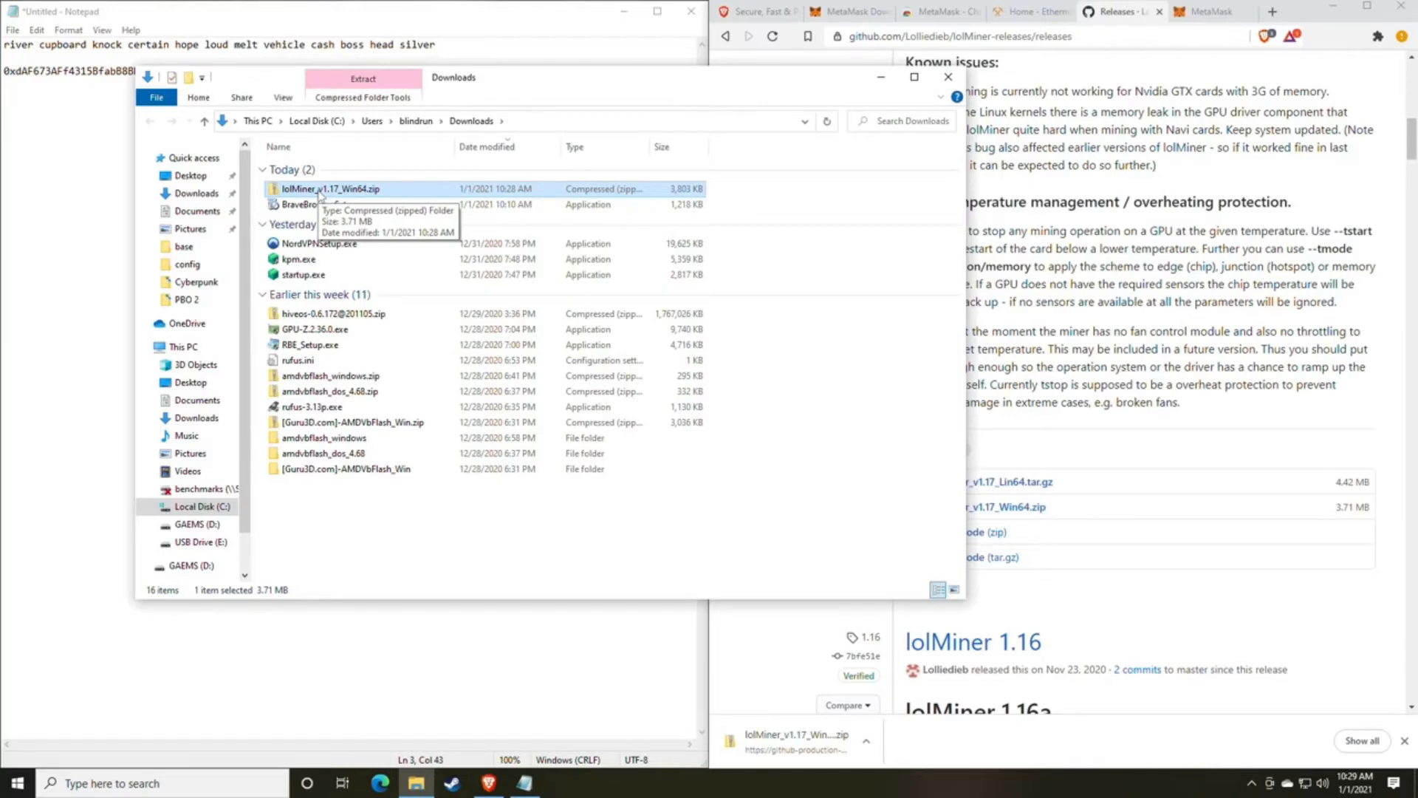
Look into the Miners folder on drive GAEMS (D:) and return to the Downloads folder.
left_click(195, 523)
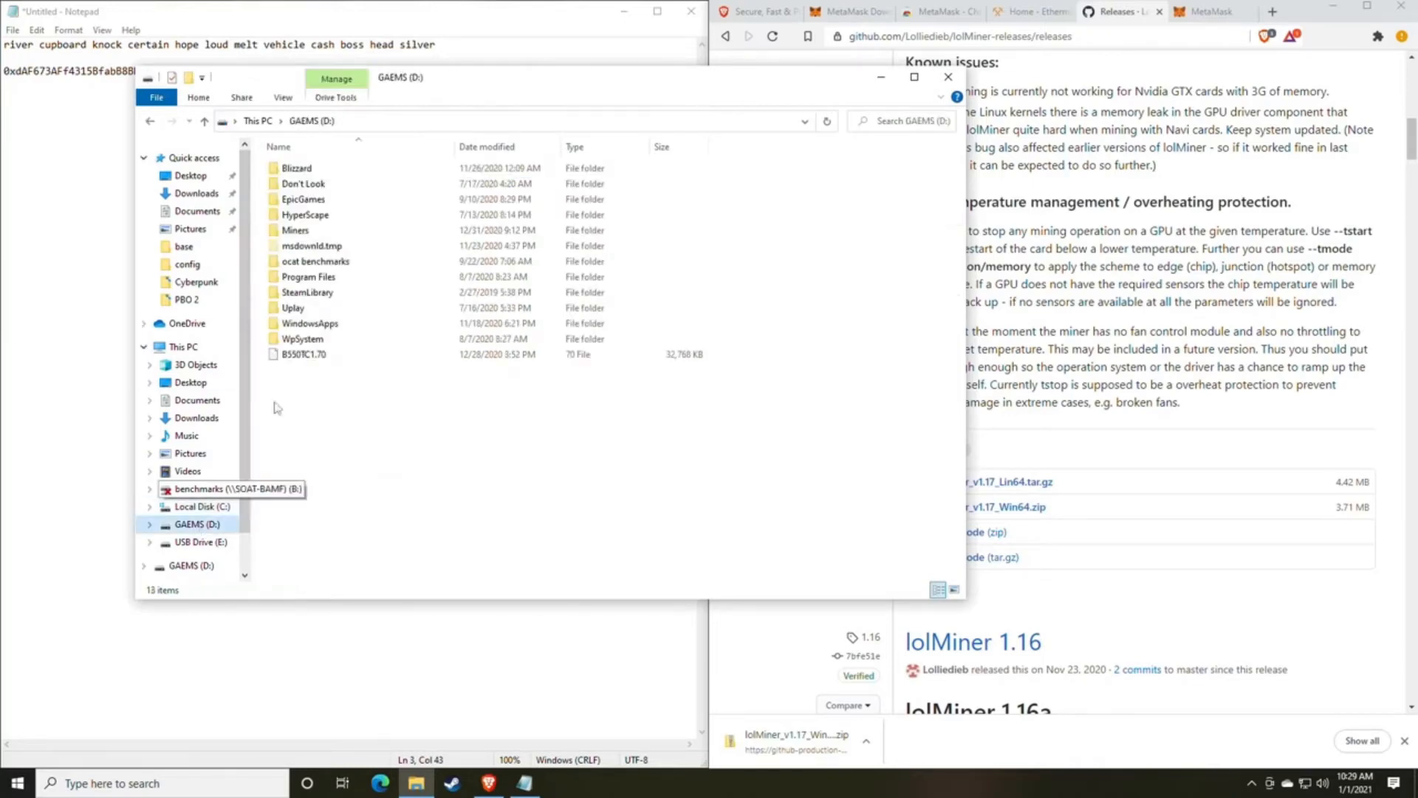
double_click(298, 231)
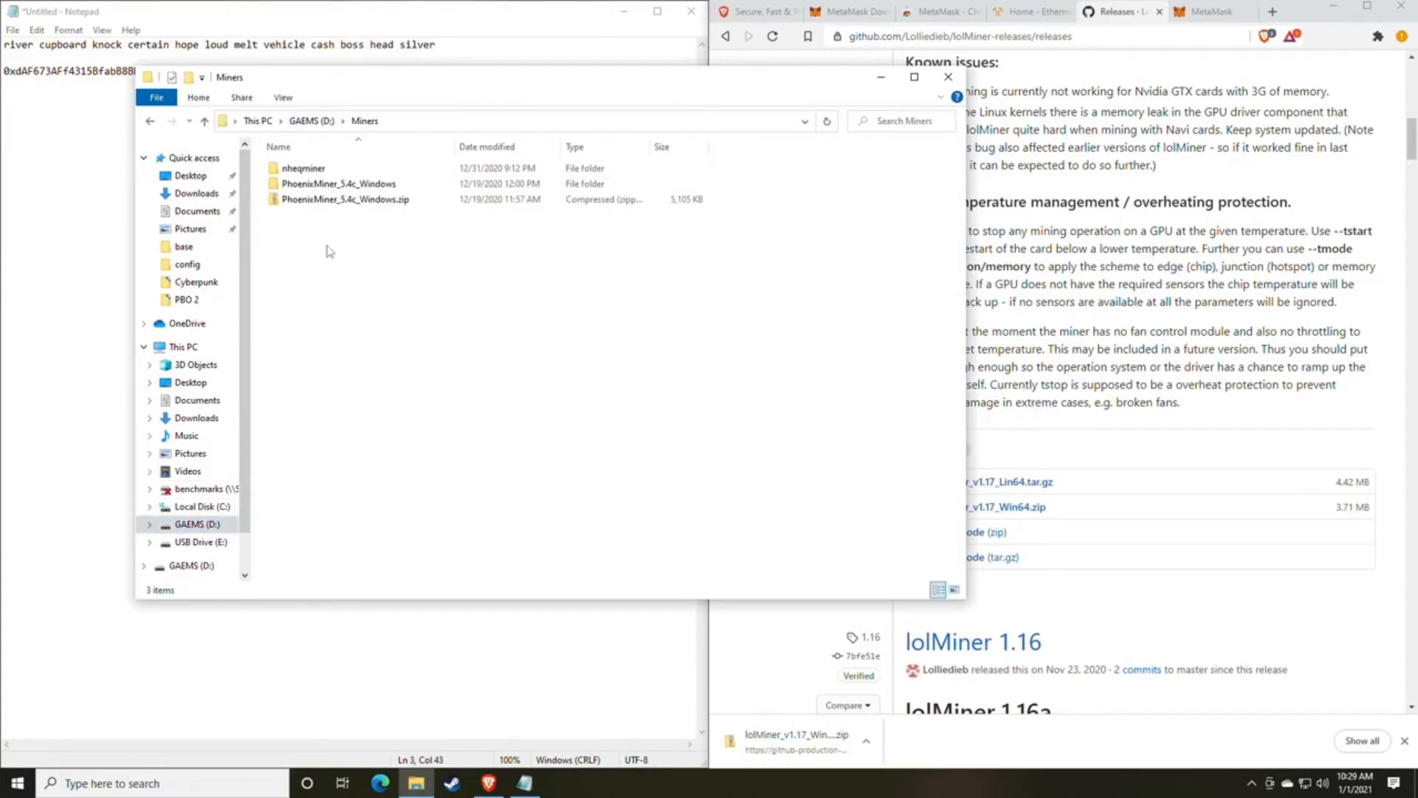
left_click(152, 123)
left_click(152, 122)
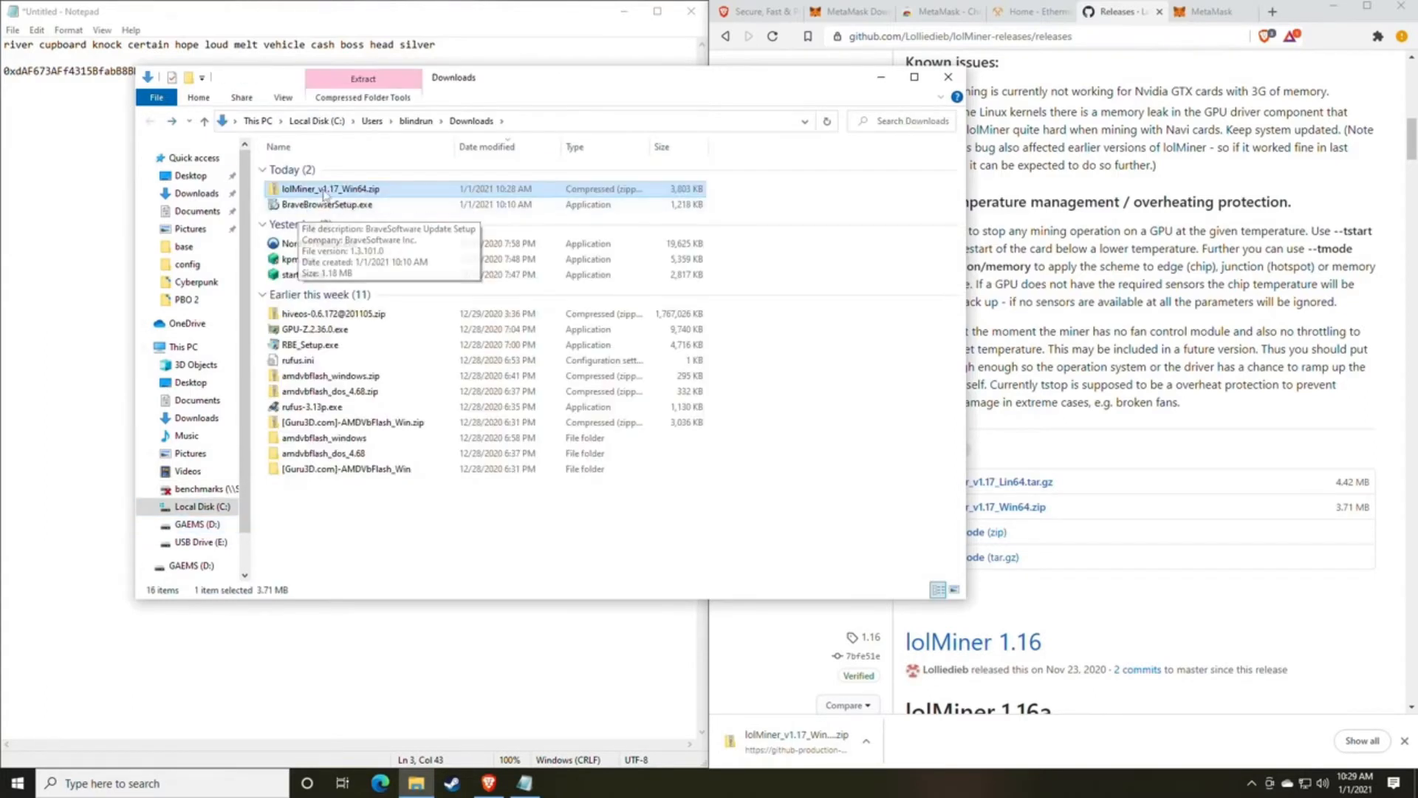
Extract lolMiner_v1.17_Win64.zip to the suggested folder in Downloads and open the extracted 1.17 folder.
right_click(323, 191)
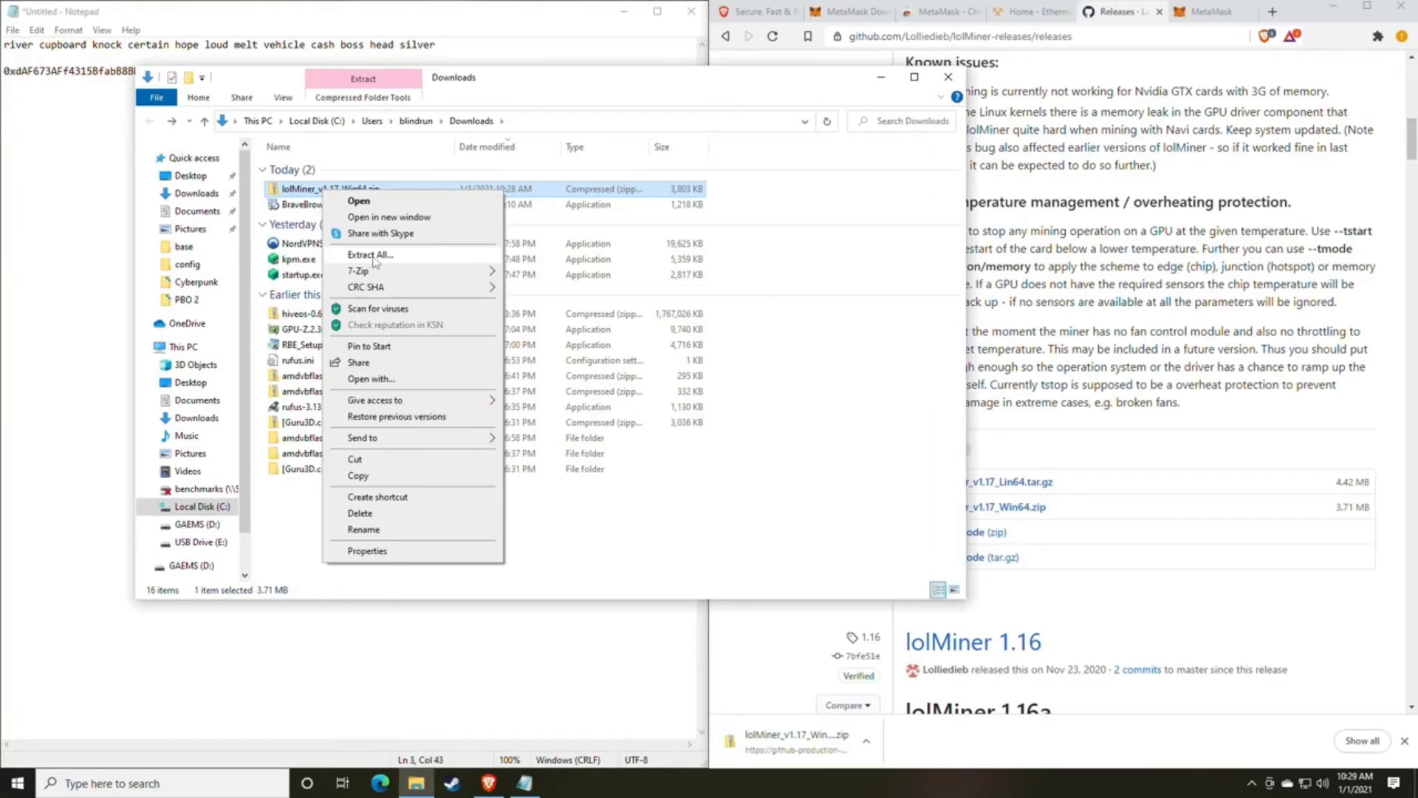
mouse_move(362, 276)
left_click(391, 258)
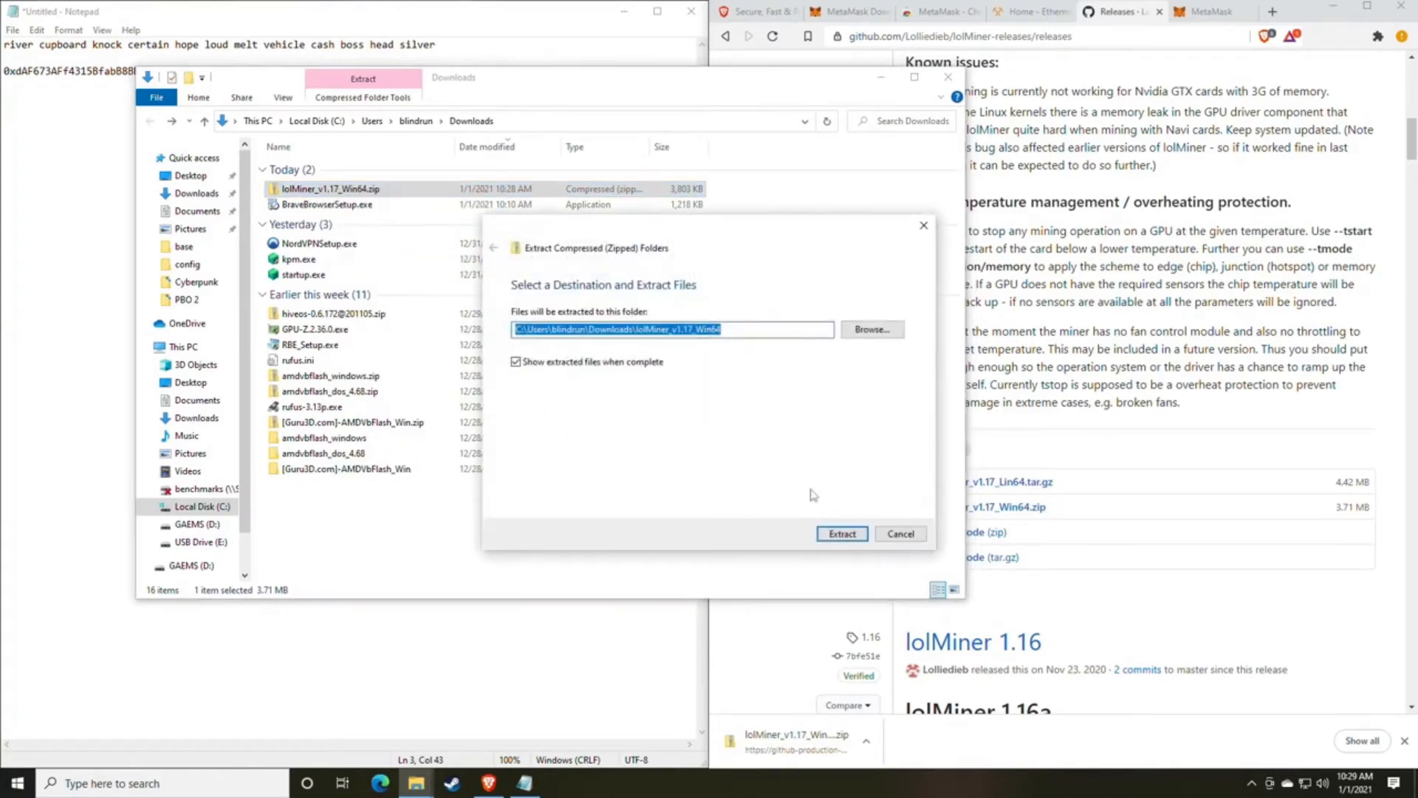
left_click(843, 534)
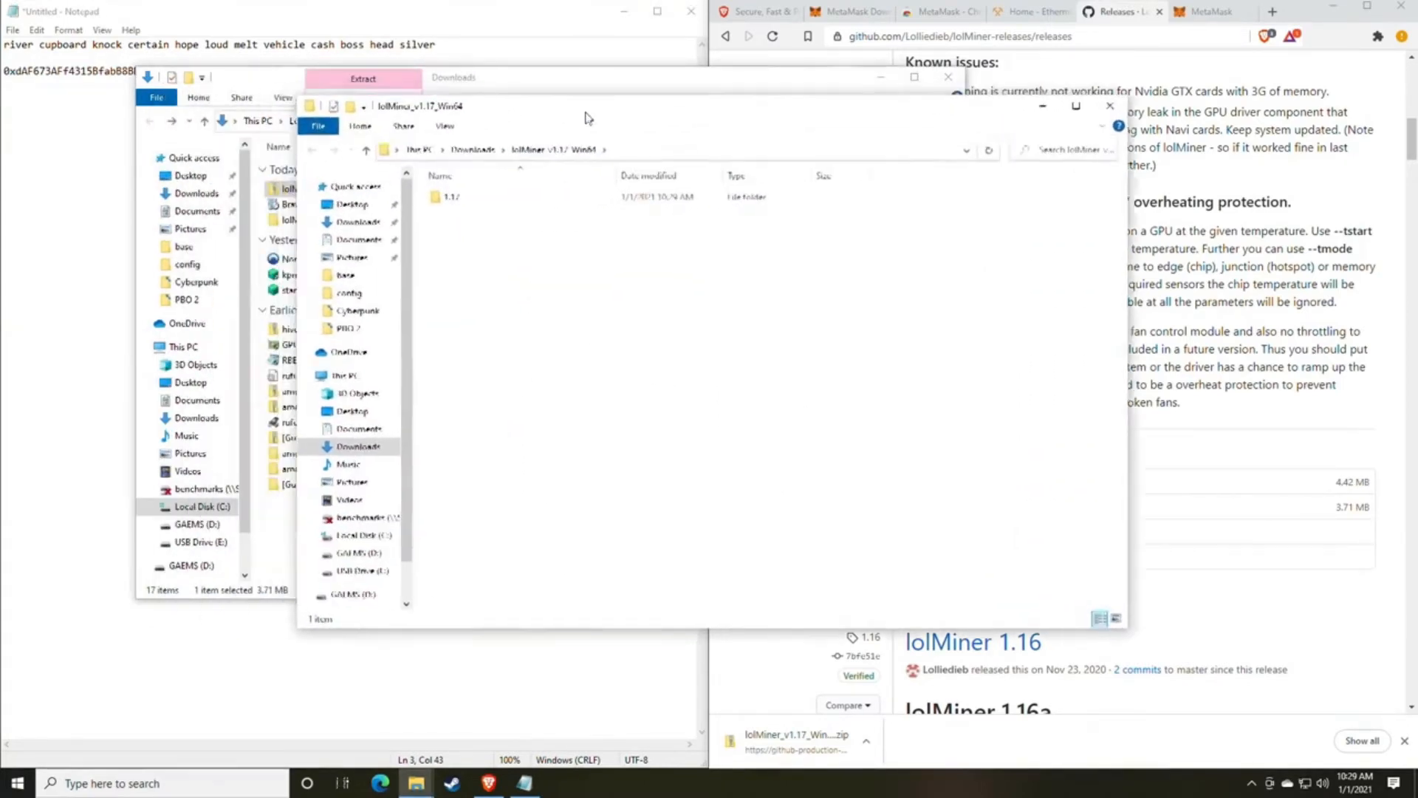
double_click(488, 200)
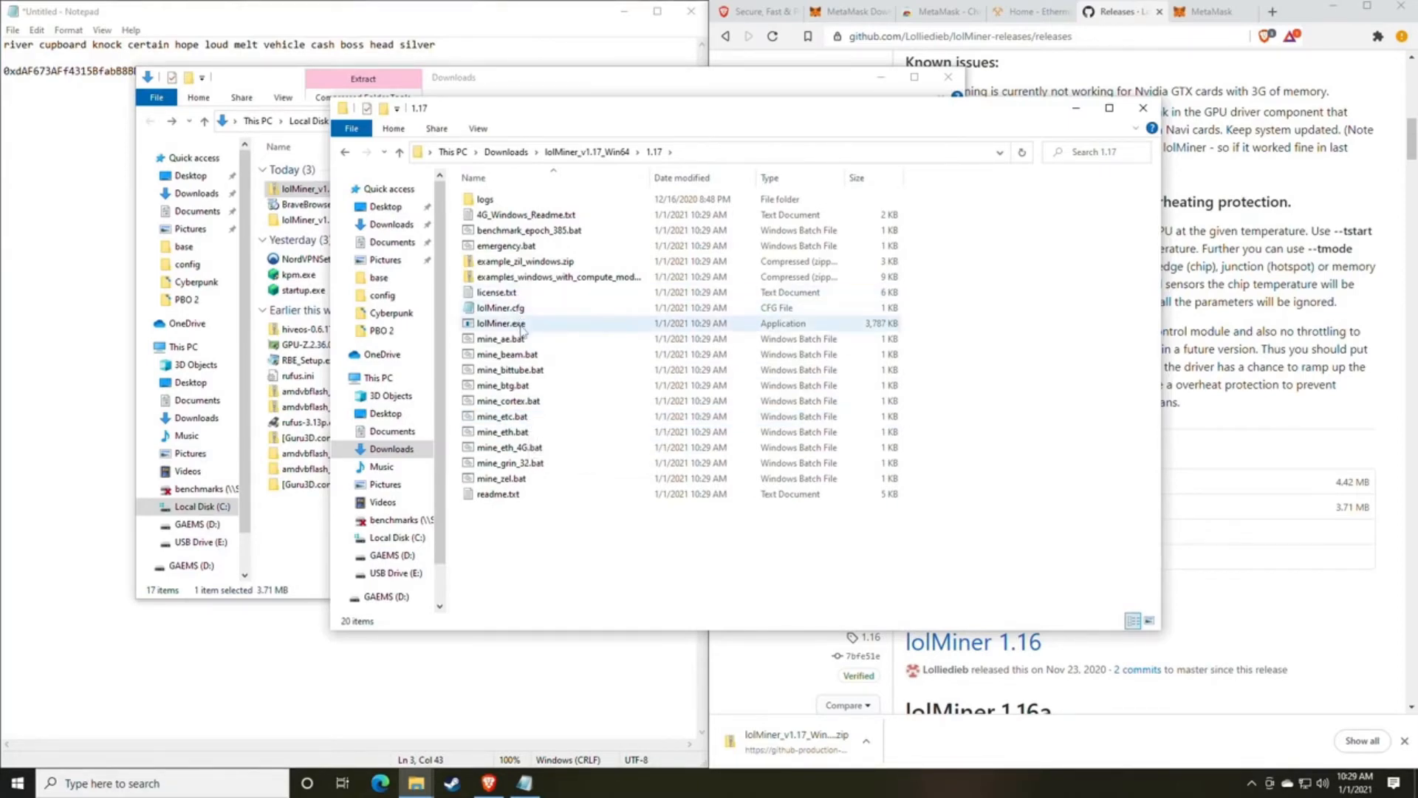
Find File Explorer Options through Windows search, enable hiding extensions for known file types, and move the dialog clear of the file names.
key("super+s")
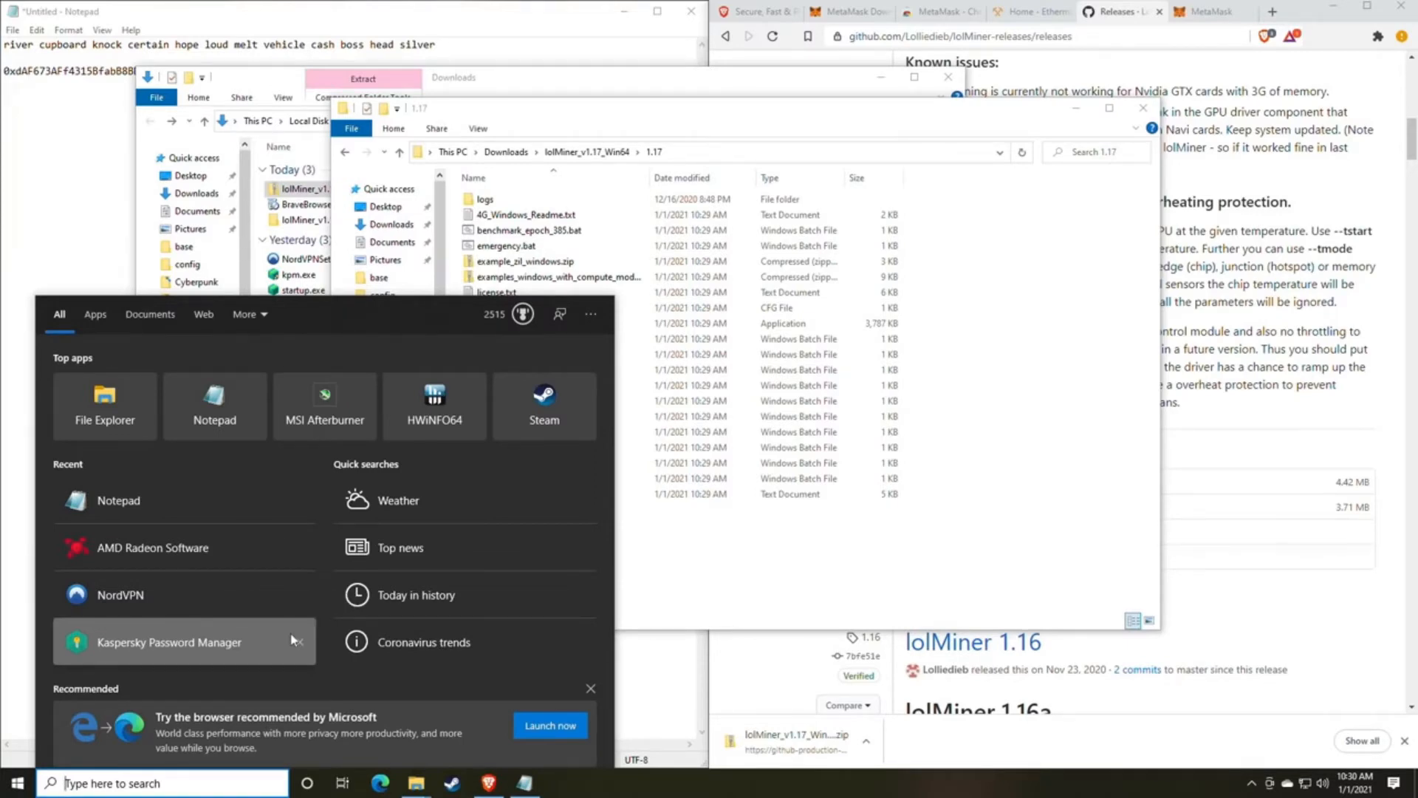
type("file")
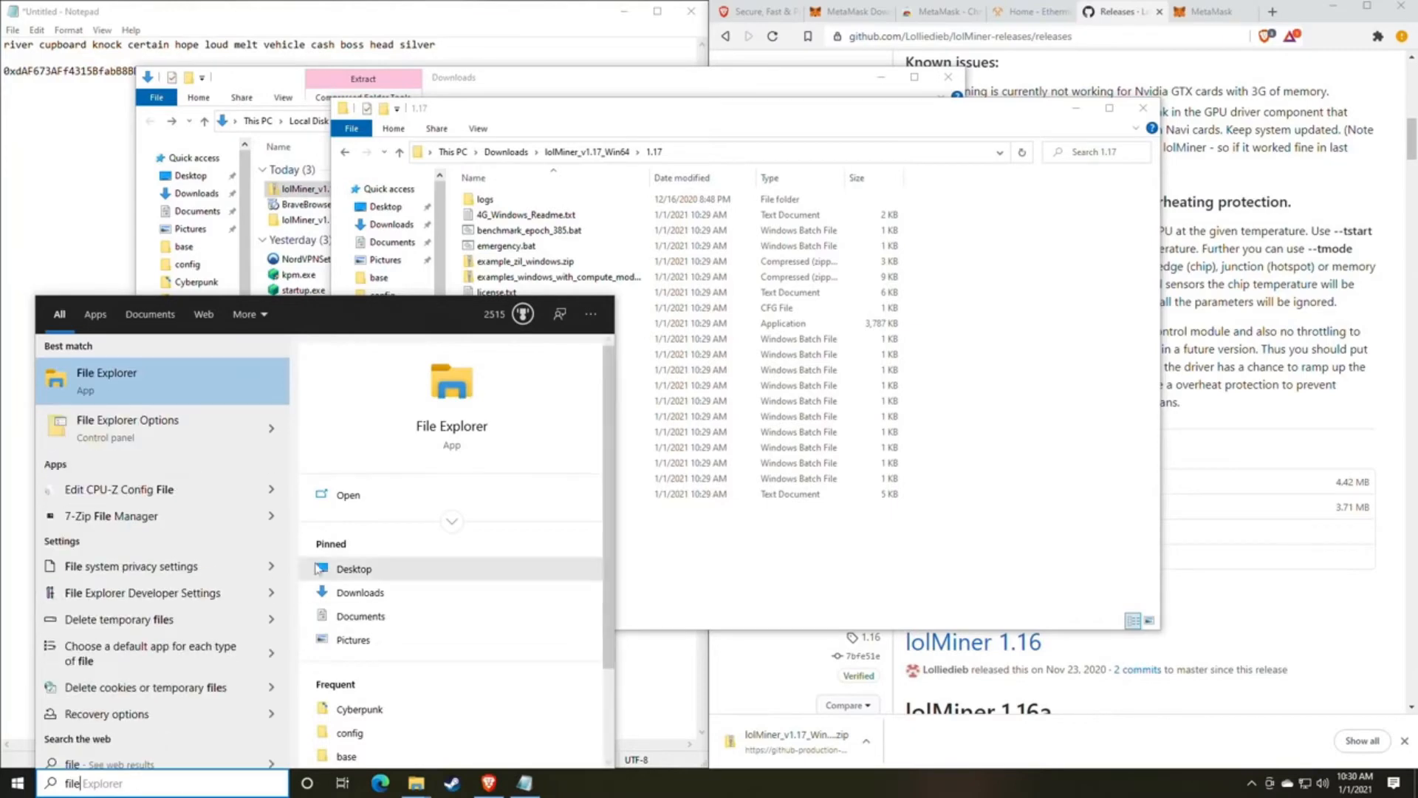
left_click(174, 440)
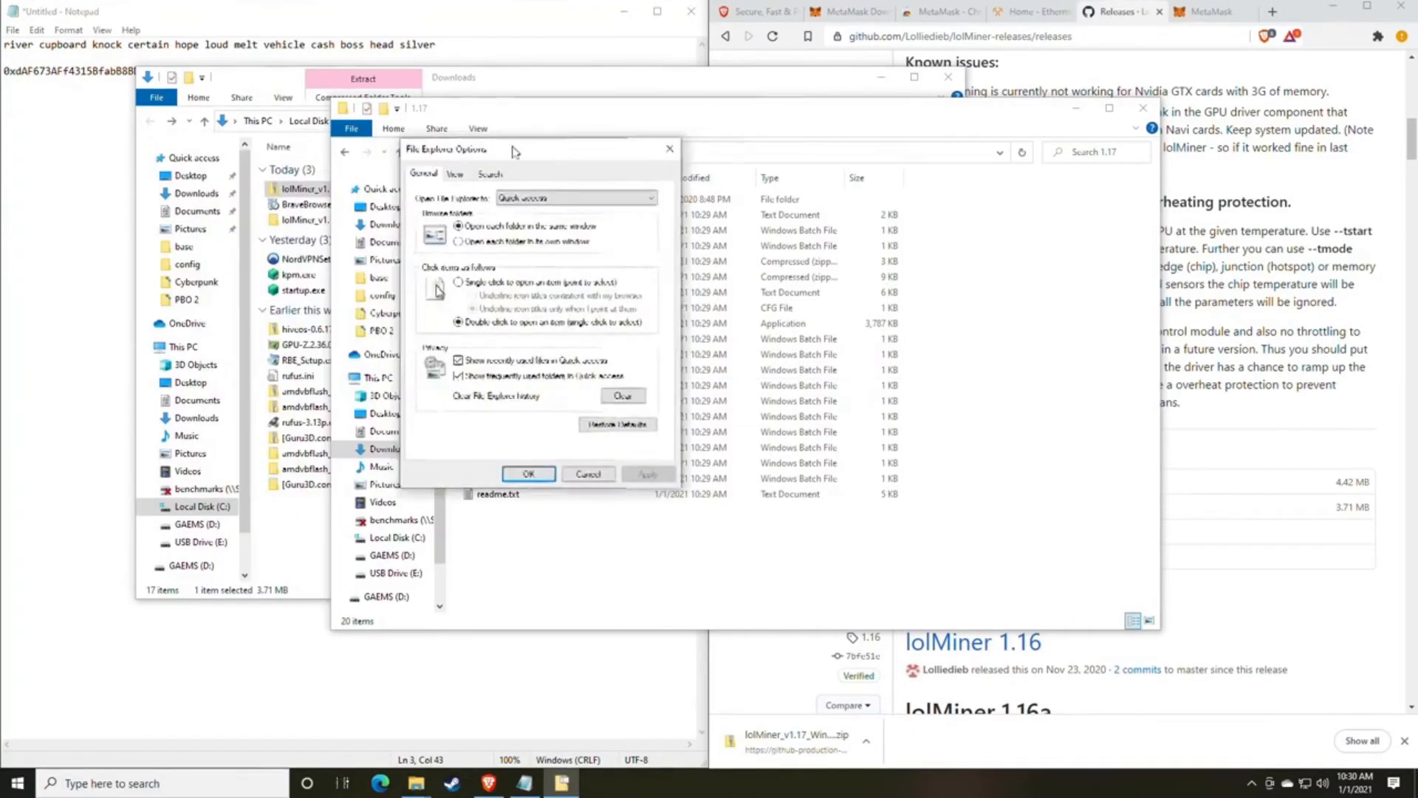
left_click(617, 167)
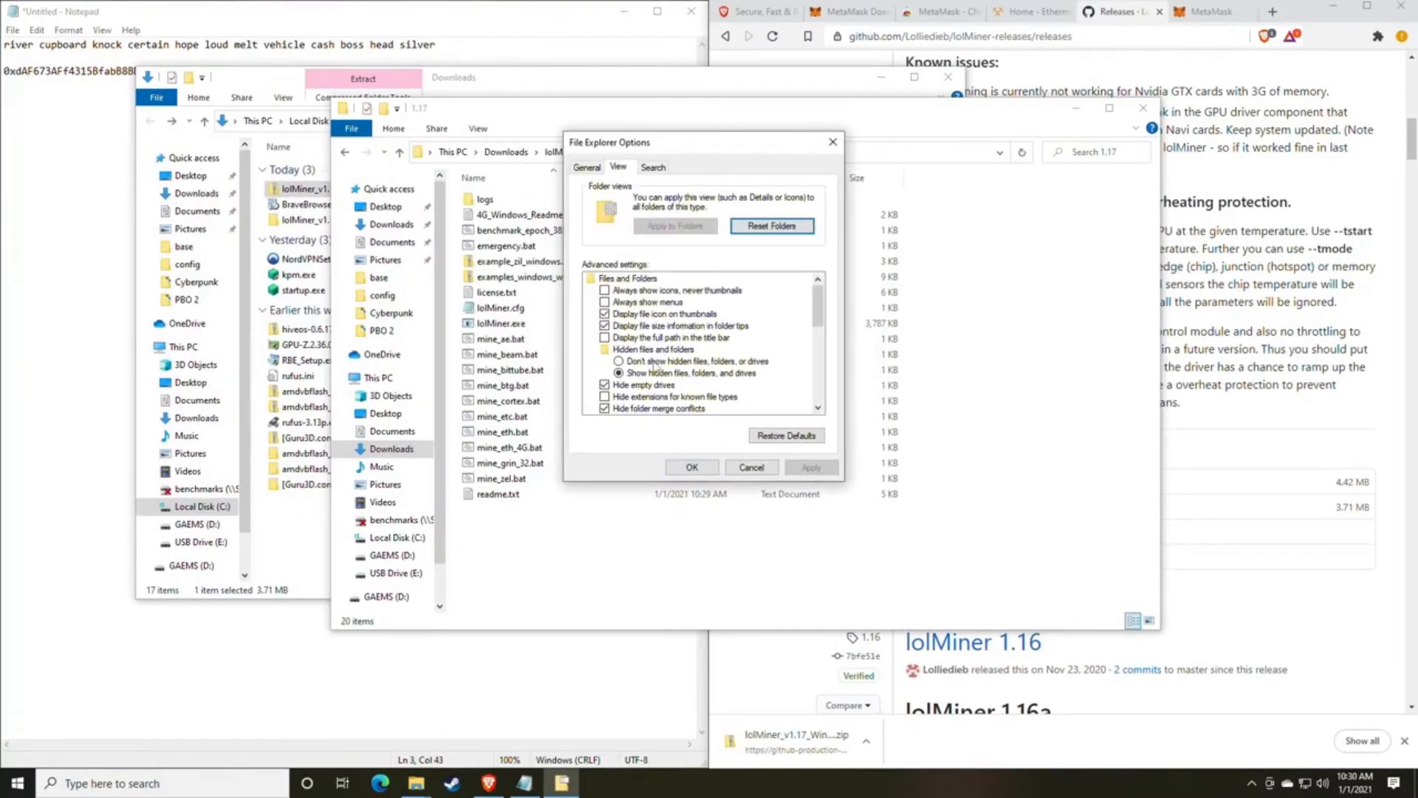
scroll(644, 364, "down", 1)
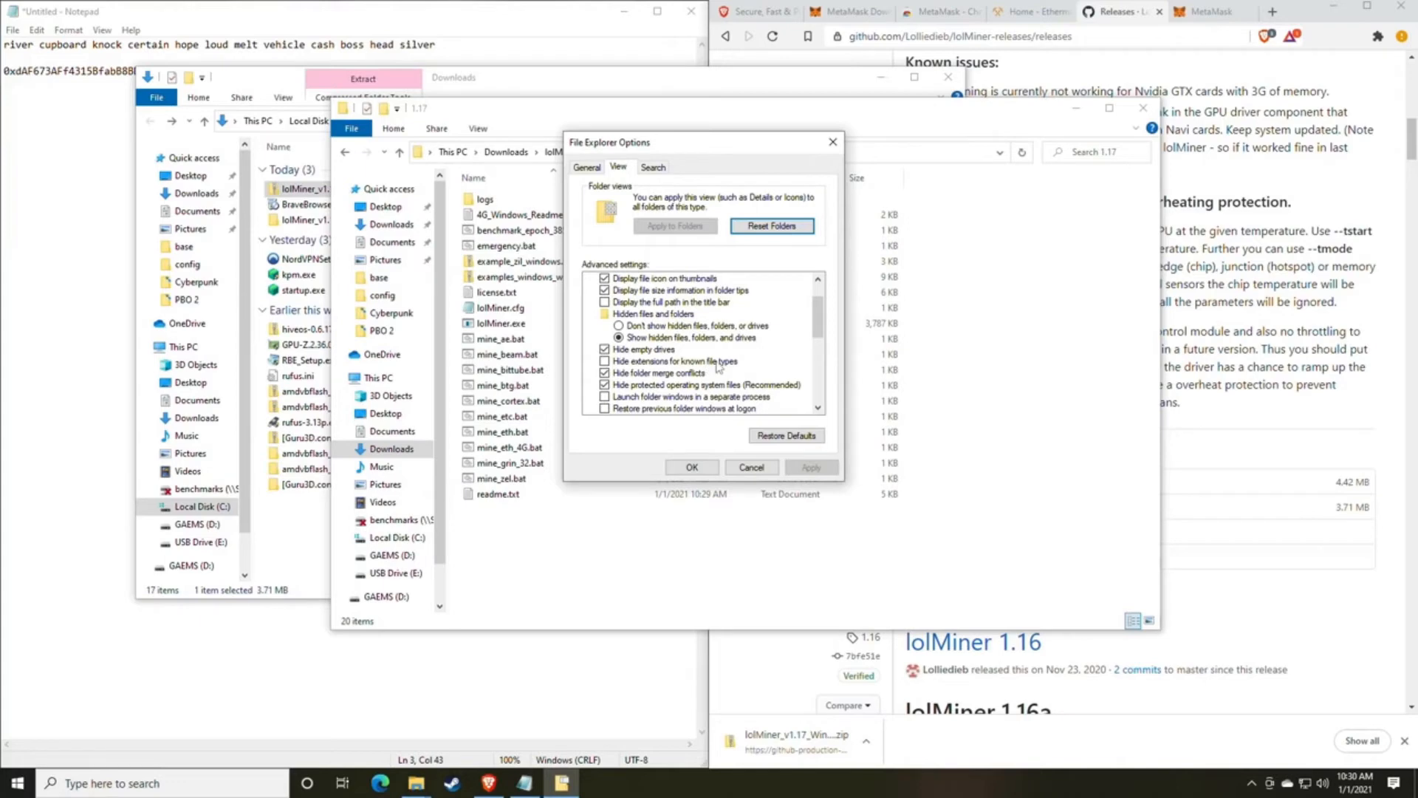
left_click(610, 363)
left_click(810, 468)
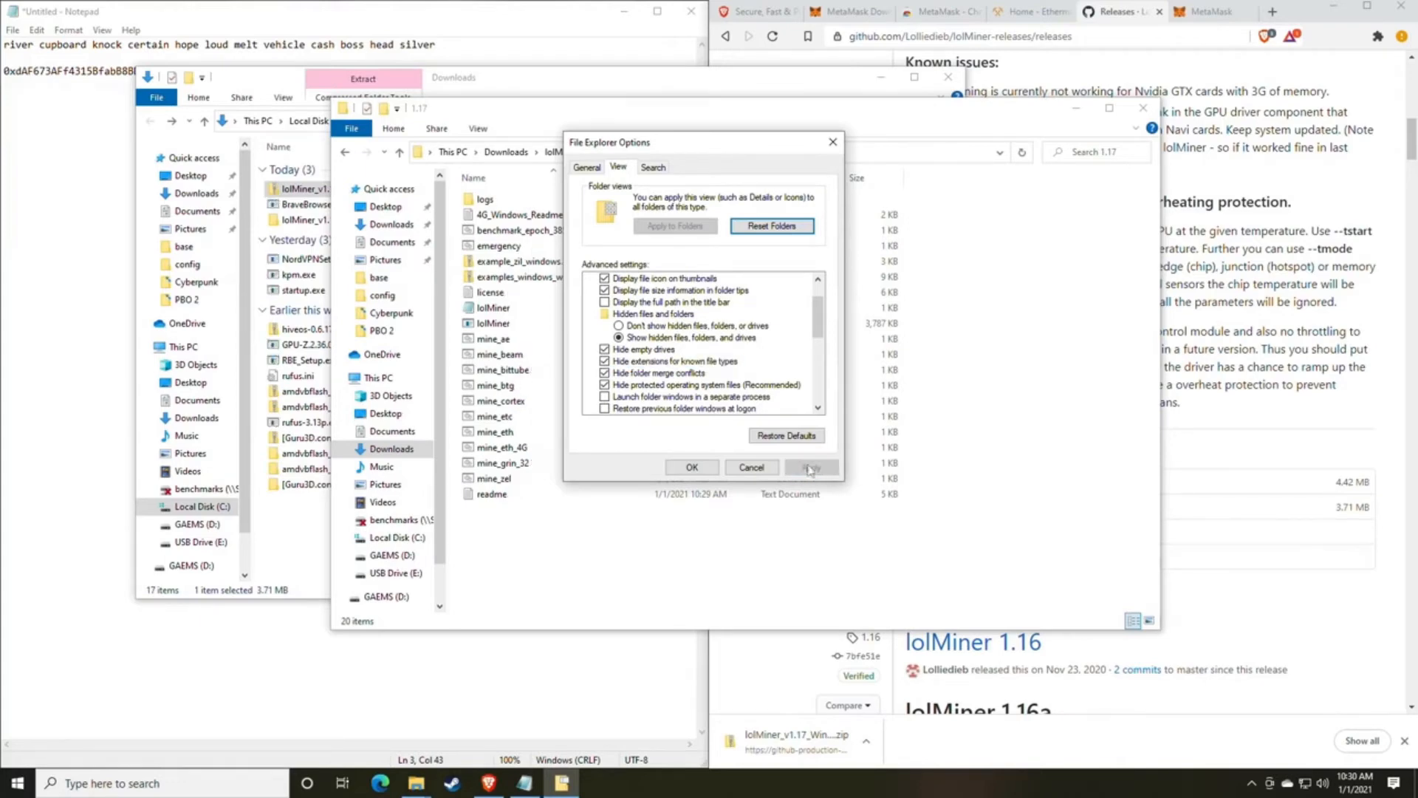
left_click_drag(684, 143, 957, 152)
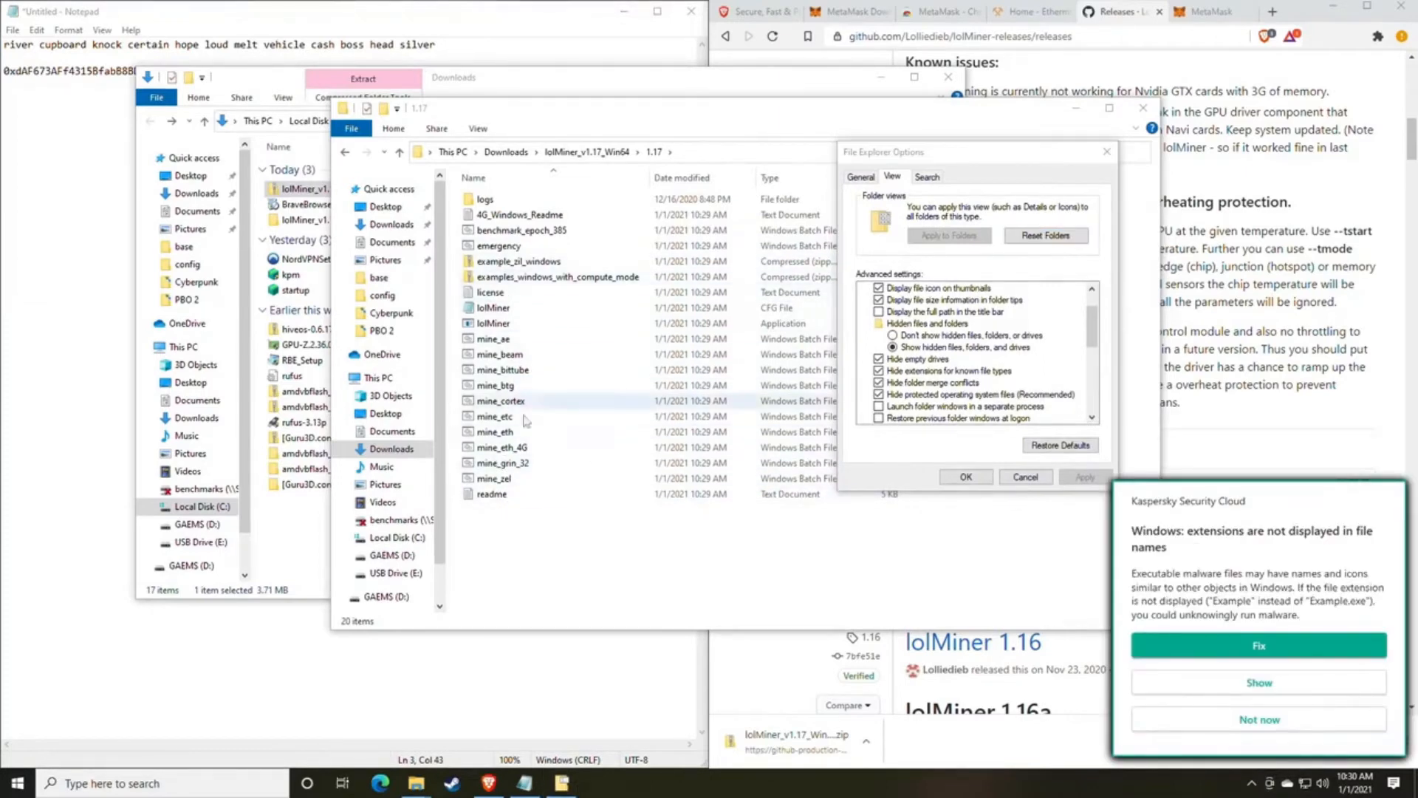
Dismiss the Kaspersky warning and disable hiding extensions for known file types again, returning to the 1.17 folder.
left_click(1265, 726)
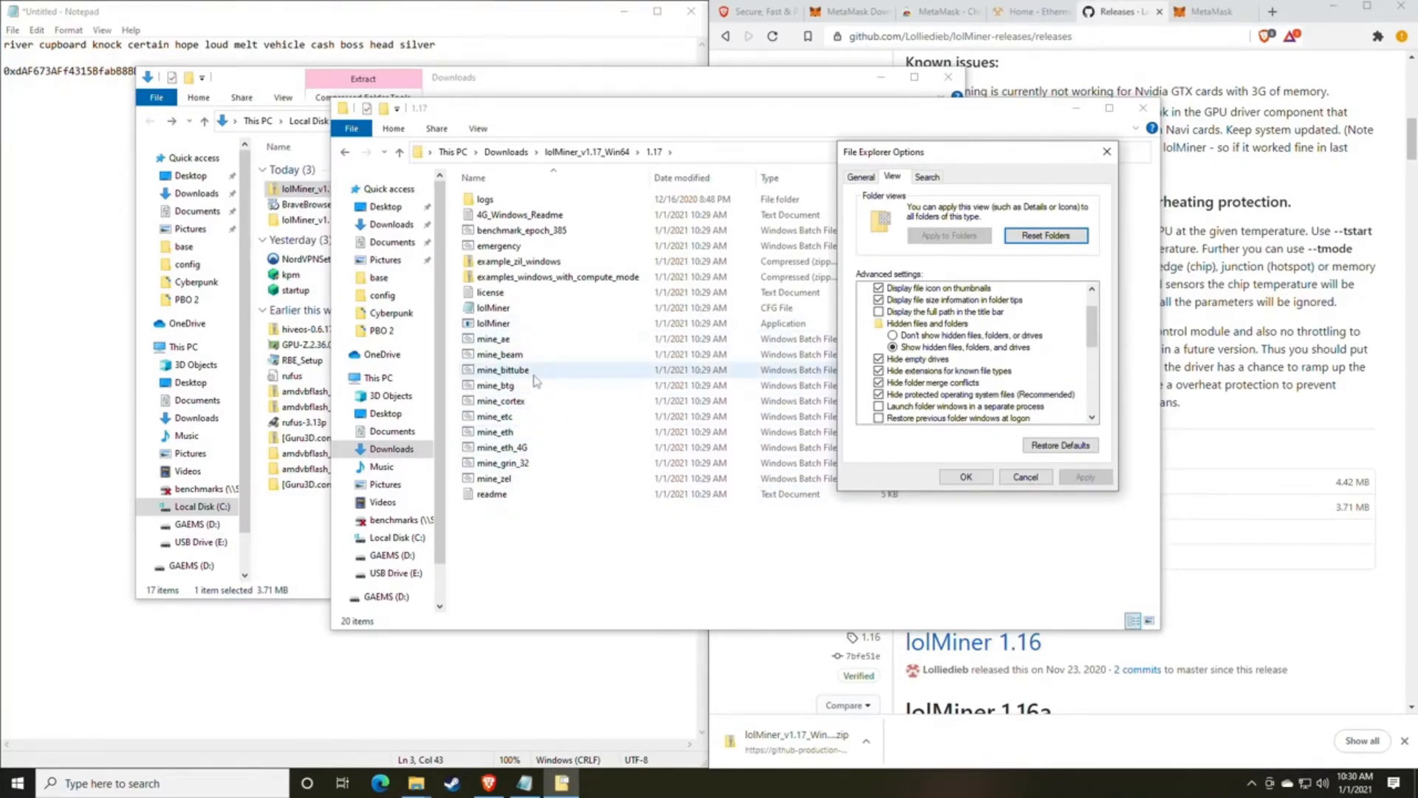
left_click(879, 371)
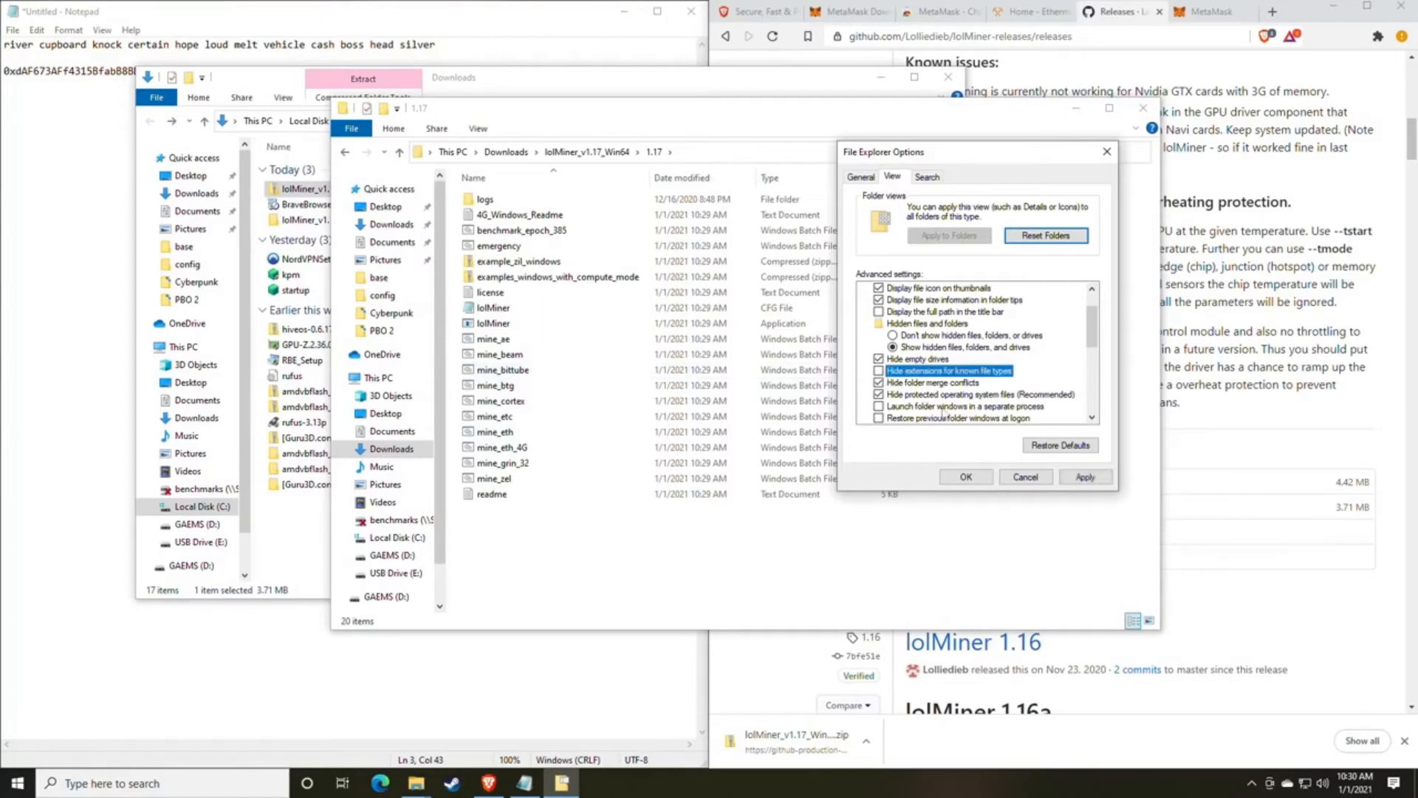
left_click(1085, 476)
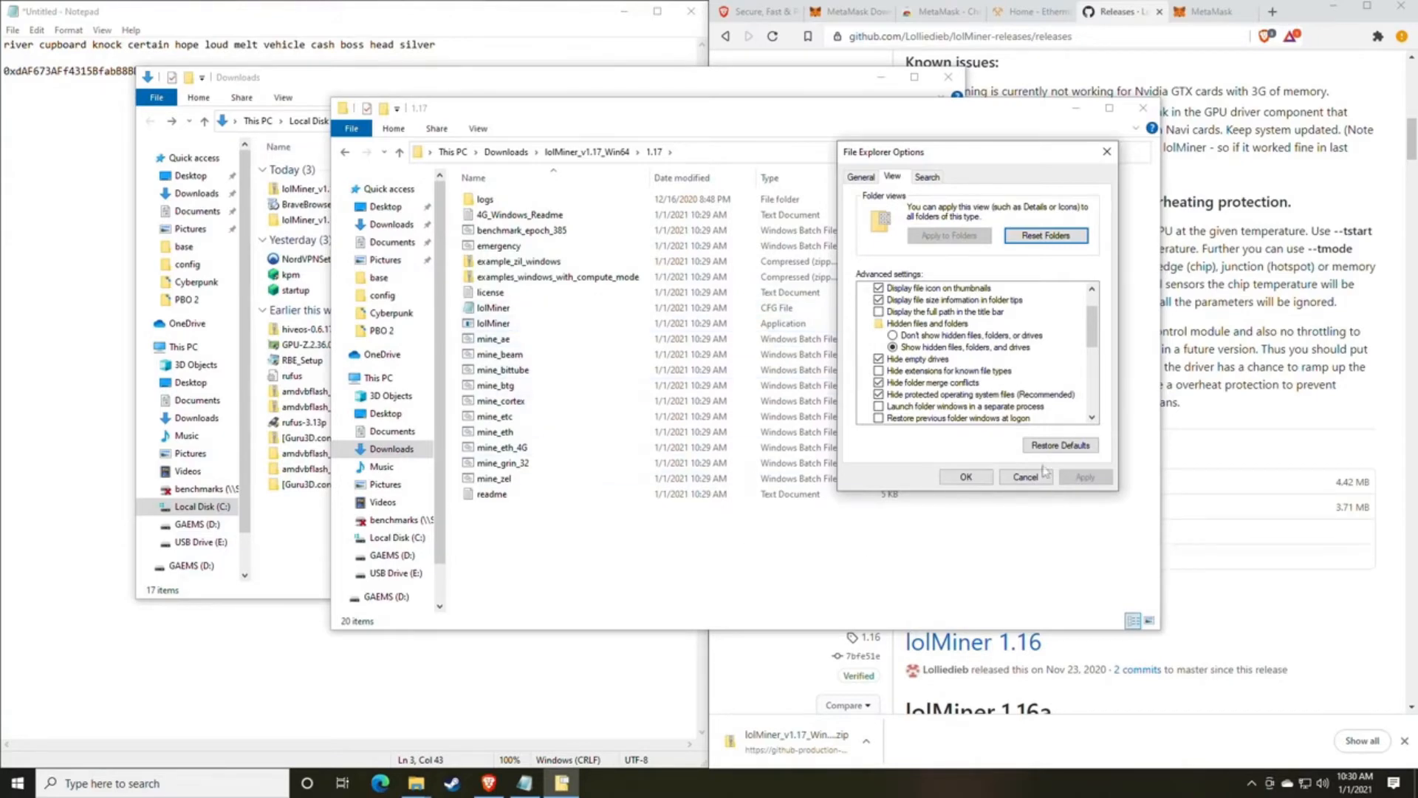
left_click(547, 370)
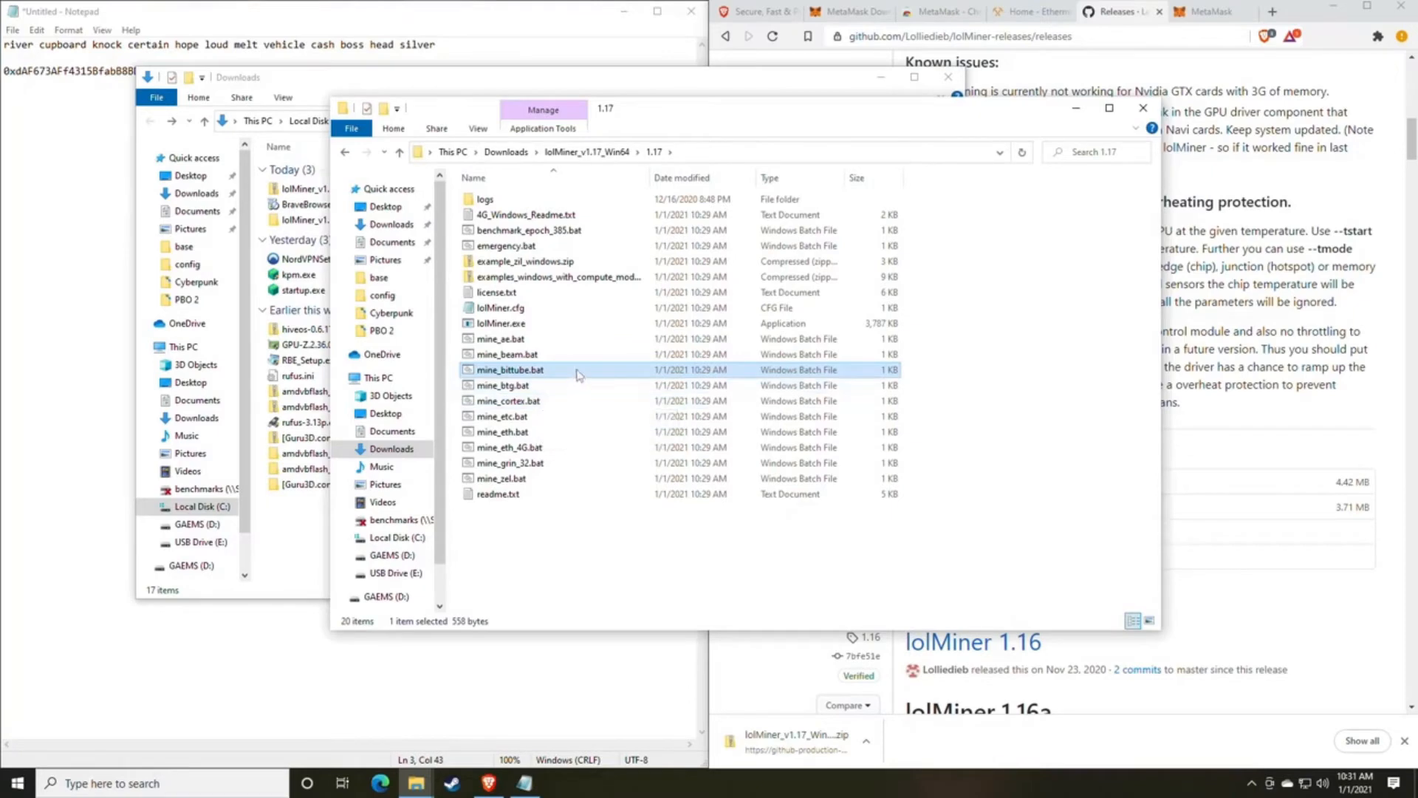
left_click_drag(694, 124, 702, 161)
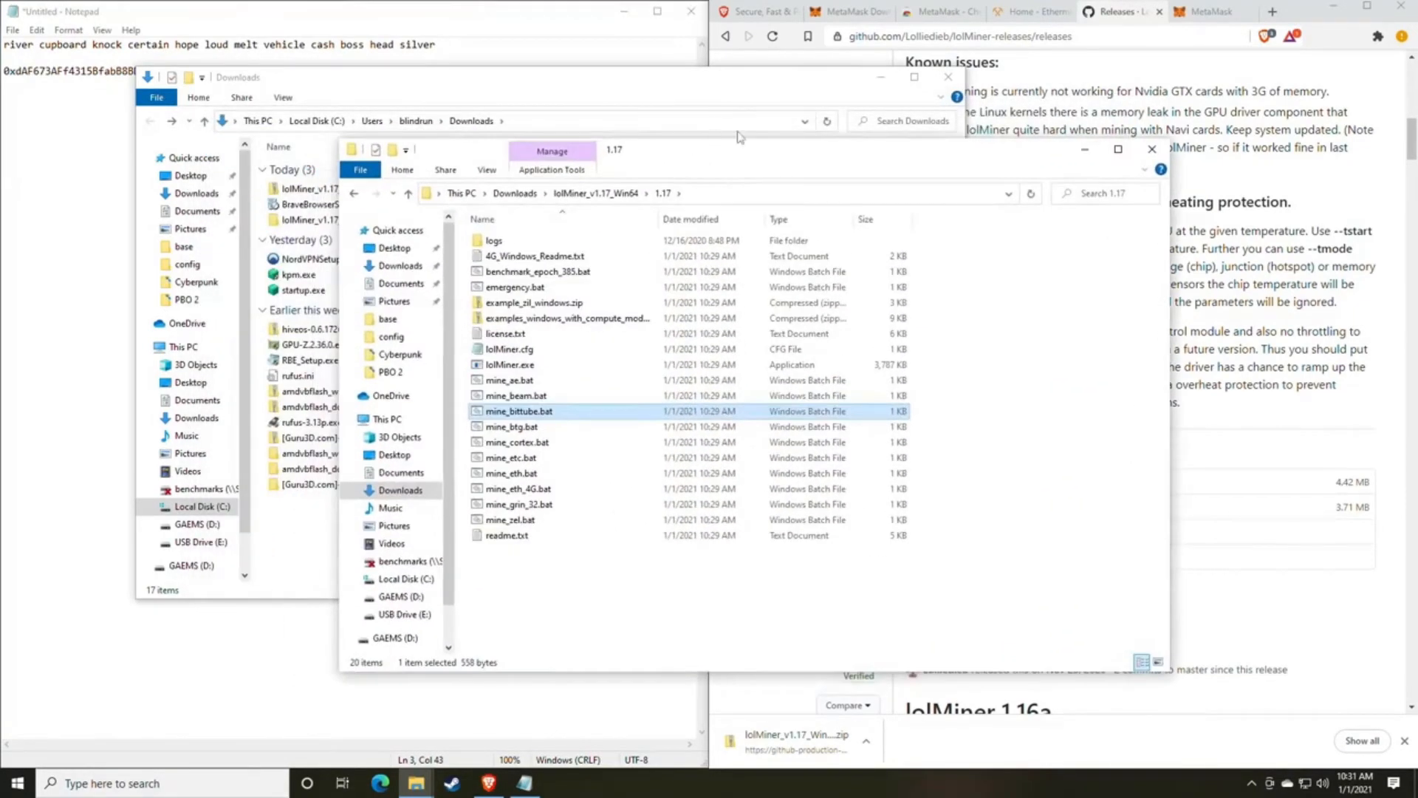
Switch to the Ethermine site in the browser and open its Start Mining page.
left_click(1038, 13)
left_click(492, 23)
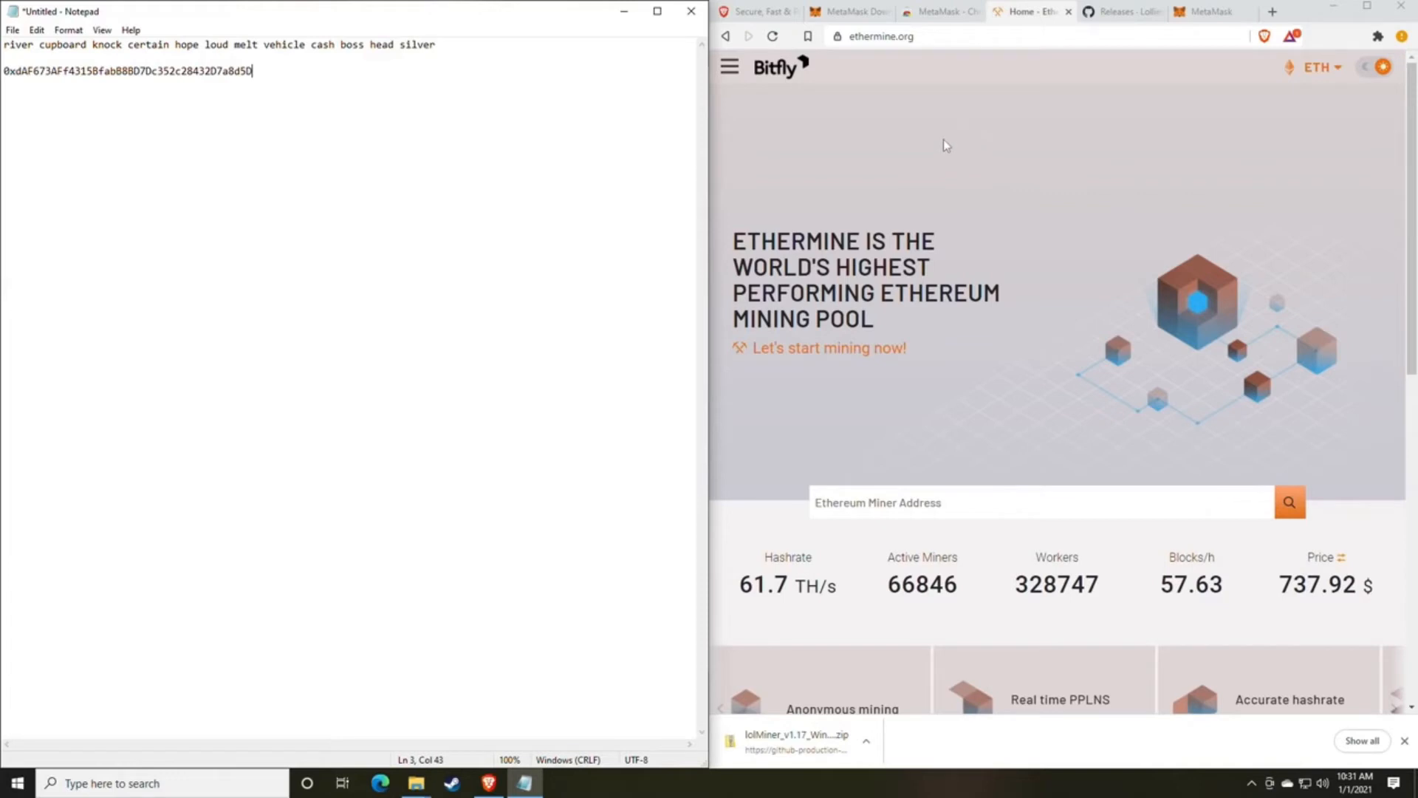
left_click(724, 71)
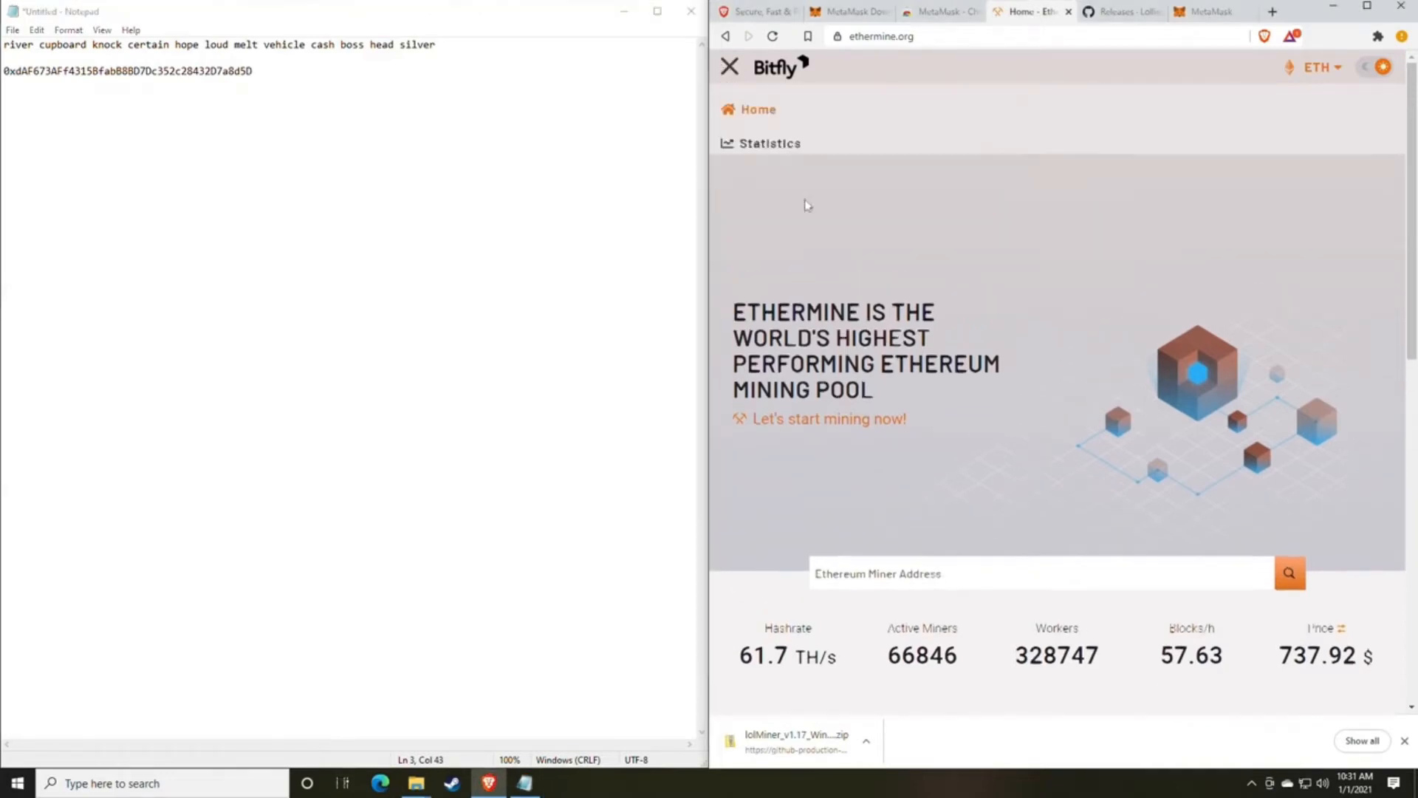
left_click(734, 73)
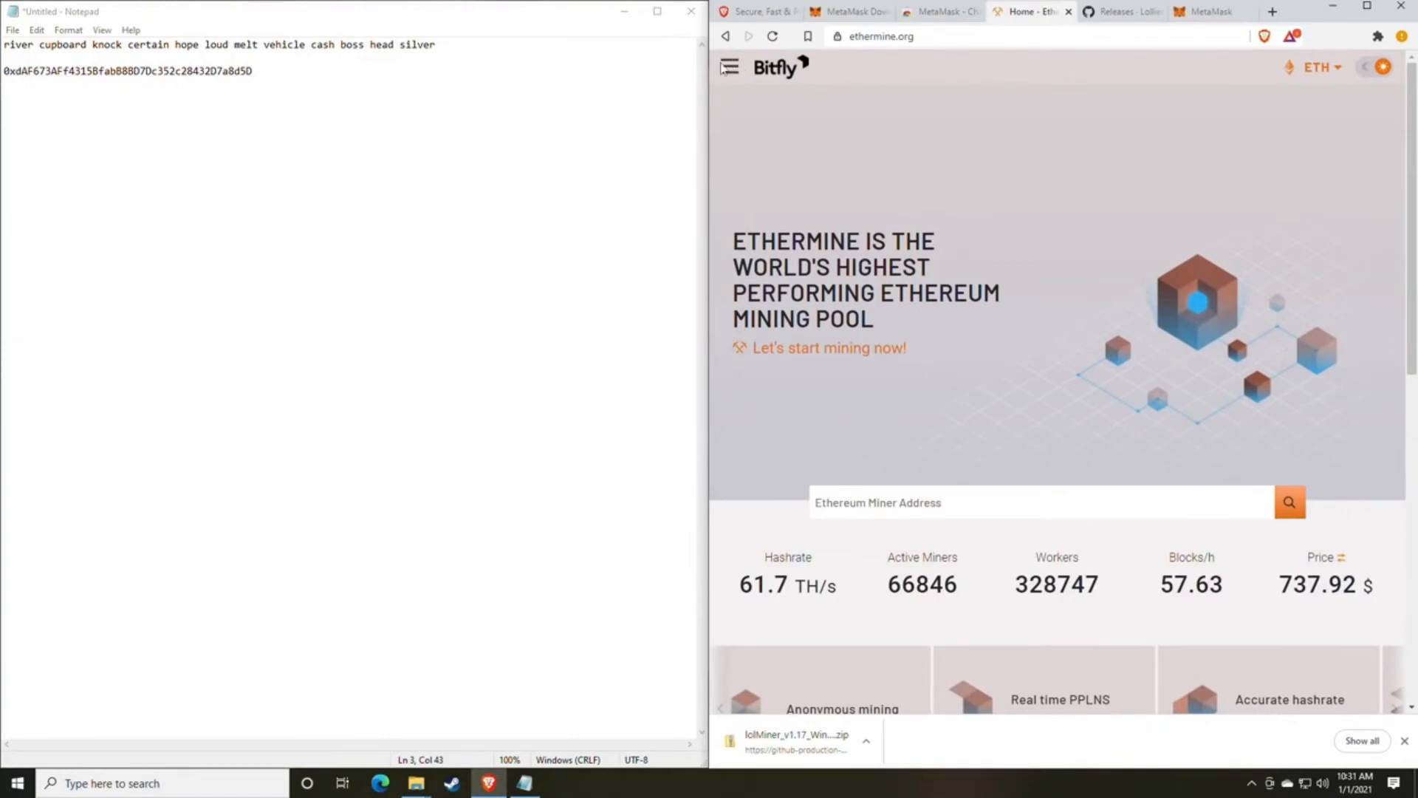
left_click(733, 72)
left_click(729, 71)
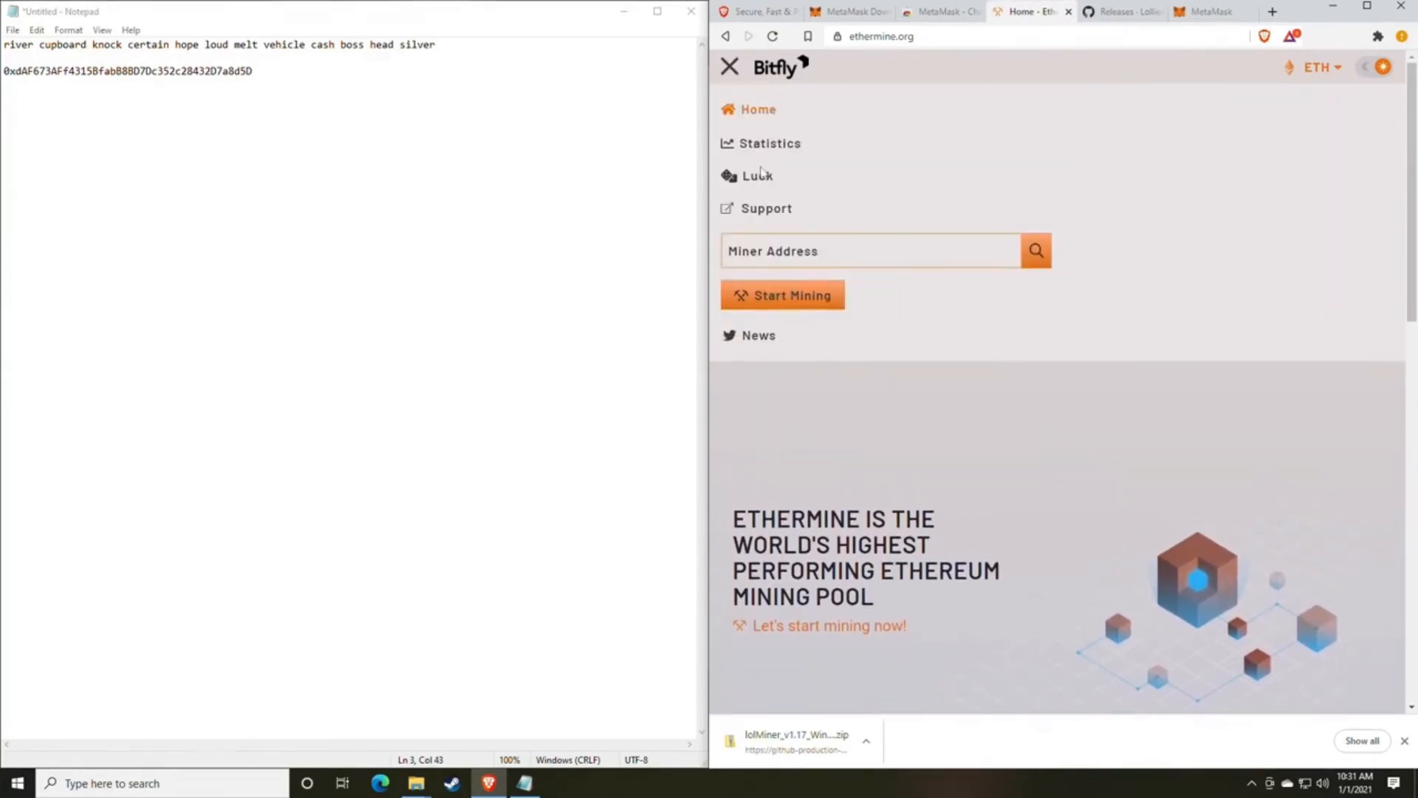
left_click(782, 296)
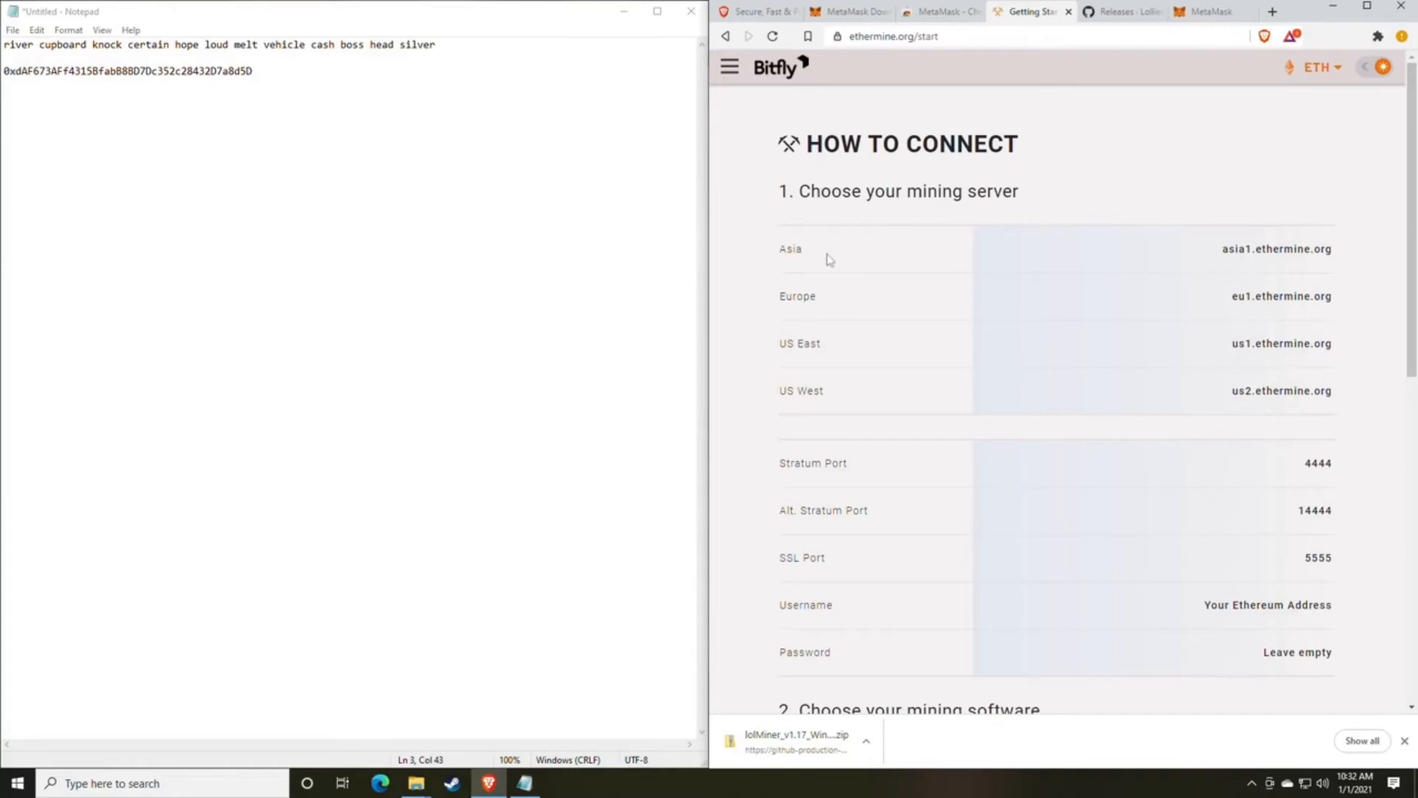
Review the Asia, Europe, US East and US West mining servers on the How to Connect page.
left_click_drag(772, 254, 825, 250)
left_click_drag(768, 300, 858, 298)
left_click_drag(792, 353, 893, 358)
left_click_drag(792, 397, 851, 403)
left_click(872, 405)
Review the SSL, alternative stratum and stratum port numbers, highlighting each in the connection table.
scroll(921, 375, "down", 1)
scroll(922, 377, "down", 2)
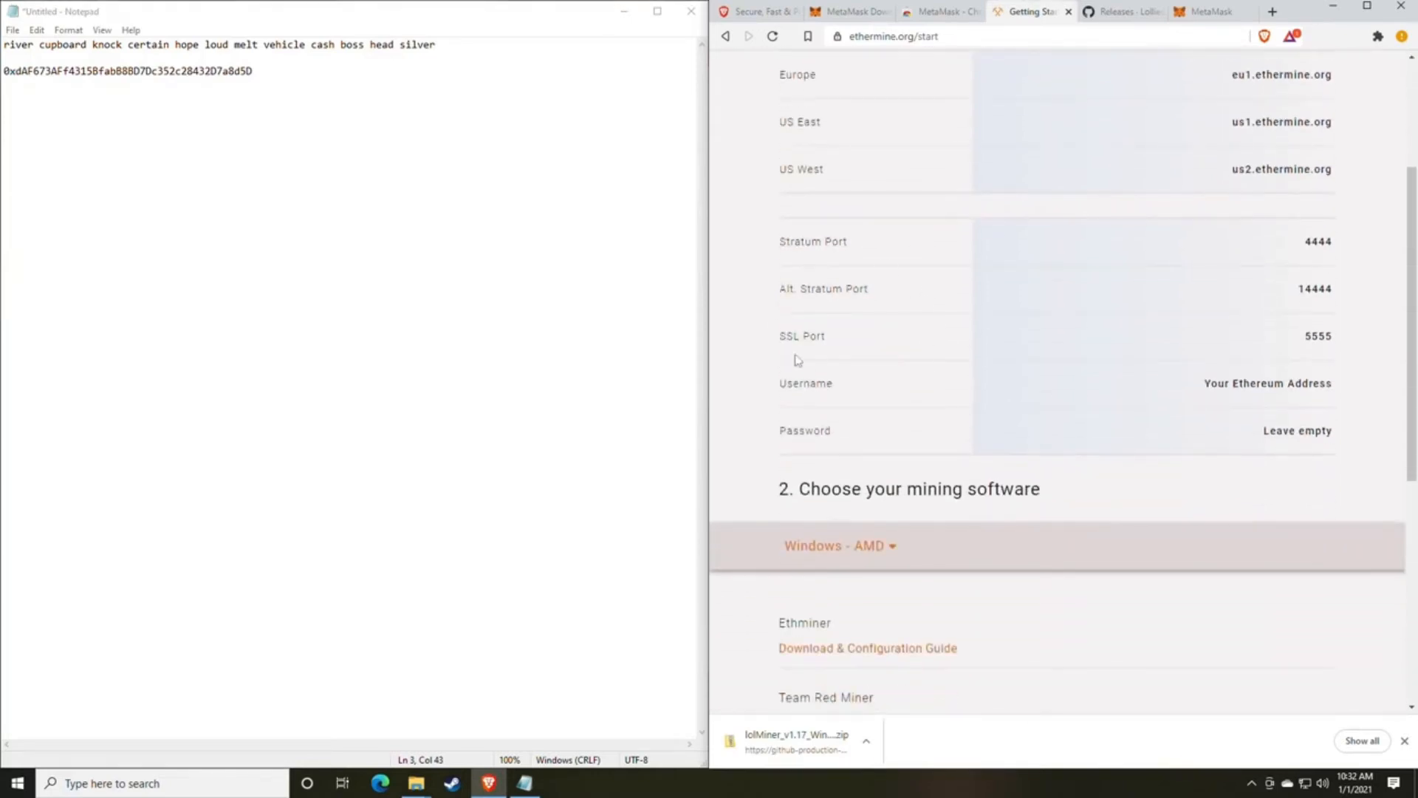
left_click_drag(1340, 332, 1279, 341)
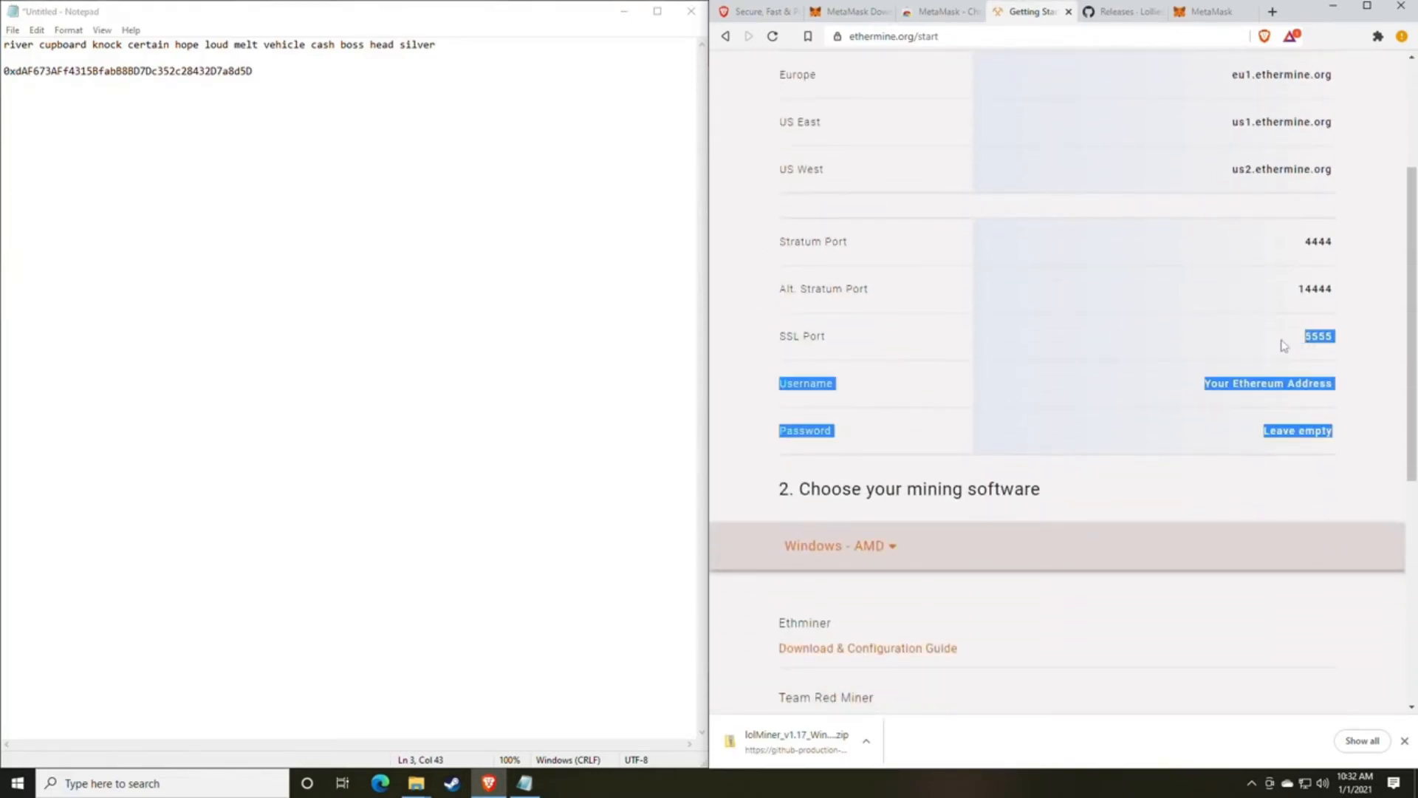
left_click(1169, 319)
left_click_drag(1299, 290, 1342, 296)
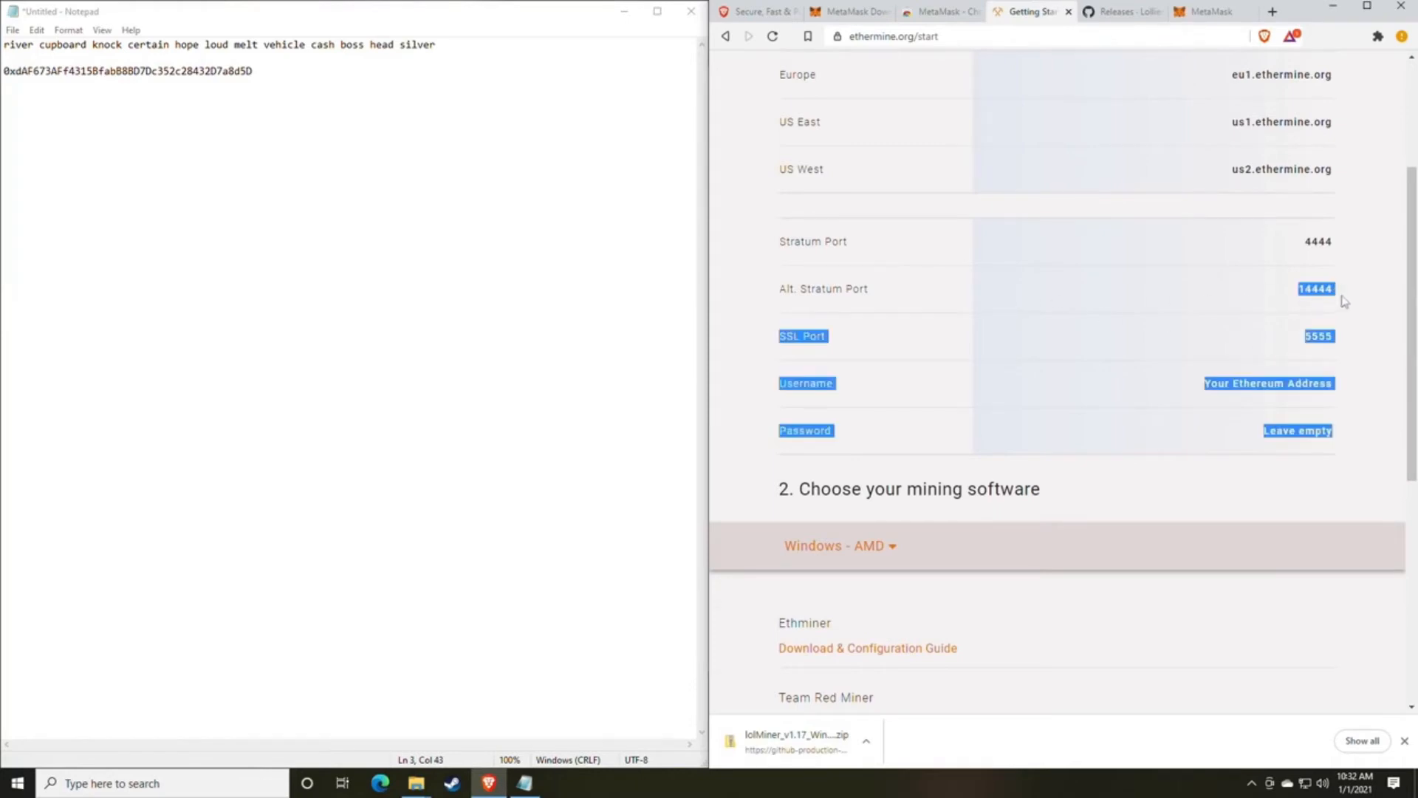
left_click(1342, 239)
double_click(1329, 238)
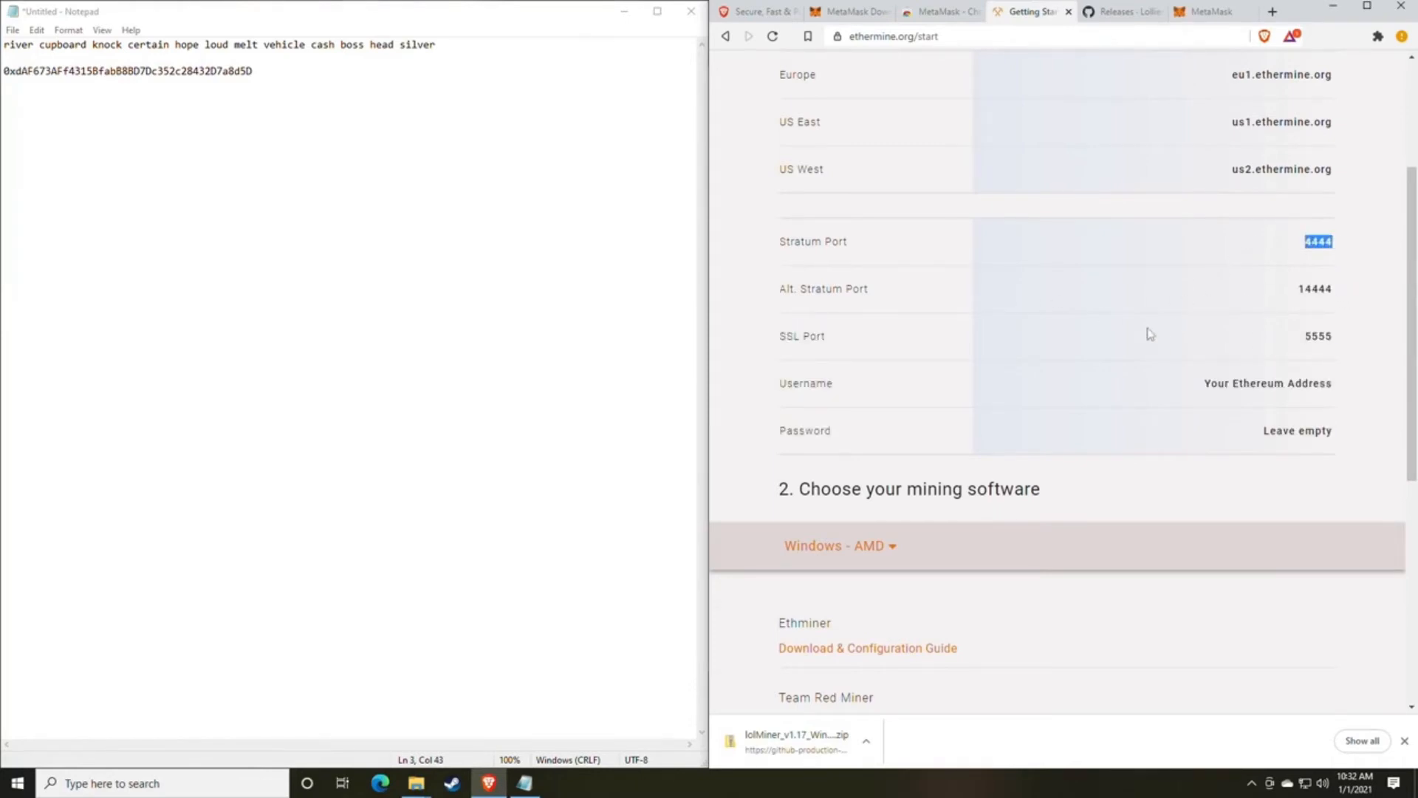
left_click(1130, 364)
Bring the lolMiner 1.17 folder back to the front and select mine_eth.bat, pointing out mine_eth_4G.bat as the alternative.
mouse_move(415, 781)
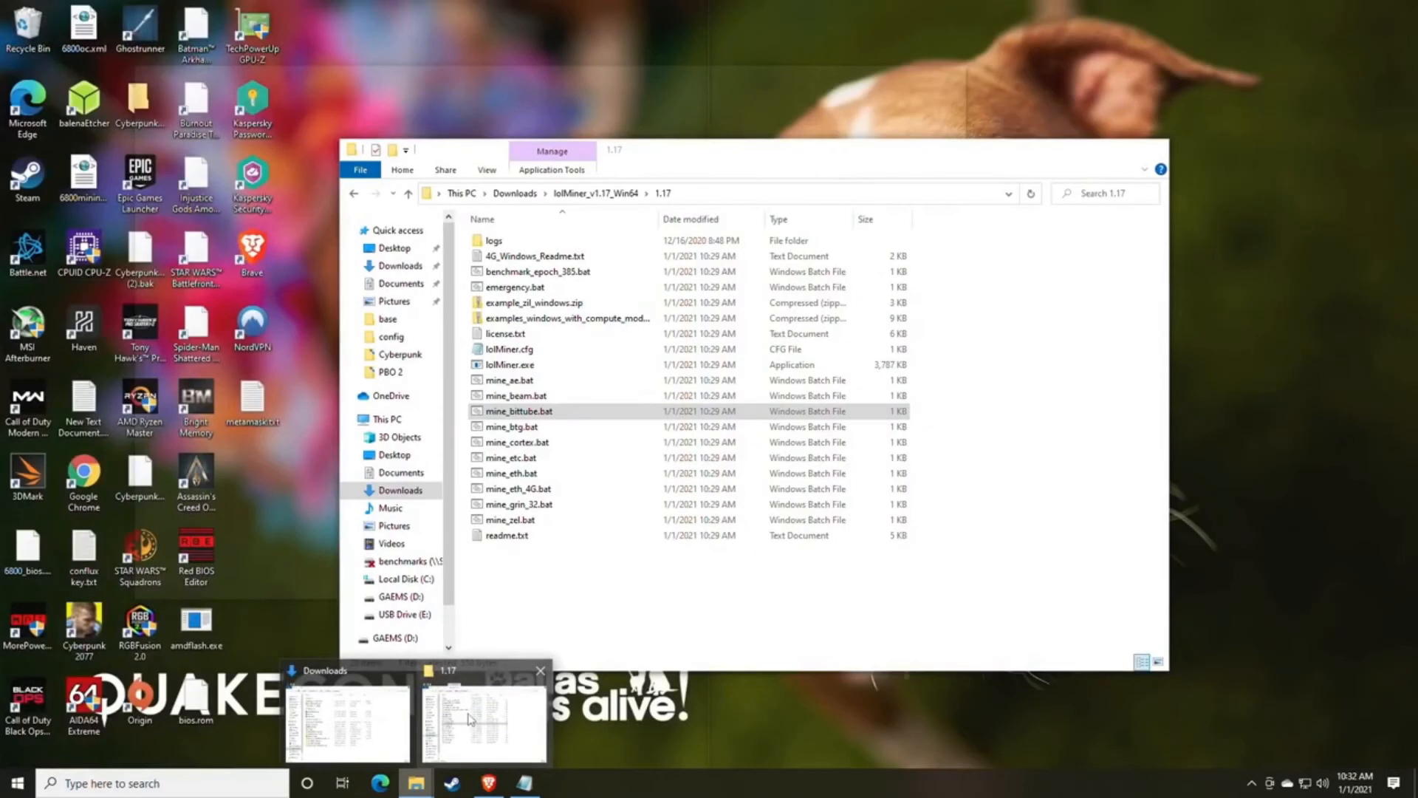
left_click(469, 720)
left_click_drag(668, 148, 808, 80)
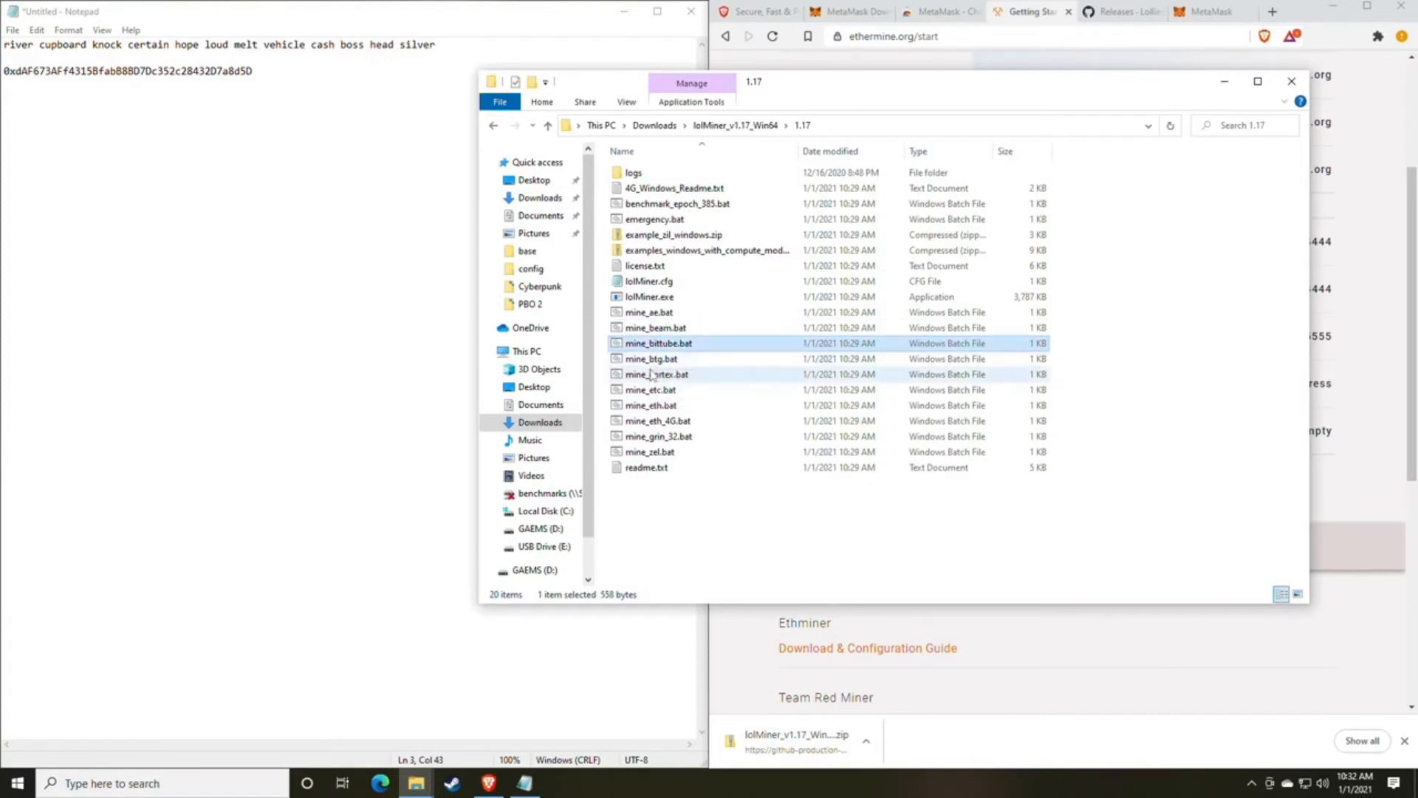
left_click(680, 407)
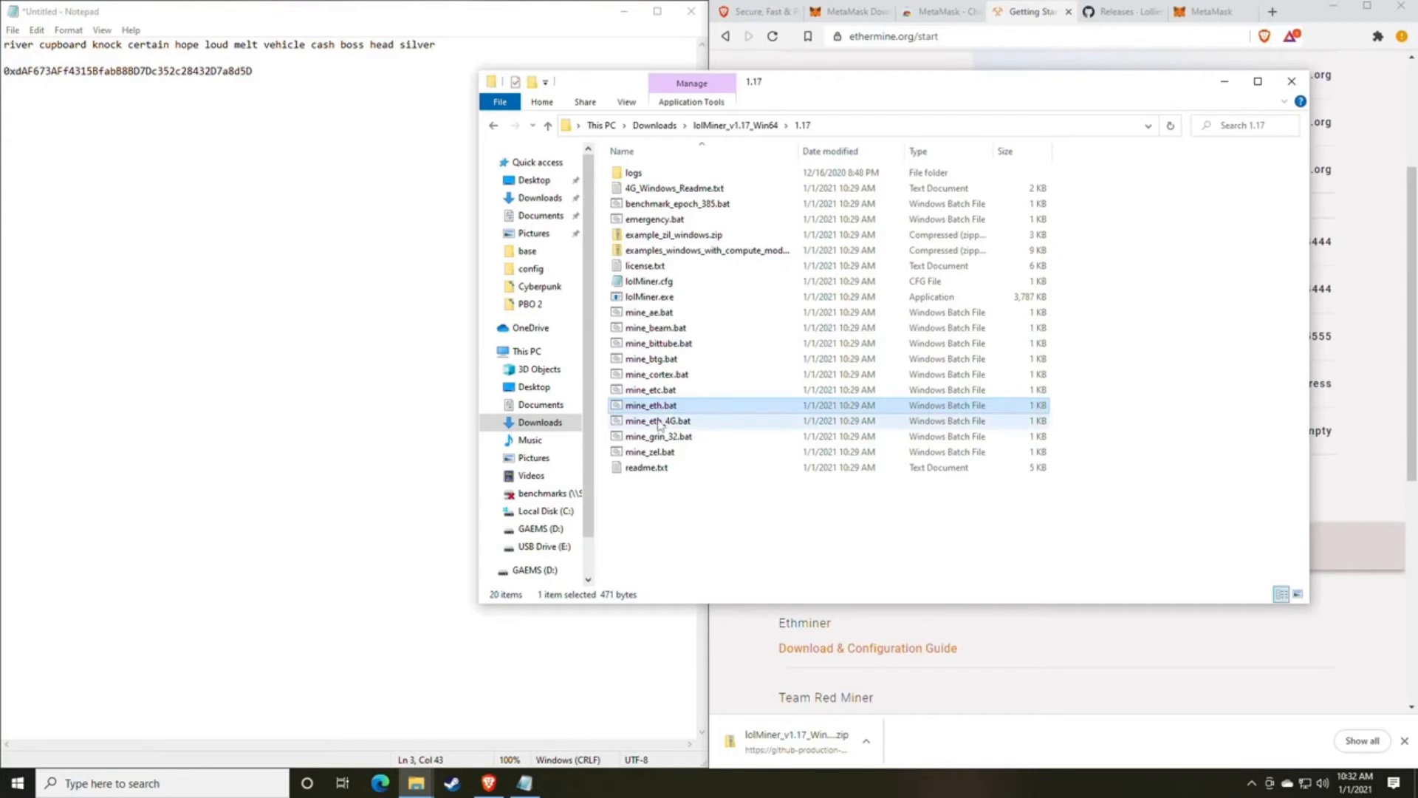
left_click(658, 424)
left_click(656, 407)
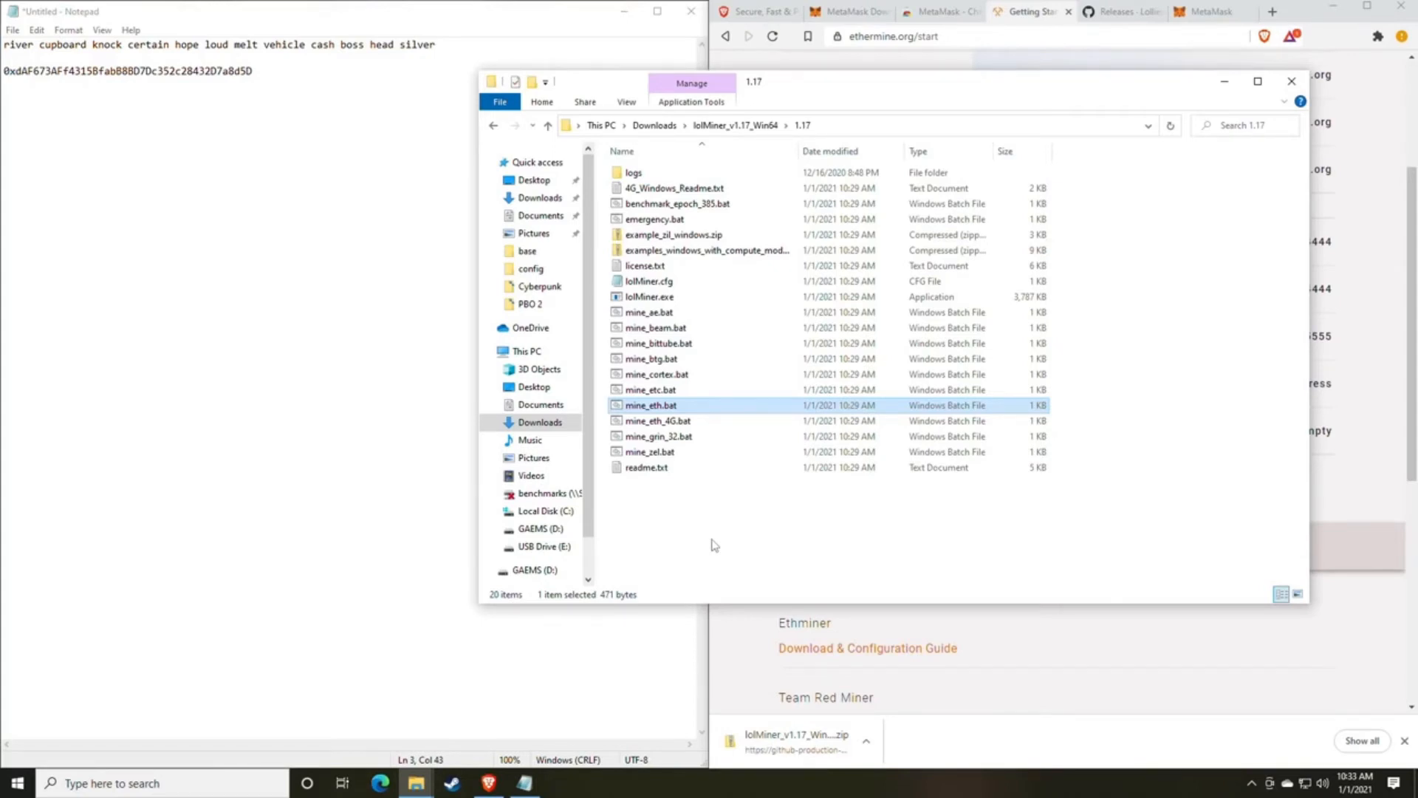
right_click(653, 408)
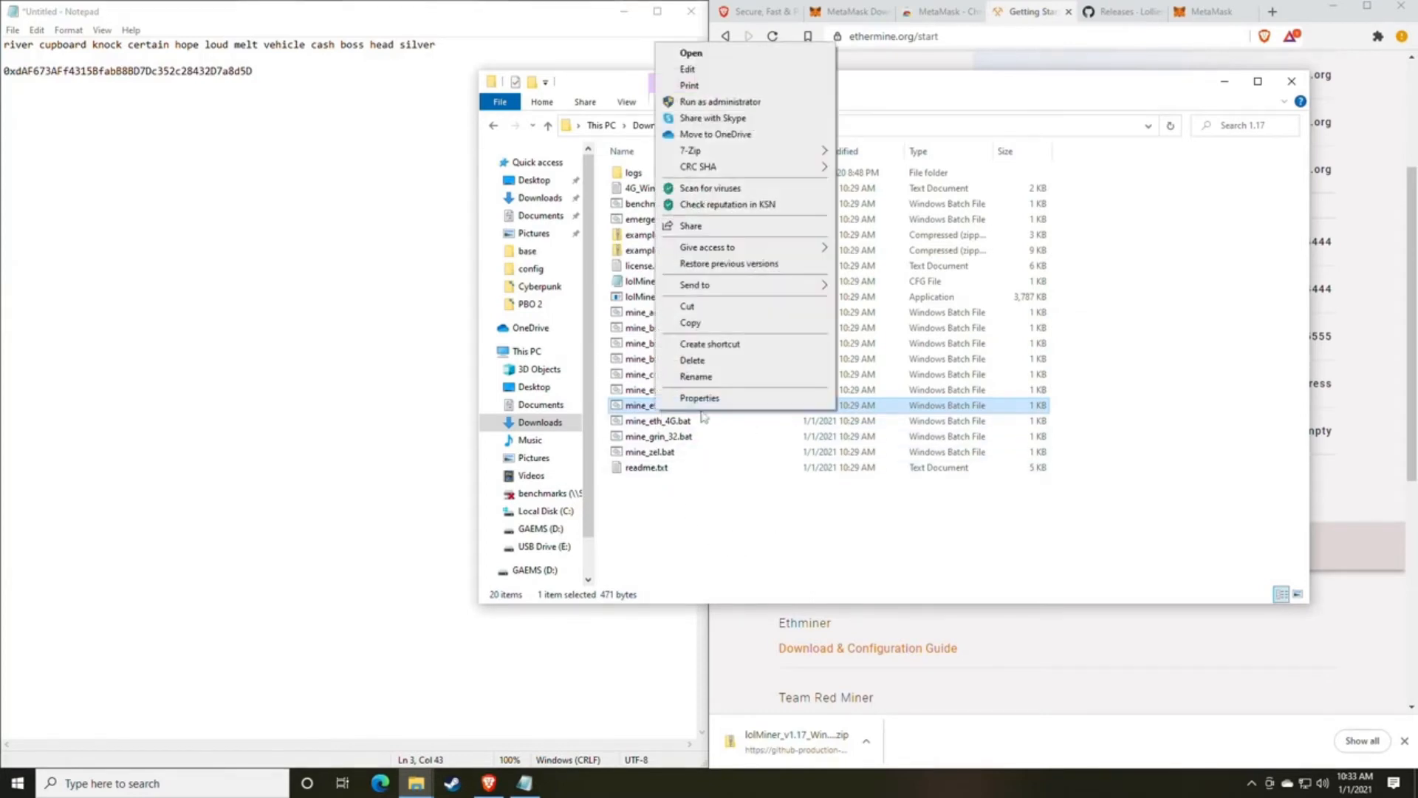
left_click(648, 422)
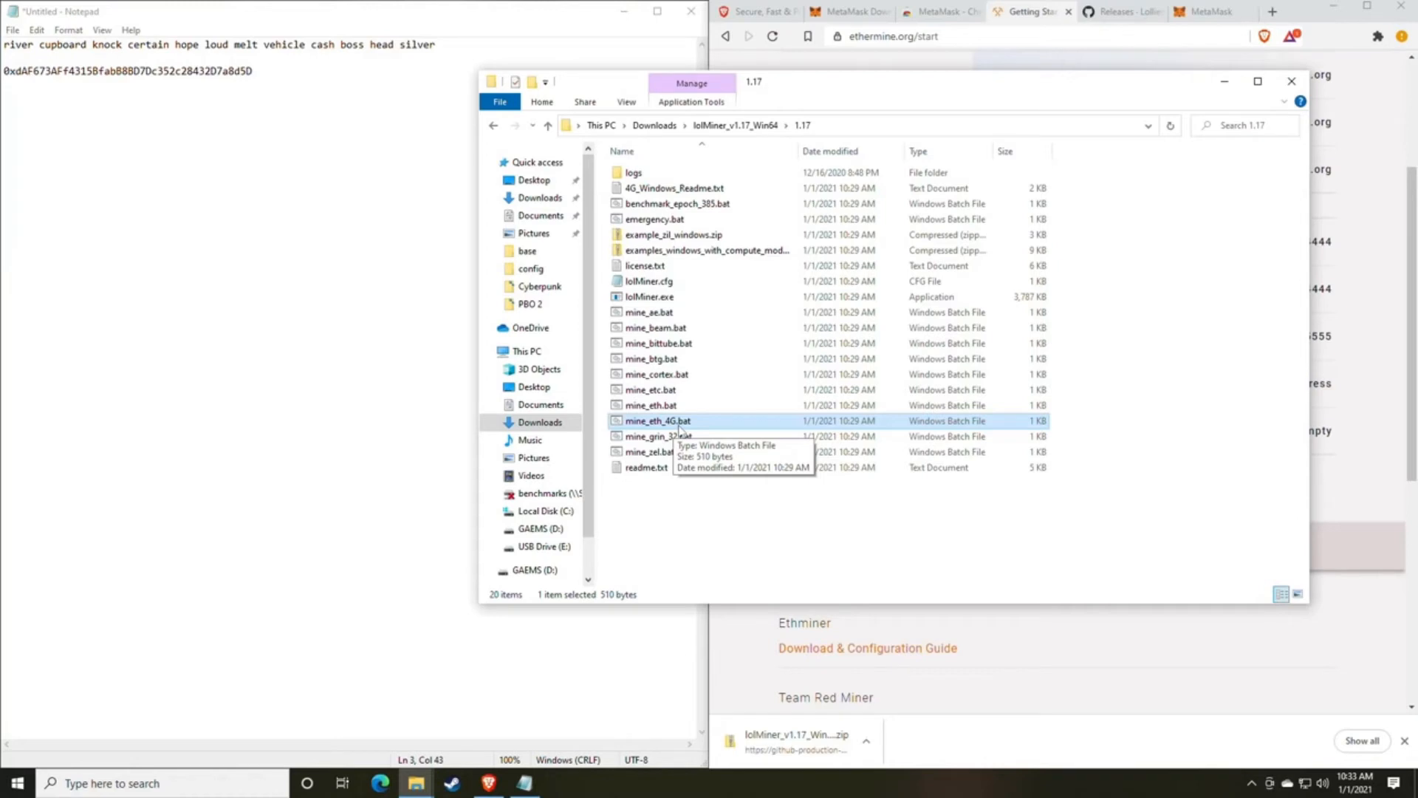
left_click(640, 408)
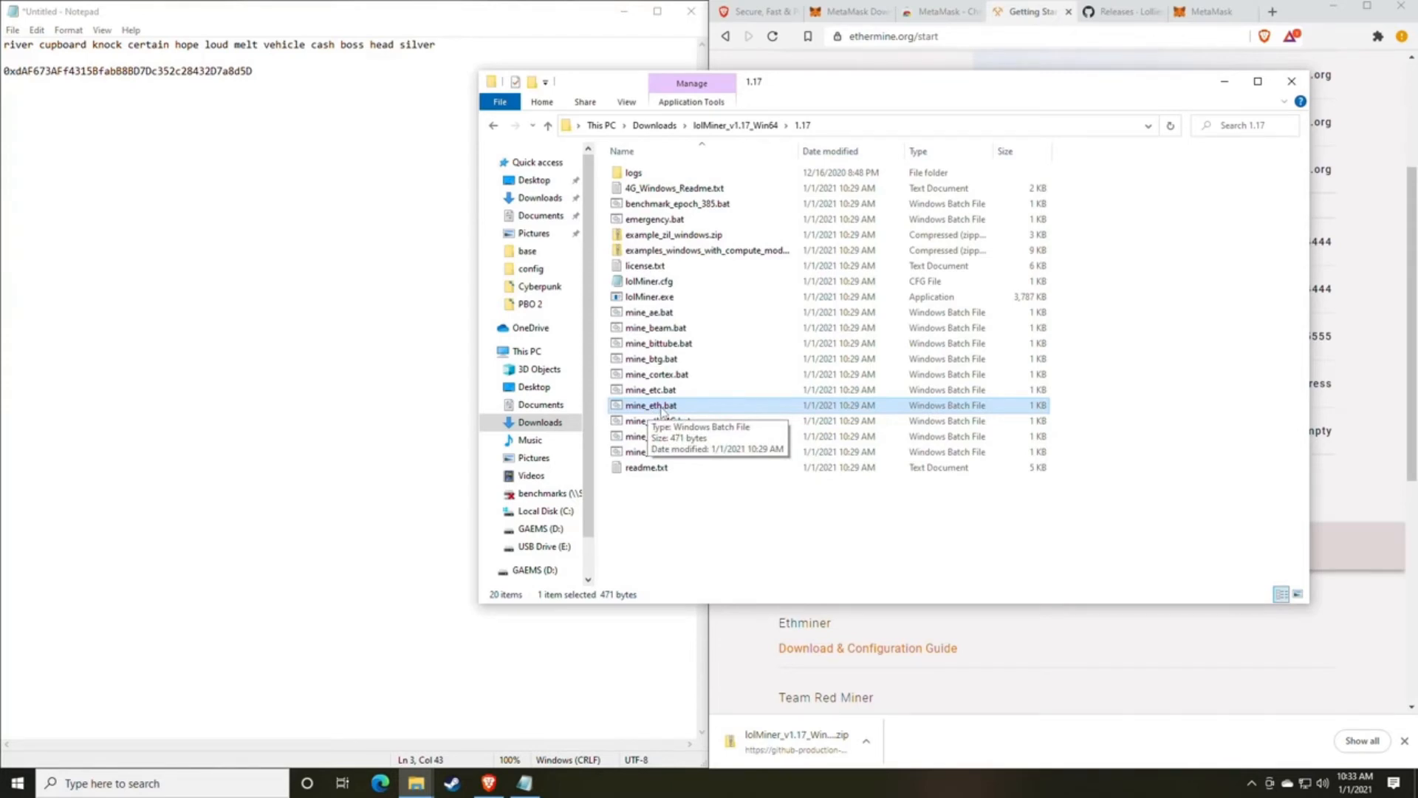
Open mine_eth.bat for editing, bypassing the SmartScreen warning, and move its window clear of the Ethermine connection table.
right_click(675, 406)
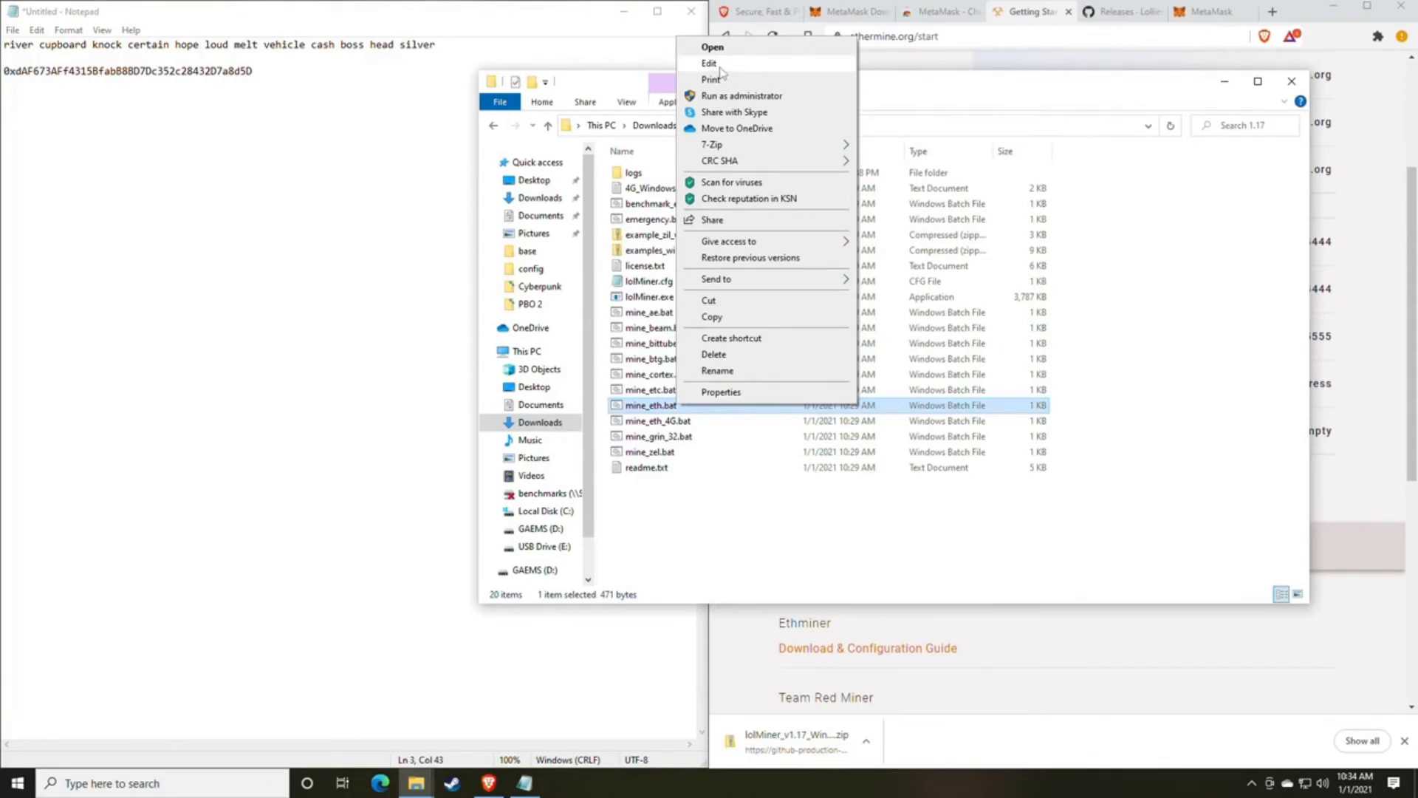
left_click(713, 47)
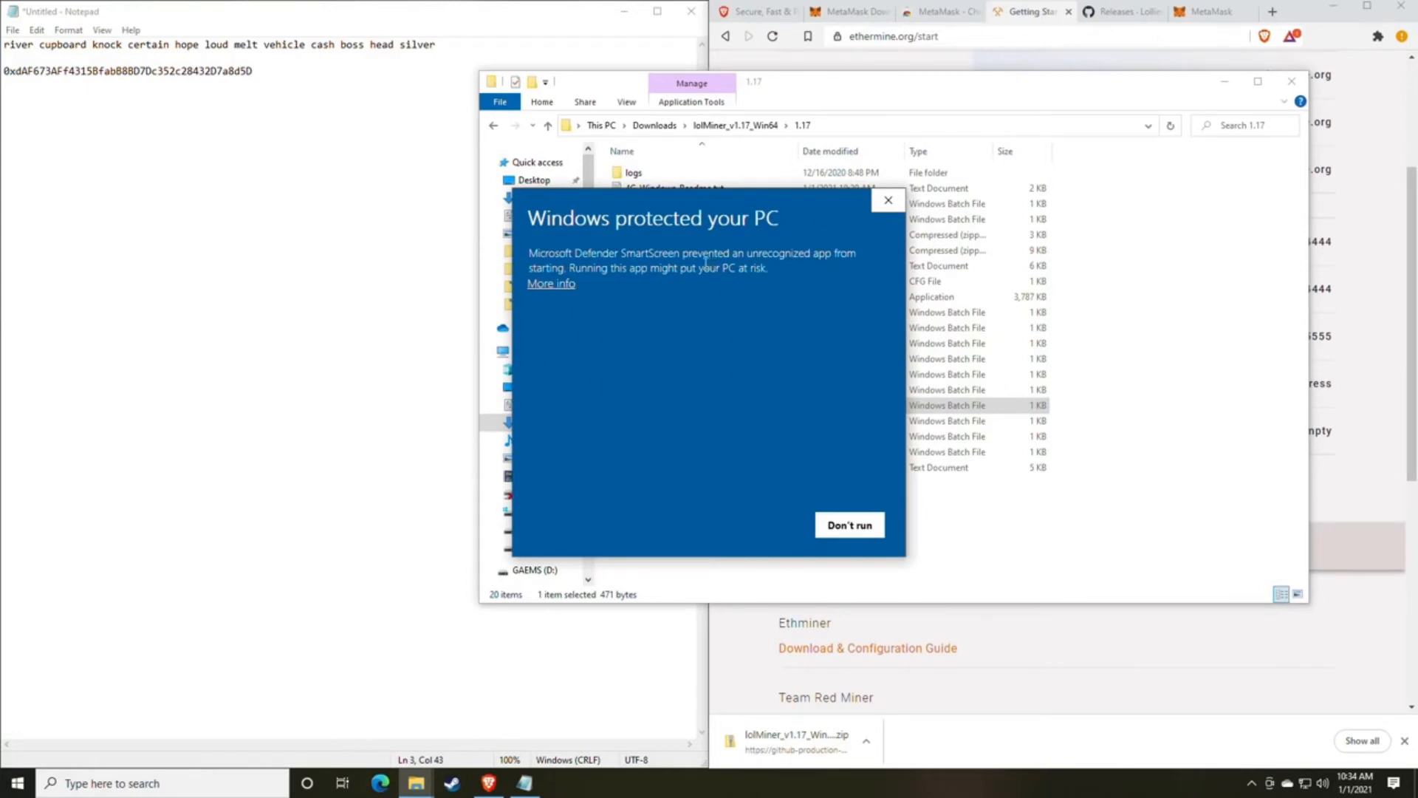
left_click(551, 284)
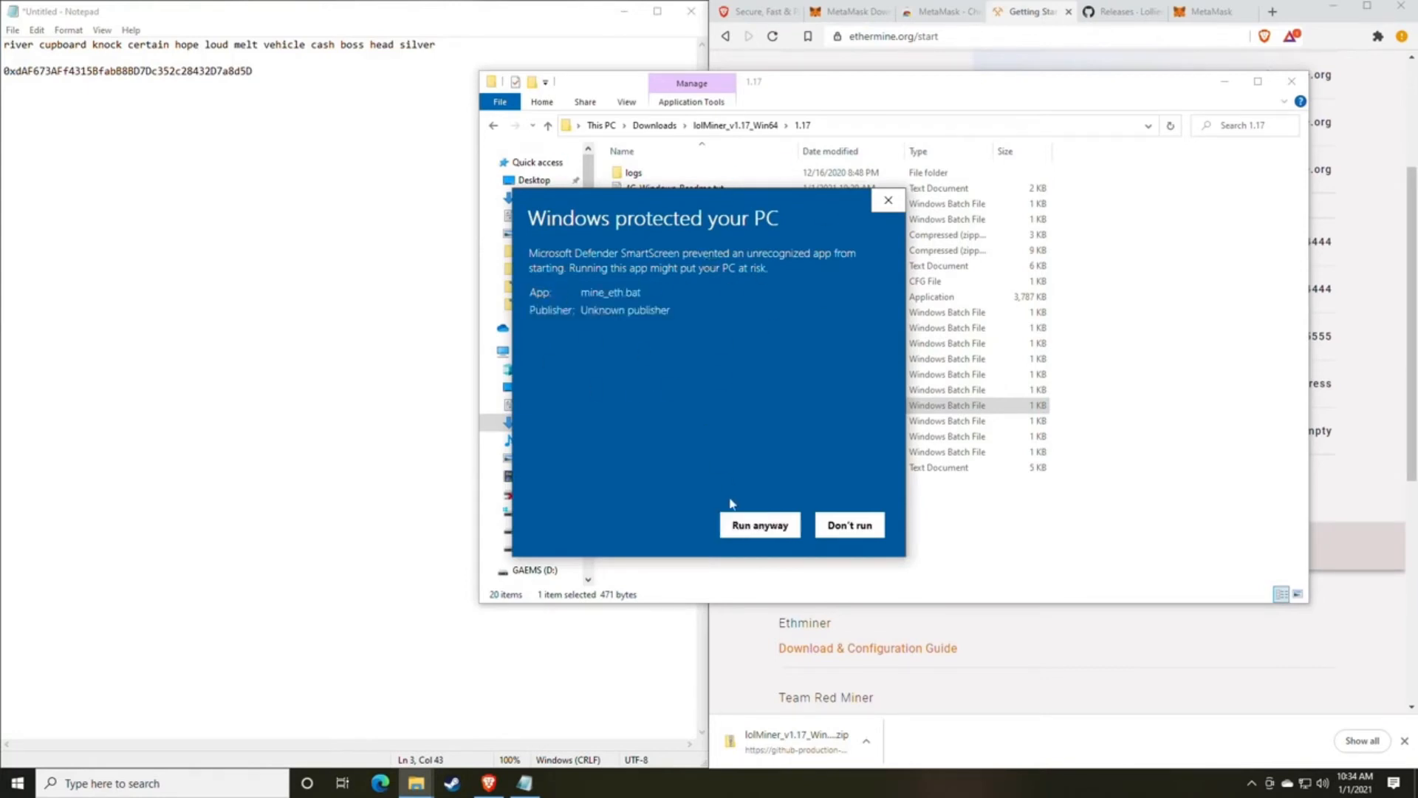
left_click(757, 529)
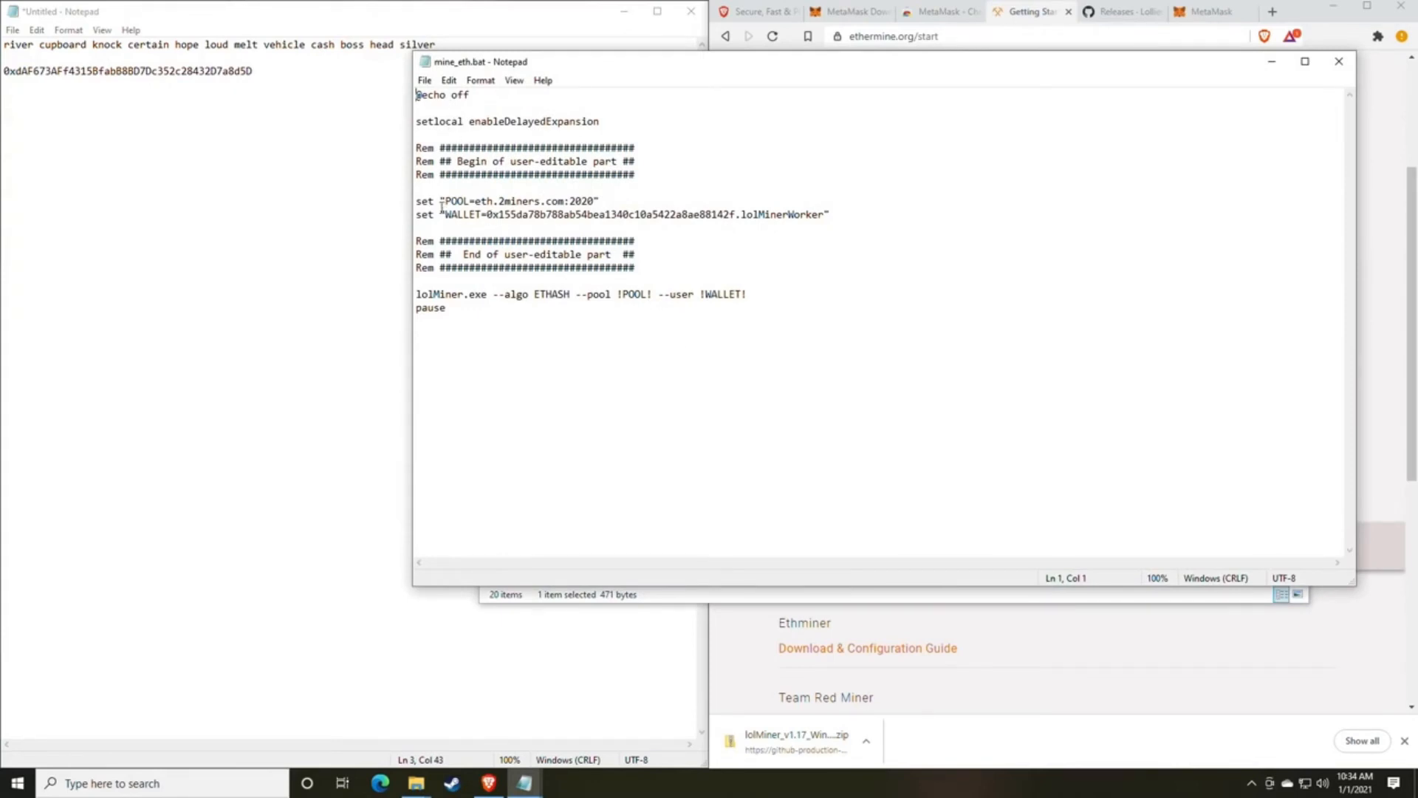
left_click_drag(676, 62, 310, 55)
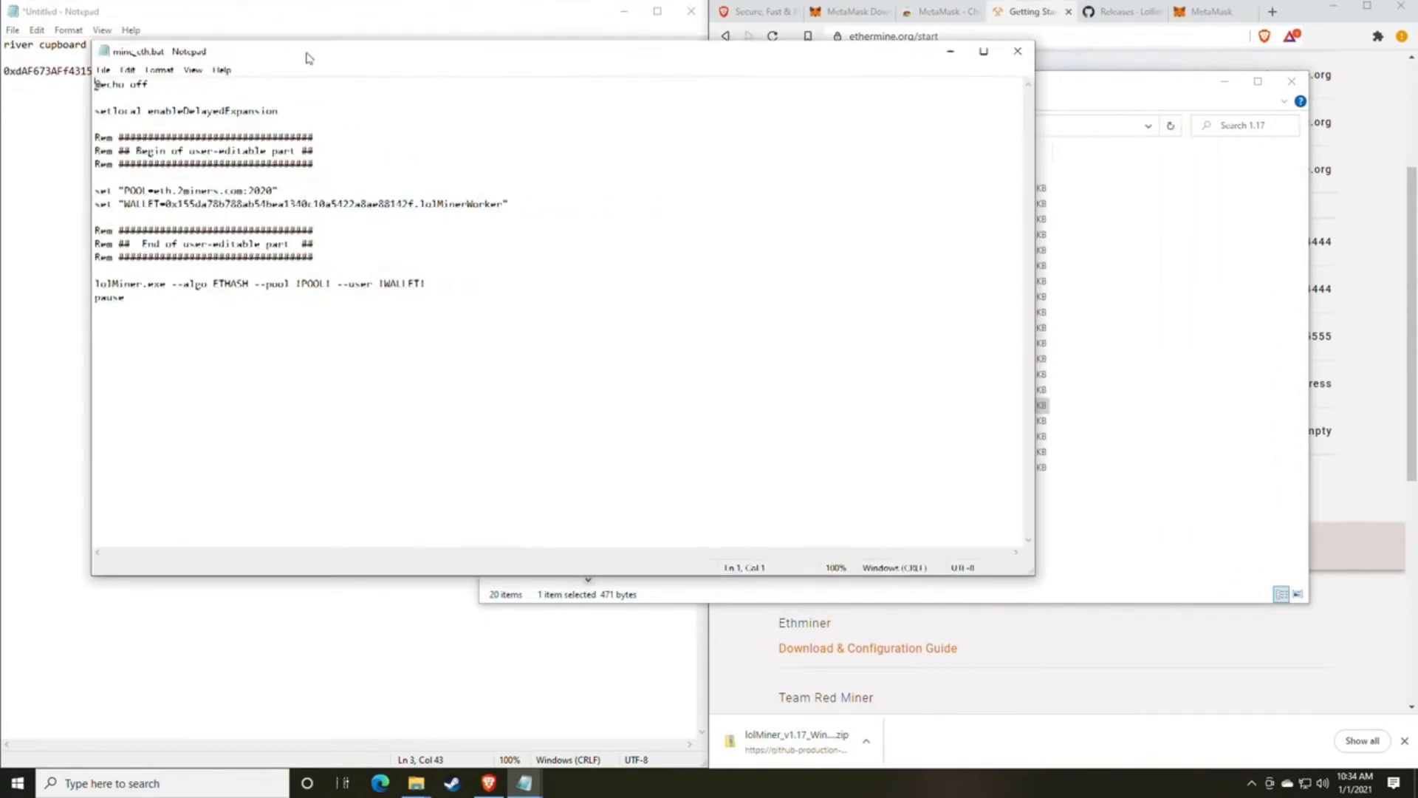
Replace the POOL host in mine_eth.bat with the US East server us1.ethermine.org copied from the Ethermine page.
left_click(1081, 19)
scroll(988, 306, "up", 2)
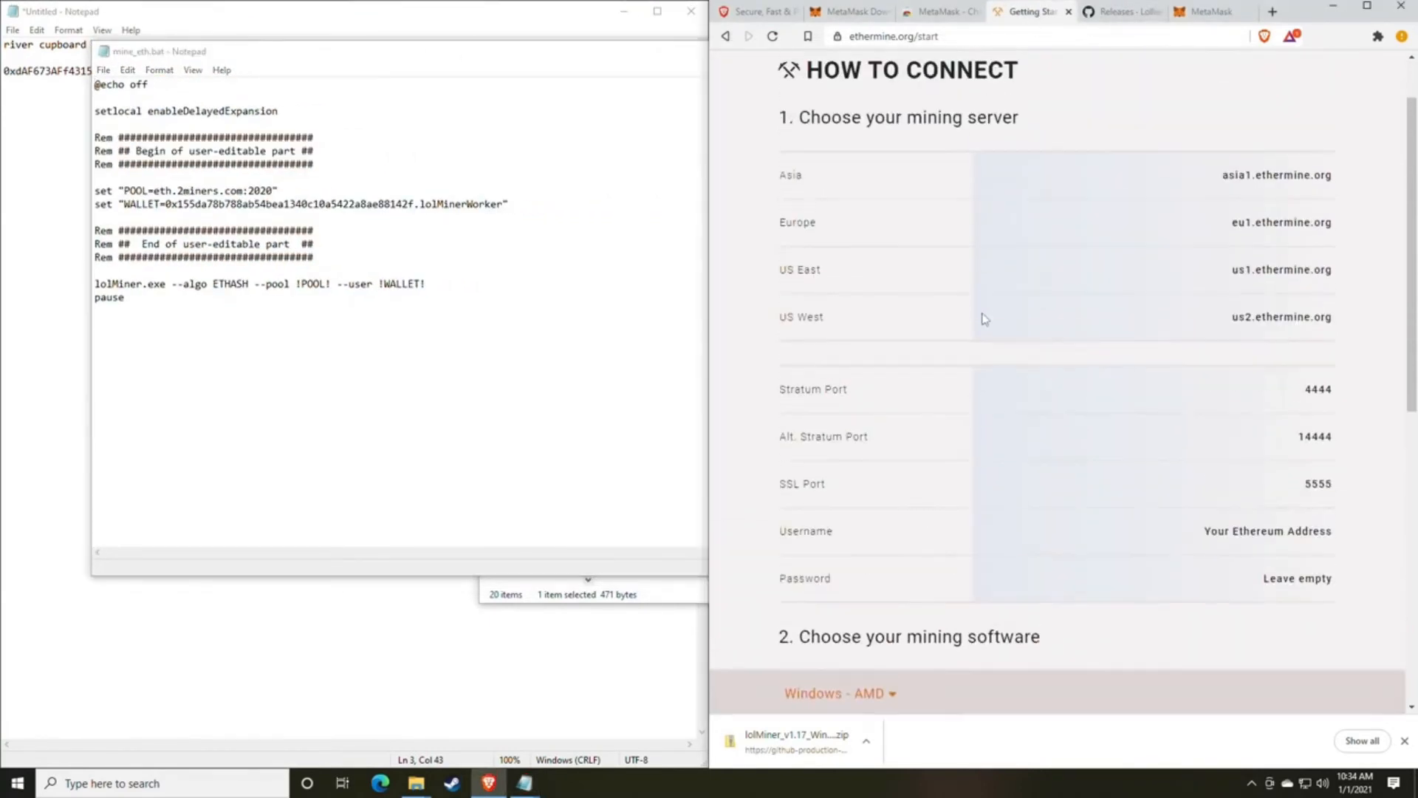
scroll(984, 313, "up", 1)
scroll(984, 313, "down", 1)
mouse_move(1338, 276)
left_mouse_down()
mouse_move(1229, 274)
mouse_move(1330, 265)
left_mouse_up()
key("ctrl+c")
left_click(1236, 272)
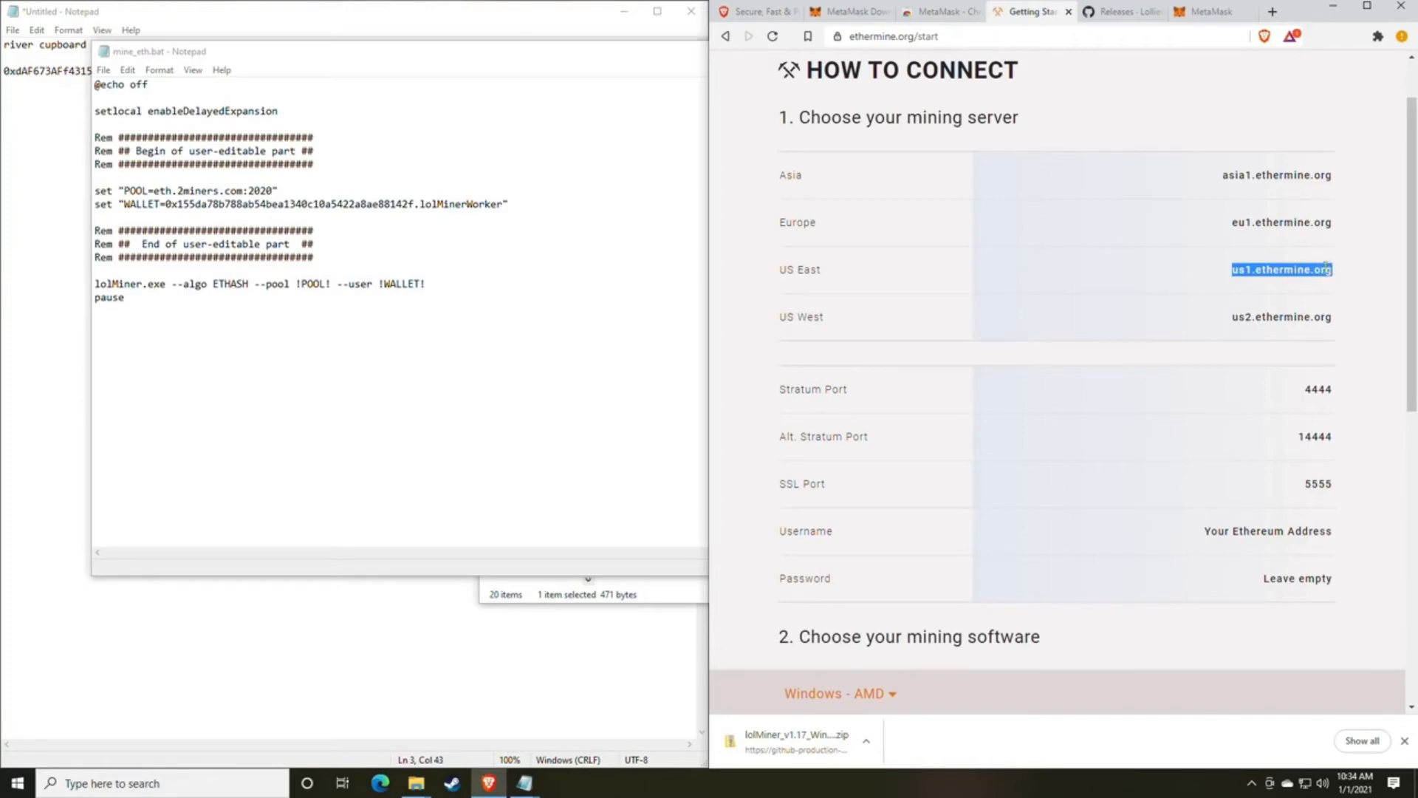
left_click(230, 191)
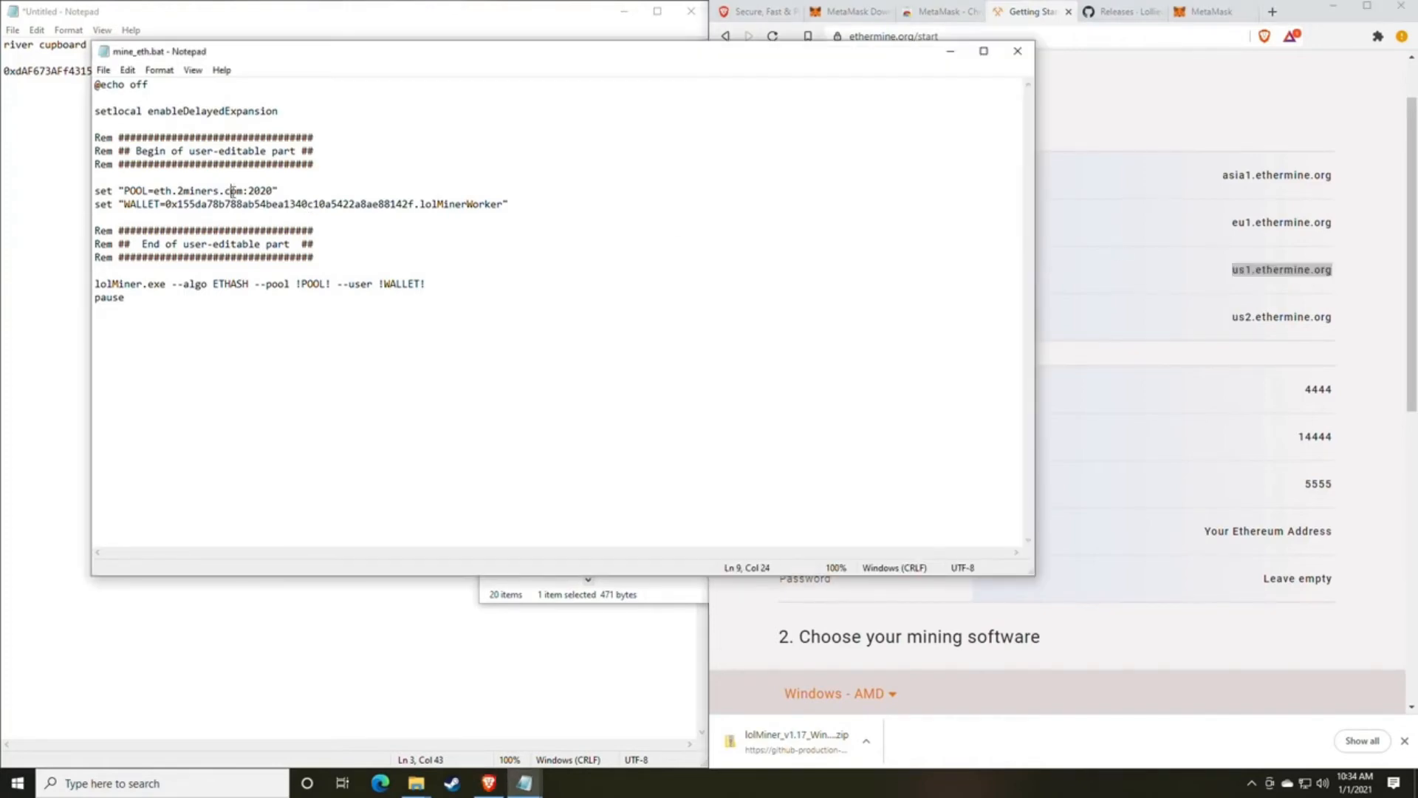
left_click_drag(243, 191, 156, 191)
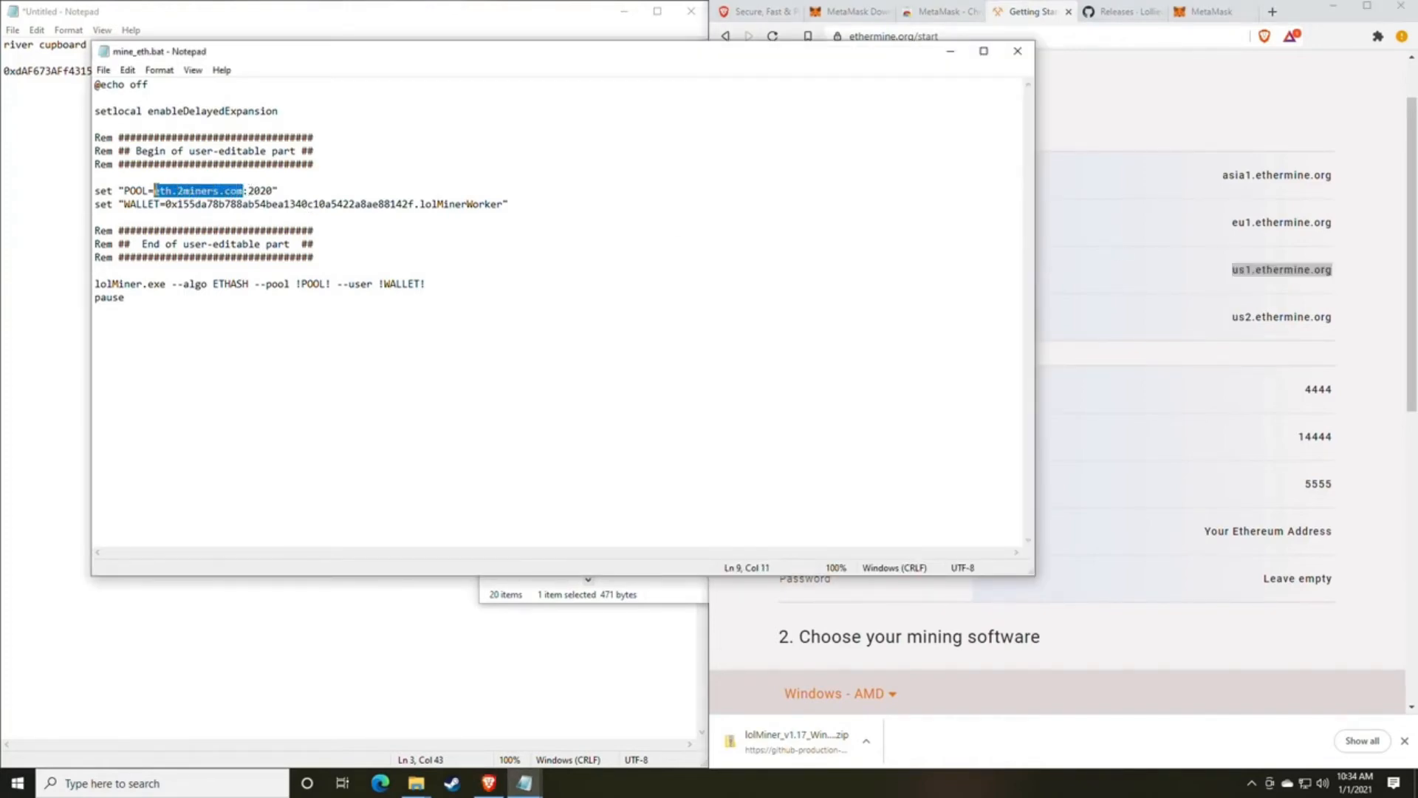
key("ctrl+v")
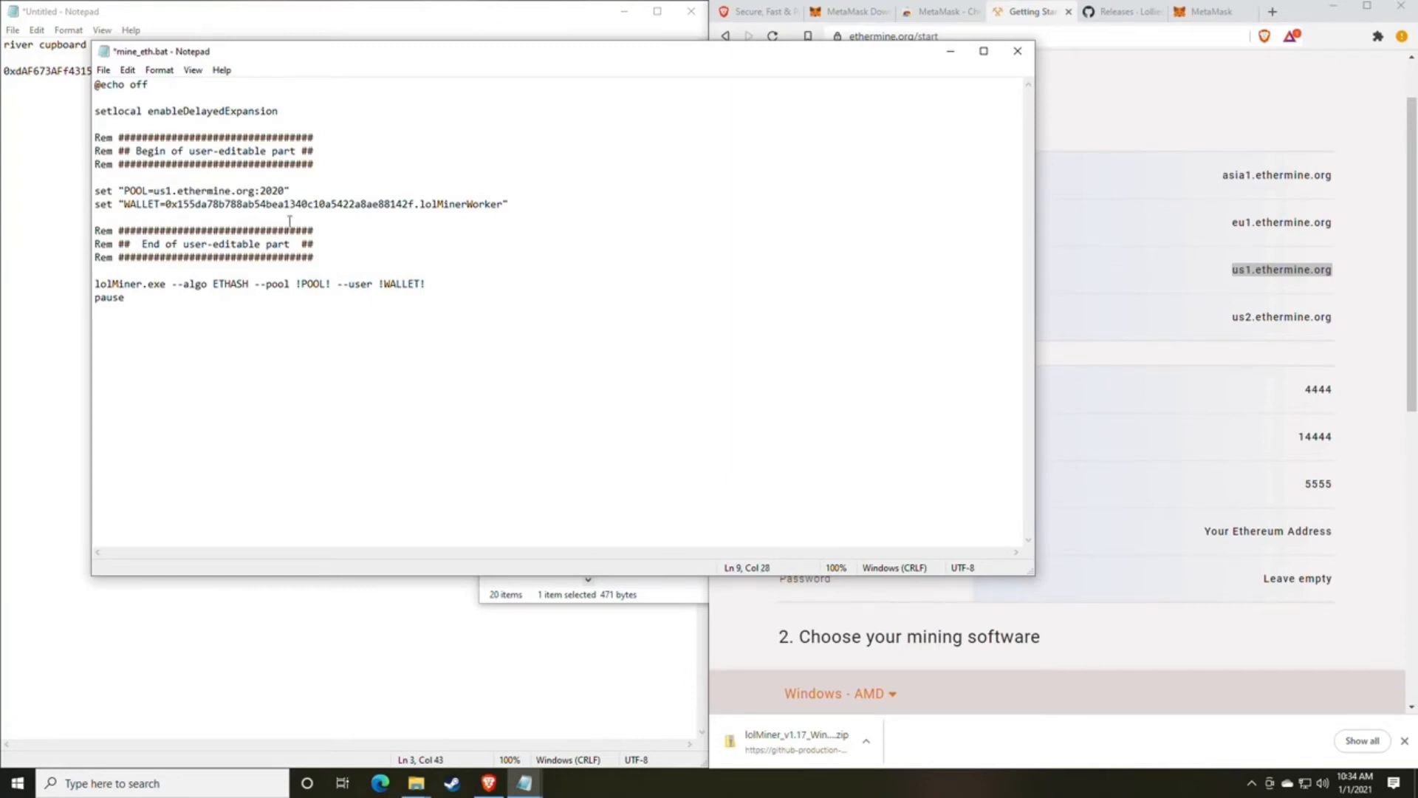
Set the port in the POOL line of mine_eth.bat to Ethermine's stratum port 4444.
left_click(1288, 451)
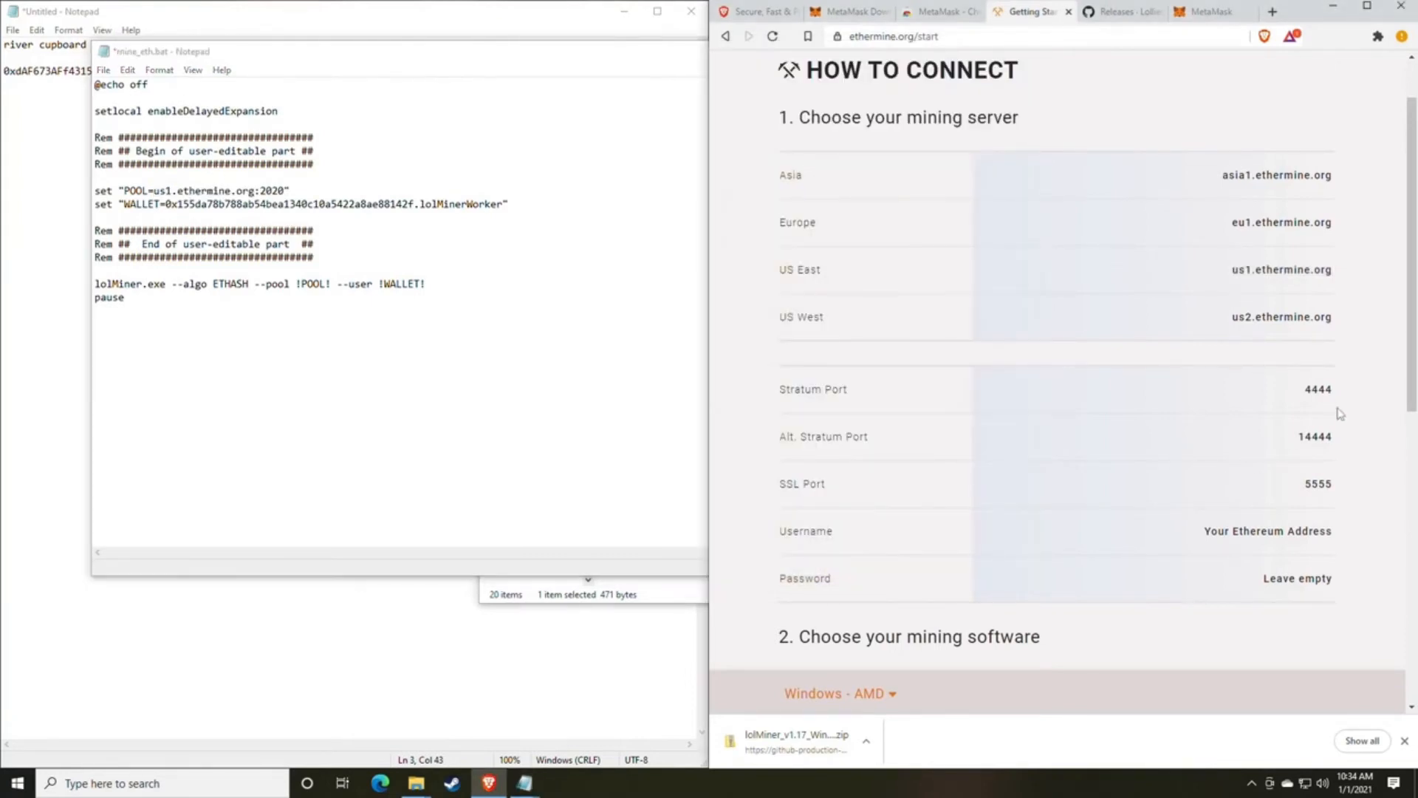
mouse_move(1336, 401)
left_mouse_down()
mouse_move(1300, 392)
mouse_move(1337, 395)
left_mouse_up()
key("ctrl+c")
left_click_drag(286, 191, 261, 190)
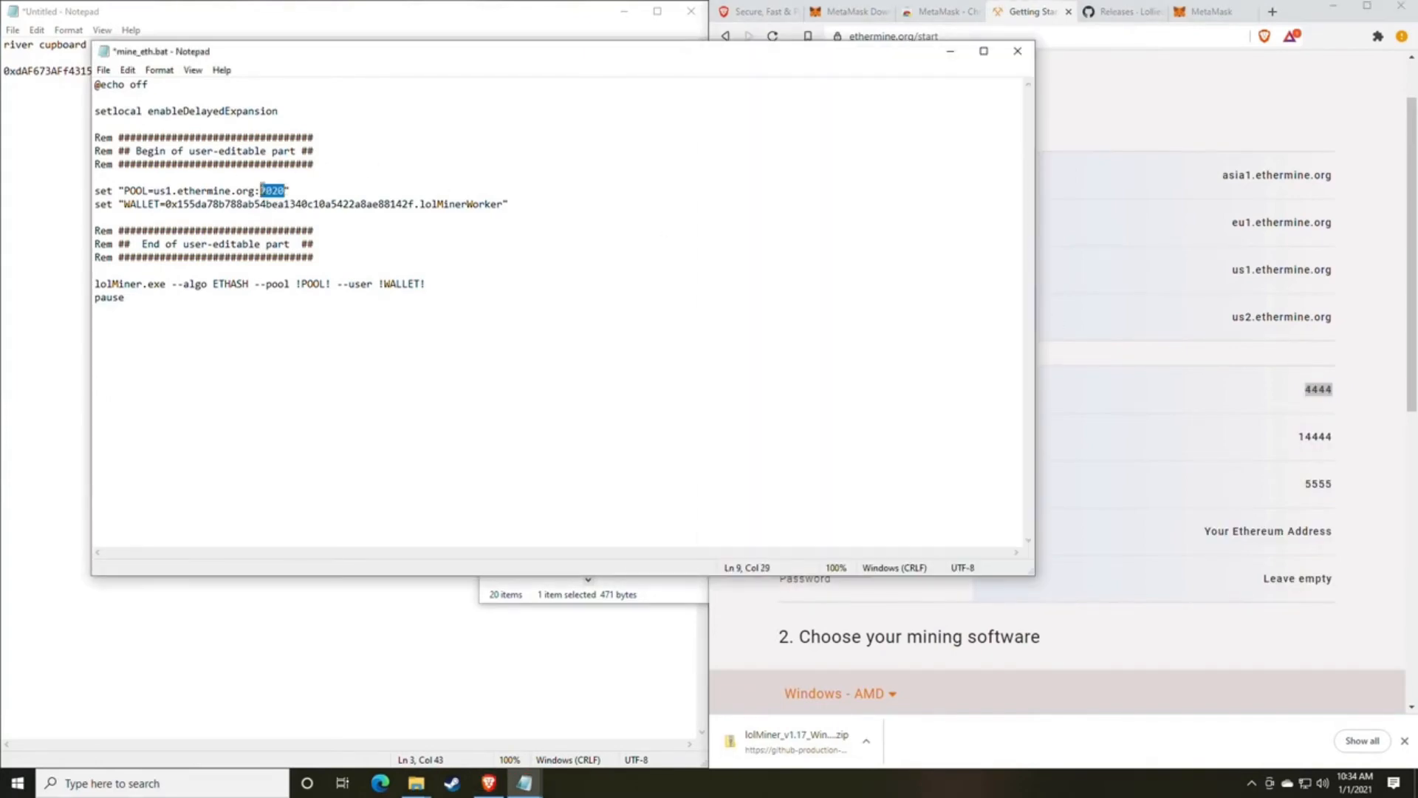
key("ctrl+v")
Replace the WALLET address in mine_eth.bat with the one from the untitled note, keeping the .lolMinerWorker suffix, and save the file.
left_click_drag(292, 66, 735, 77)
left_click(343, 133)
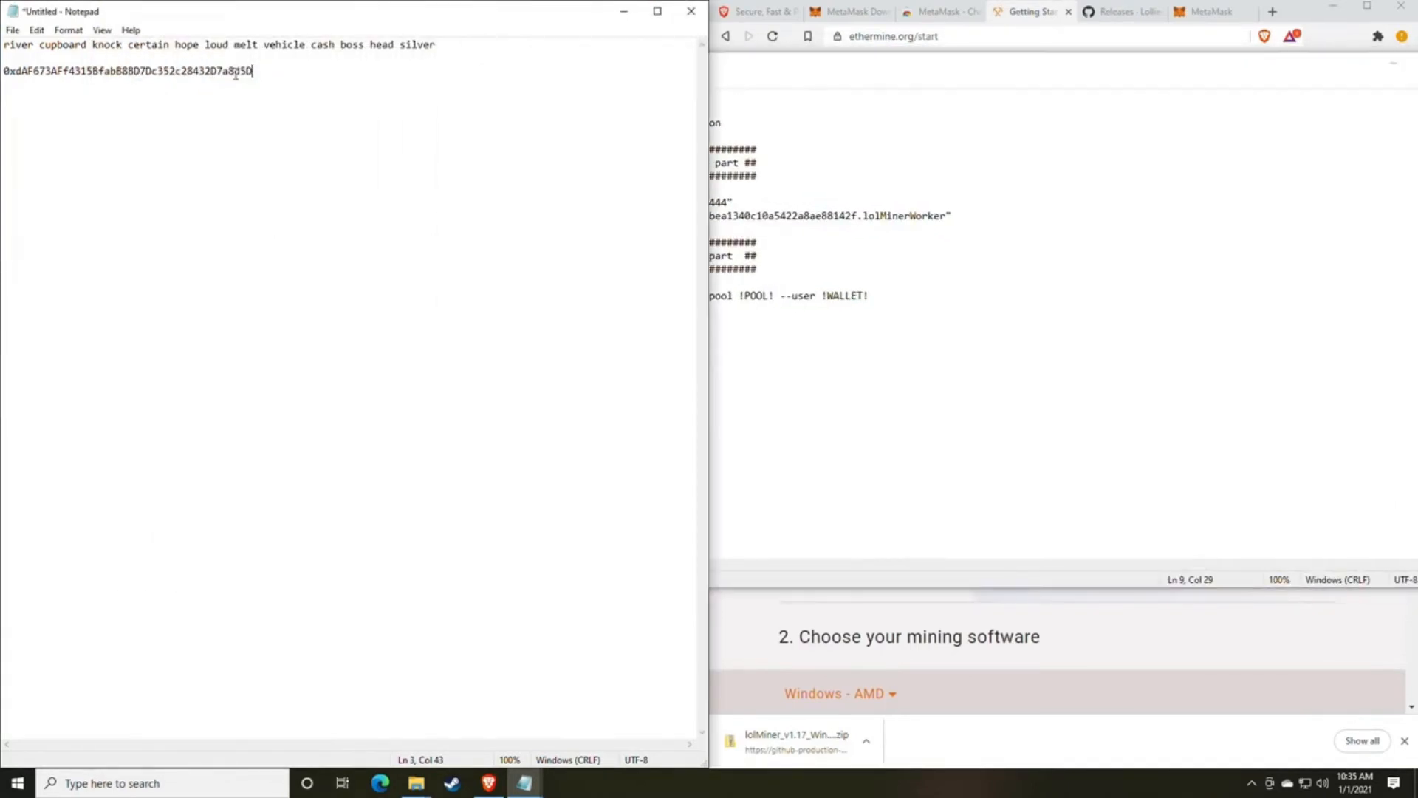
left_click_drag(271, 74, 5, 79)
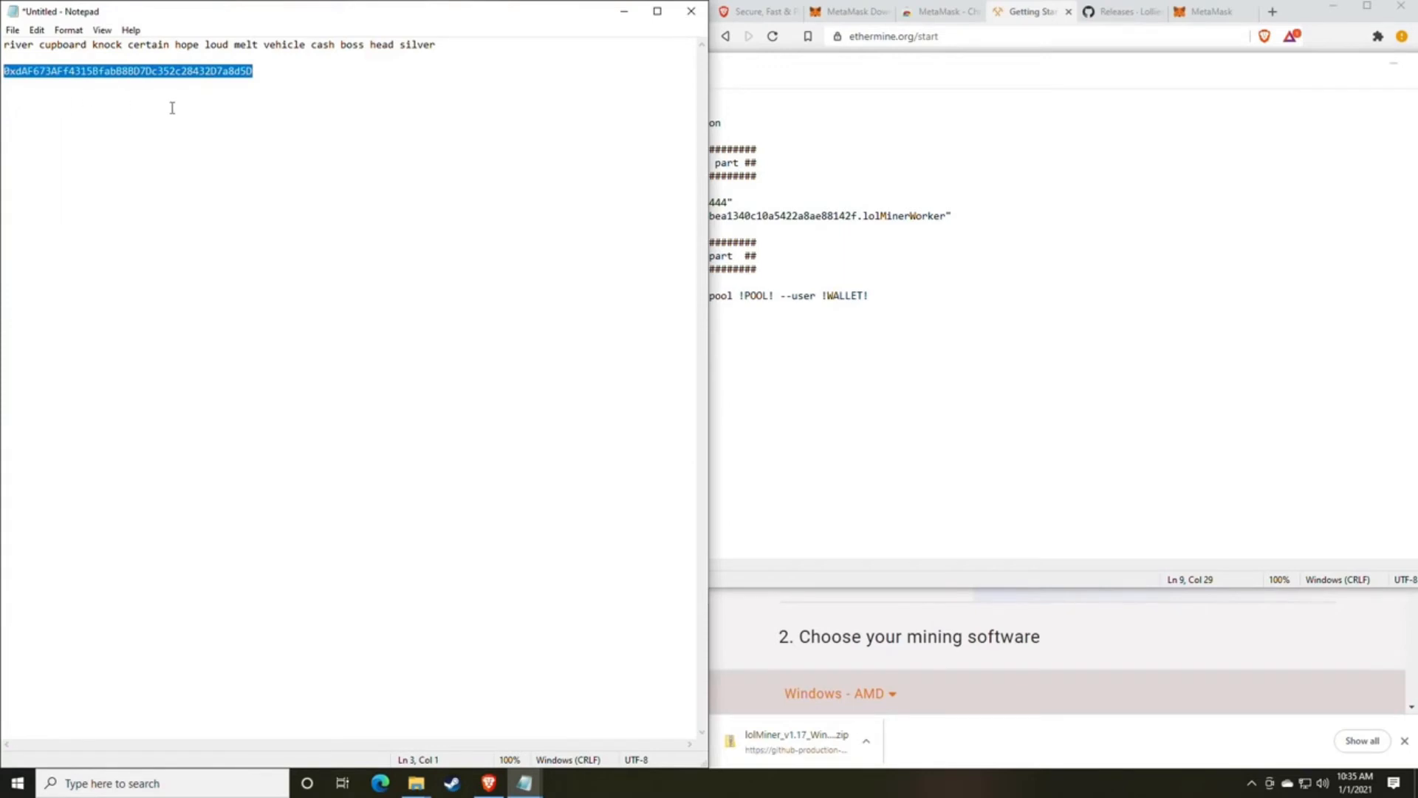
left_click(1109, 318)
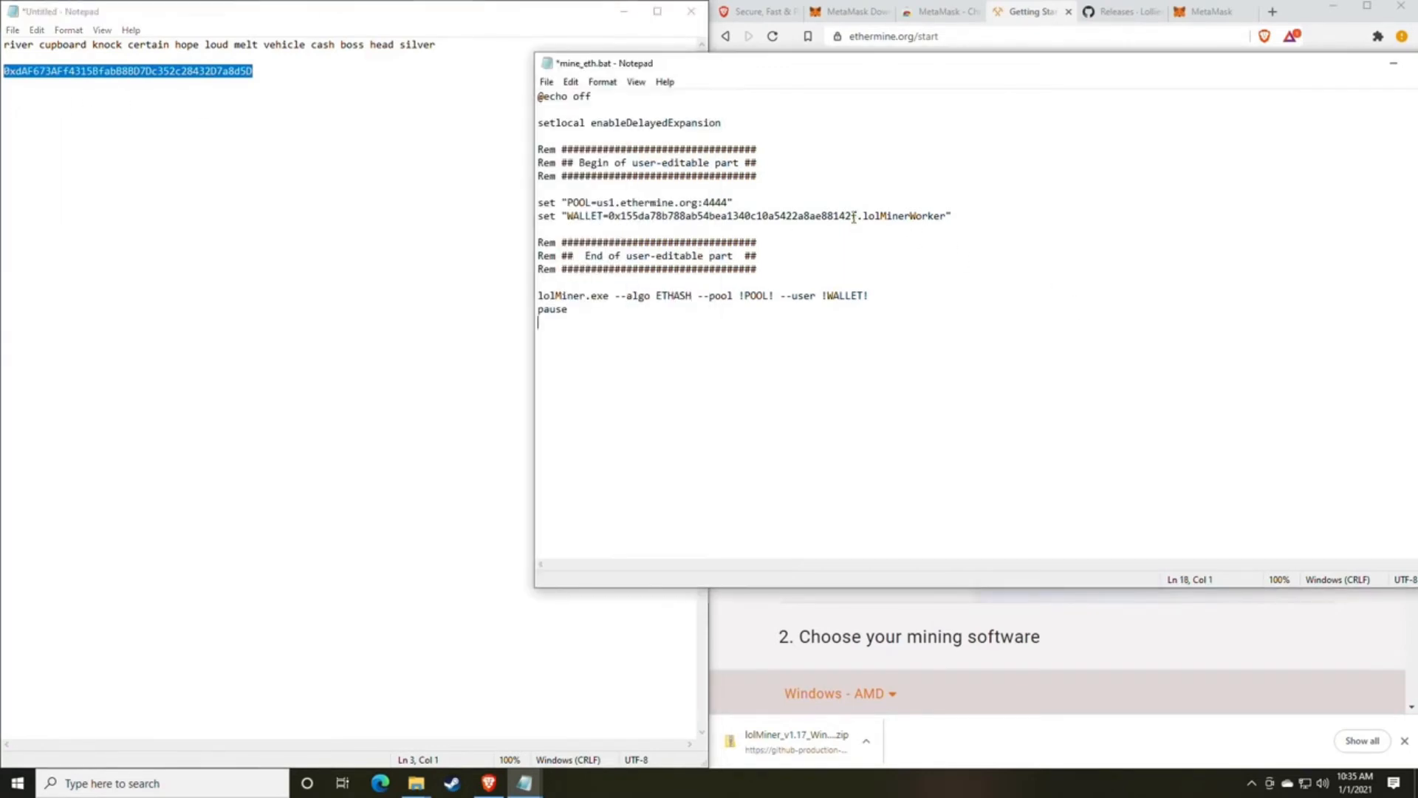
left_click_drag(857, 216, 609, 216)
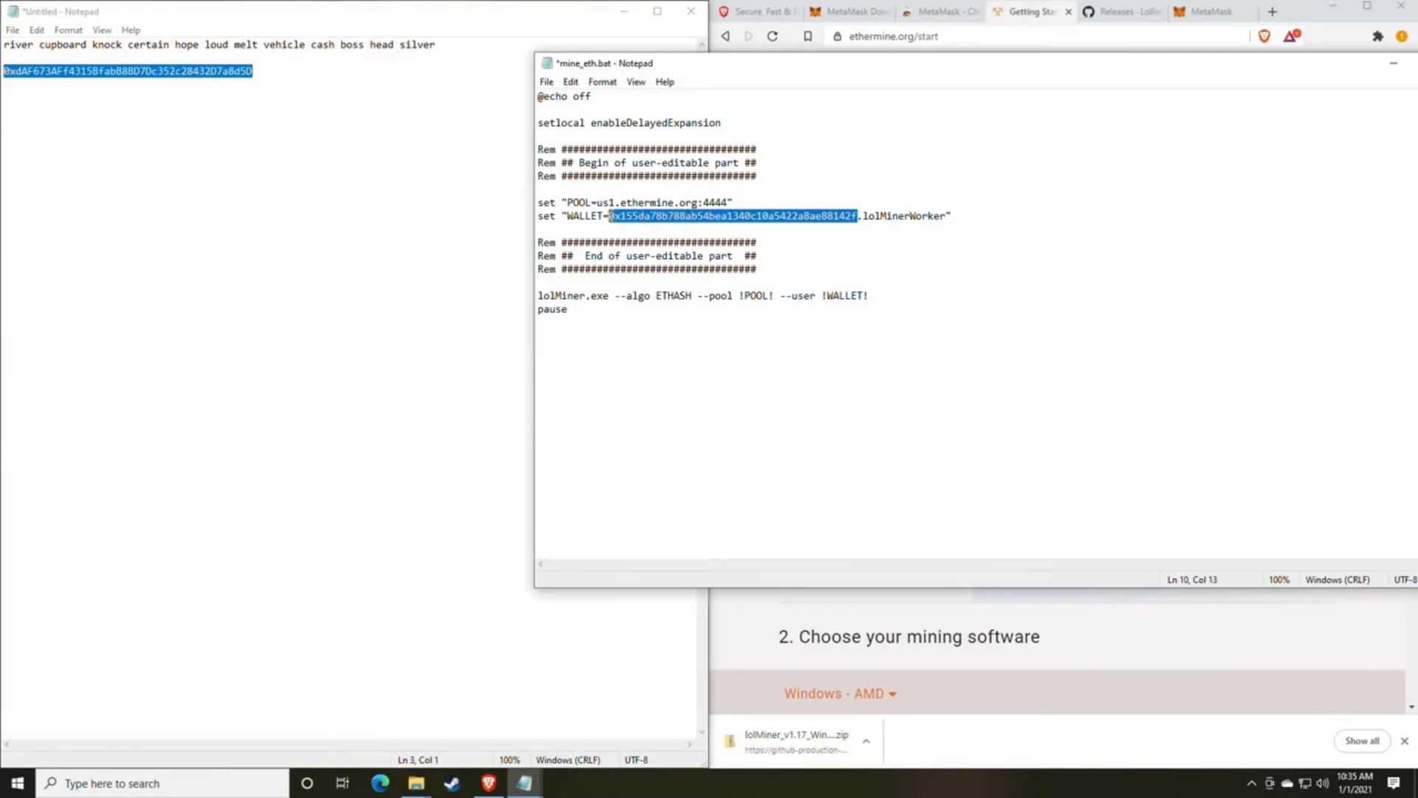
type("0xdAF673AFf4315BfabB8BD7Dc352c28432D7a8d5D")
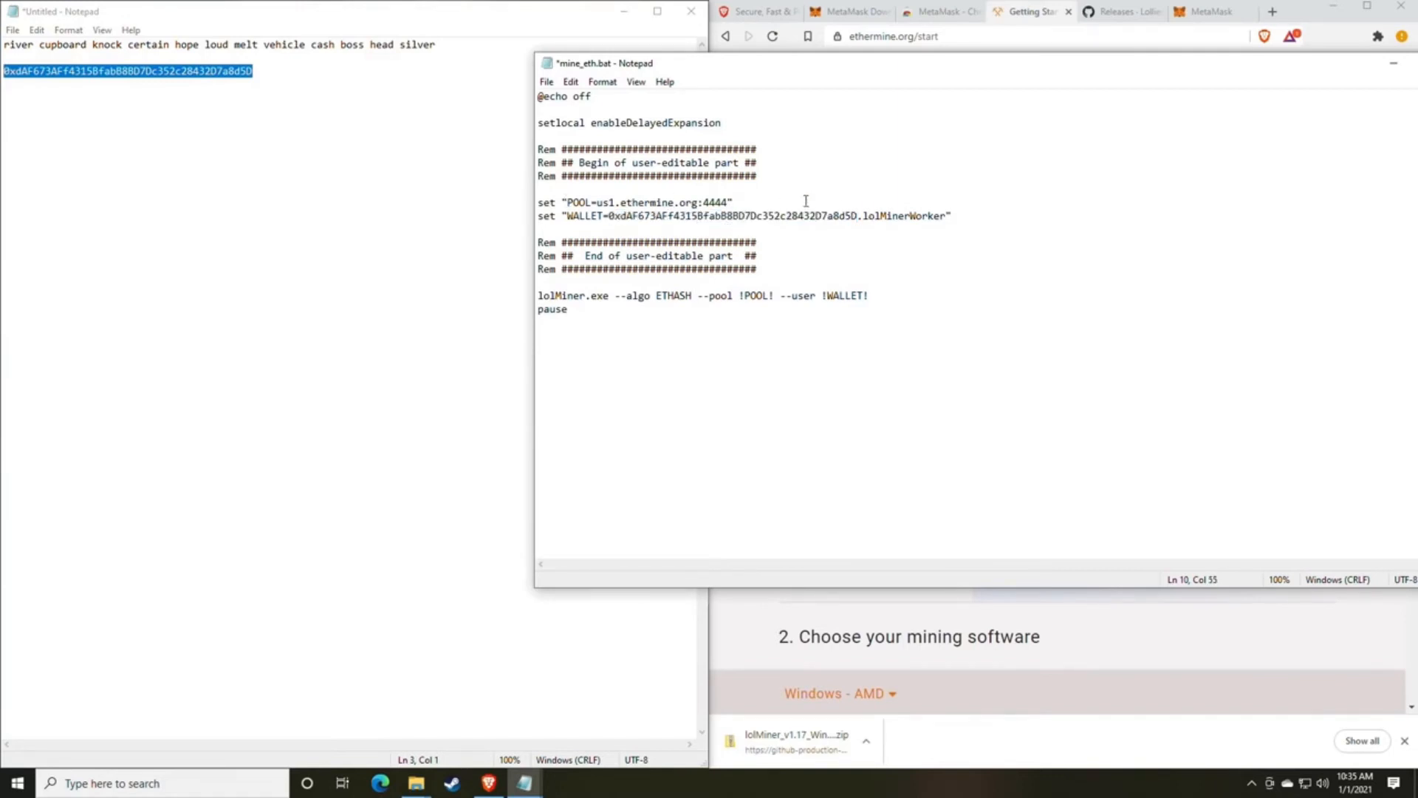
left_click(546, 83)
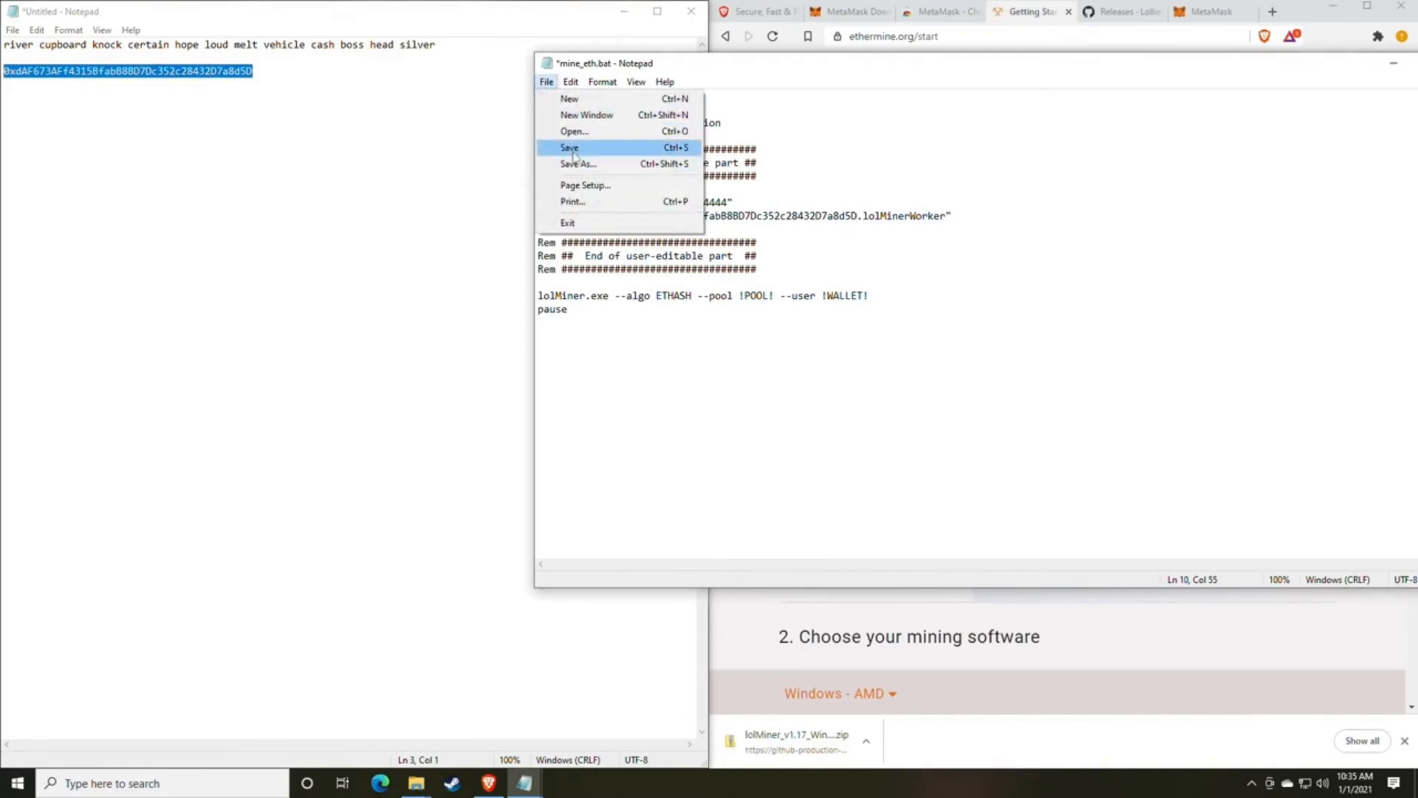
left_click(574, 155)
Return to the lolMiner 1.17 folder and run mine_eth.bat to start mining.
left_click(452, 563)
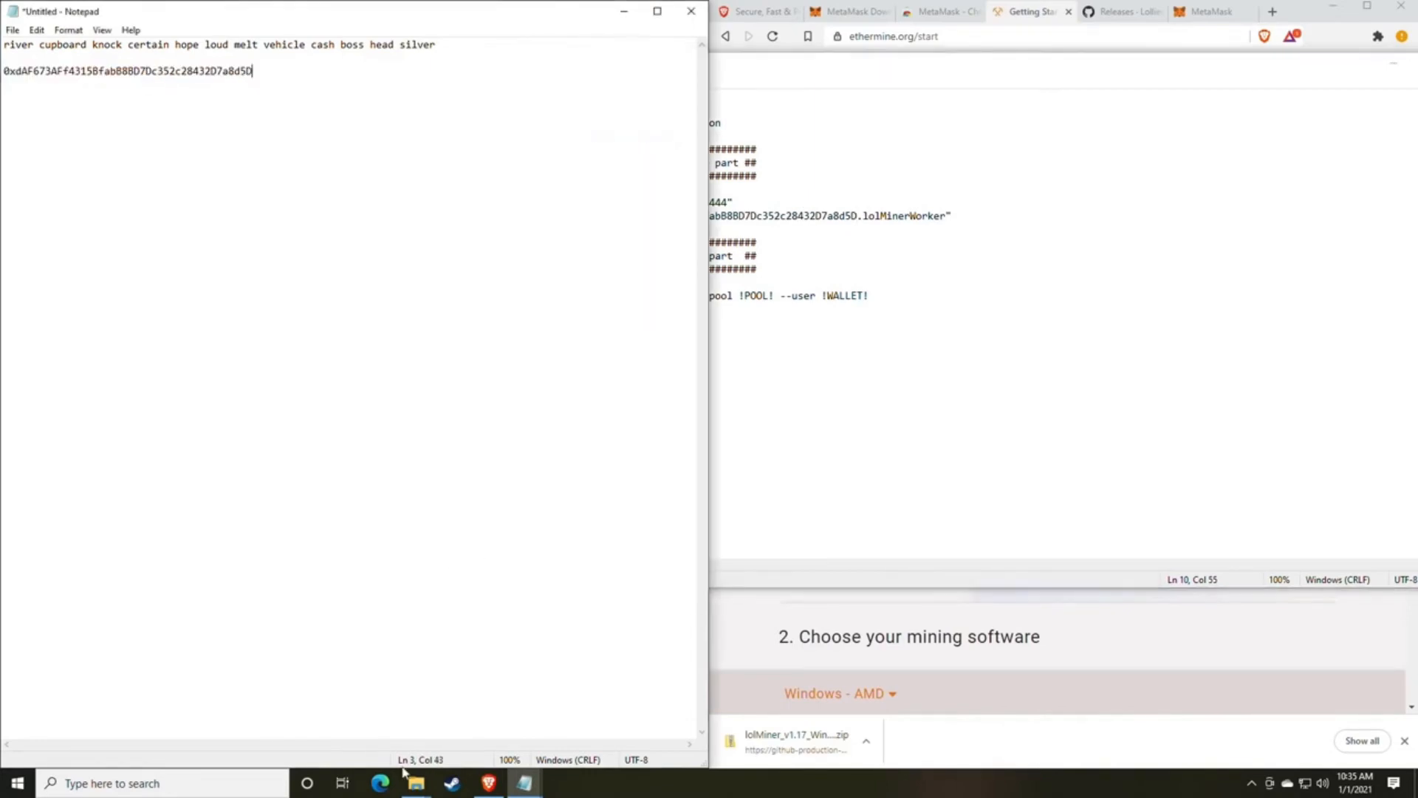
mouse_move(417, 789)
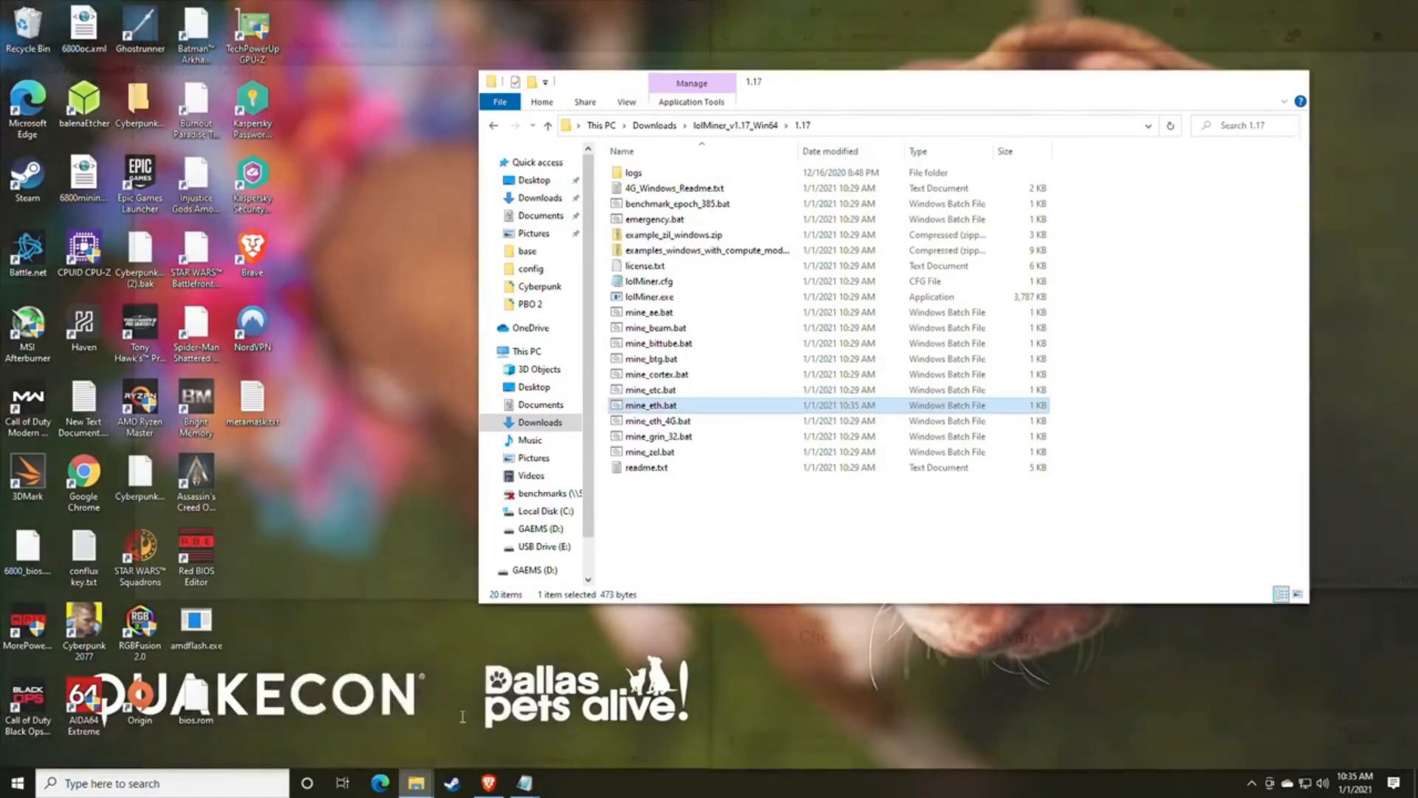
left_click(461, 722)
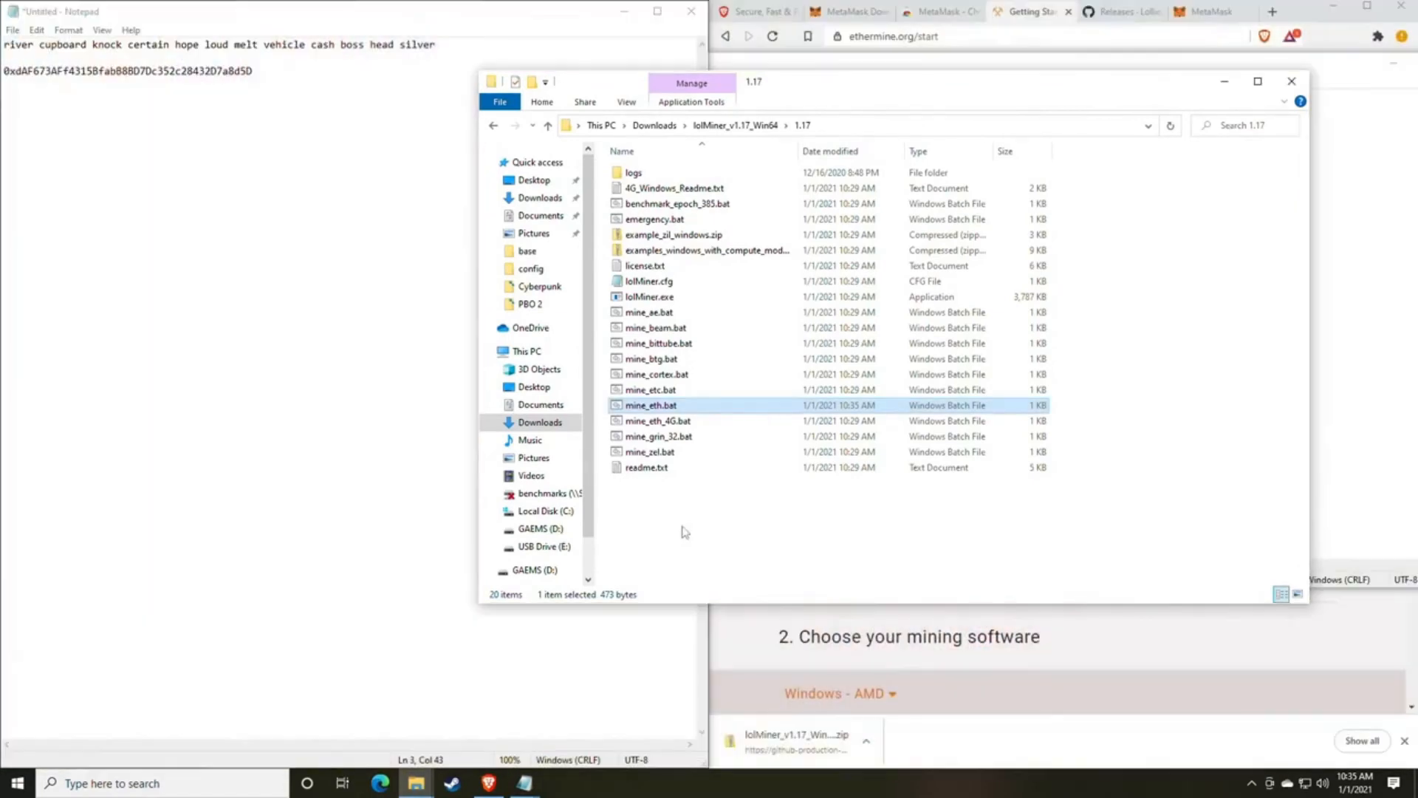
double_click(663, 406)
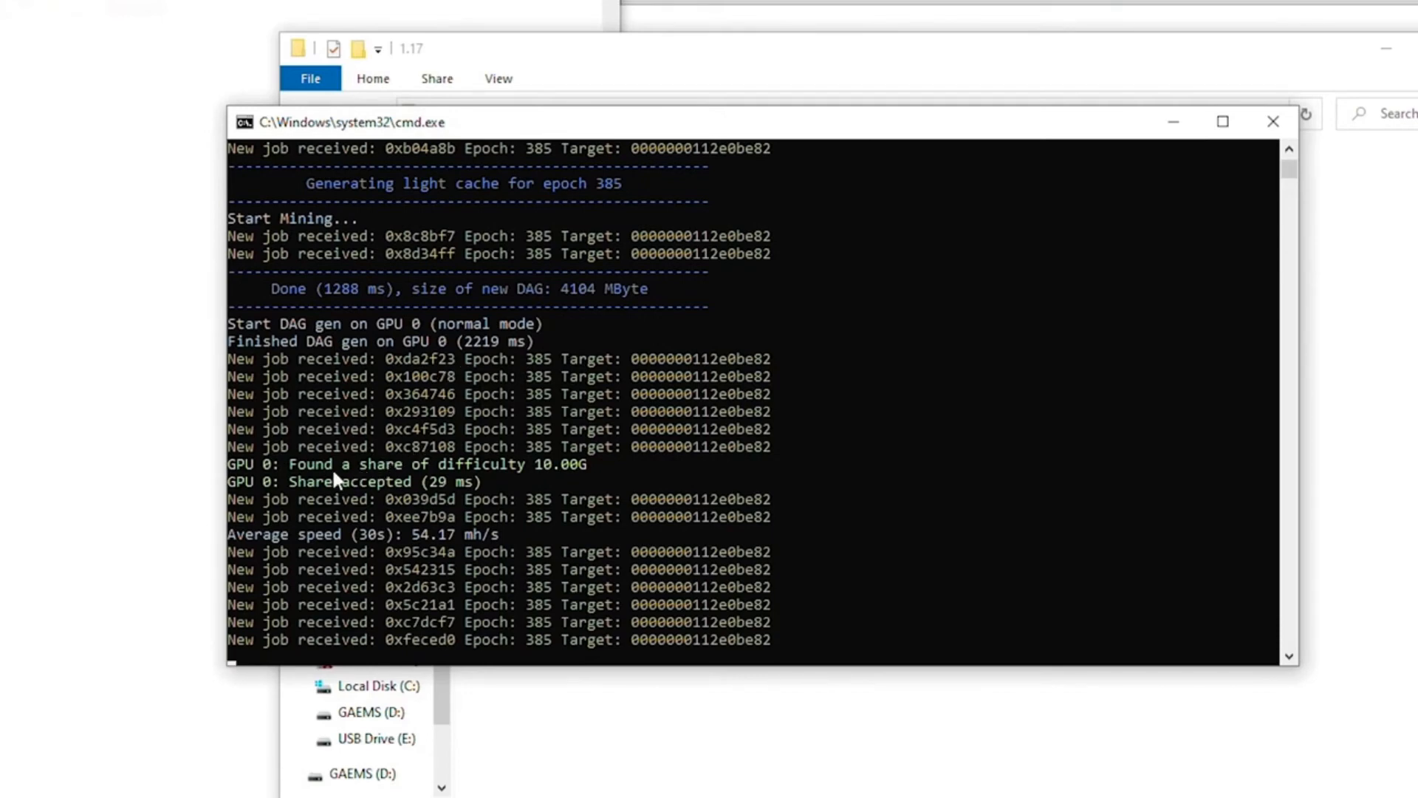
Review the found share, accepted share and 30-second average speed lines in the miner's console output.
left_click_drag(290, 465, 586, 469)
left_click(301, 484)
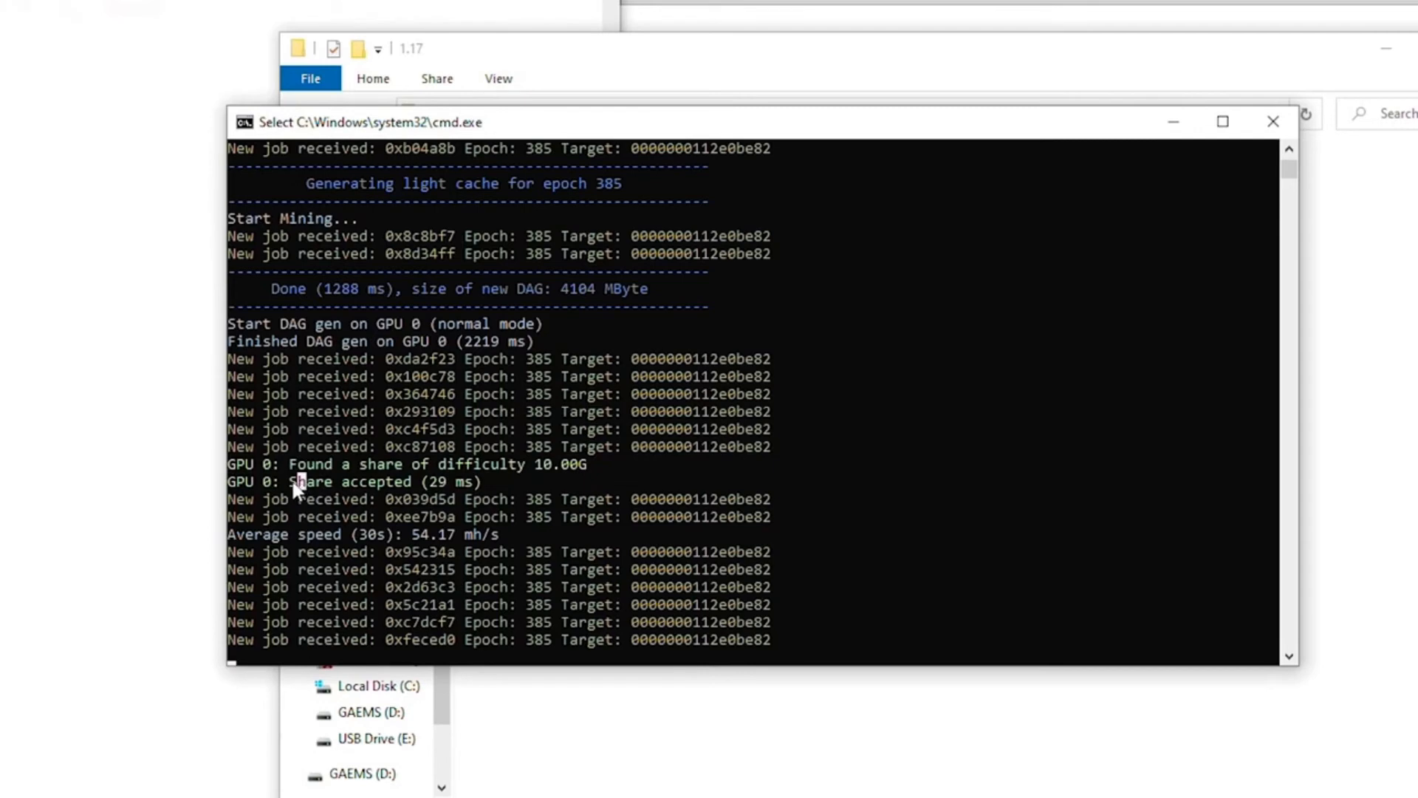
left_click(432, 481)
left_click(346, 533)
left_click_drag(410, 534, 454, 542)
left_click(416, 539)
left_click(416, 539)
right_click(449, 534)
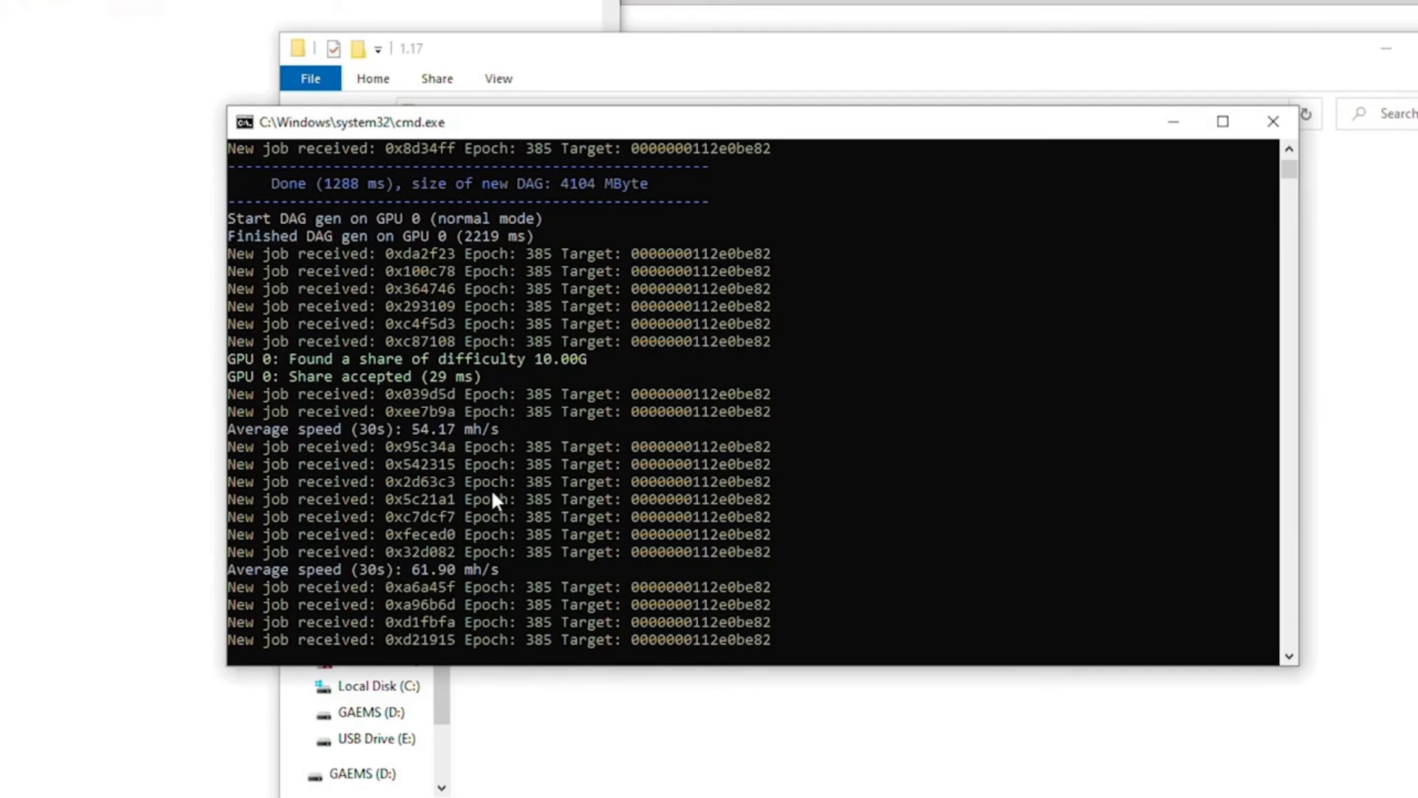
left_click(398, 582)
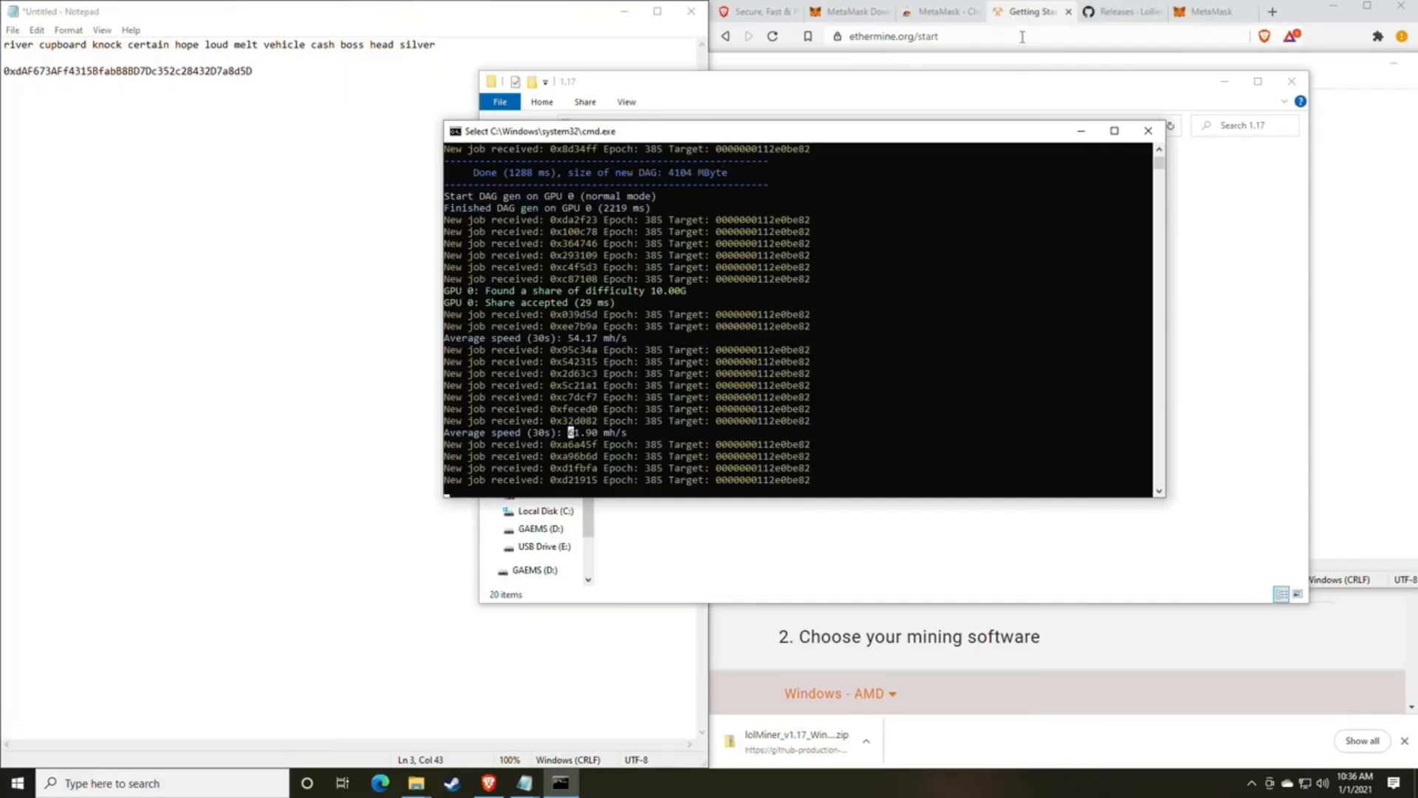
Switch to the browser's MetaMask page and load whattomine.com in its place.
left_click(1119, 13)
left_click(1213, 13)
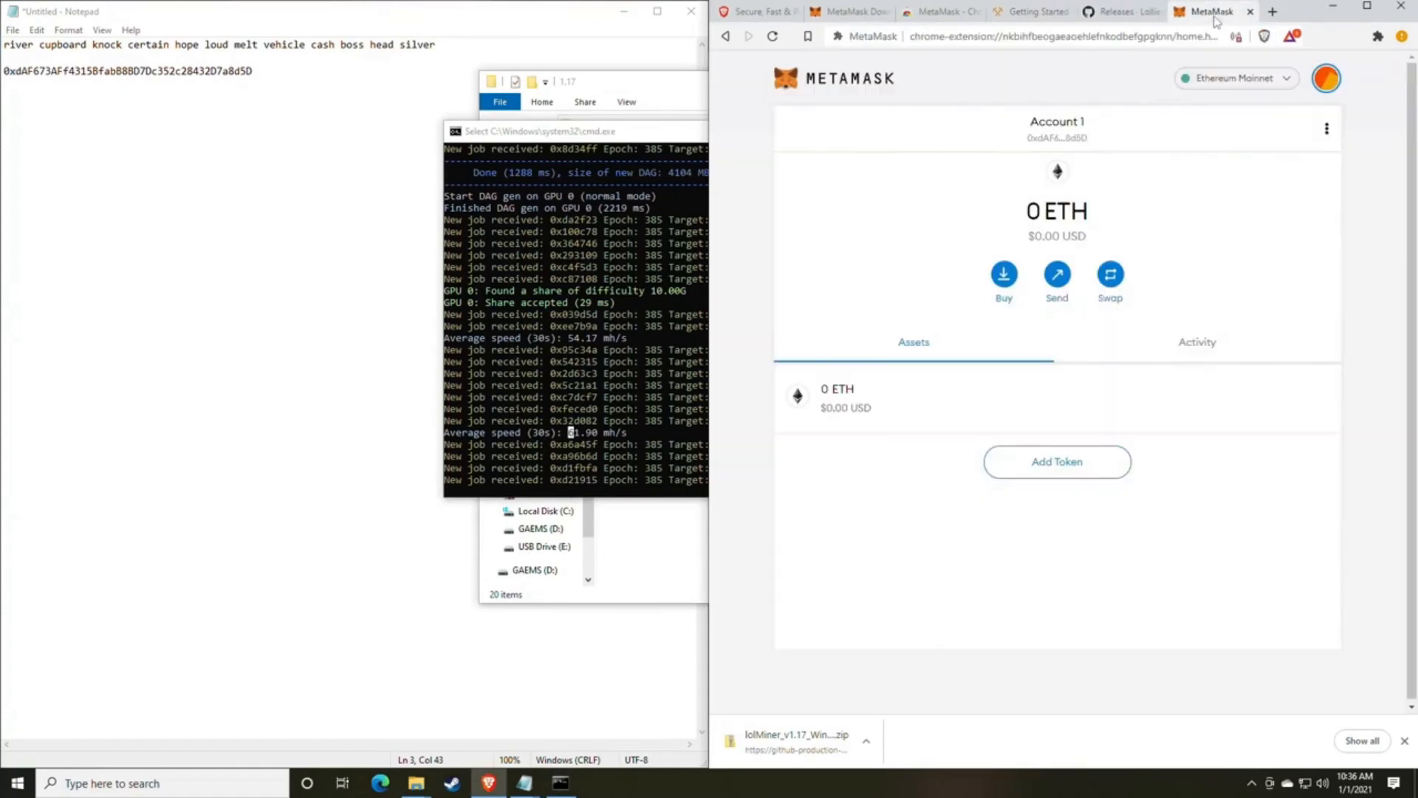
left_click(1040, 37)
type("what")
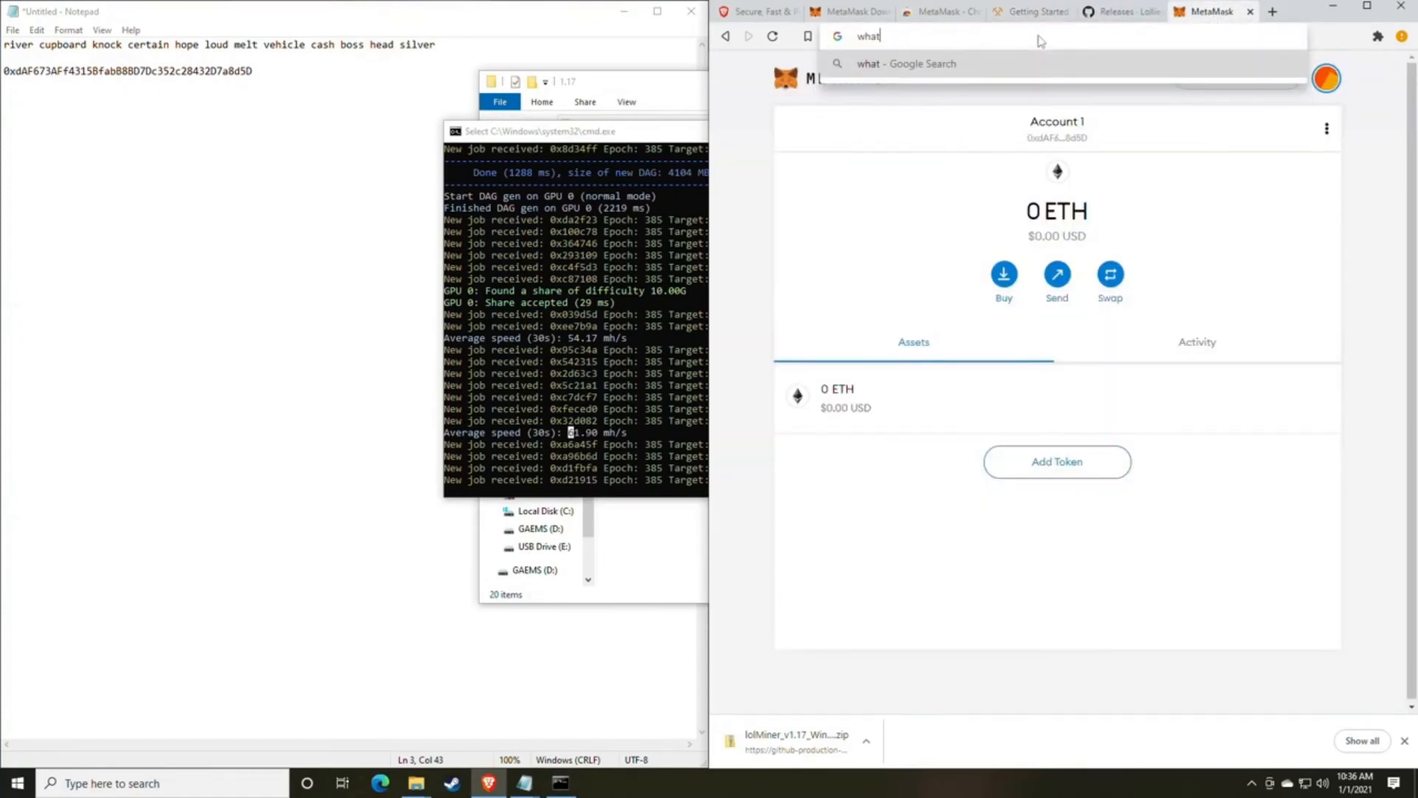
type("tomine.com")
key("Return")
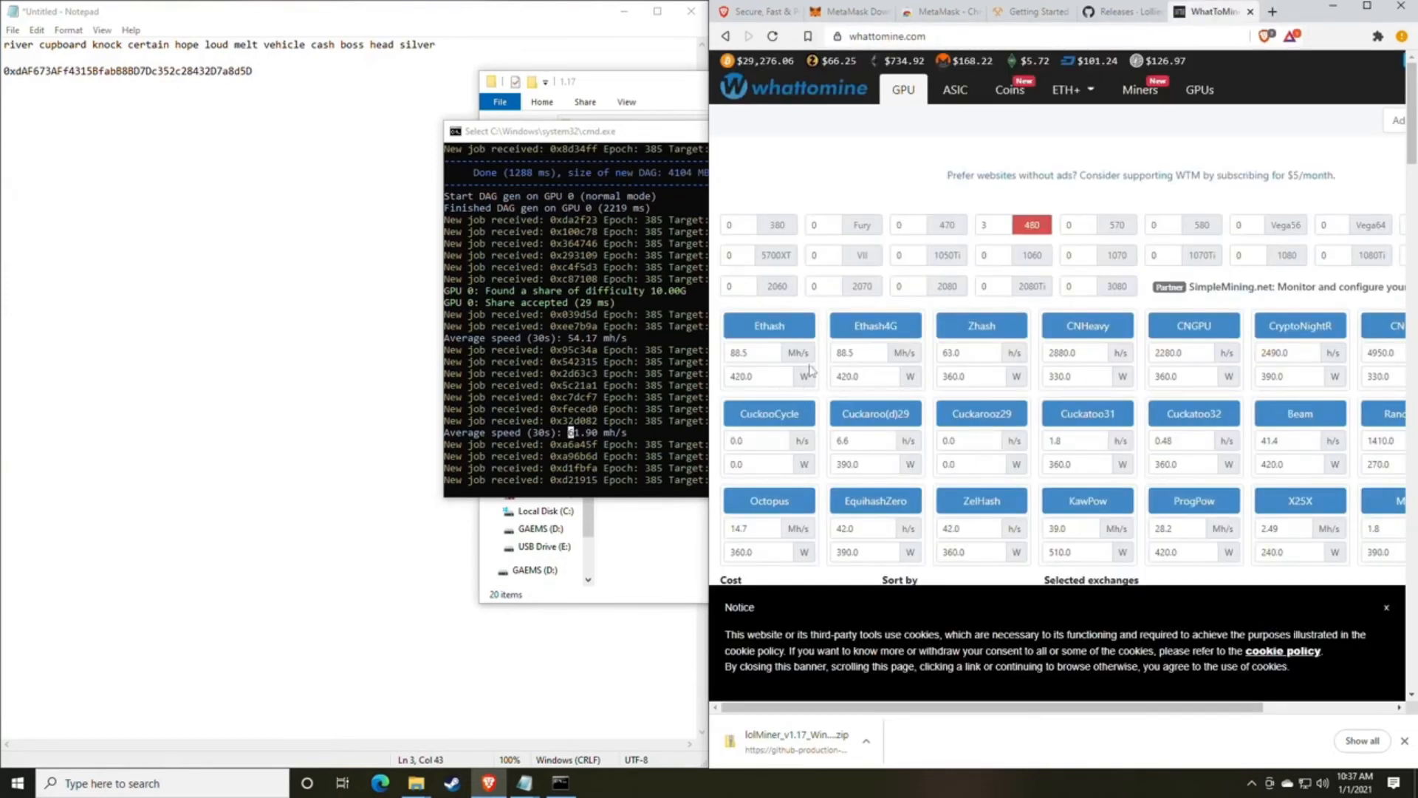
Set the Ethash hashrate to 61 Mh/s and clear its power consumption value.
double_click(768, 353)
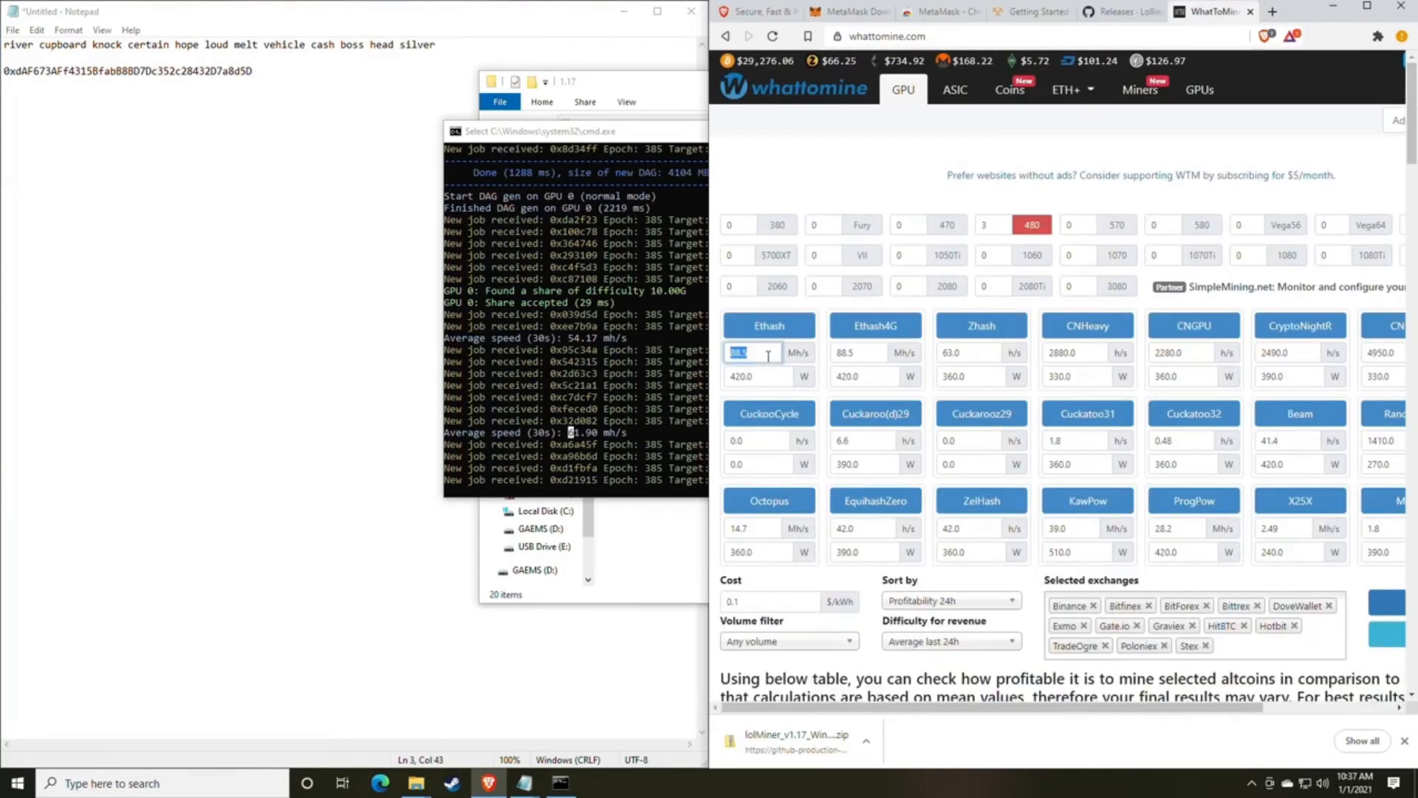
type("61")
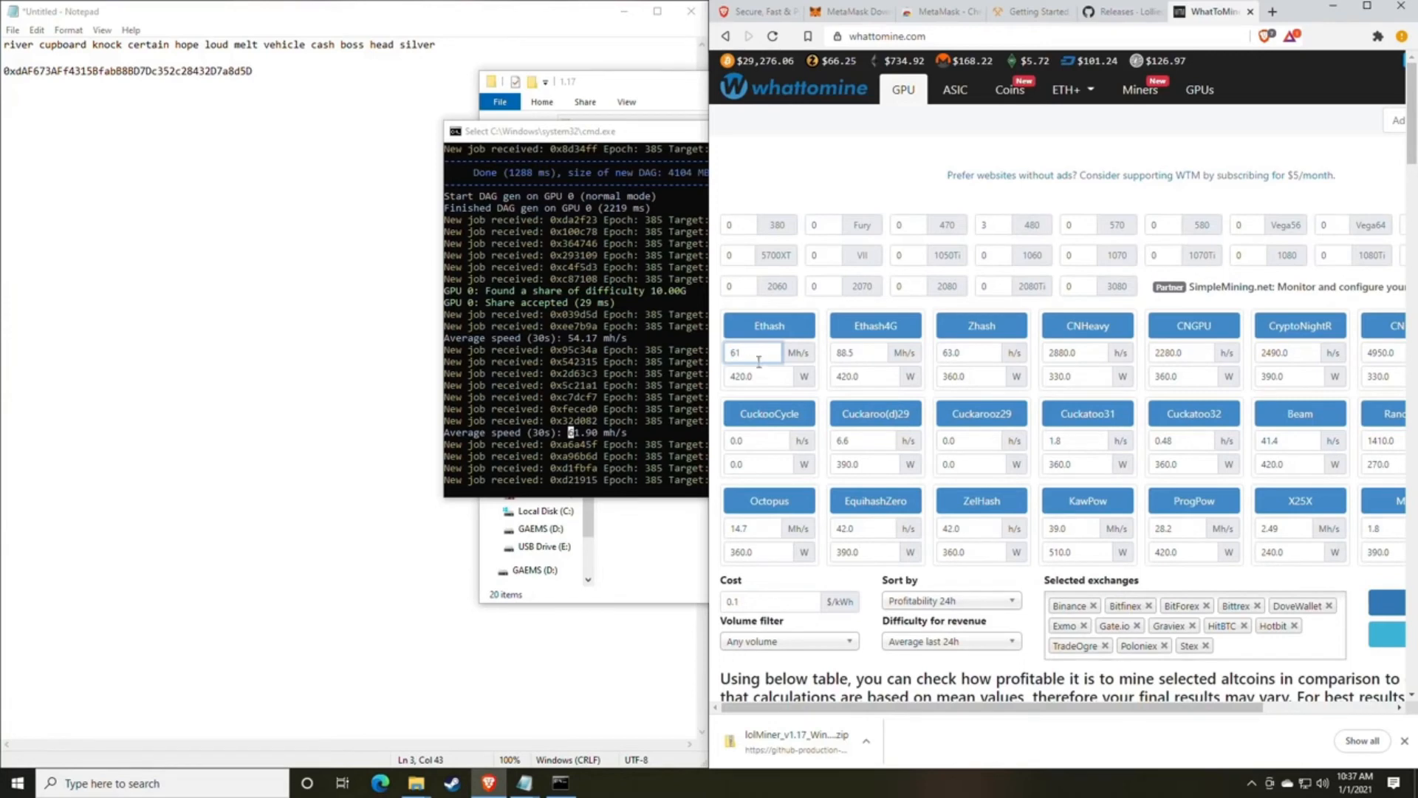
double_click(762, 378)
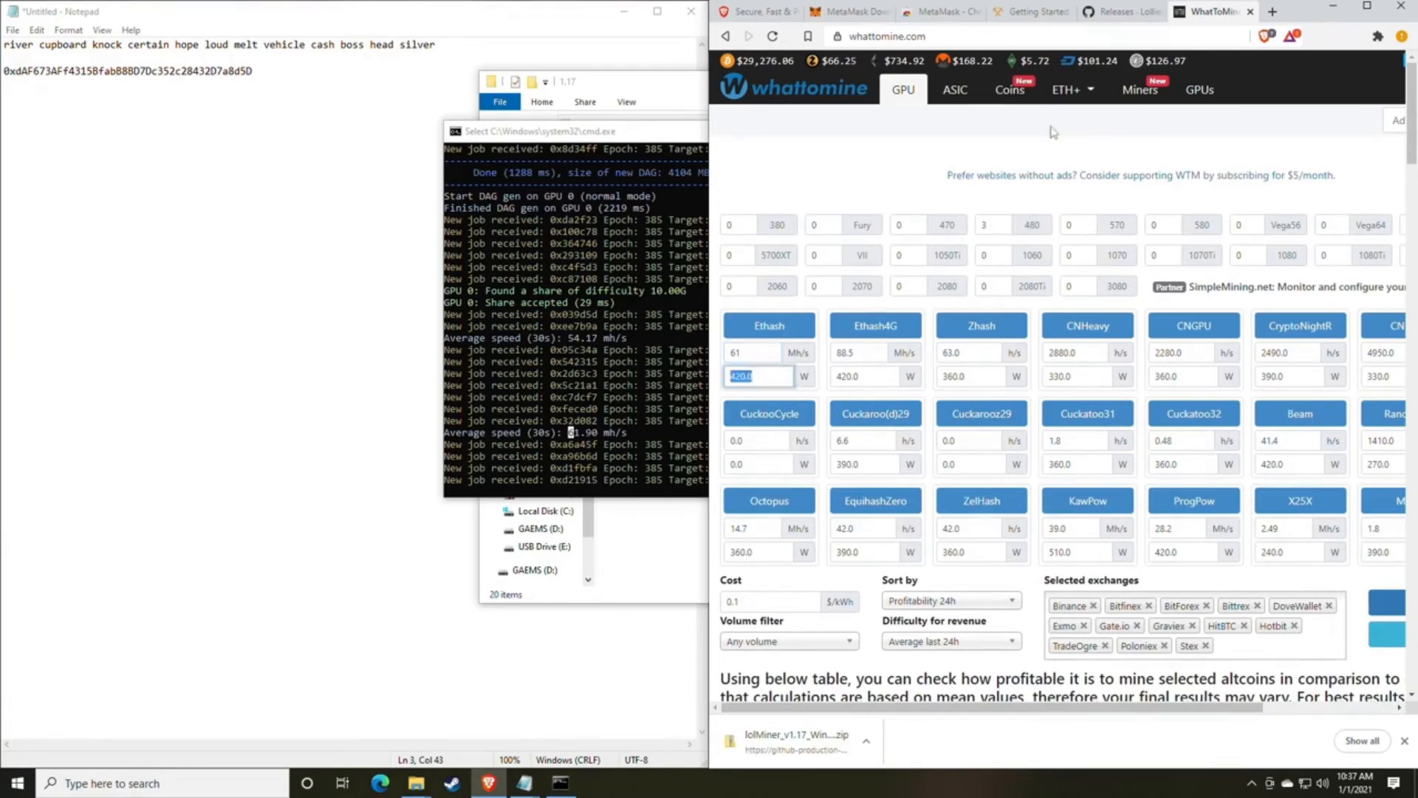
scroll(810, 412, "down", 3)
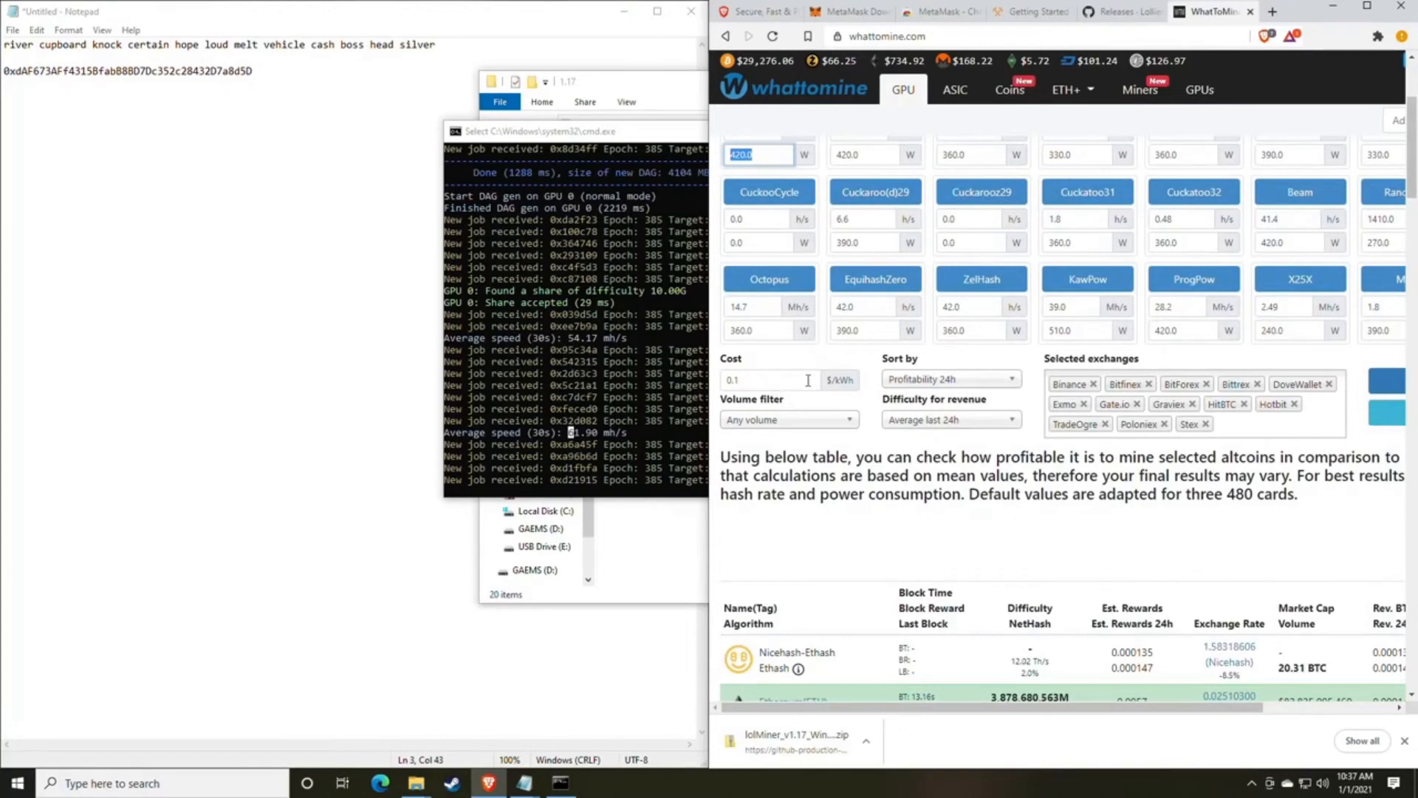
key("BackSpace")
scroll(880, 382, "up", 1)
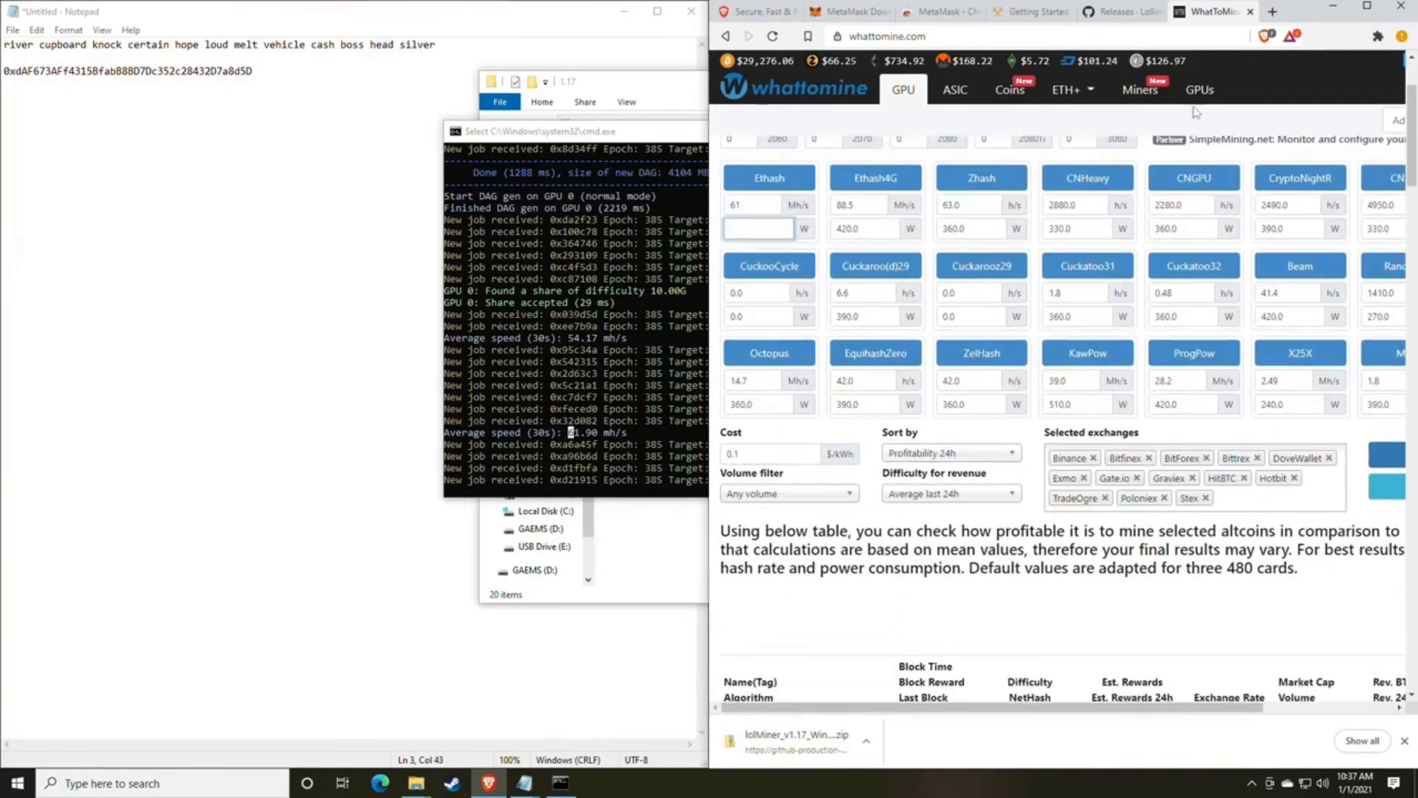
Maximize the browser window, calculate mining profitability, and check the profit in the Ethereum row.
left_click(1368, 10)
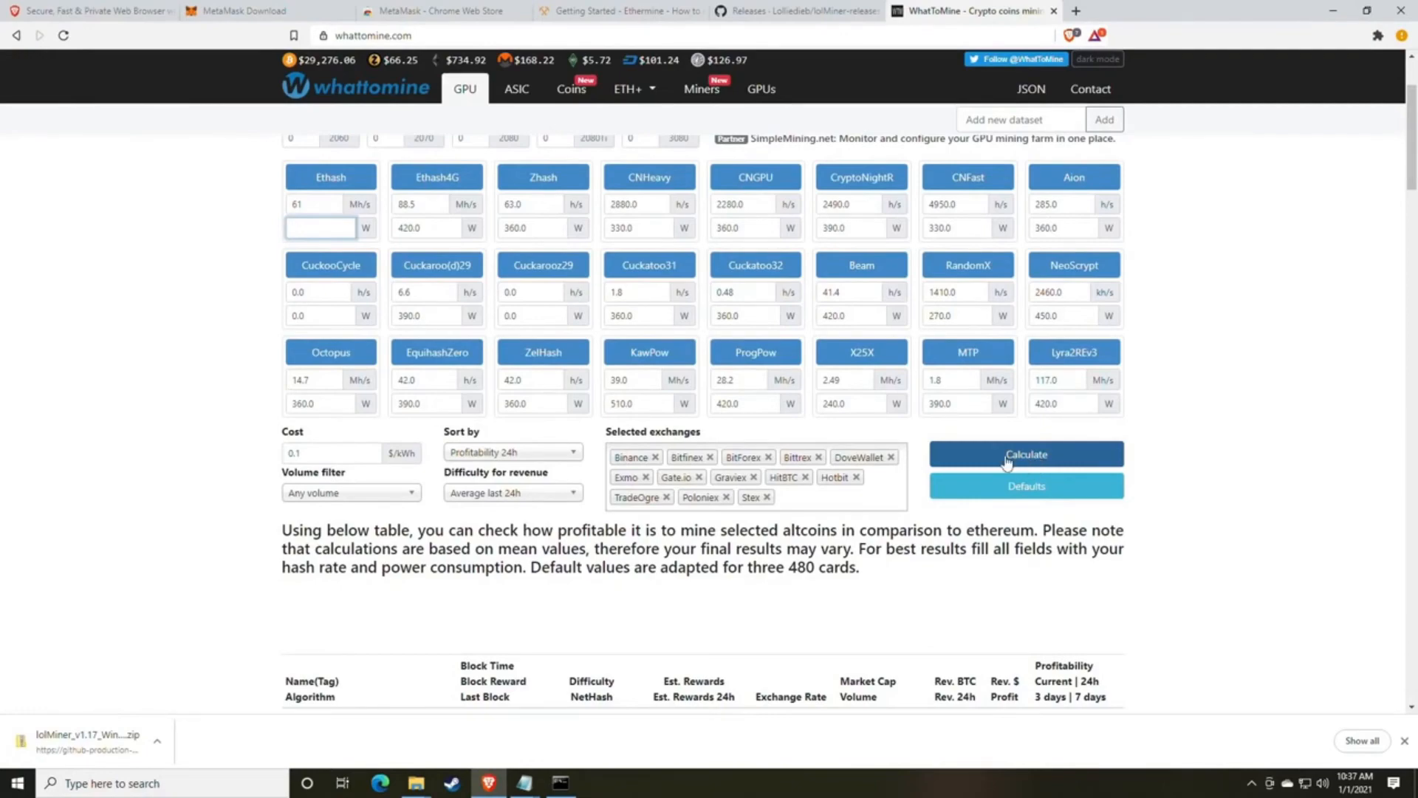
left_click(1006, 462)
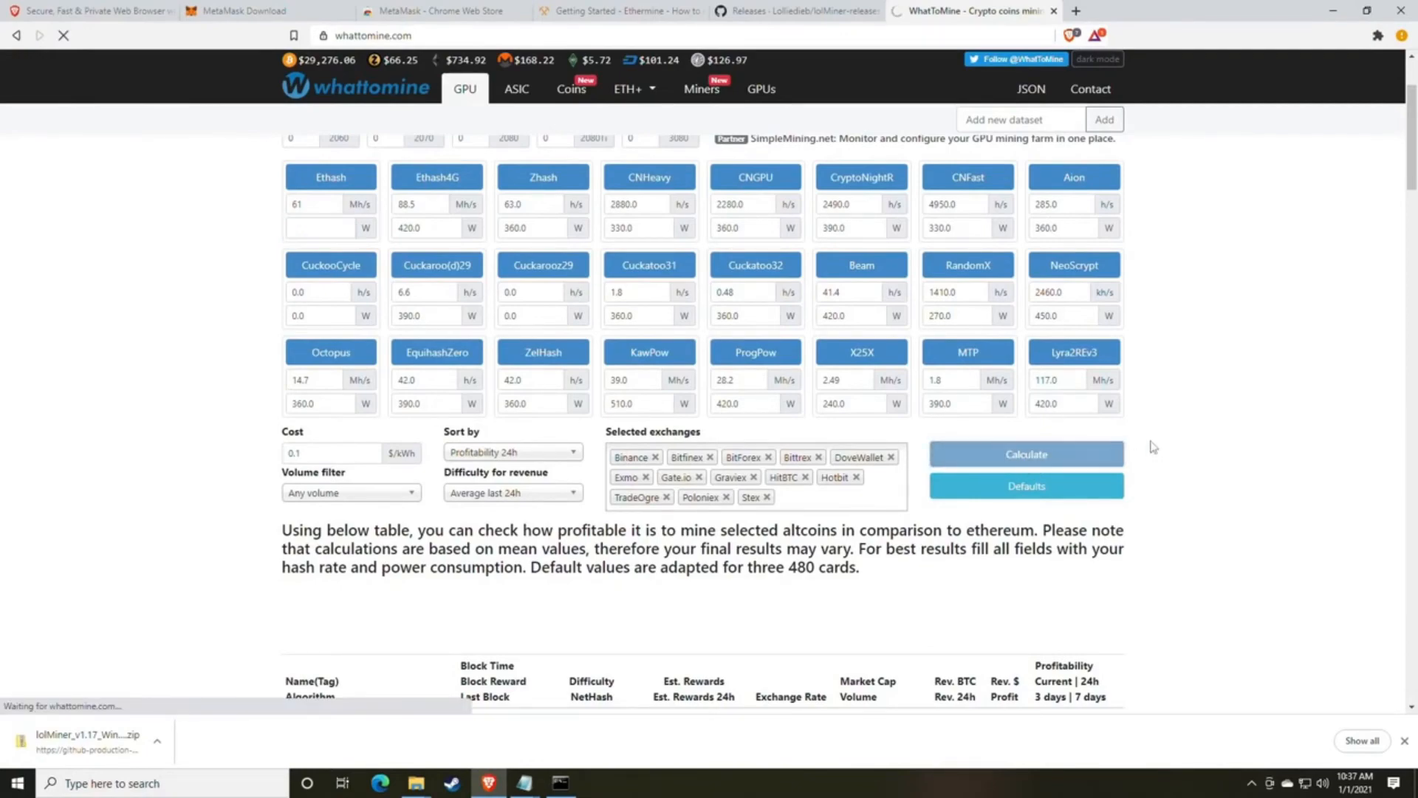
scroll(1153, 447, "down", 6)
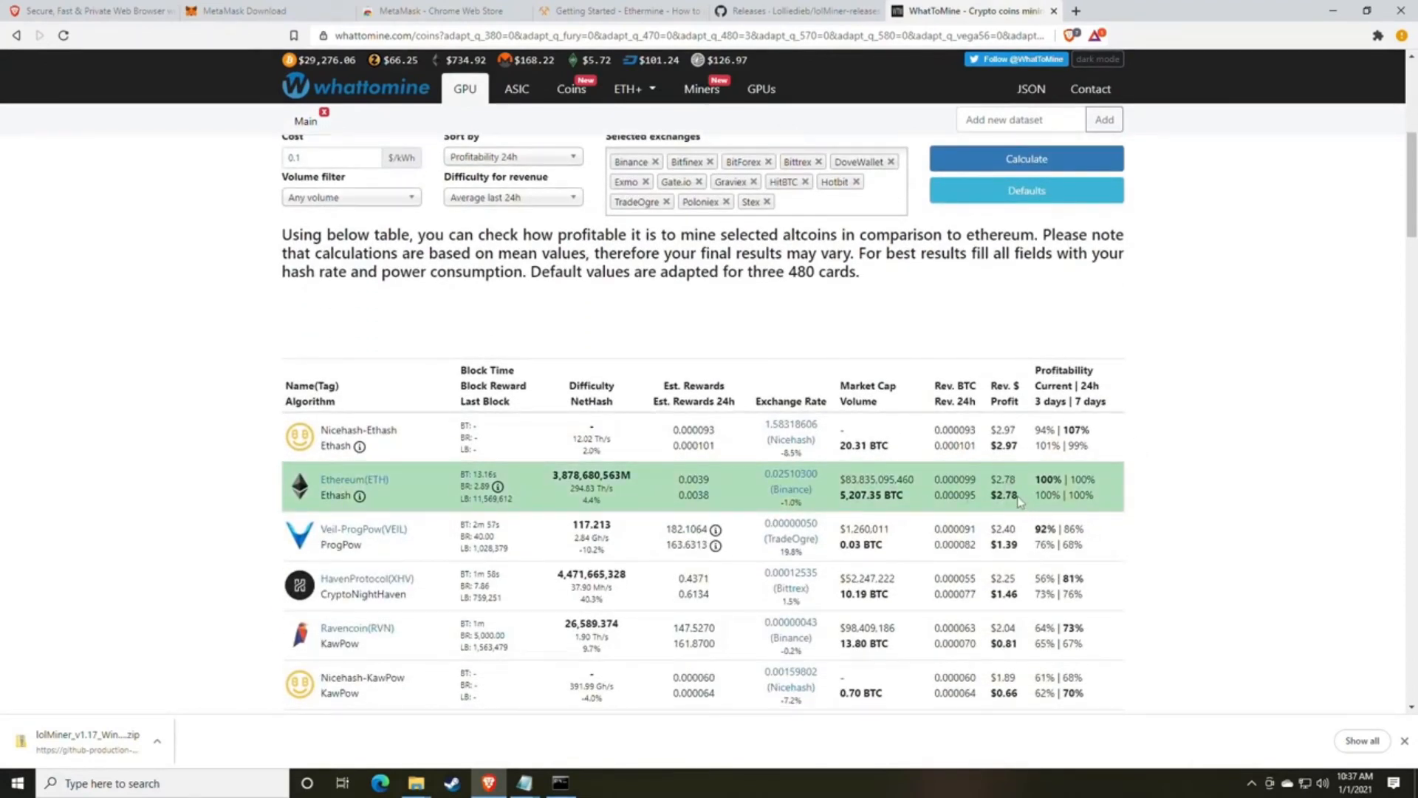
left_click_drag(1019, 497, 957, 511)
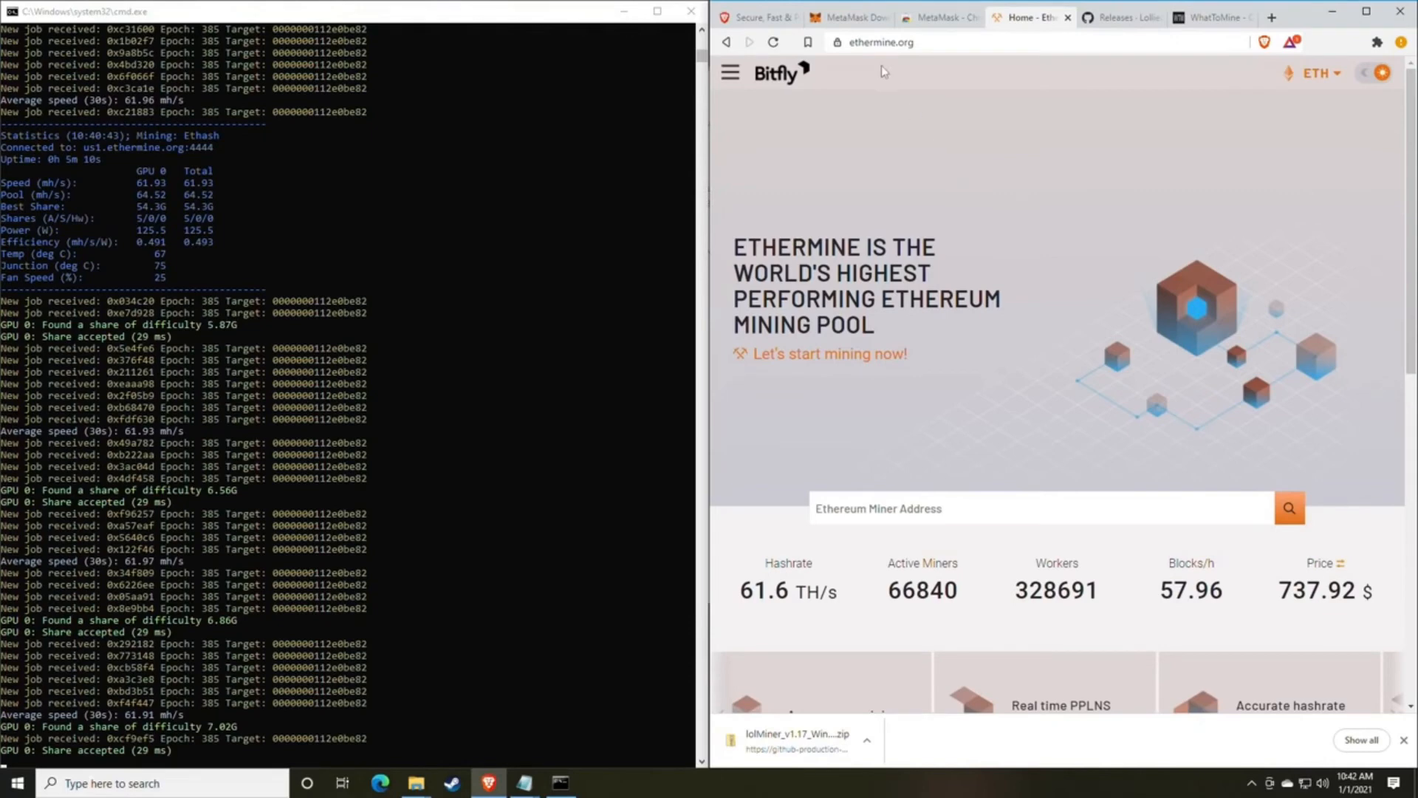
left_click(730, 73)
left_click(730, 72)
Bring up mine_eth.bat in Notepad and copy the wallet address from its WALLET line.
scroll(928, 230, "down", 2)
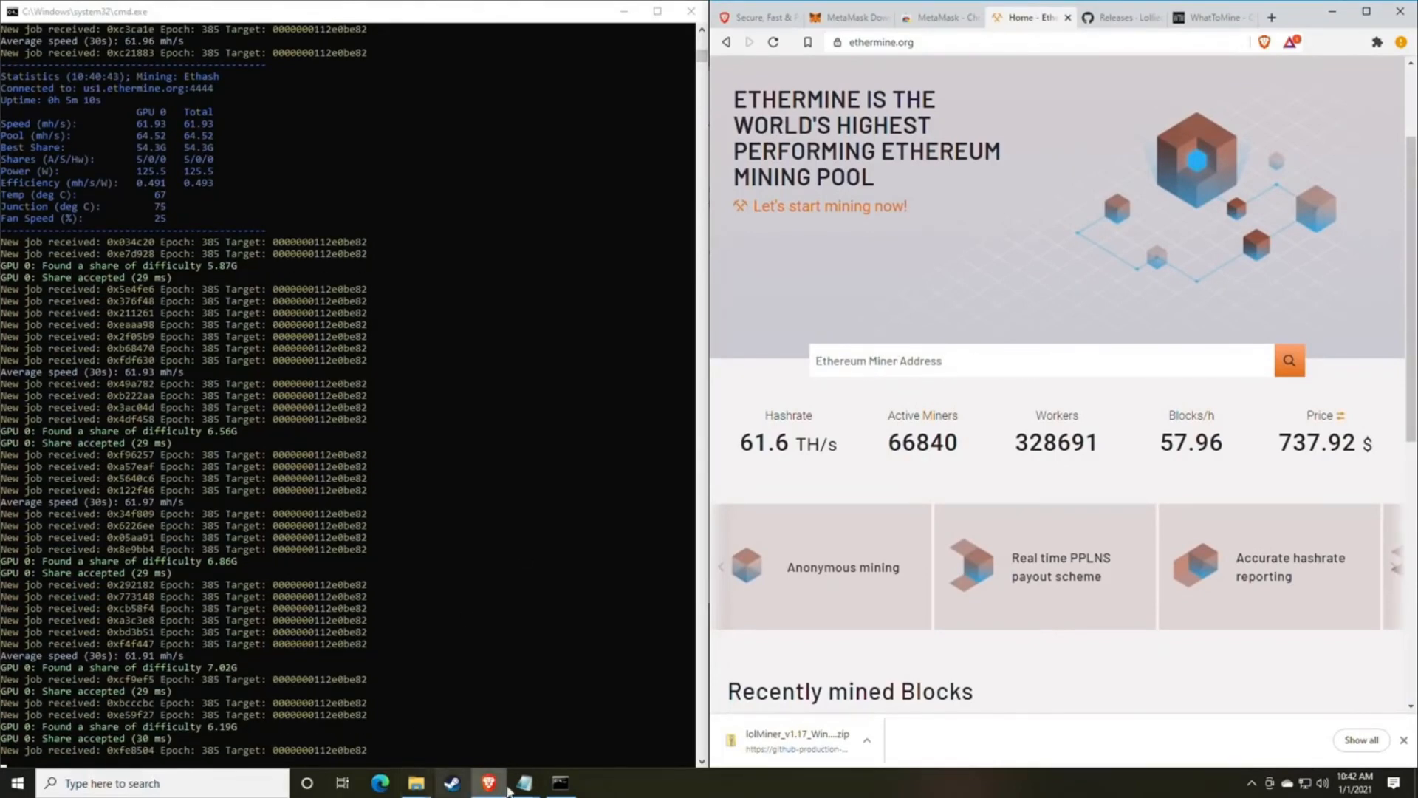
mouse_move(525, 781)
left_click(568, 709)
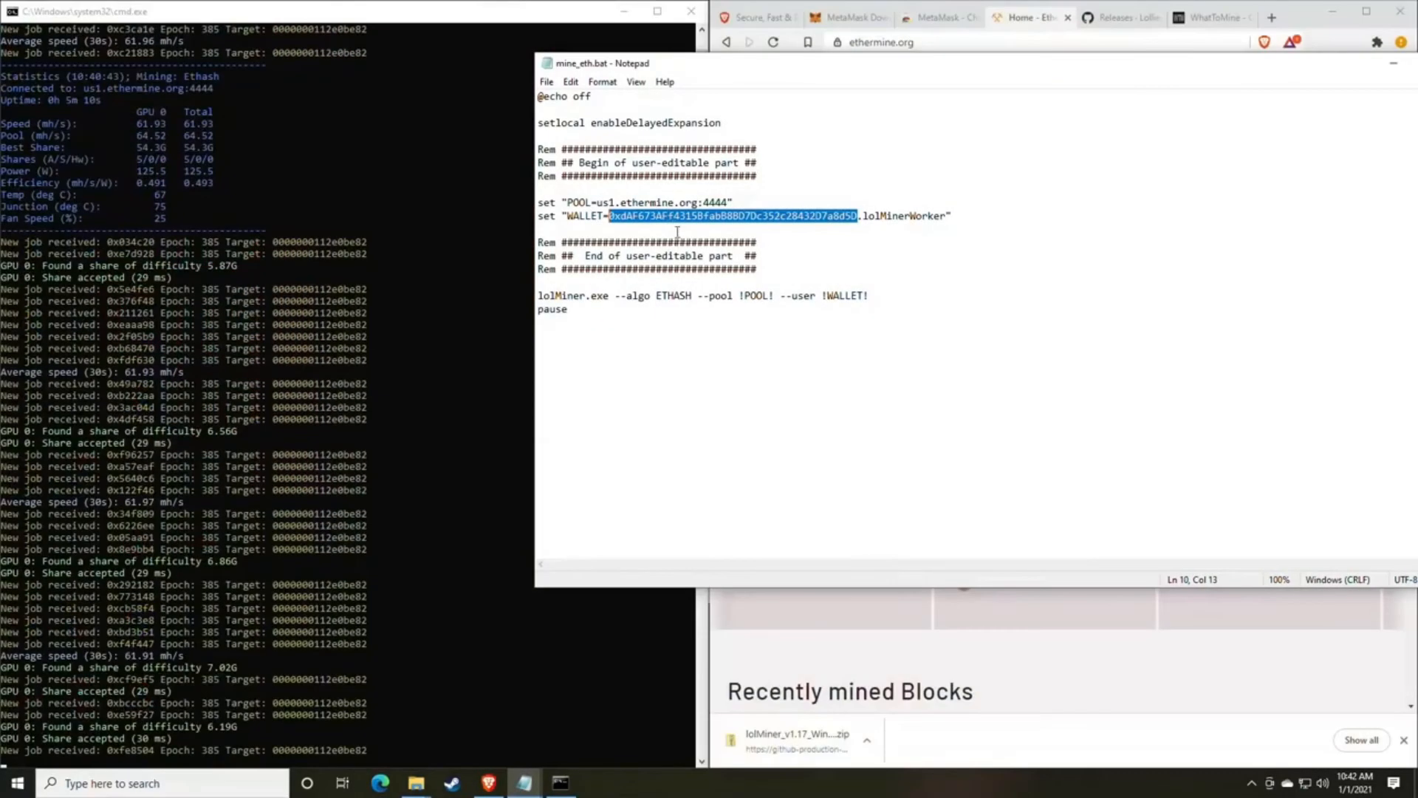
right_click(680, 221)
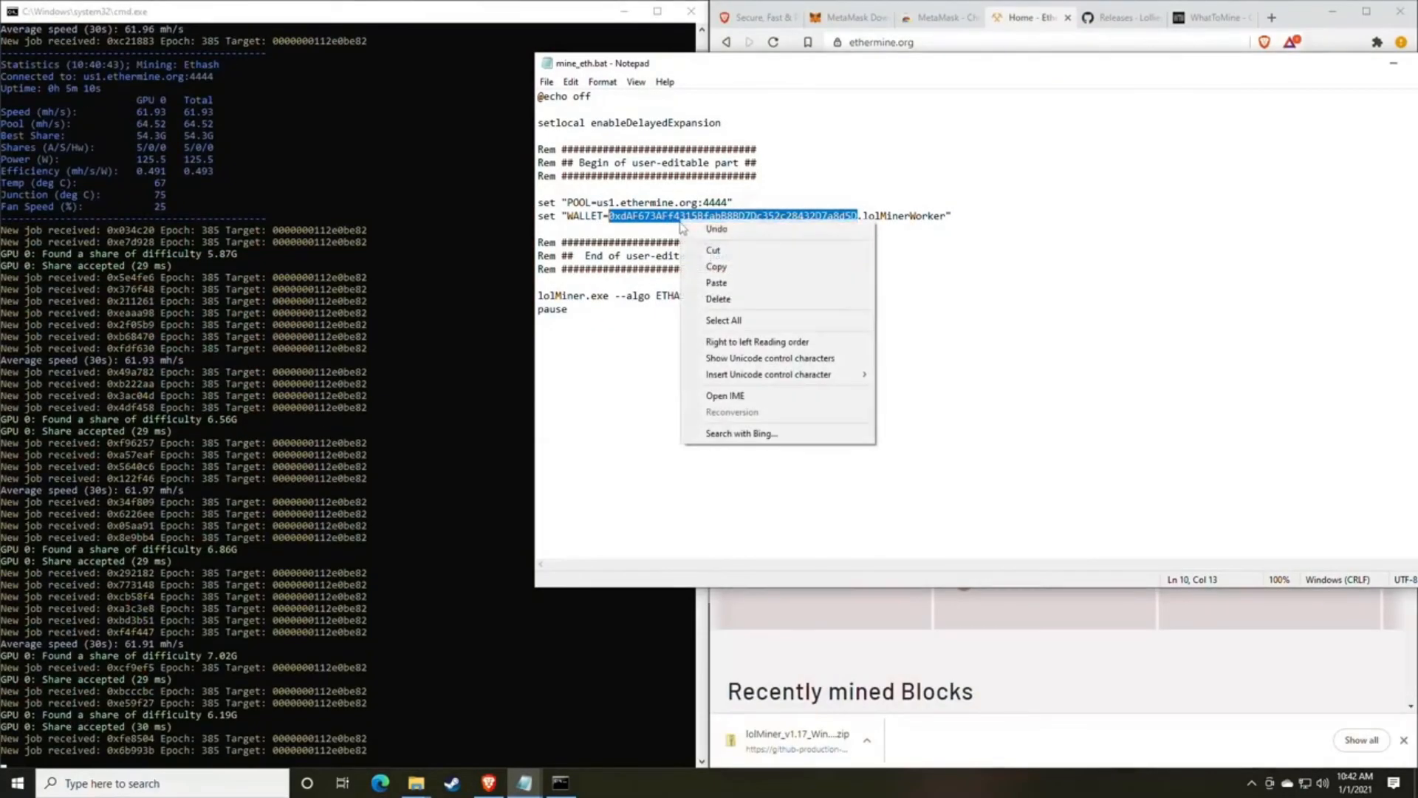
left_click(728, 268)
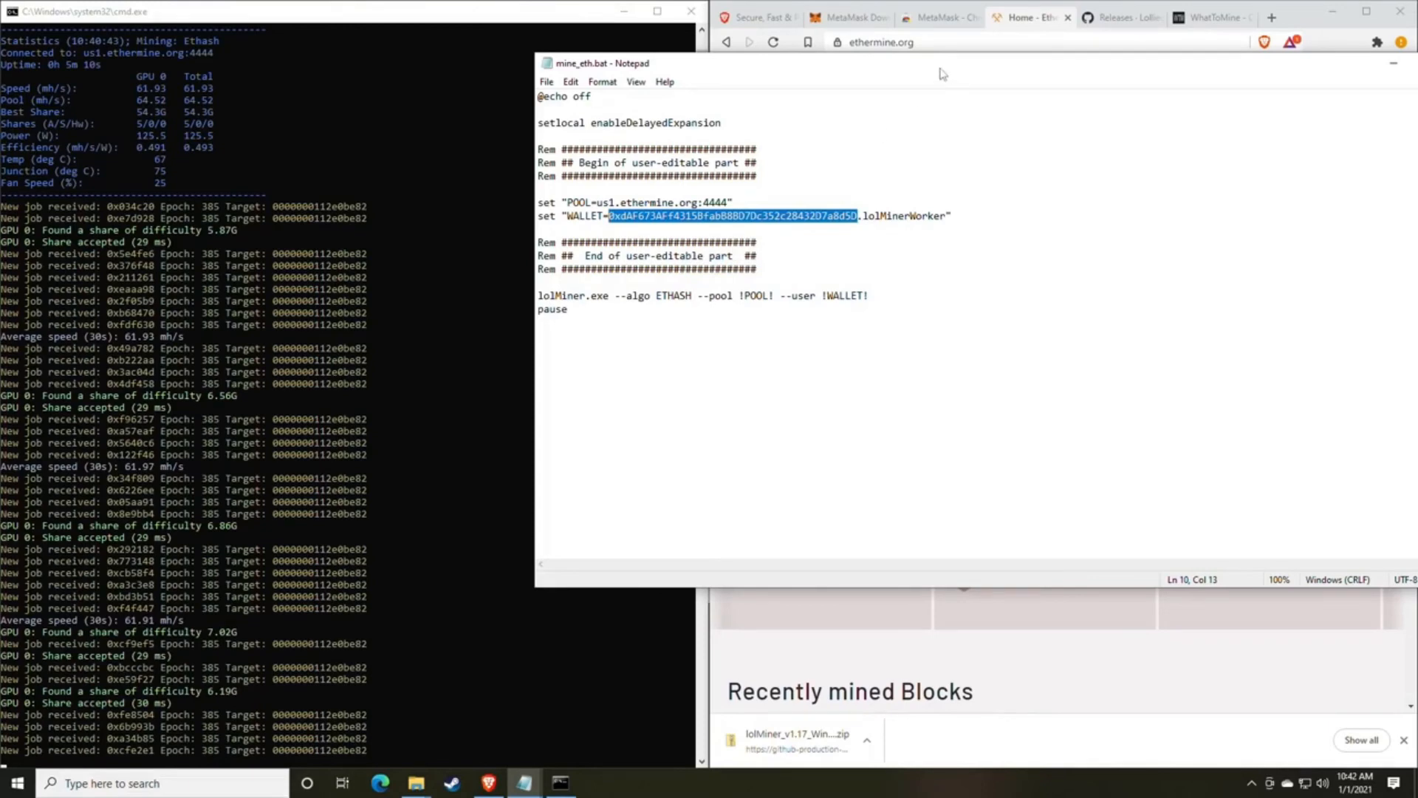
Move the Notepad window off the Ethermine page and look up the copied wallet address as the Ethereum miner address.
left_click_drag(941, 63, 670, 169)
left_click(971, 354)
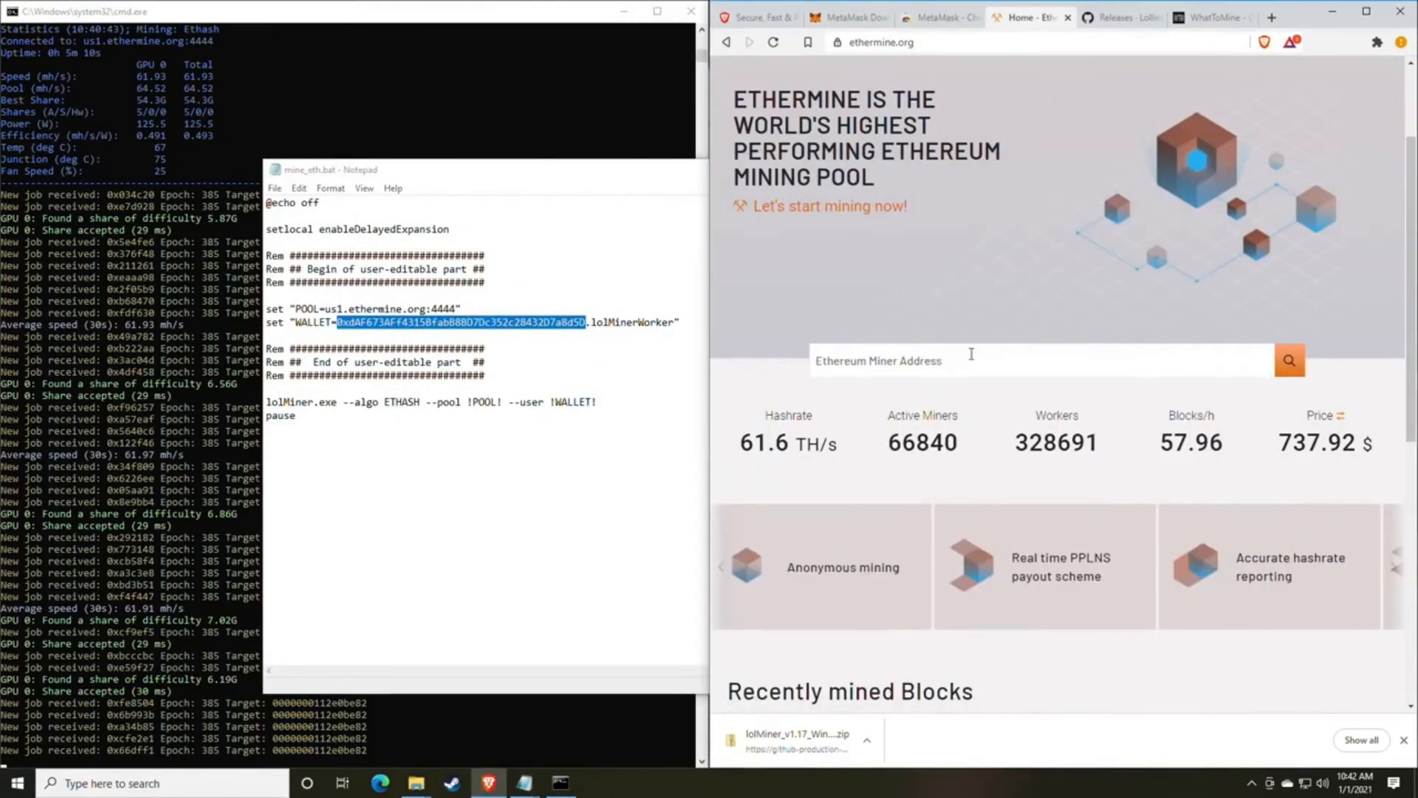
left_click(932, 362)
right_click(904, 364)
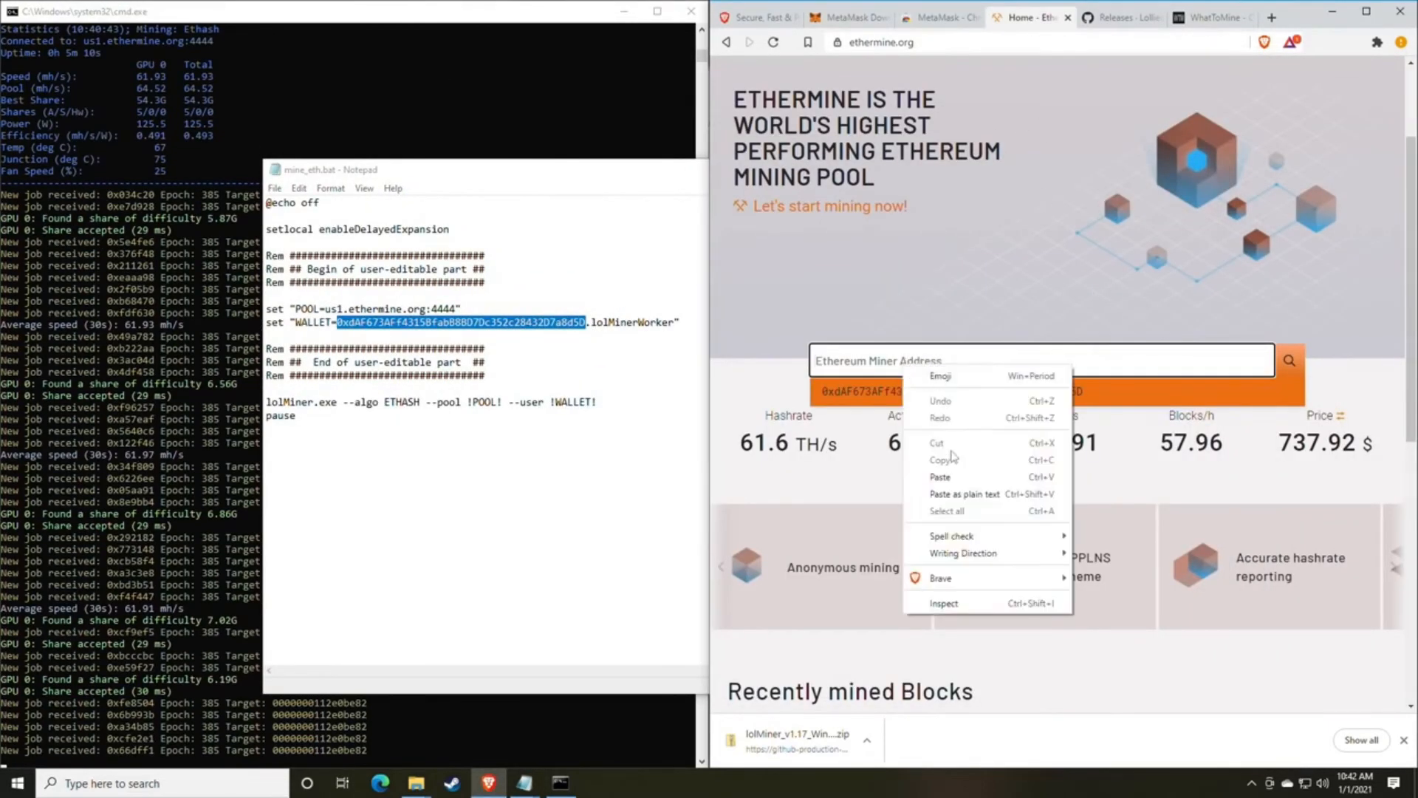
left_click(949, 475)
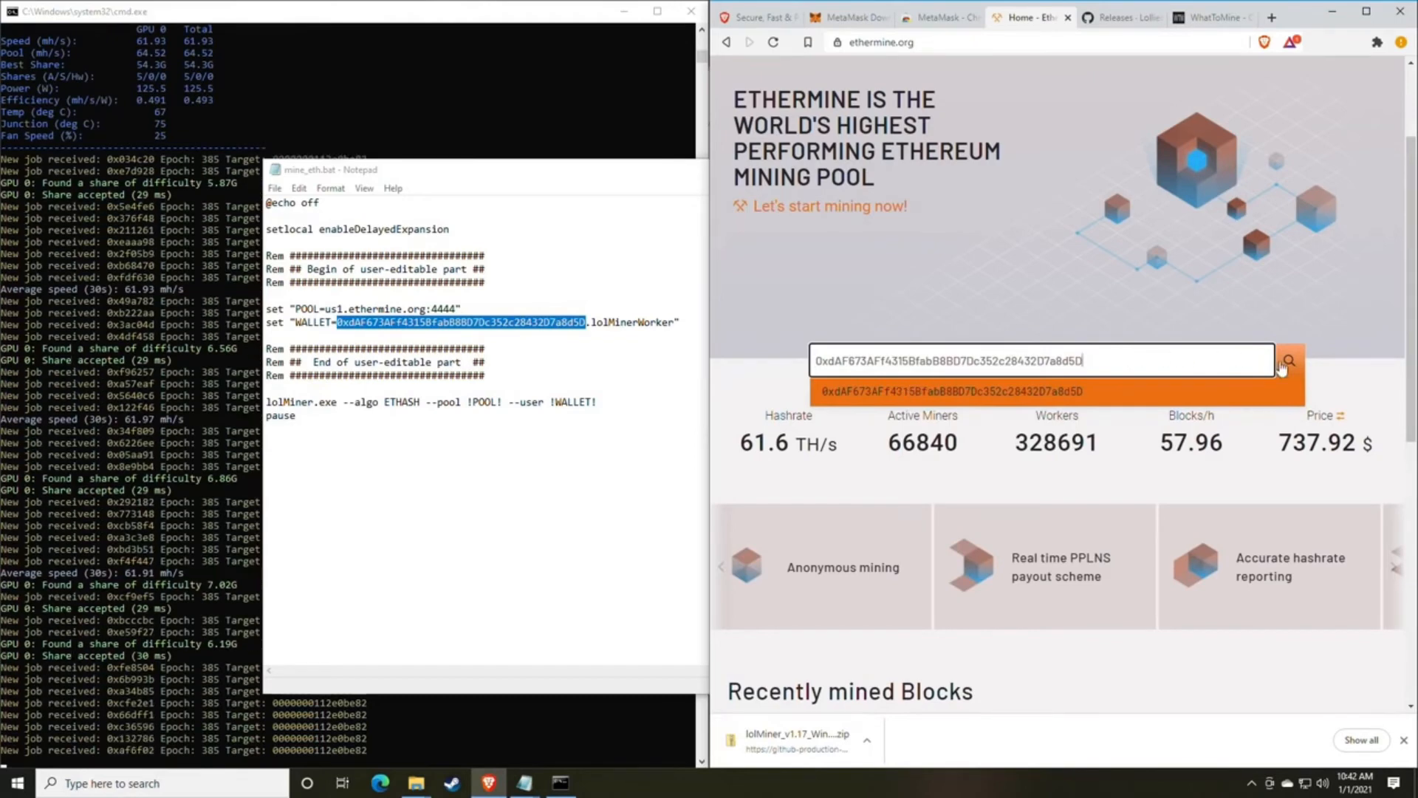
key("Return")
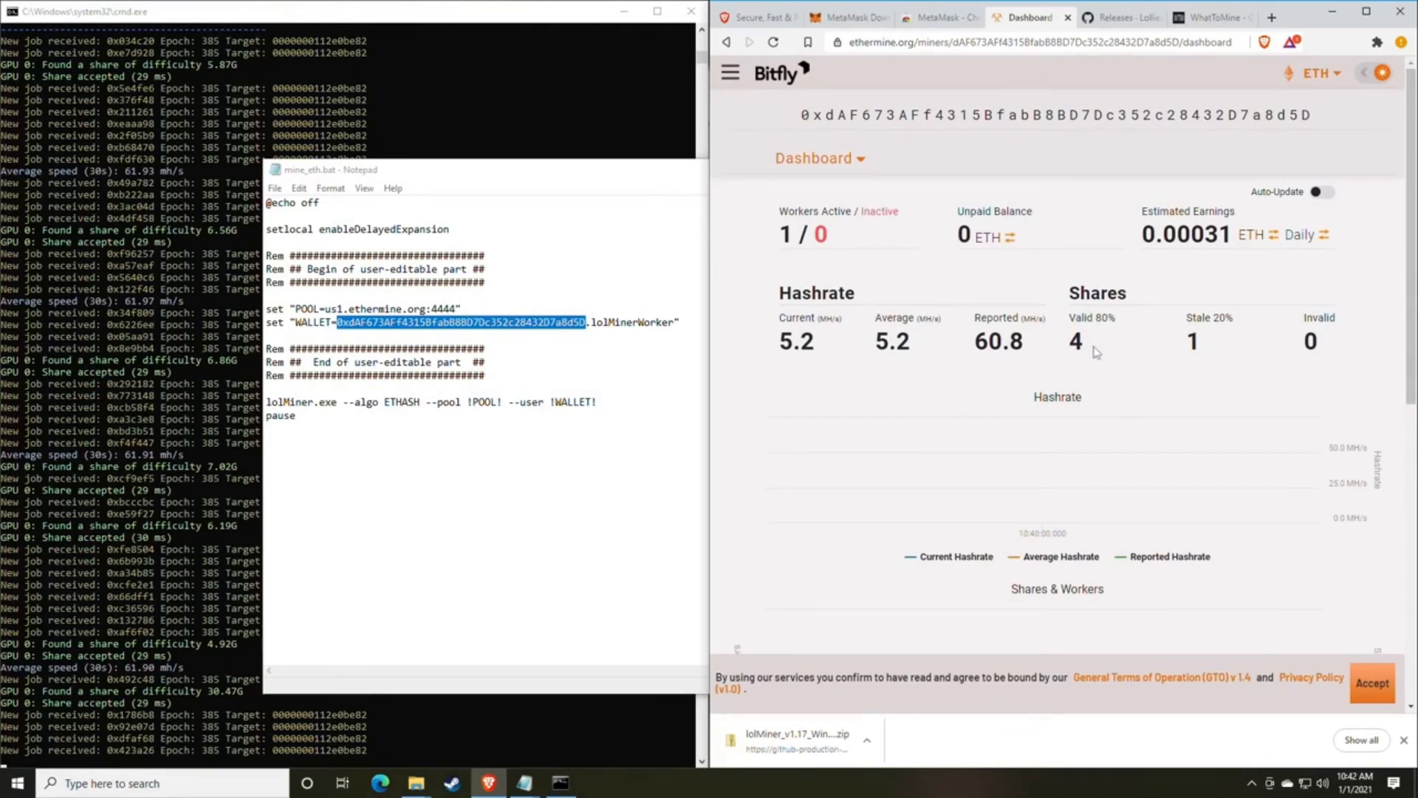
Examine the reported and current hashrates and the active and inactive worker counts on the miner dashboard.
left_click_drag(1029, 346, 968, 346)
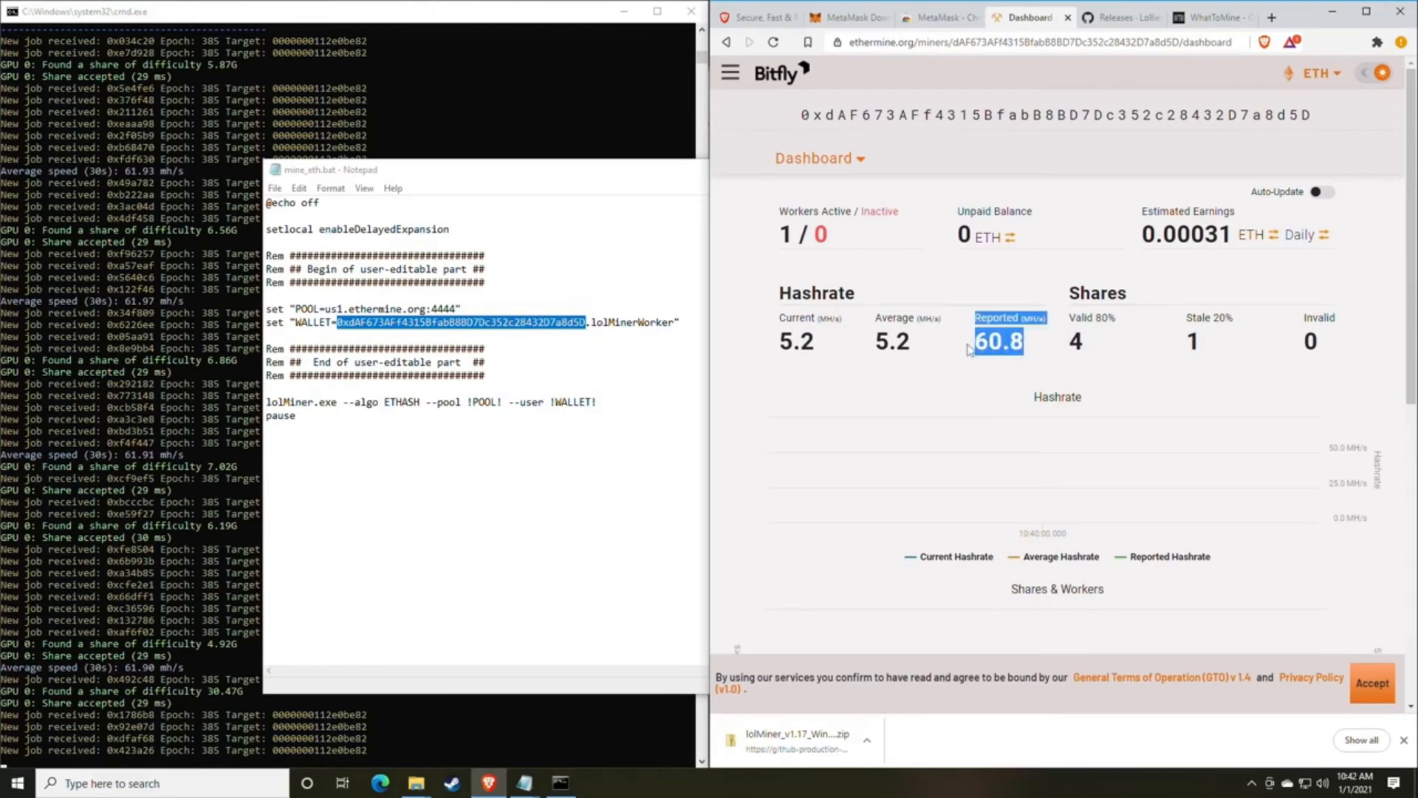
left_click(1021, 344)
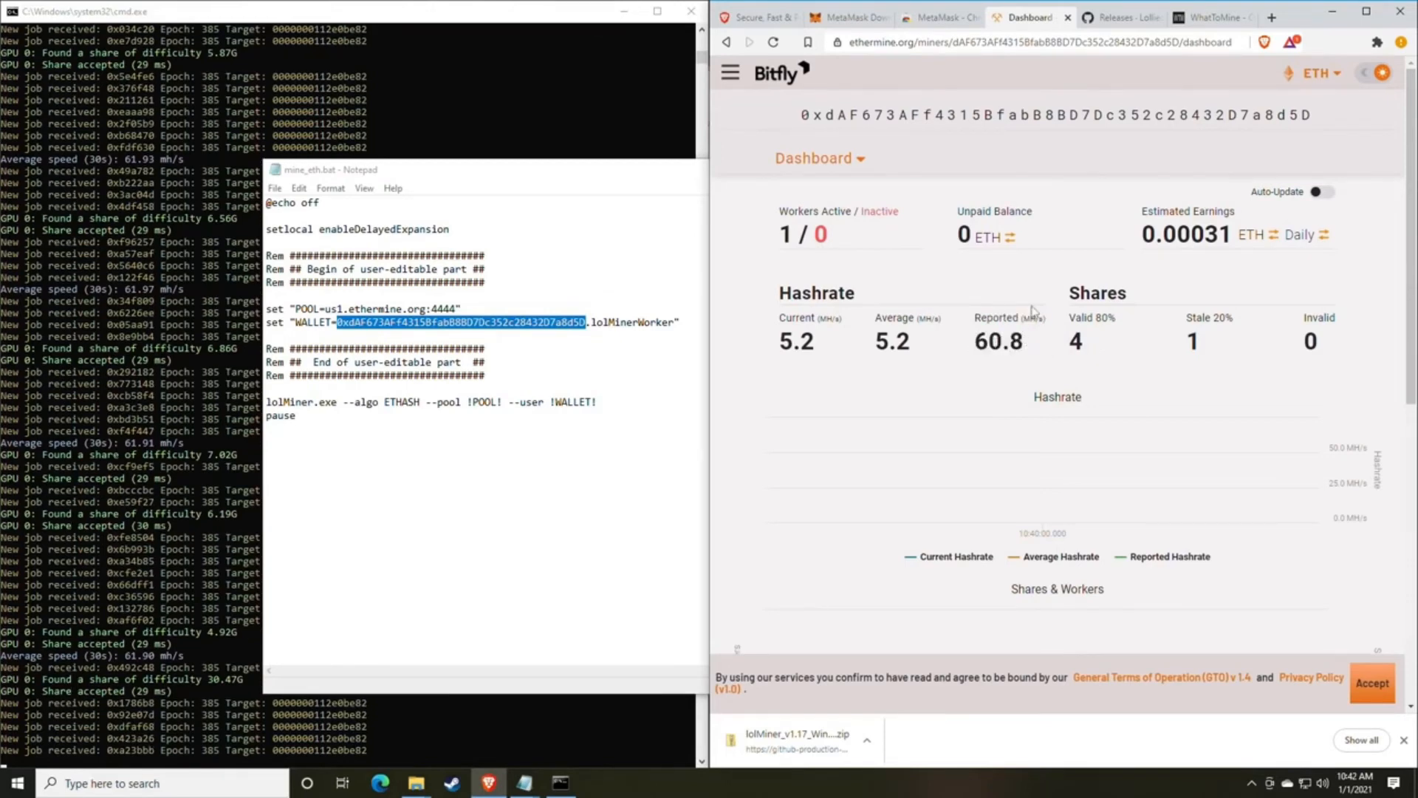
scroll(1019, 305, "down", 1)
left_click_drag(815, 267, 795, 267)
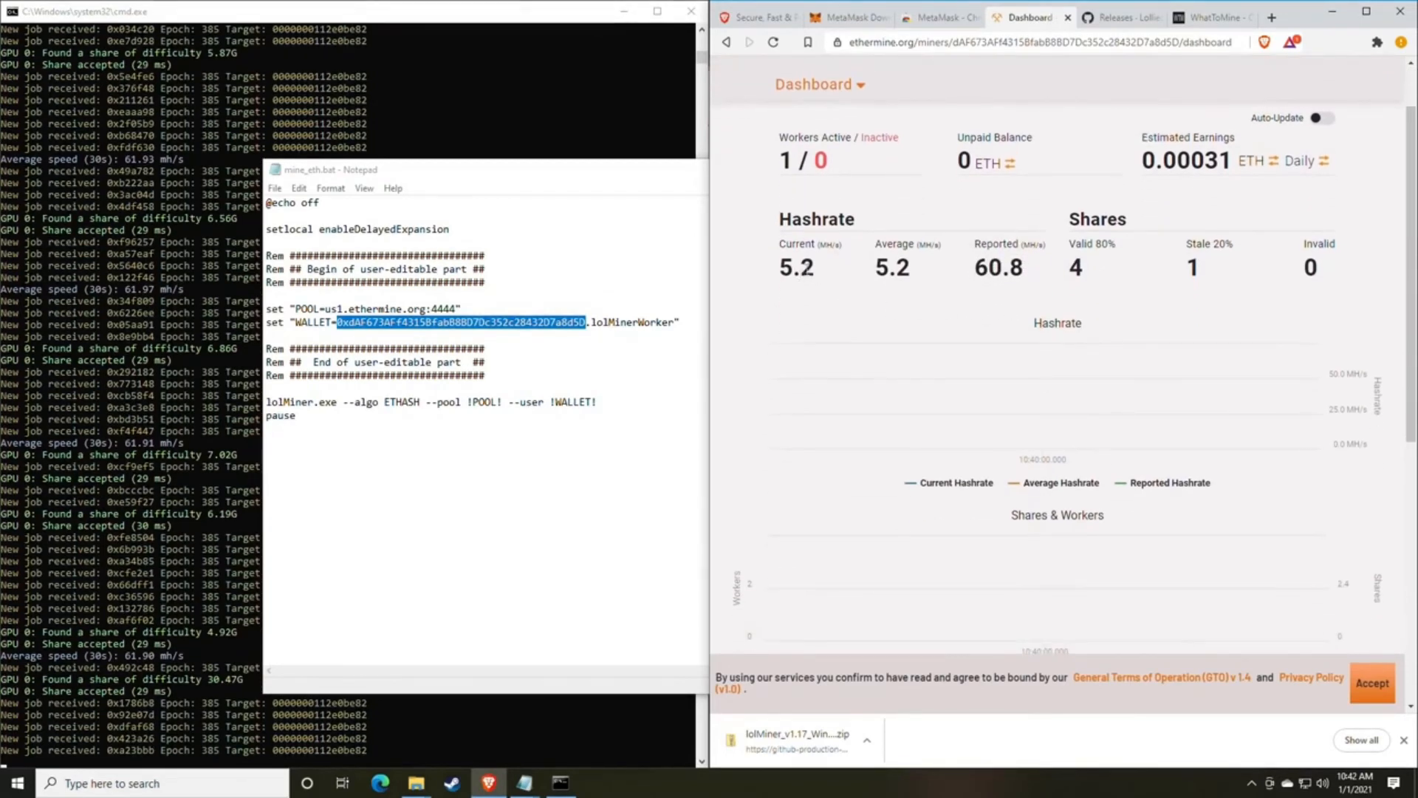
left_click(852, 277)
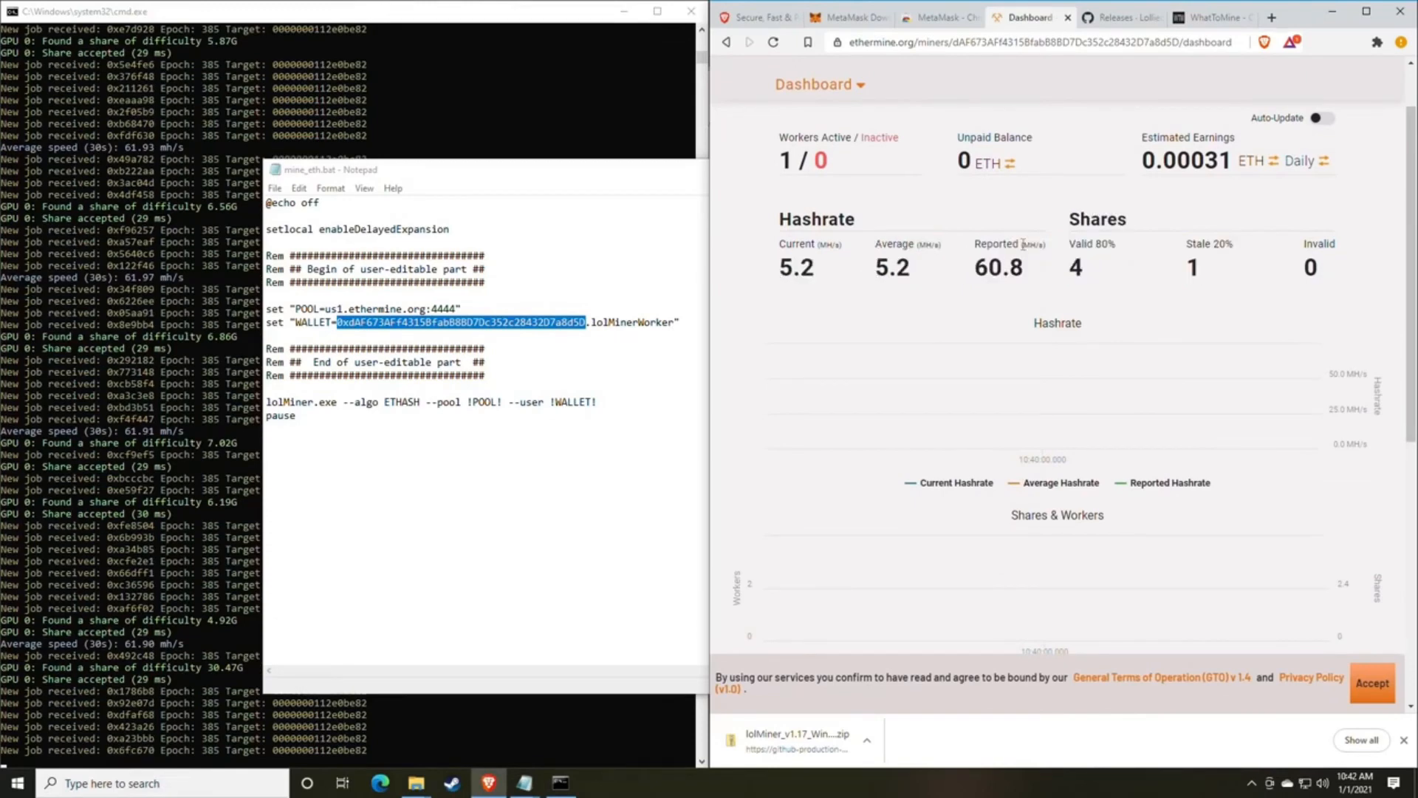
left_click_drag(803, 139, 826, 161)
left_click(839, 155)
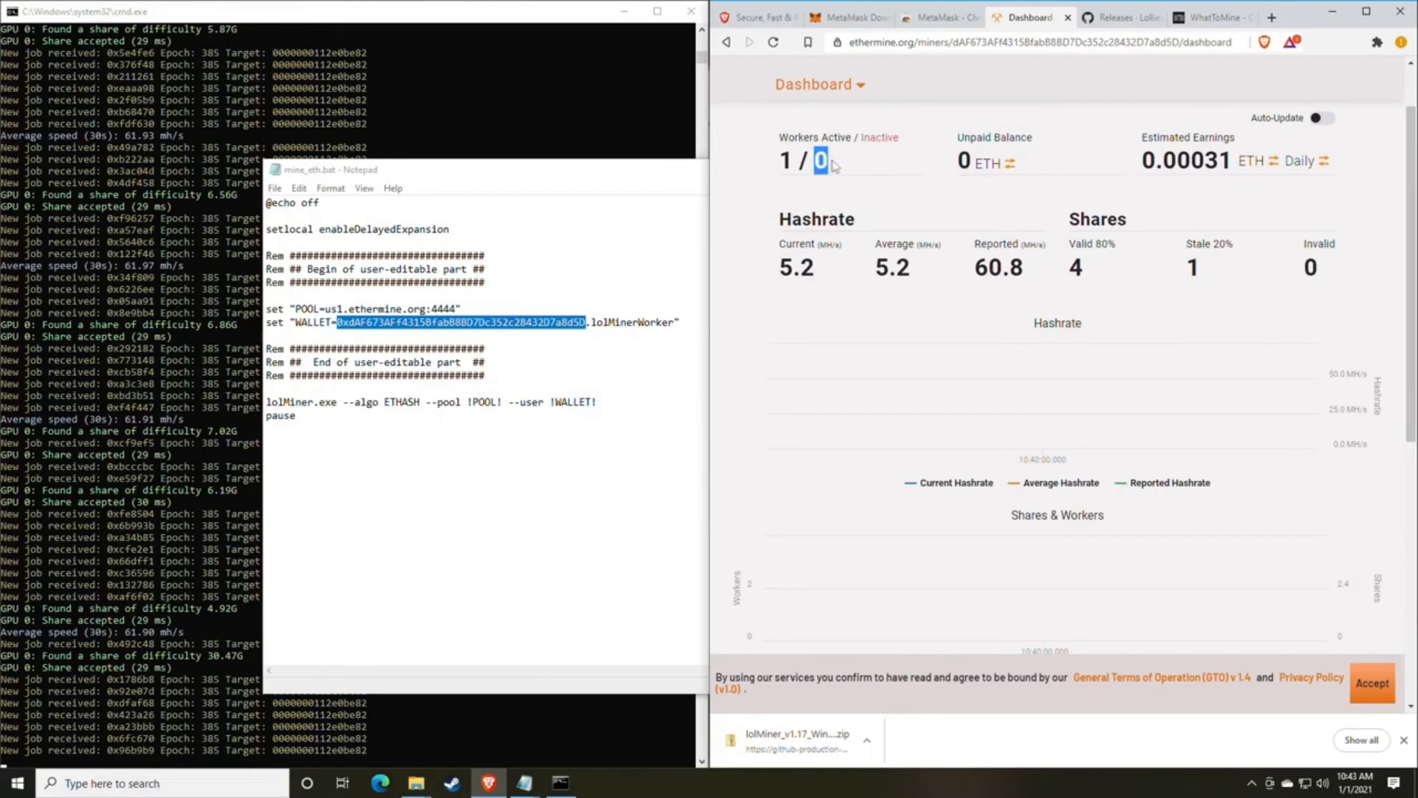
left_click(838, 167)
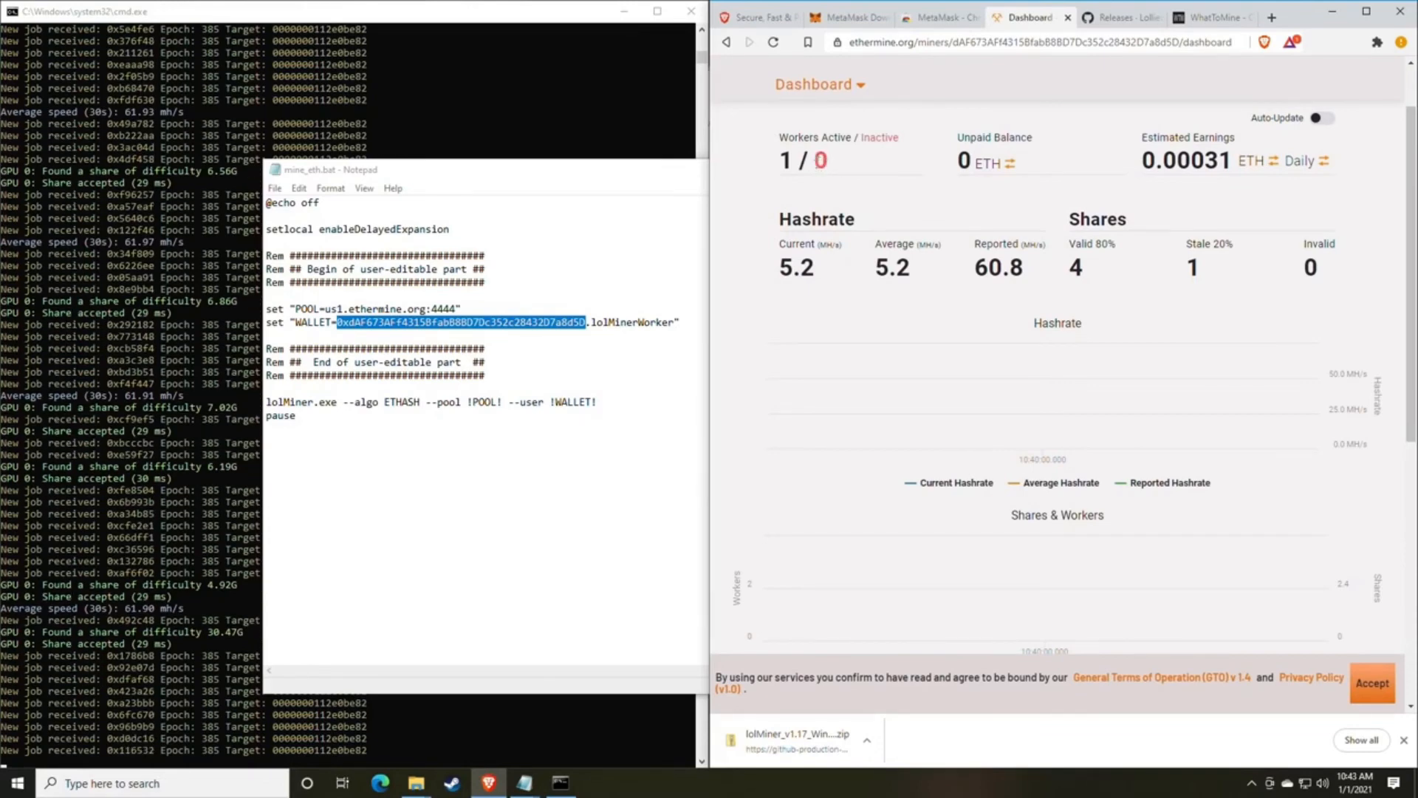
left_click_drag(817, 161, 841, 169)
left_click(860, 172)
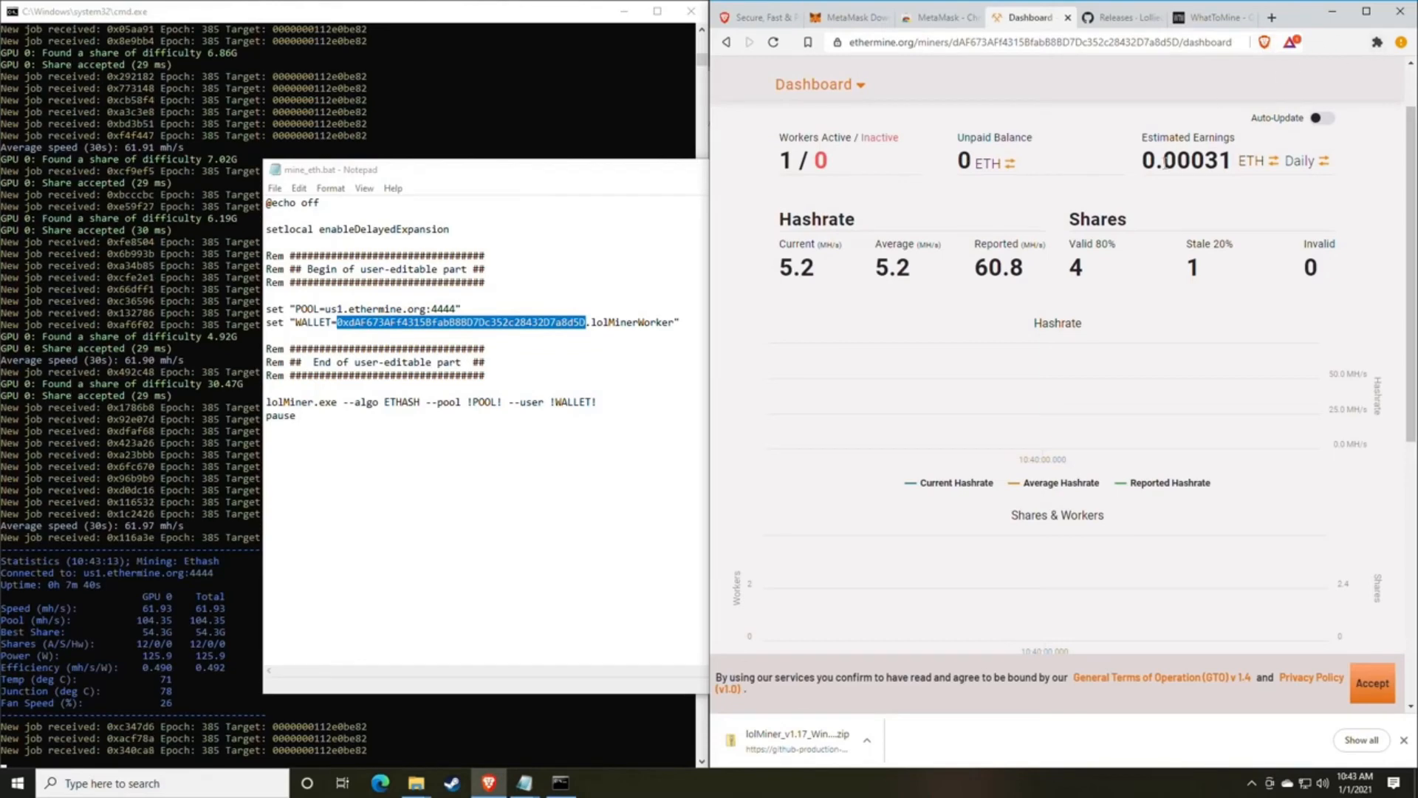
Switch the dashboard's estimated earnings to monthly figures in USD.
scroll(1120, 241, "up", 1)
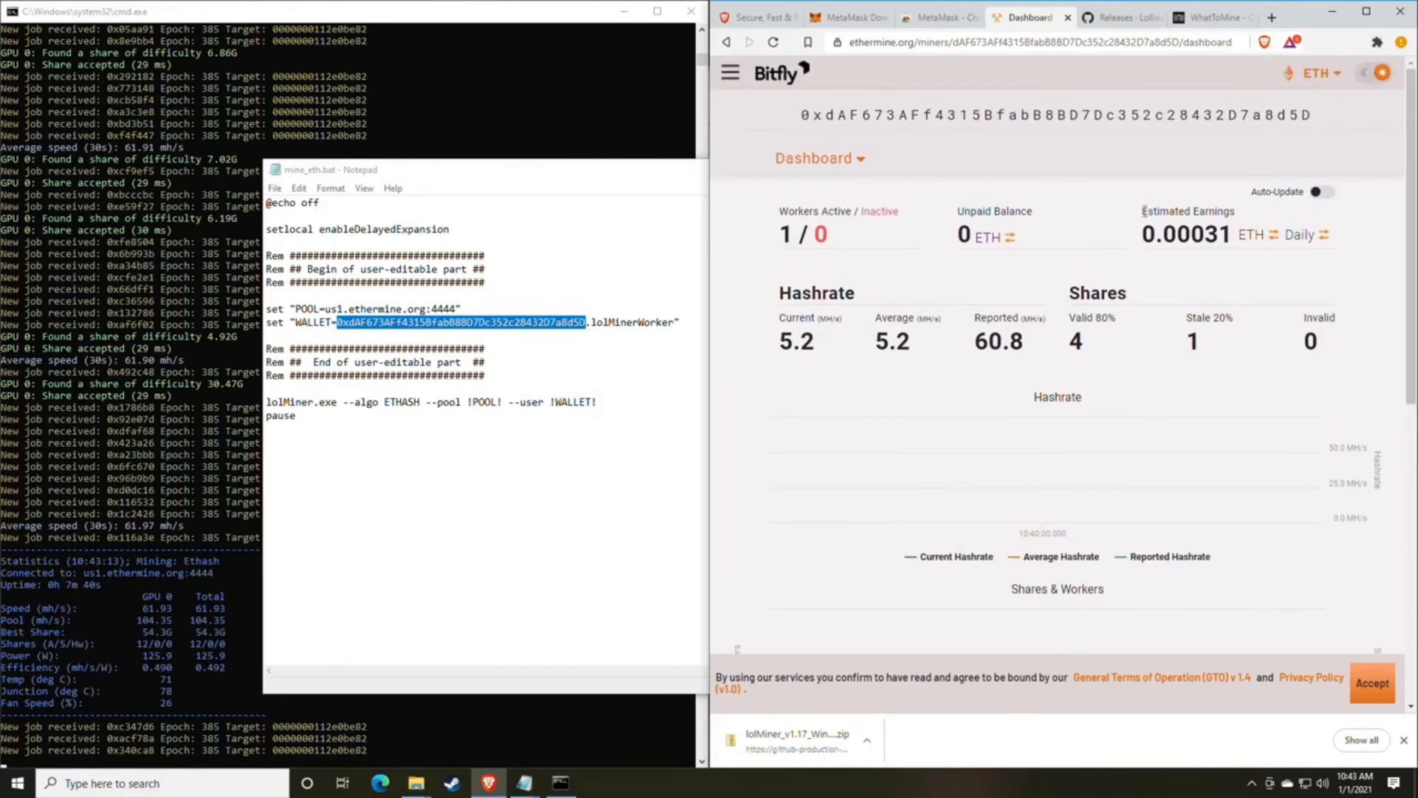
left_click_drag(1144, 212, 1233, 213)
left_click(1220, 235)
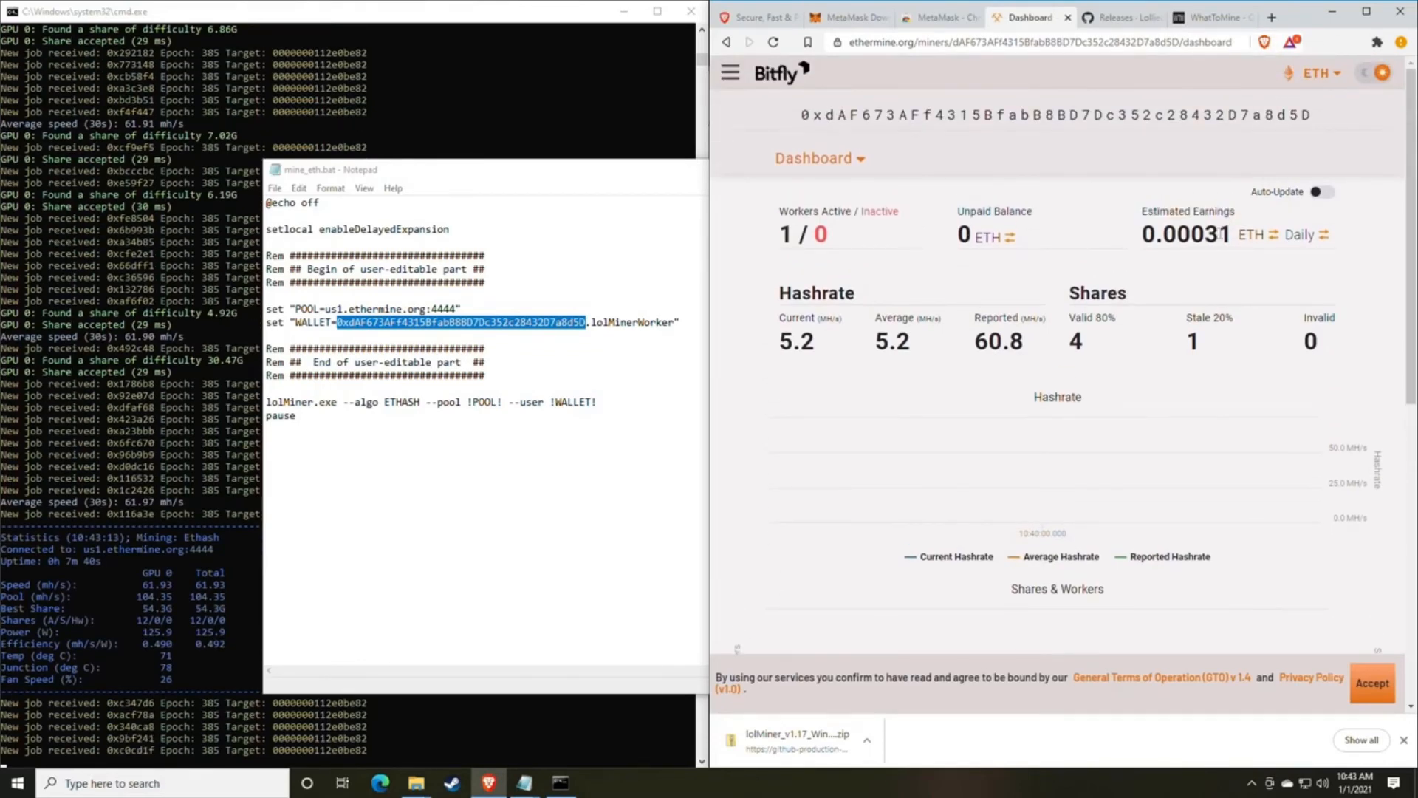
left_click(1299, 238)
left_click(1303, 241)
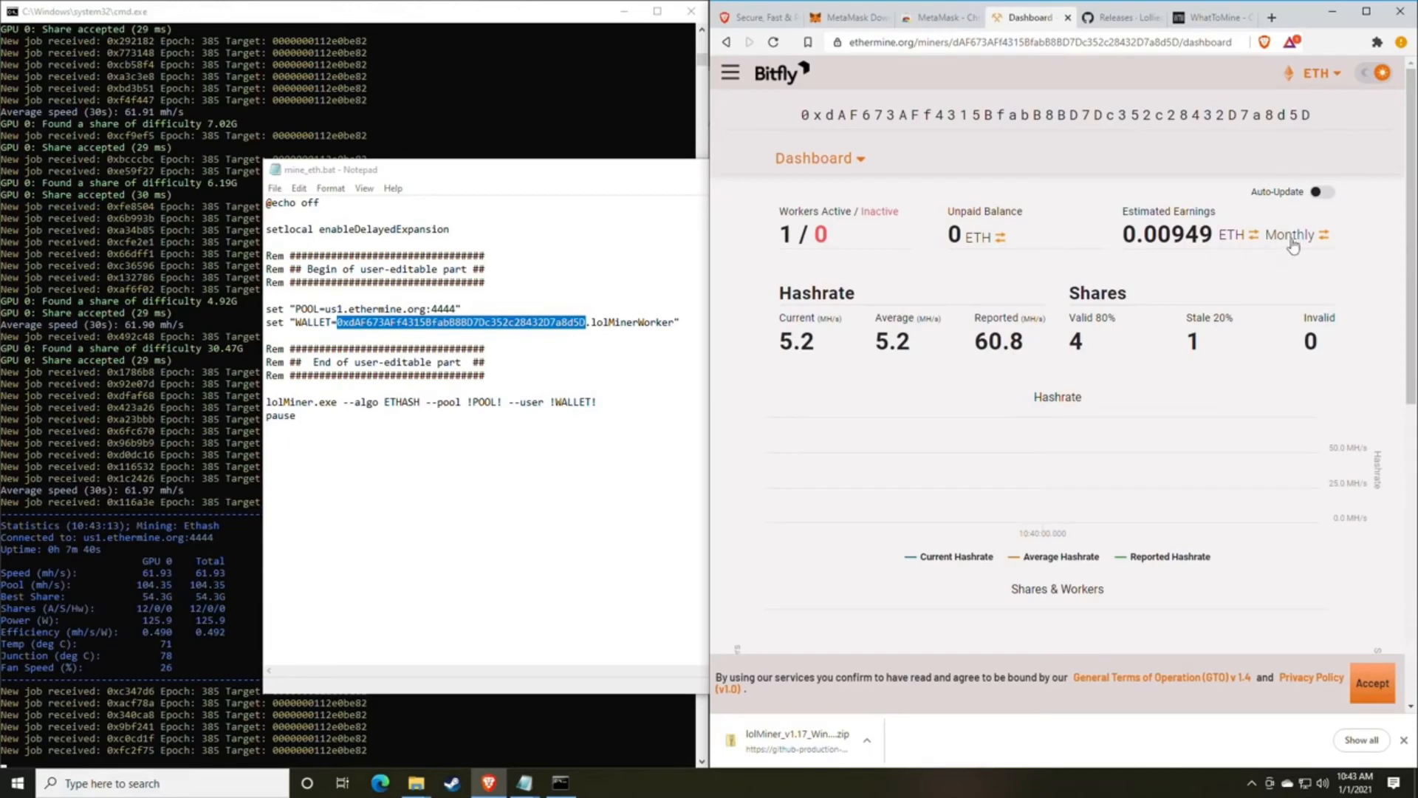
left_click(1241, 236)
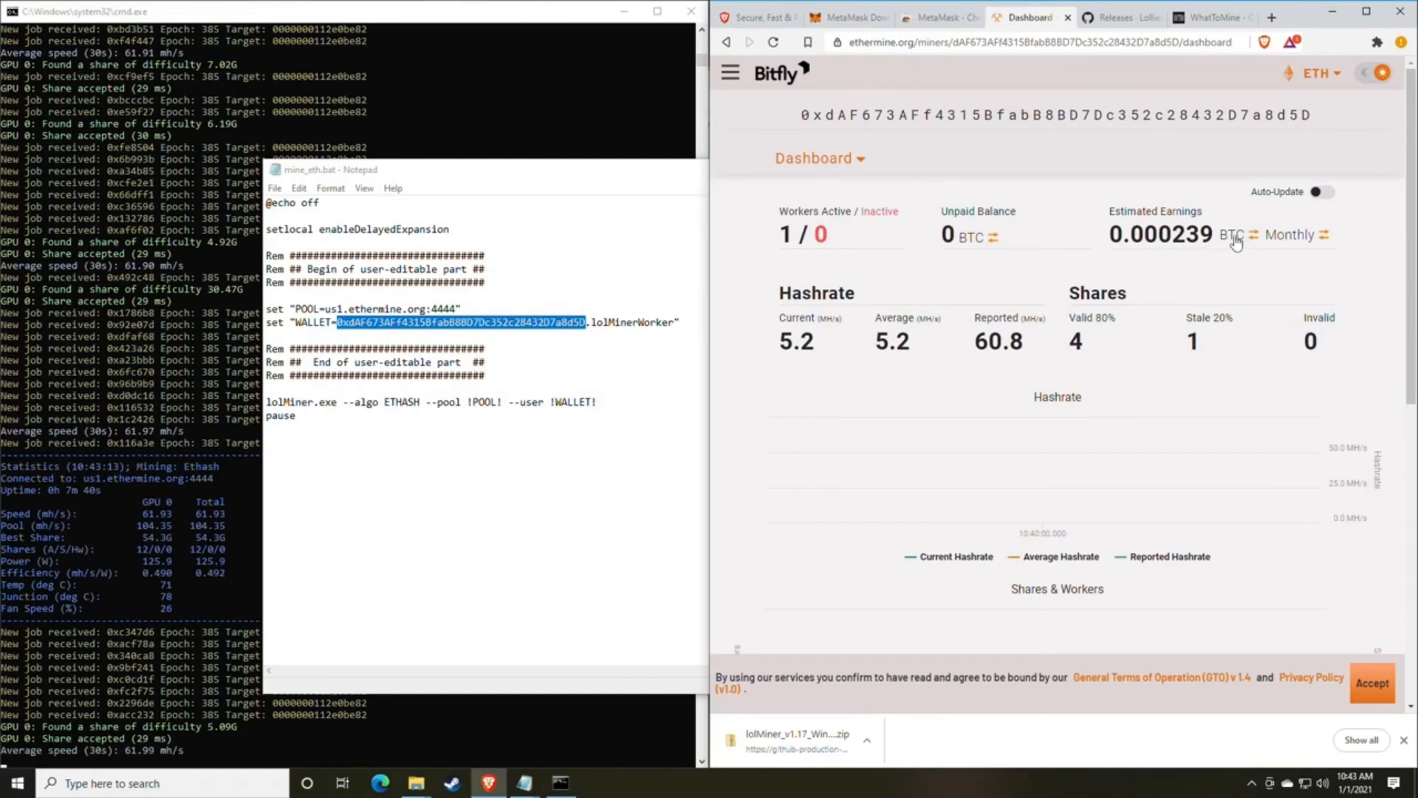
left_click(1235, 240)
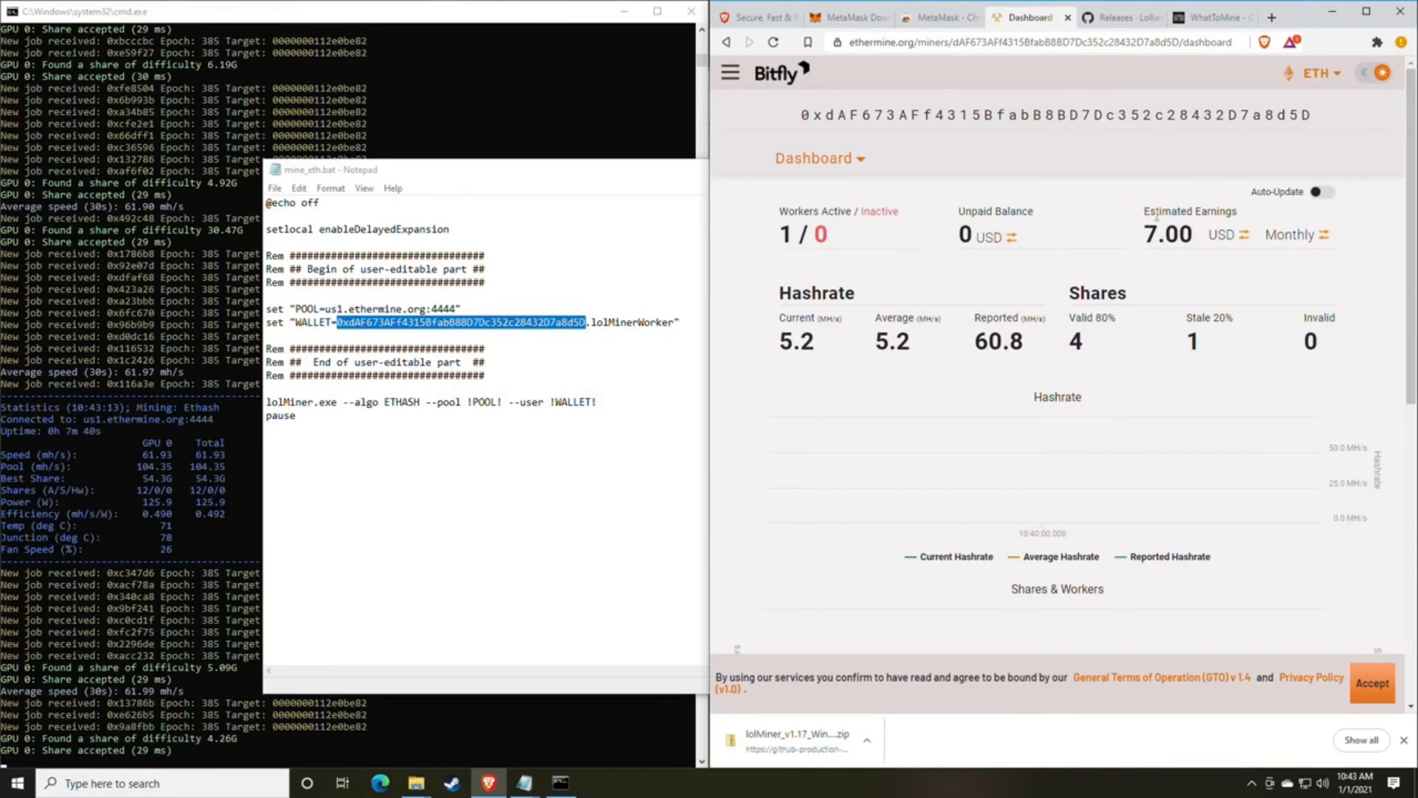
triple_click(1157, 217)
left_click(1235, 230)
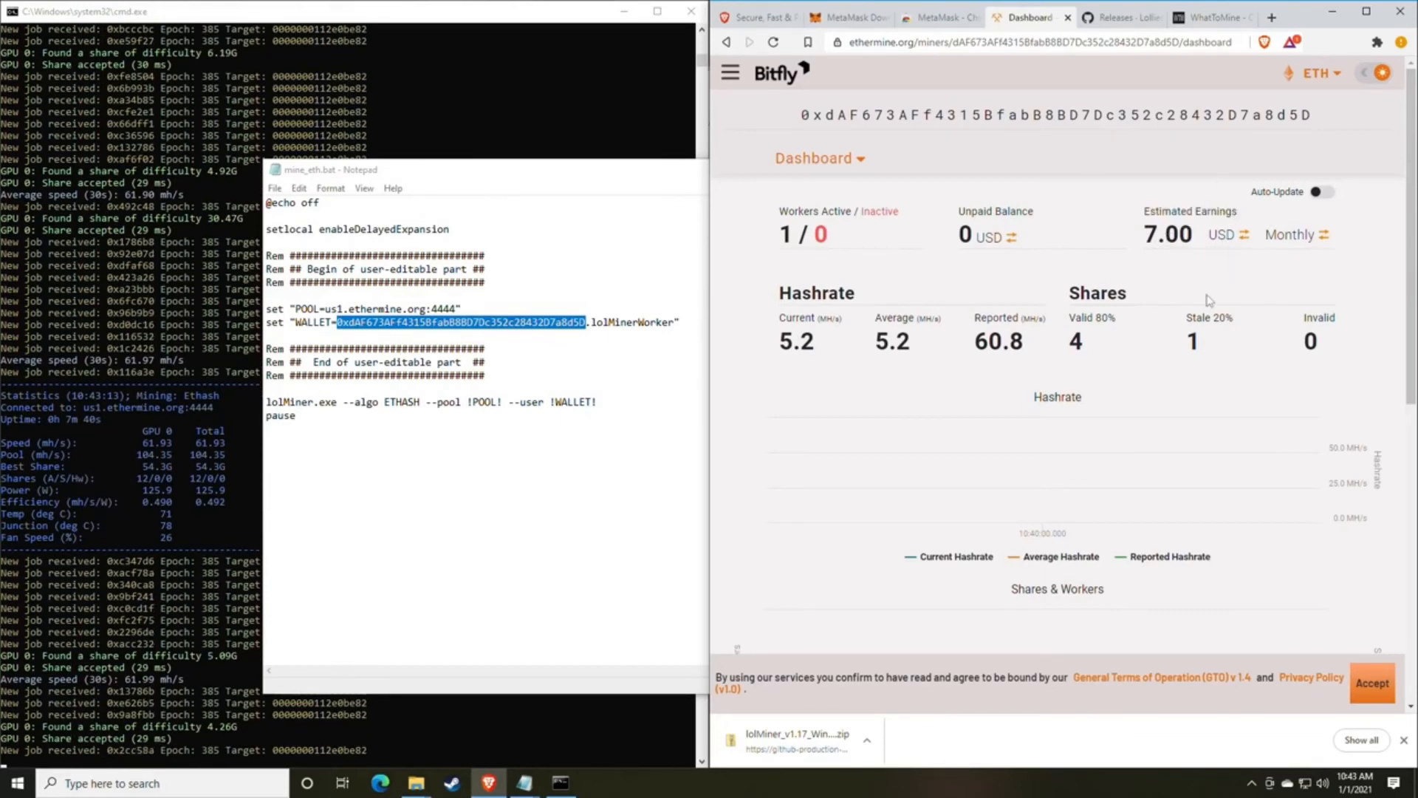
Review the dashboard's share figures, the Hashrate and Shares & Workers charts, and the Active Workers table.
left_click_drag(1171, 355, 973, 336)
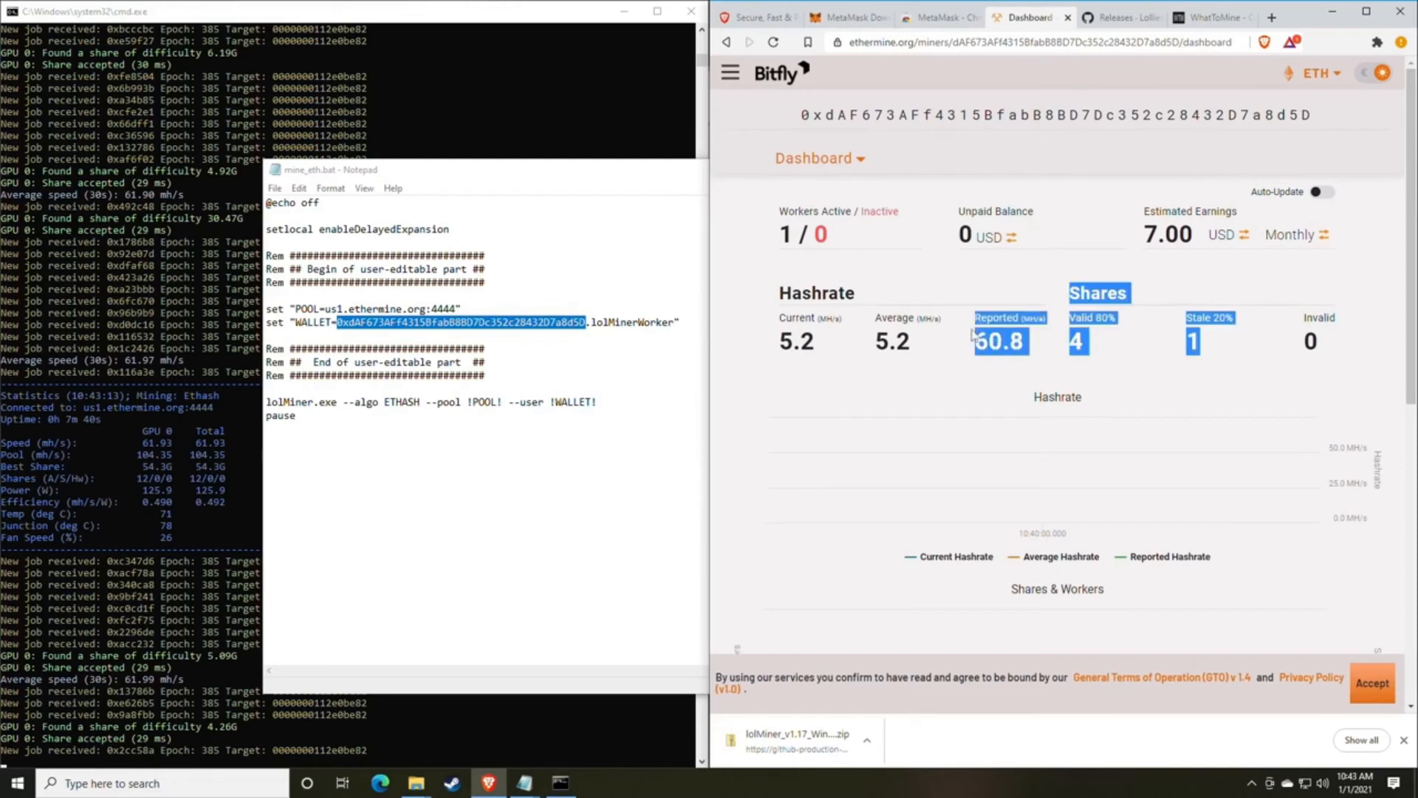
left_click(973, 336)
scroll(970, 305, "down", 2)
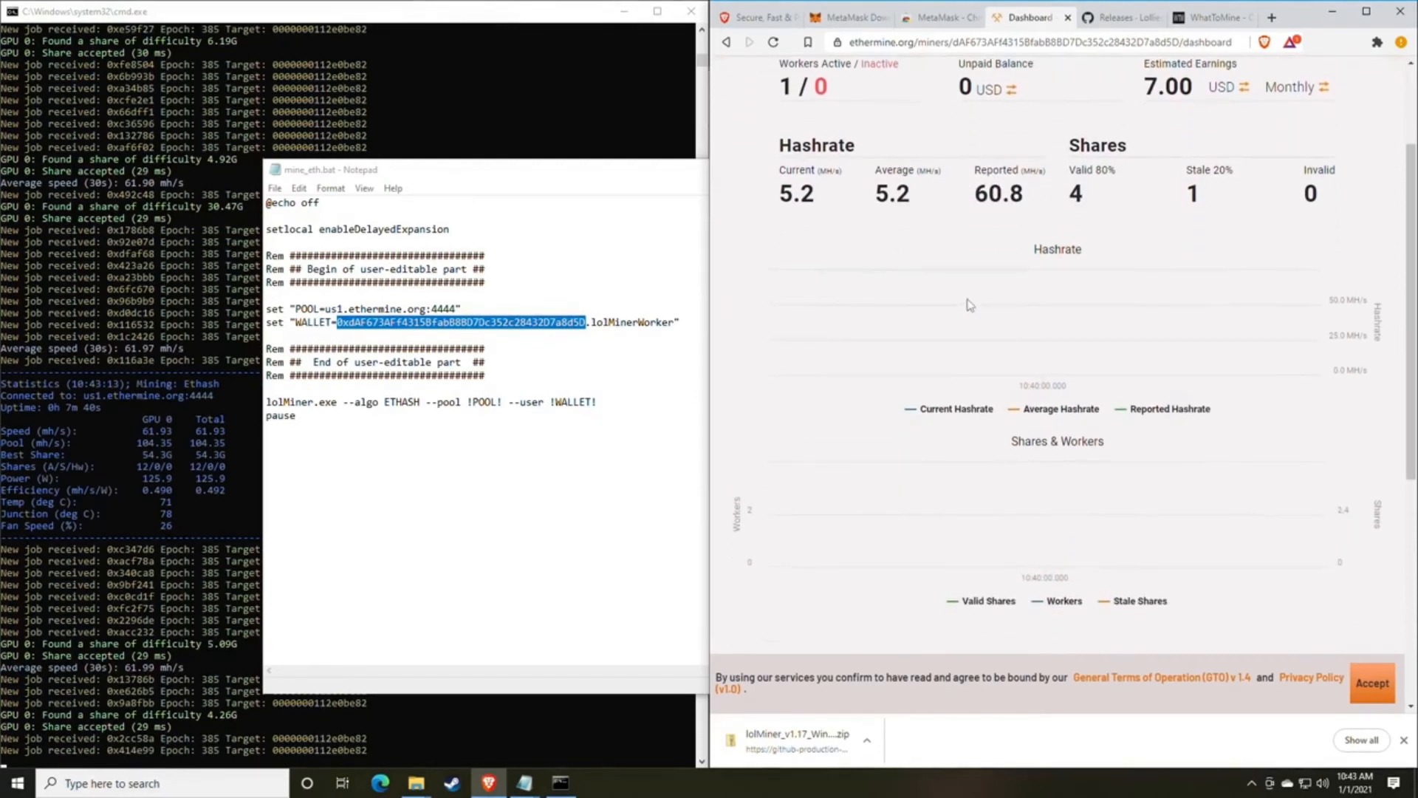
scroll(970, 305, "up", 2)
scroll(825, 333, "down", 2)
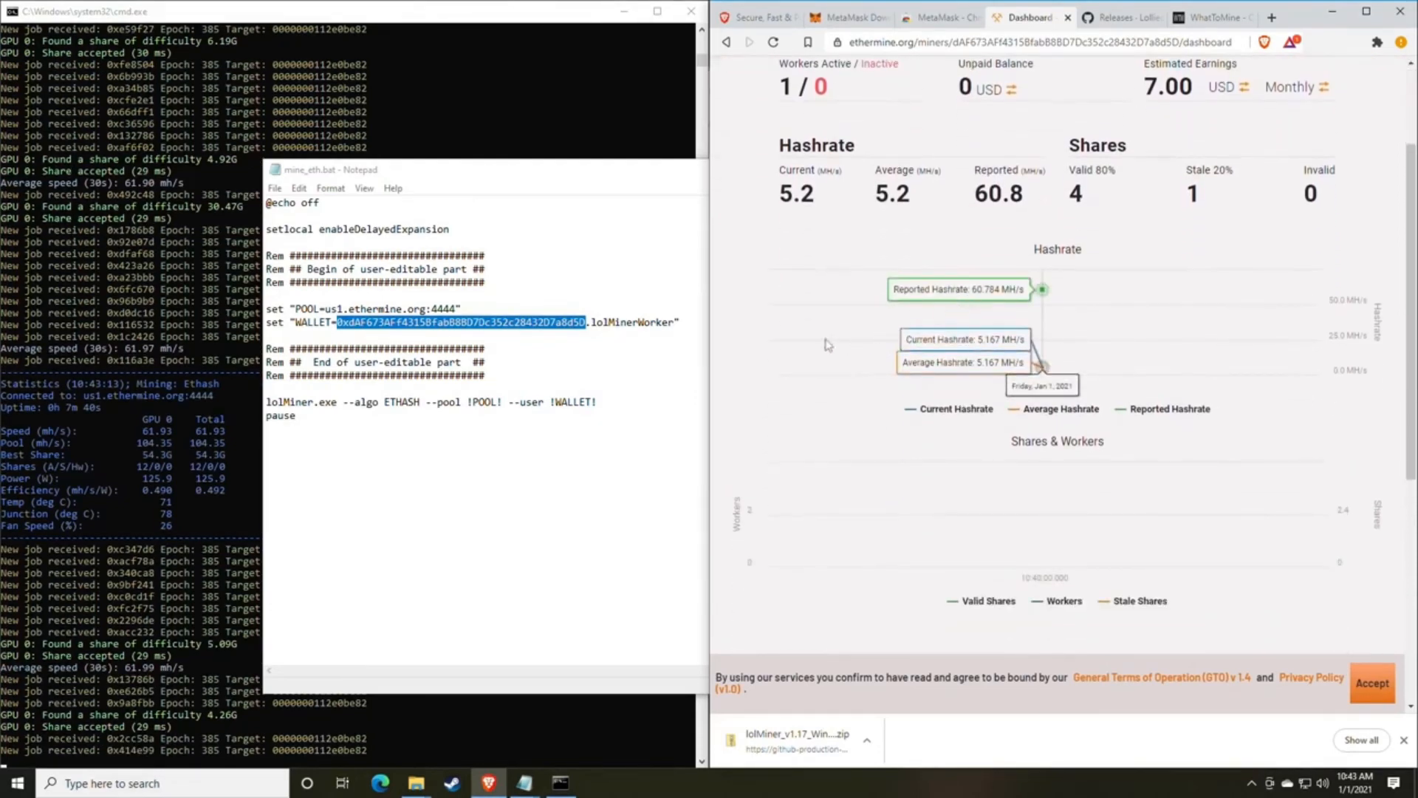
scroll(1080, 329, "down", 1)
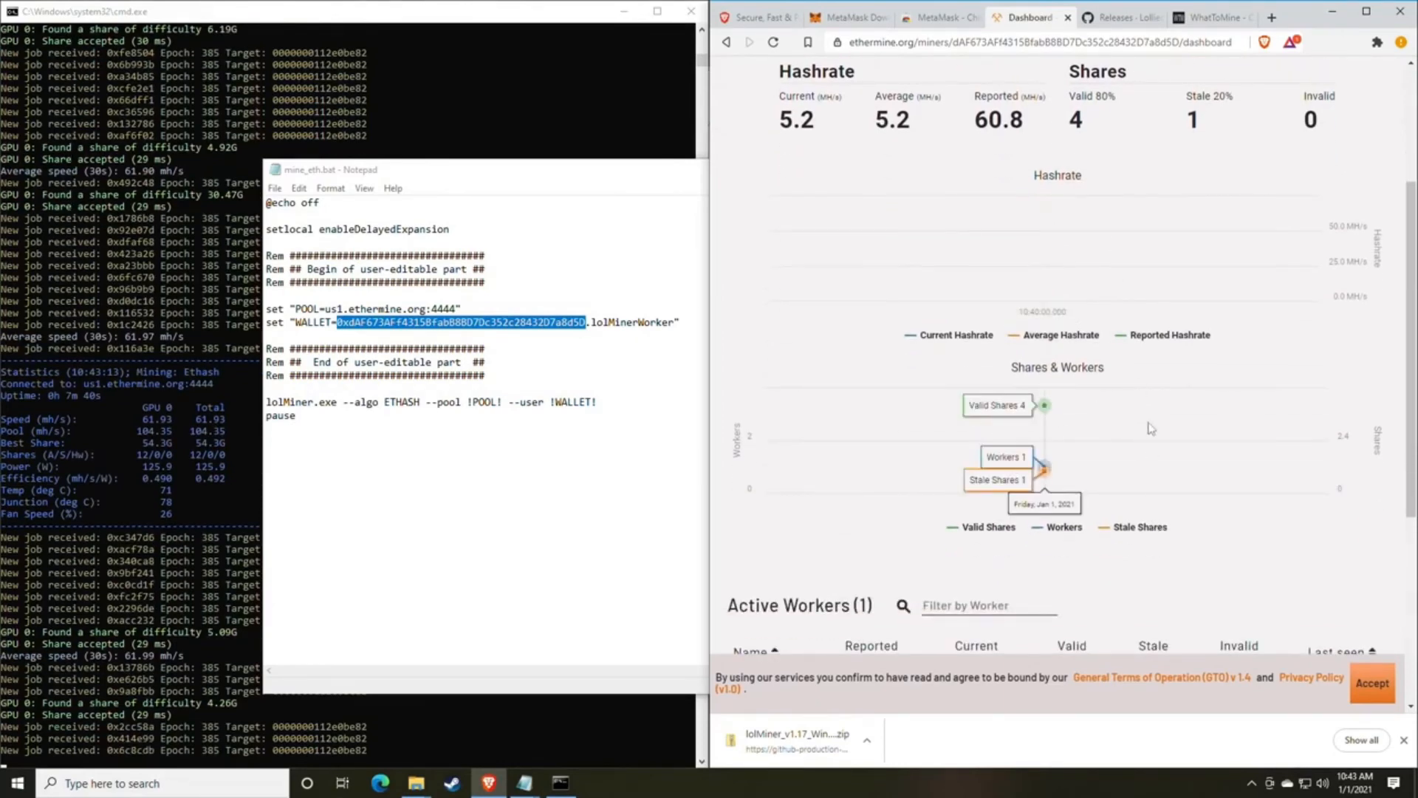
scroll(1147, 392, "down", 1)
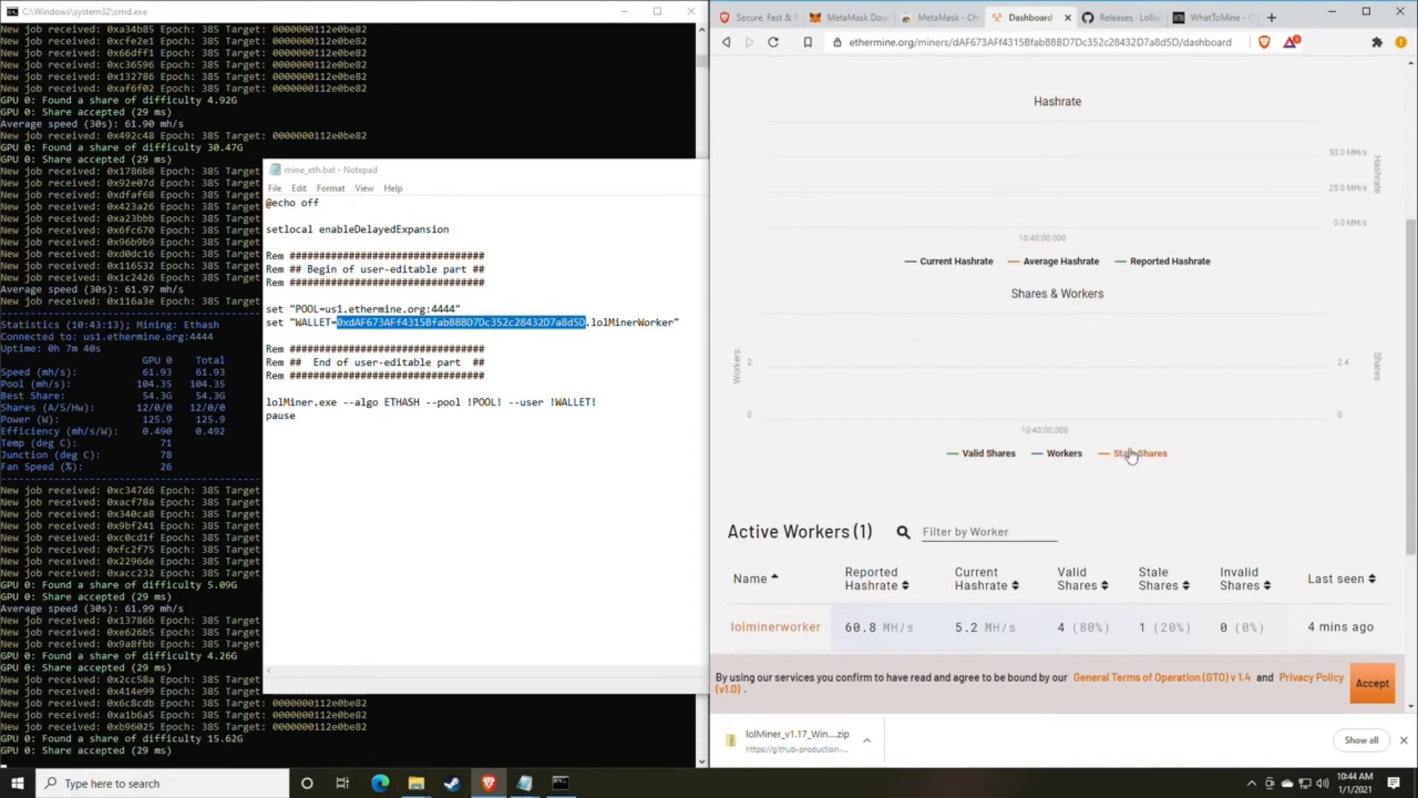
Return to the start of the miner dashboard and open the miner's settings to examine the offline-worker mail option and email field.
scroll(1137, 459, "up", 1)
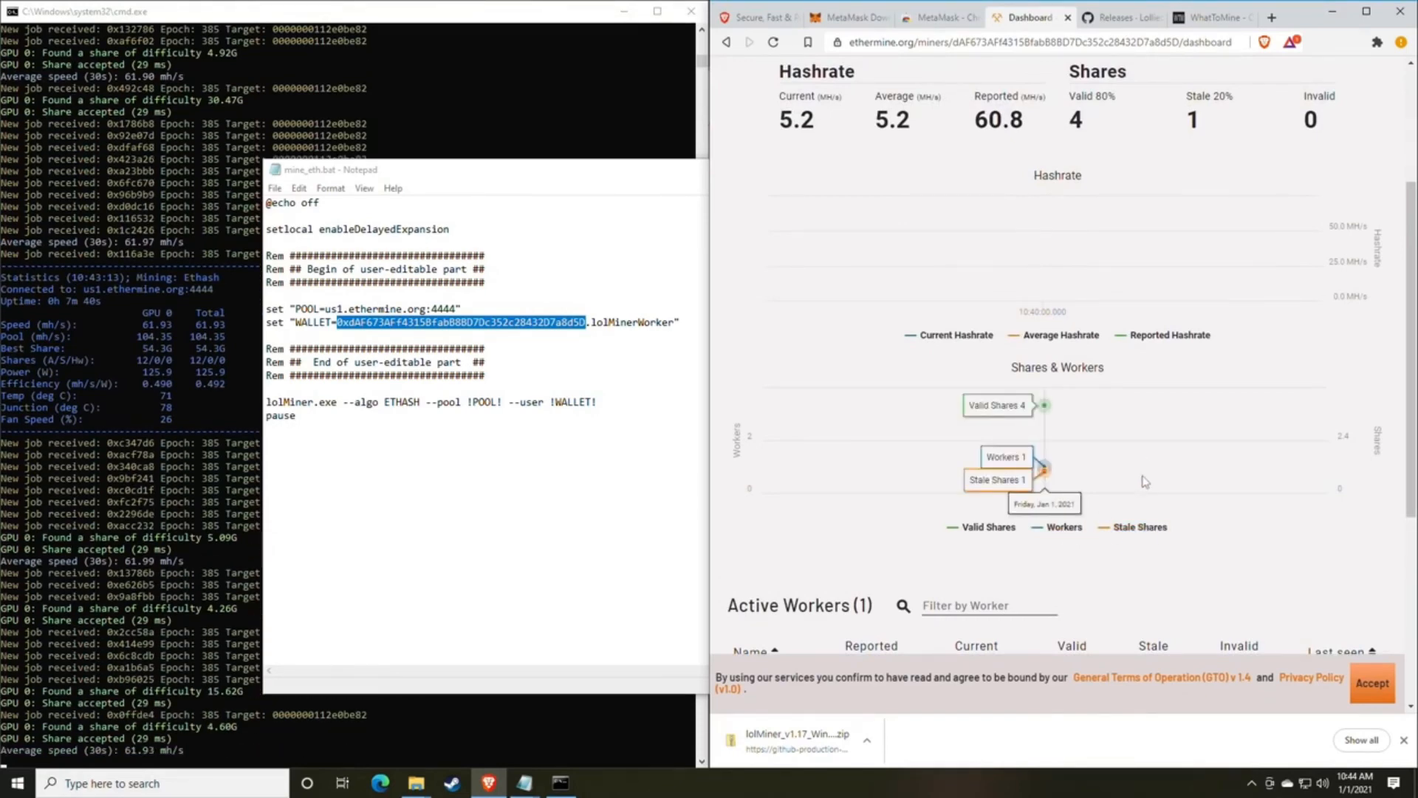
scroll(1145, 484, "up", 1)
scroll(1145, 481, "down", 2)
scroll(1145, 481, "up", 4)
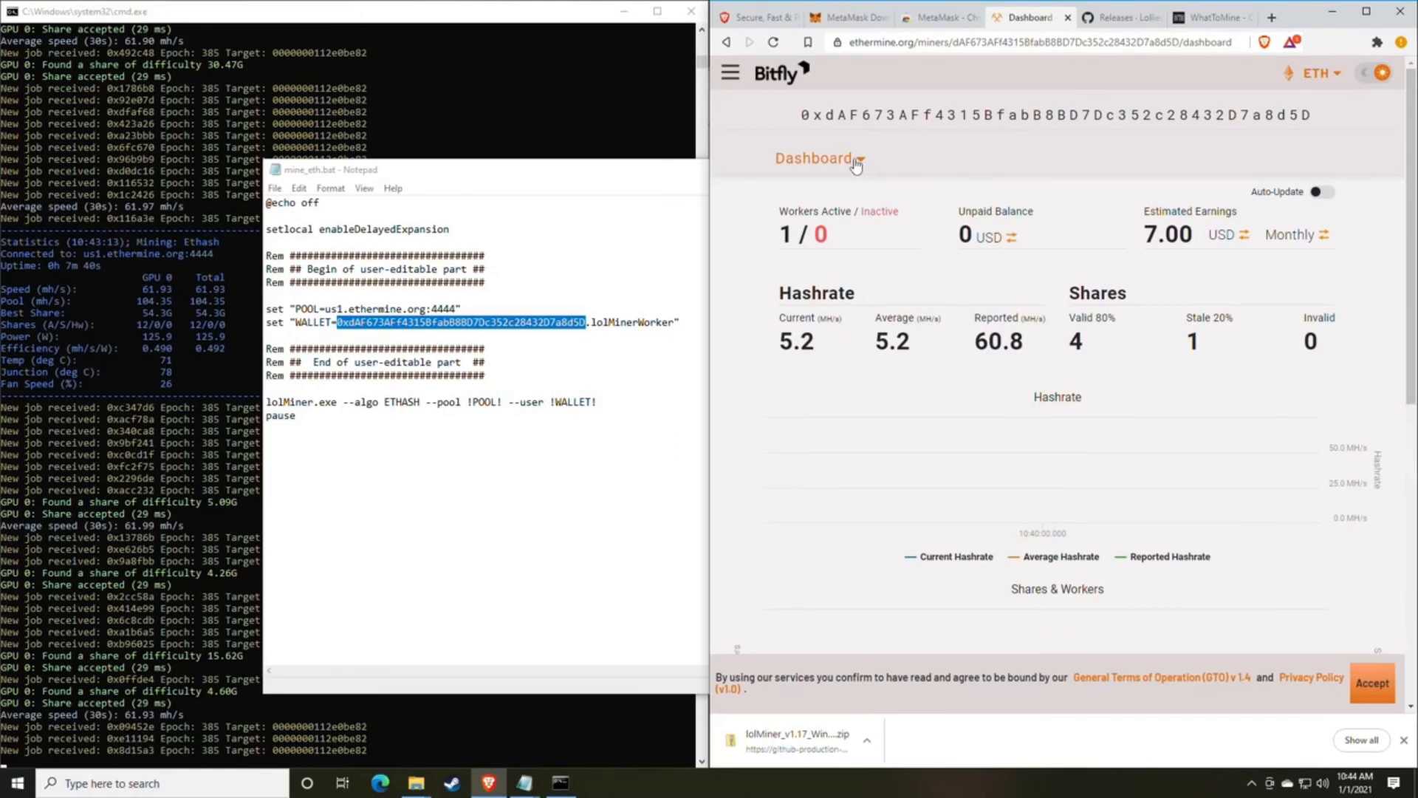
left_click(862, 161)
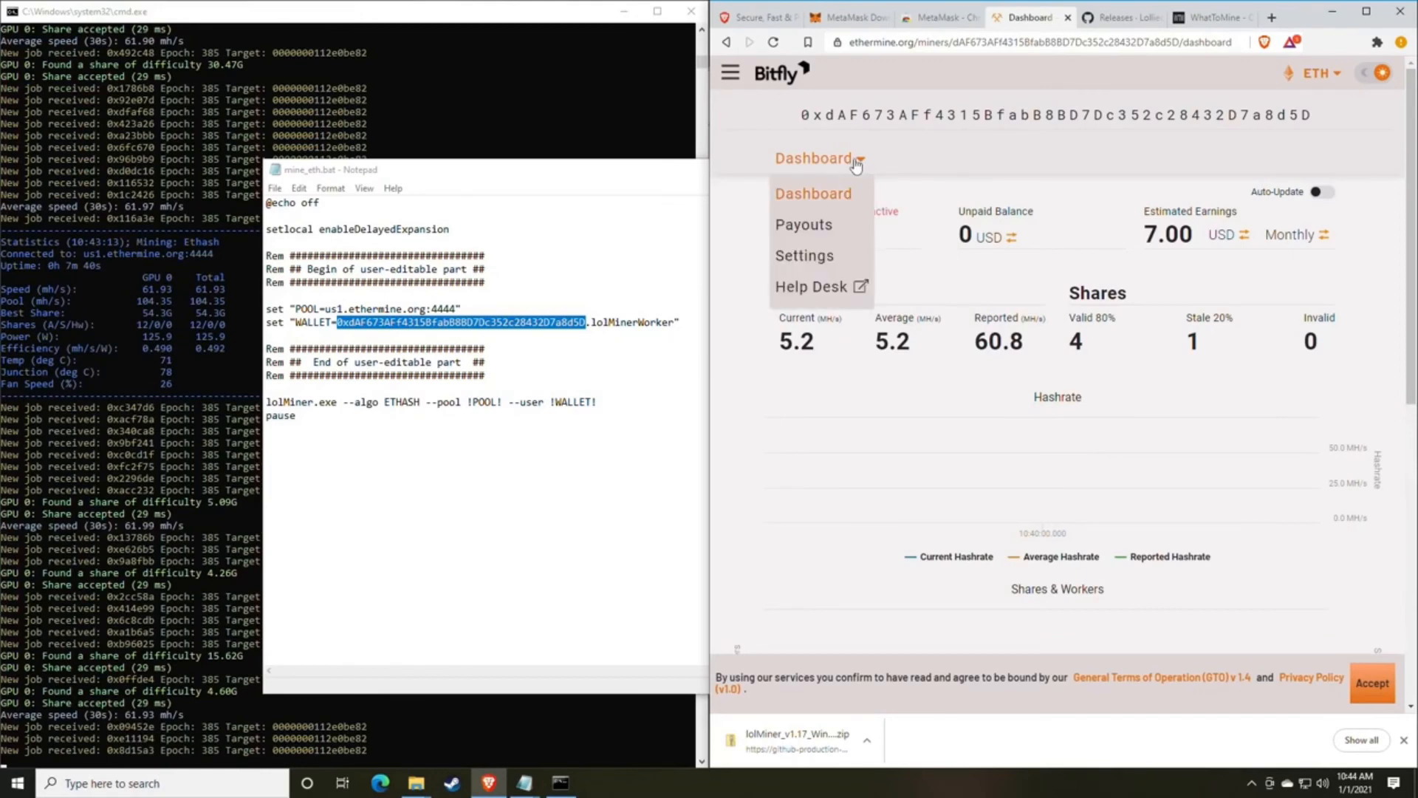
left_click(812, 258)
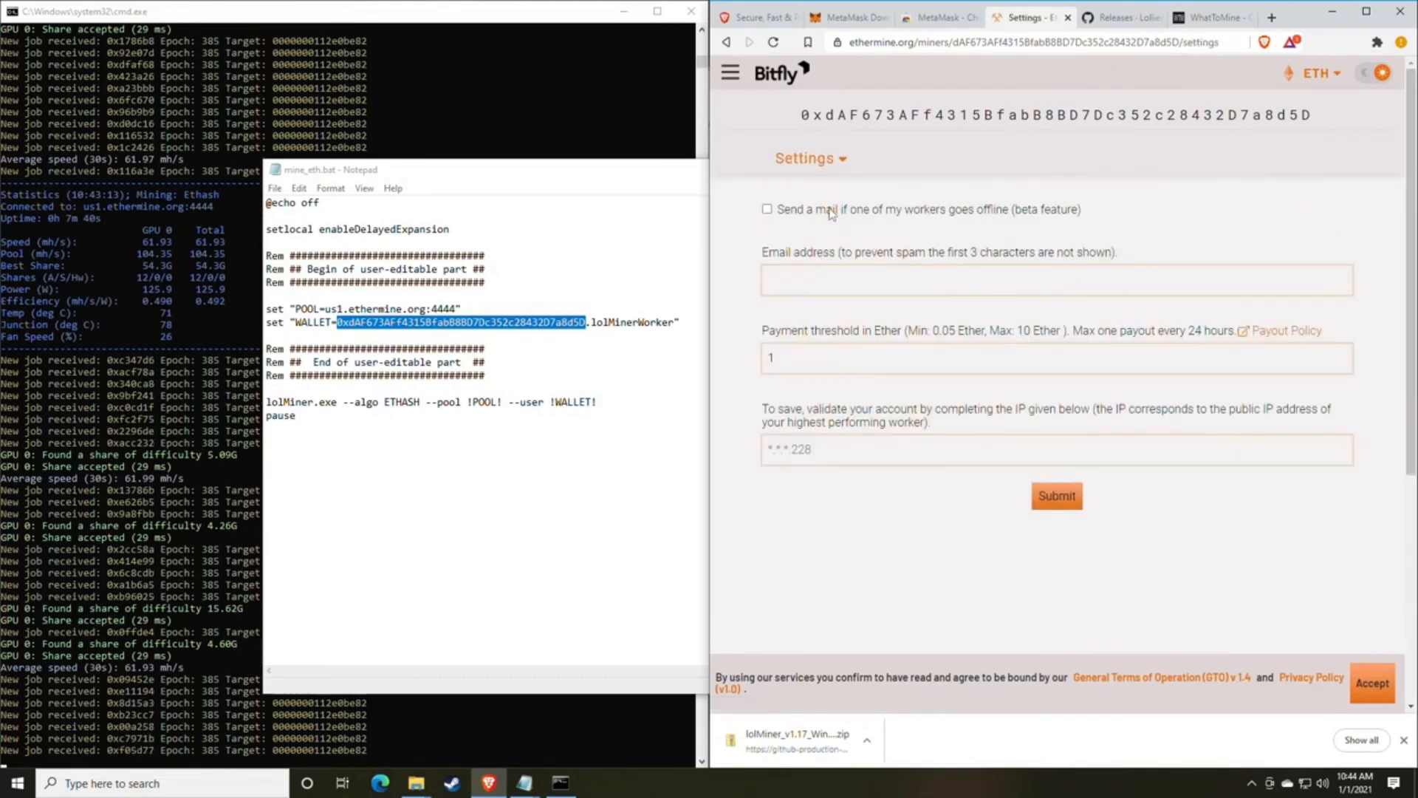
left_click(820, 279)
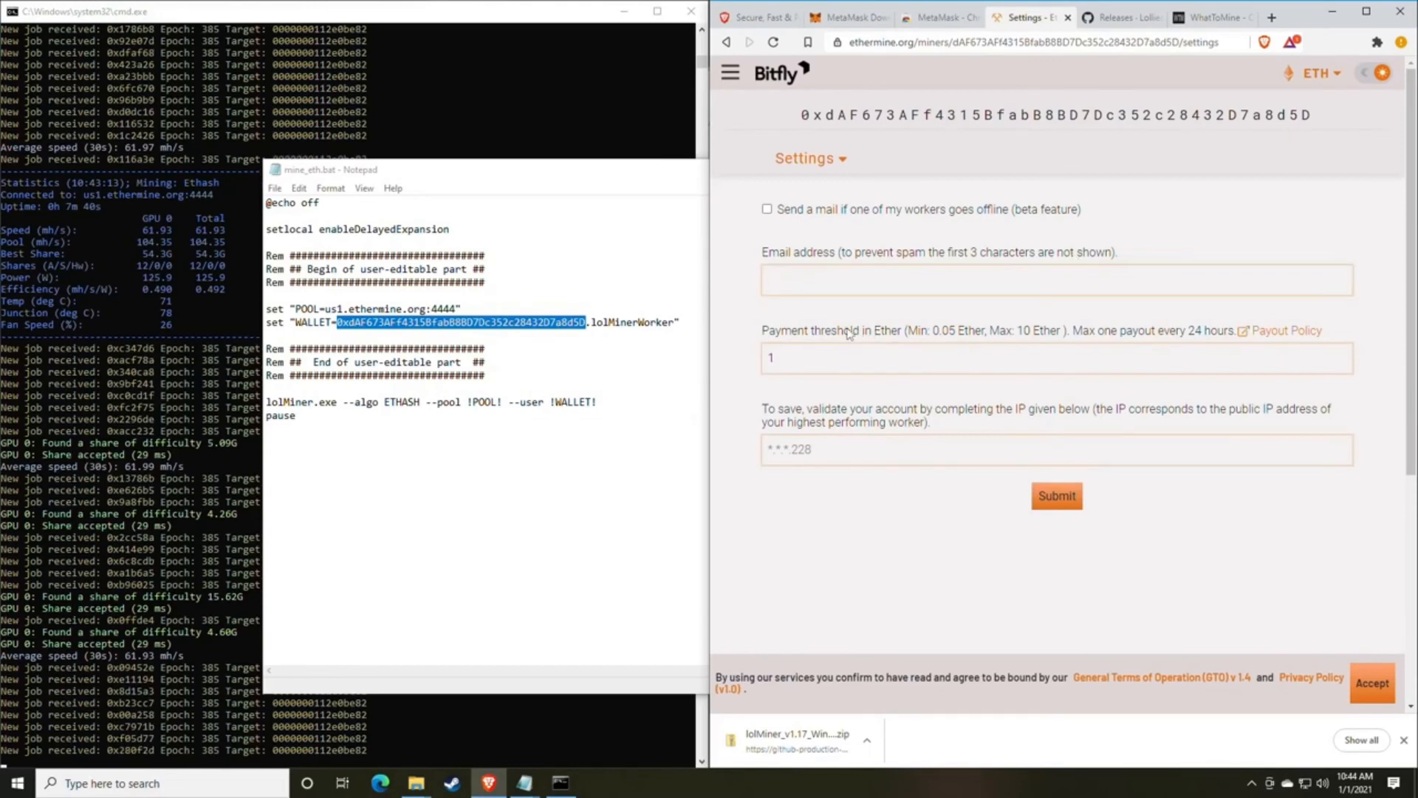
Fill in a payment threshold of 0.05 Ether and return to the miner dashboard without submitting the settings.
left_click_drag(768, 329, 888, 331)
left_click(888, 330)
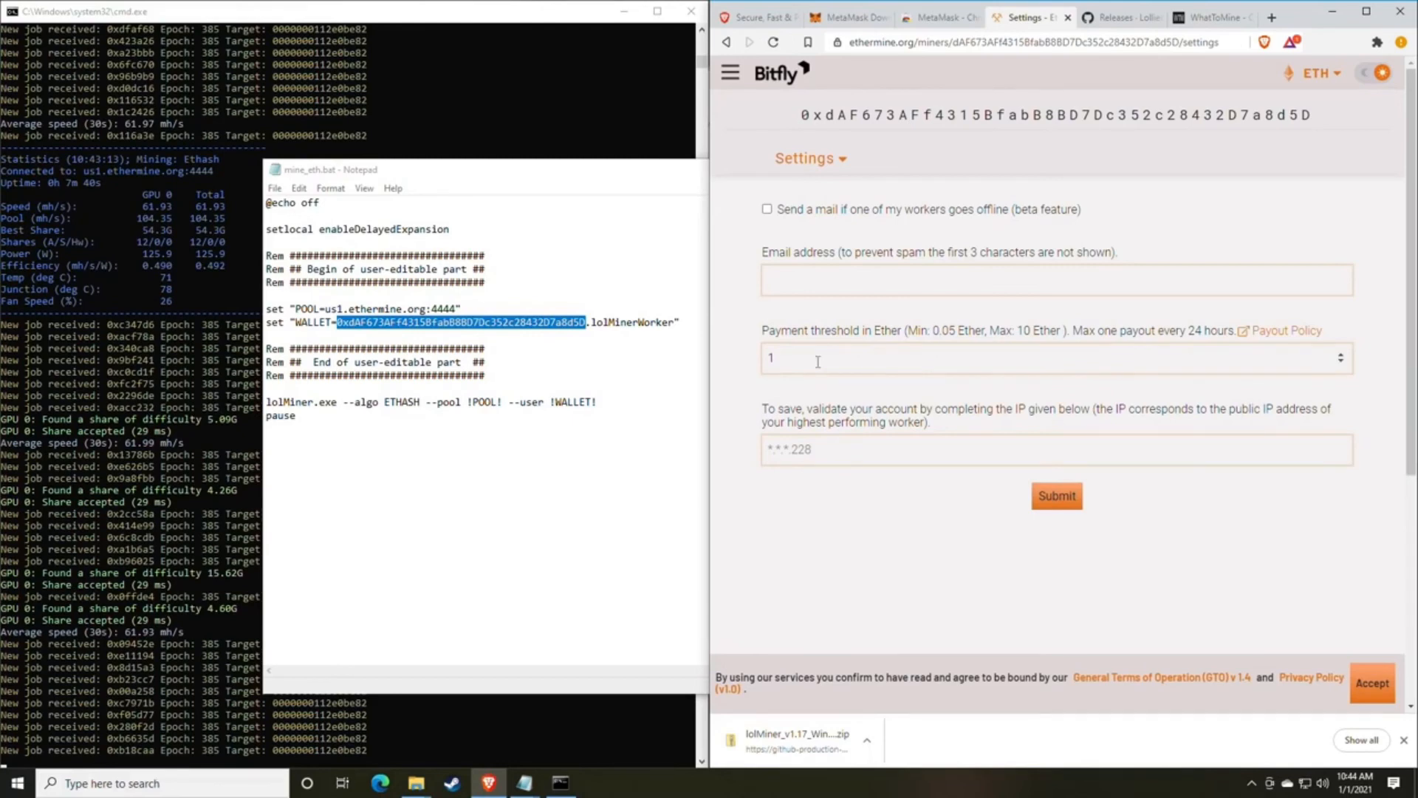
left_click_drag(817, 361, 747, 363)
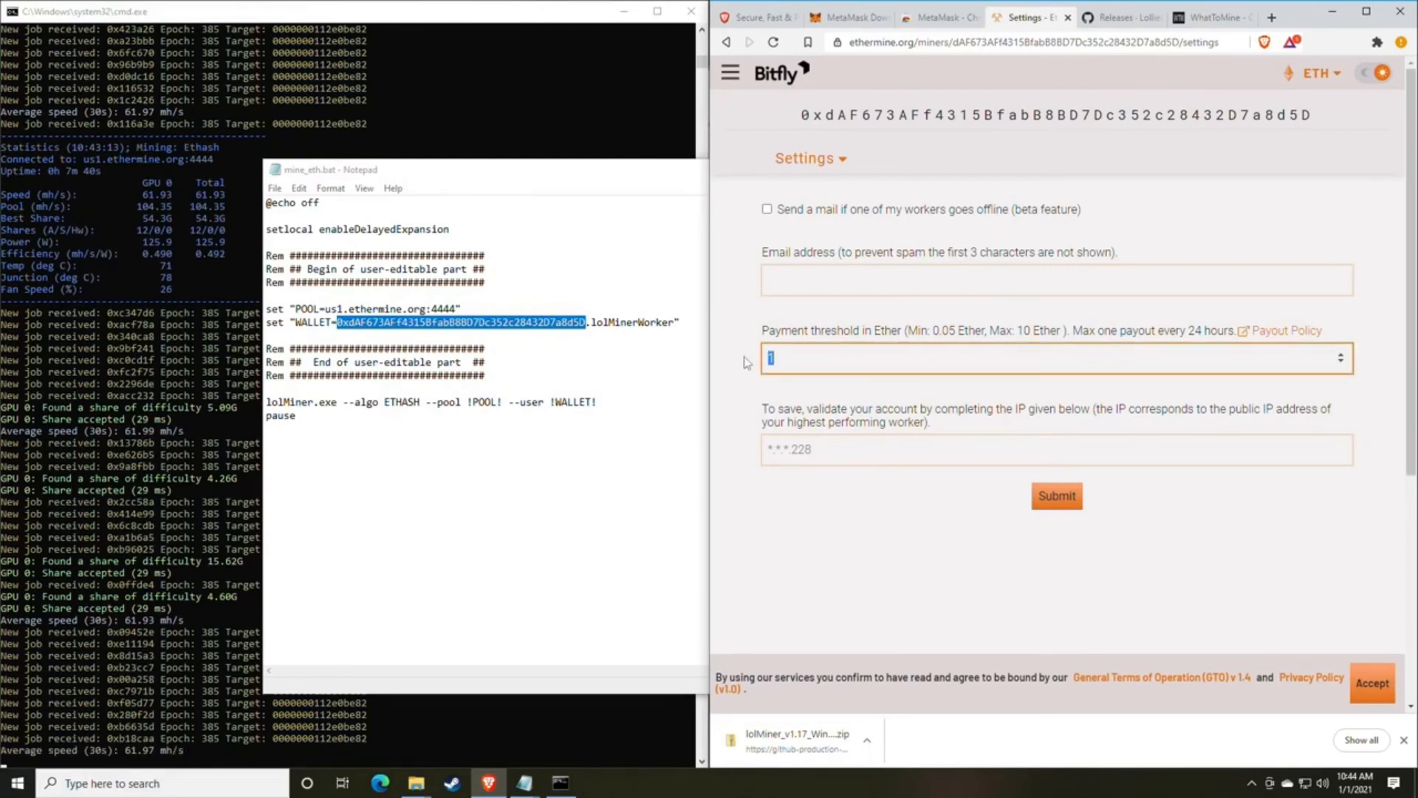
type("0")
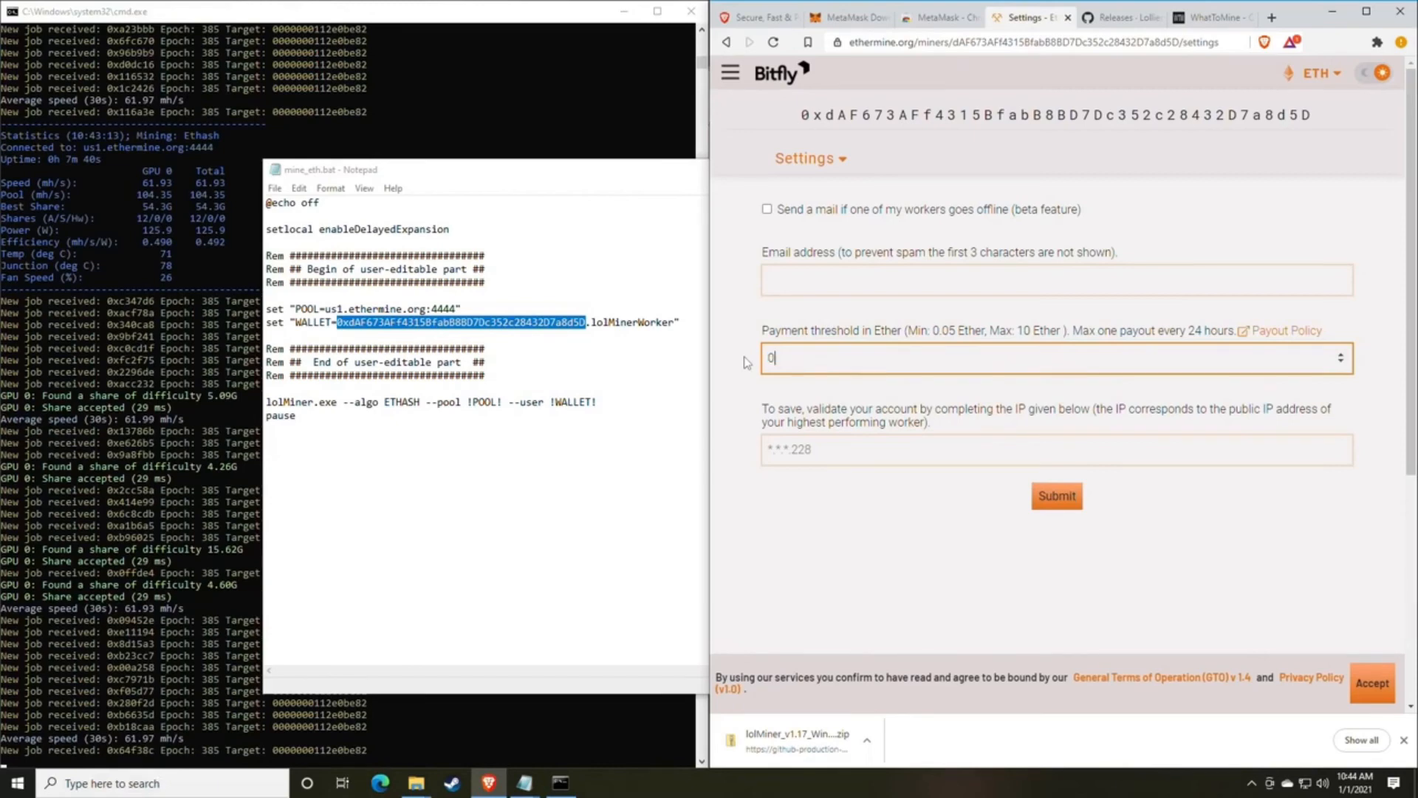
type(".")
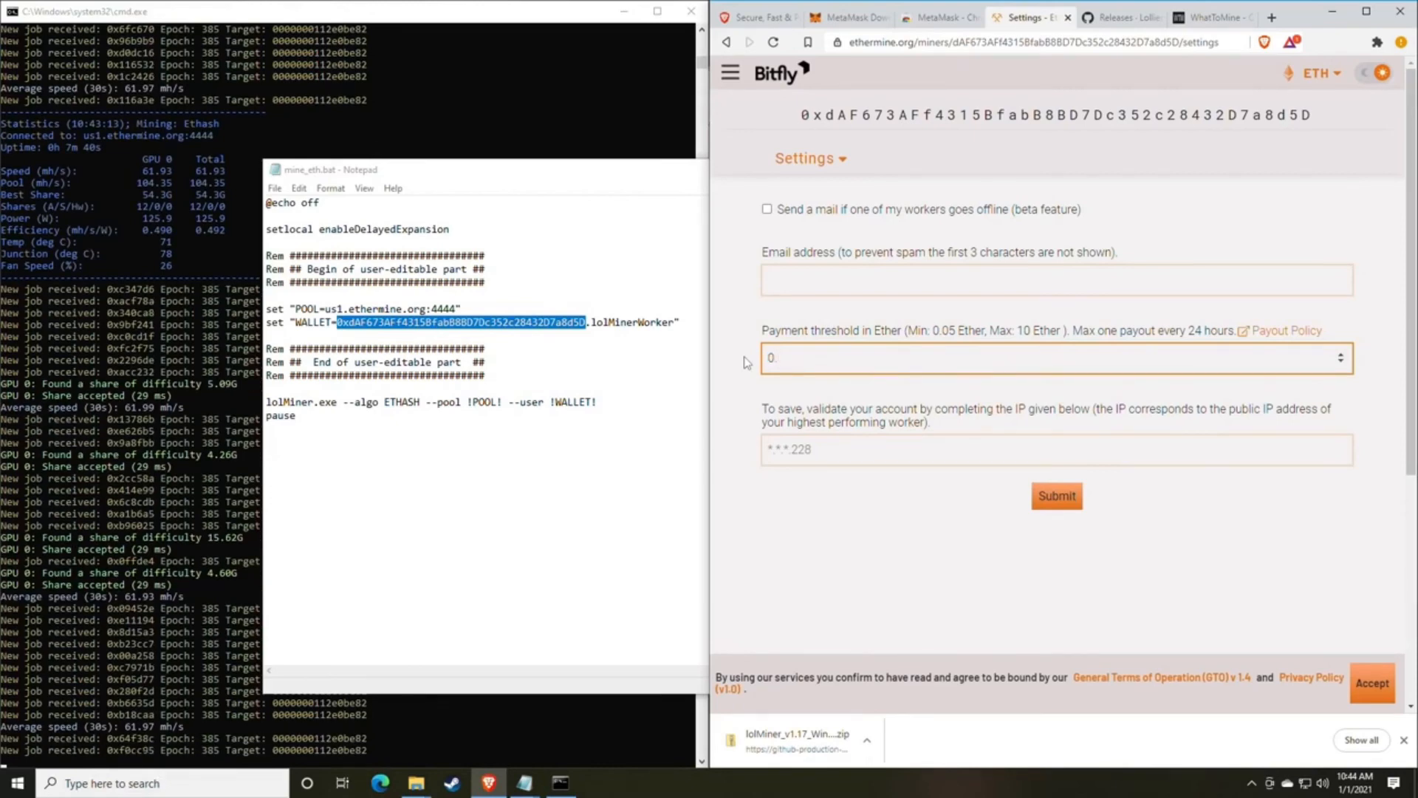
type("05")
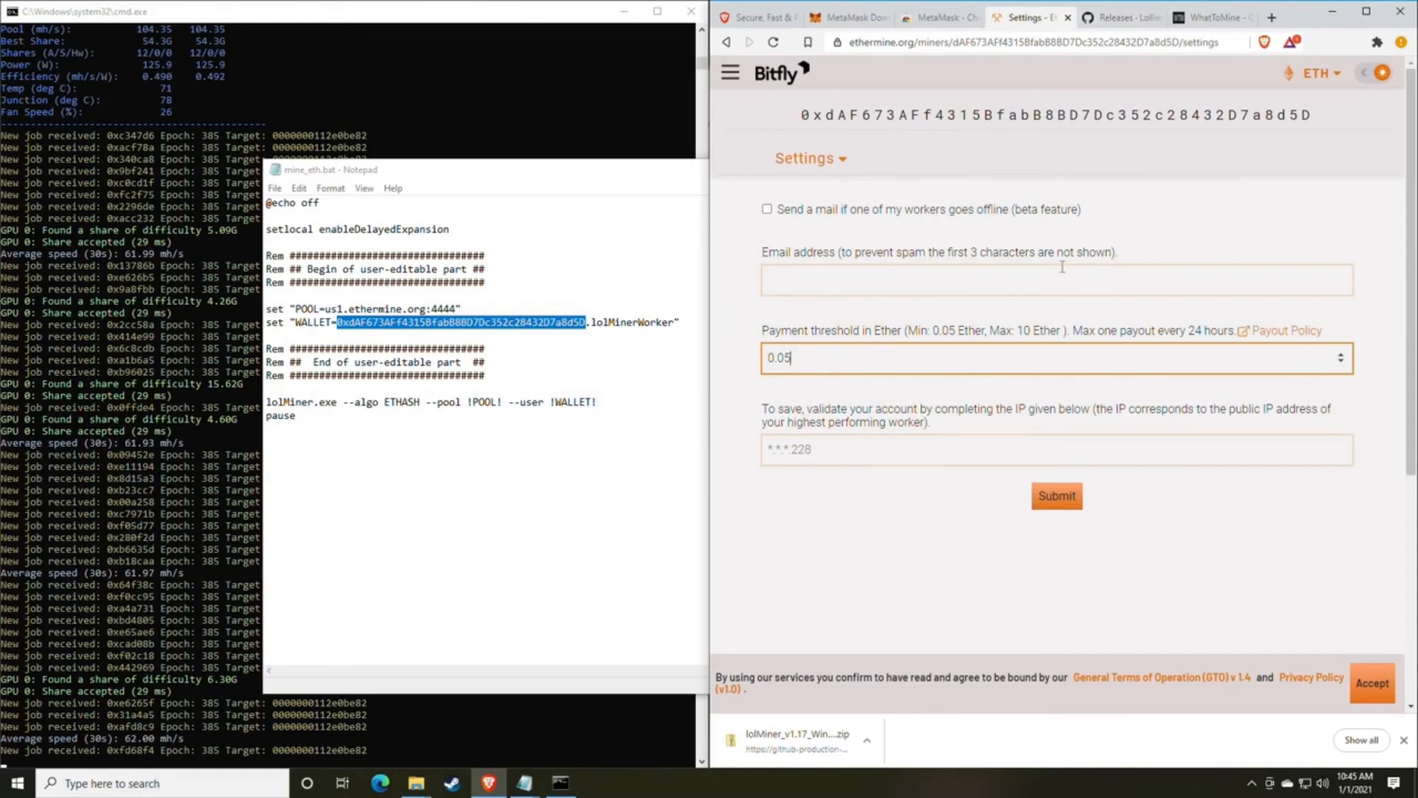
left_click(859, 454)
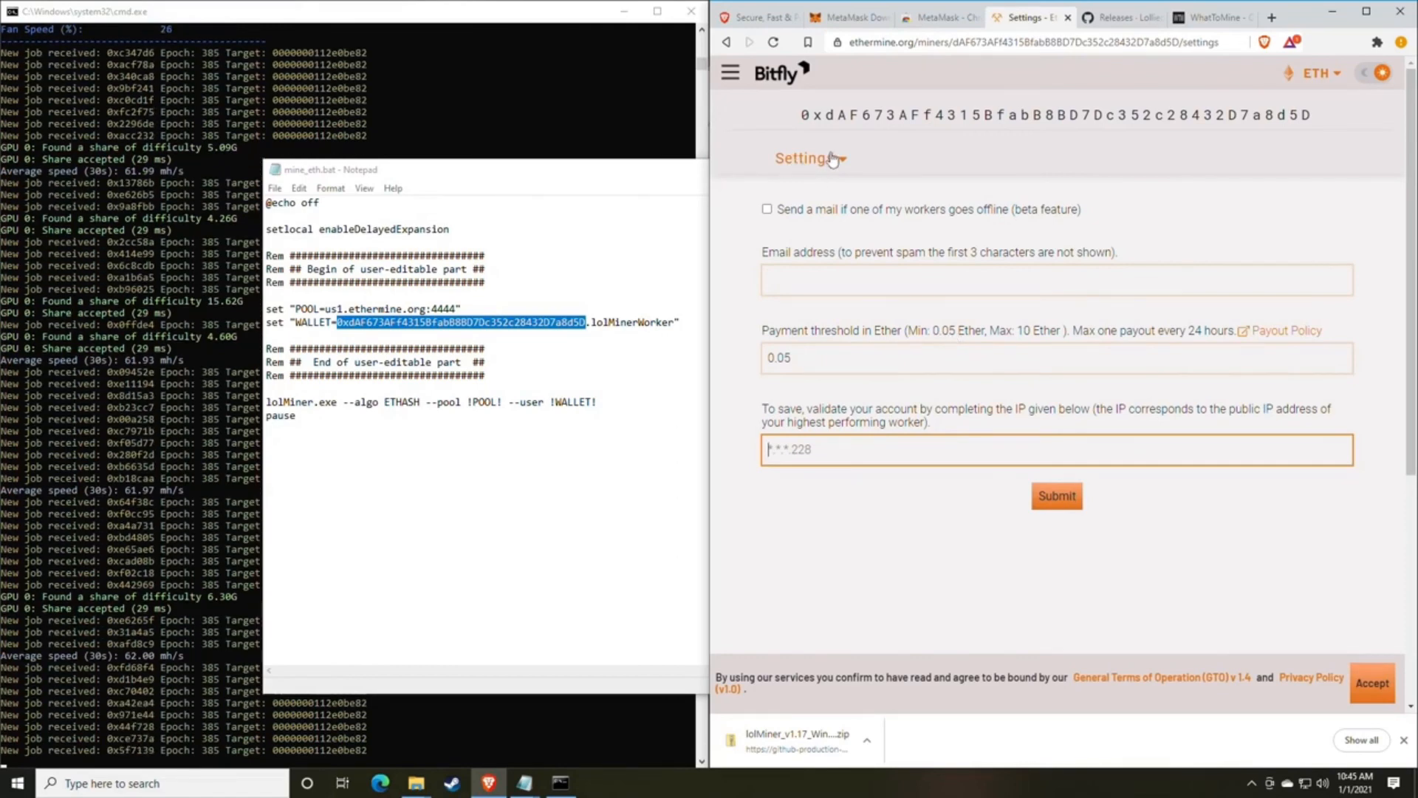
left_click(797, 160)
left_click(816, 190)
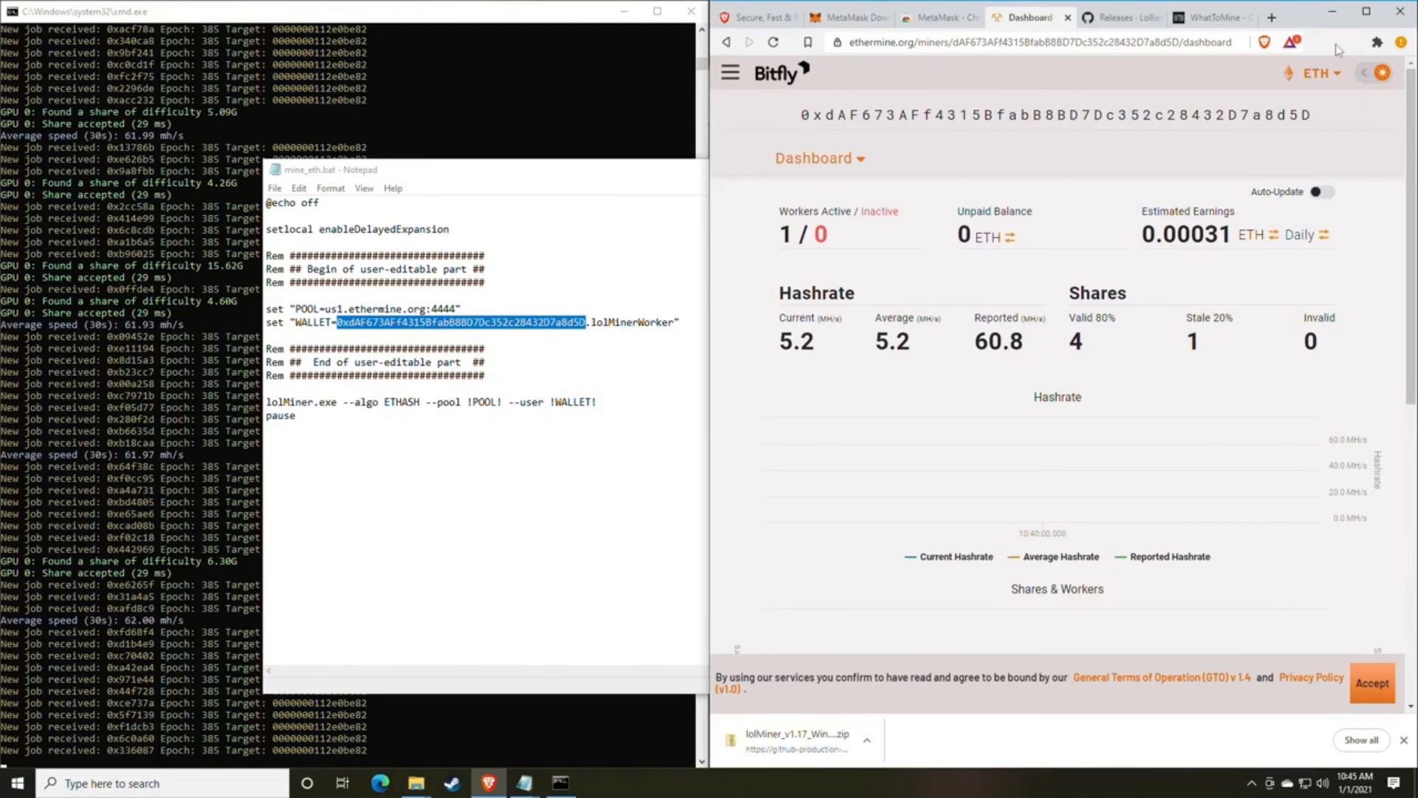
Pin the MetaMask extension to the browser toolbar and close the extensions list.
left_click(1375, 43)
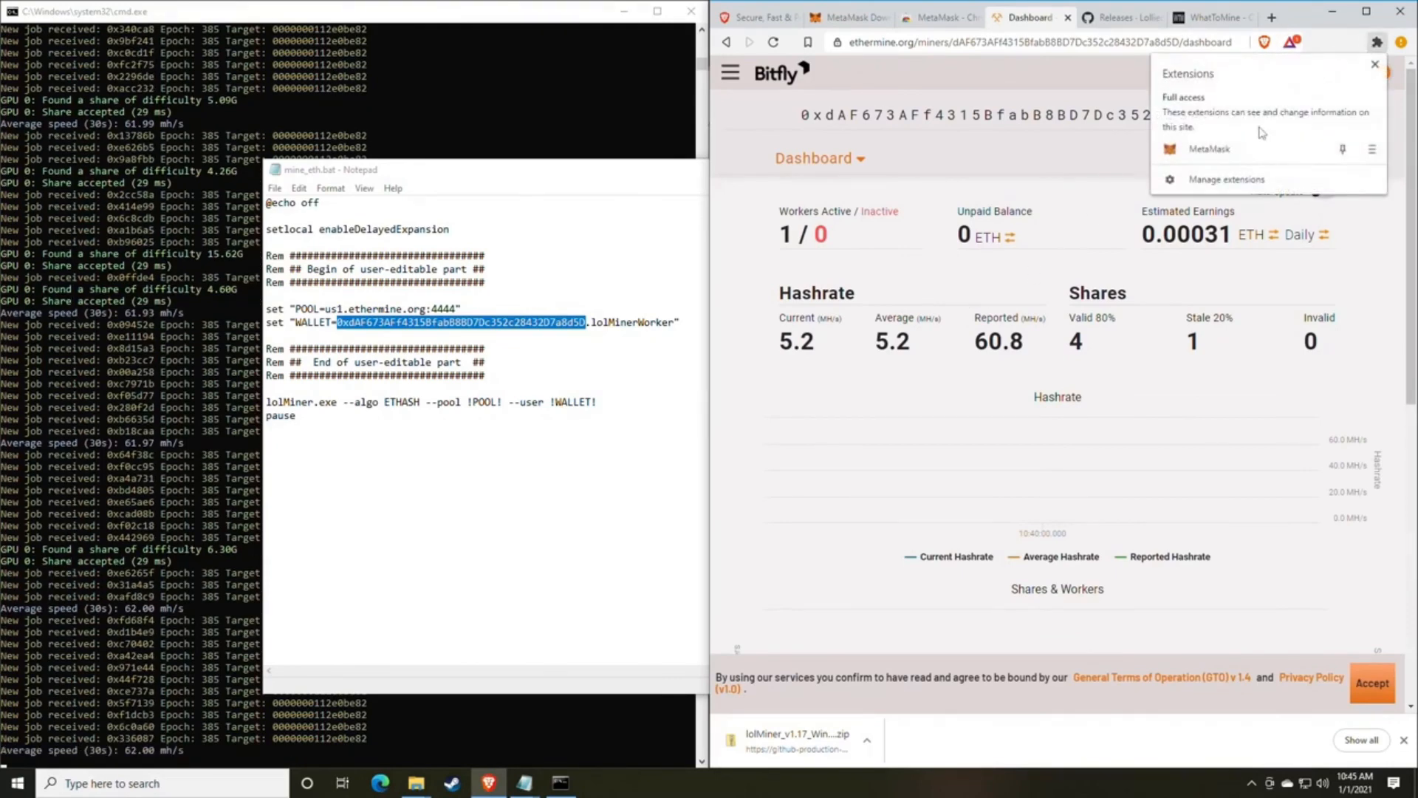
left_click(1343, 149)
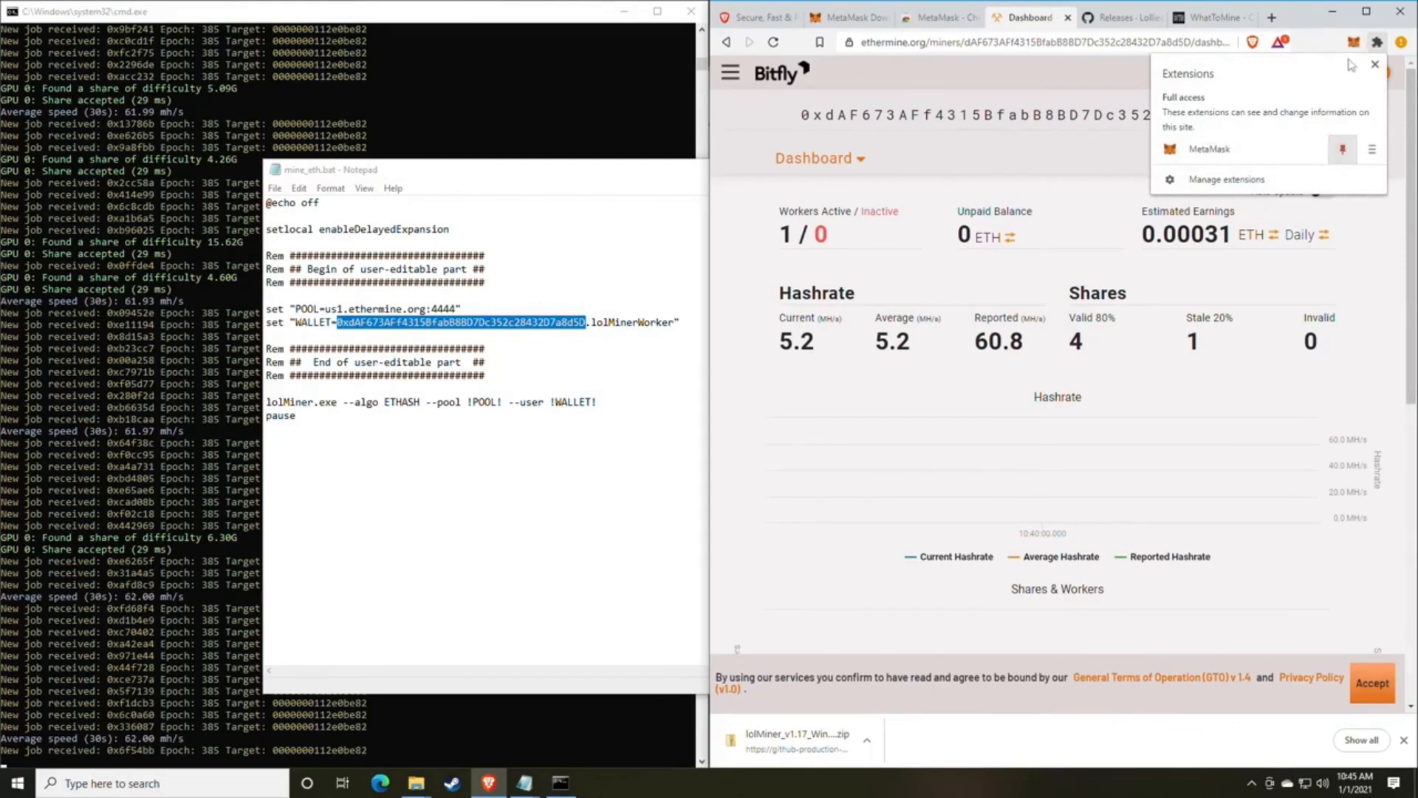
left_click(1376, 42)
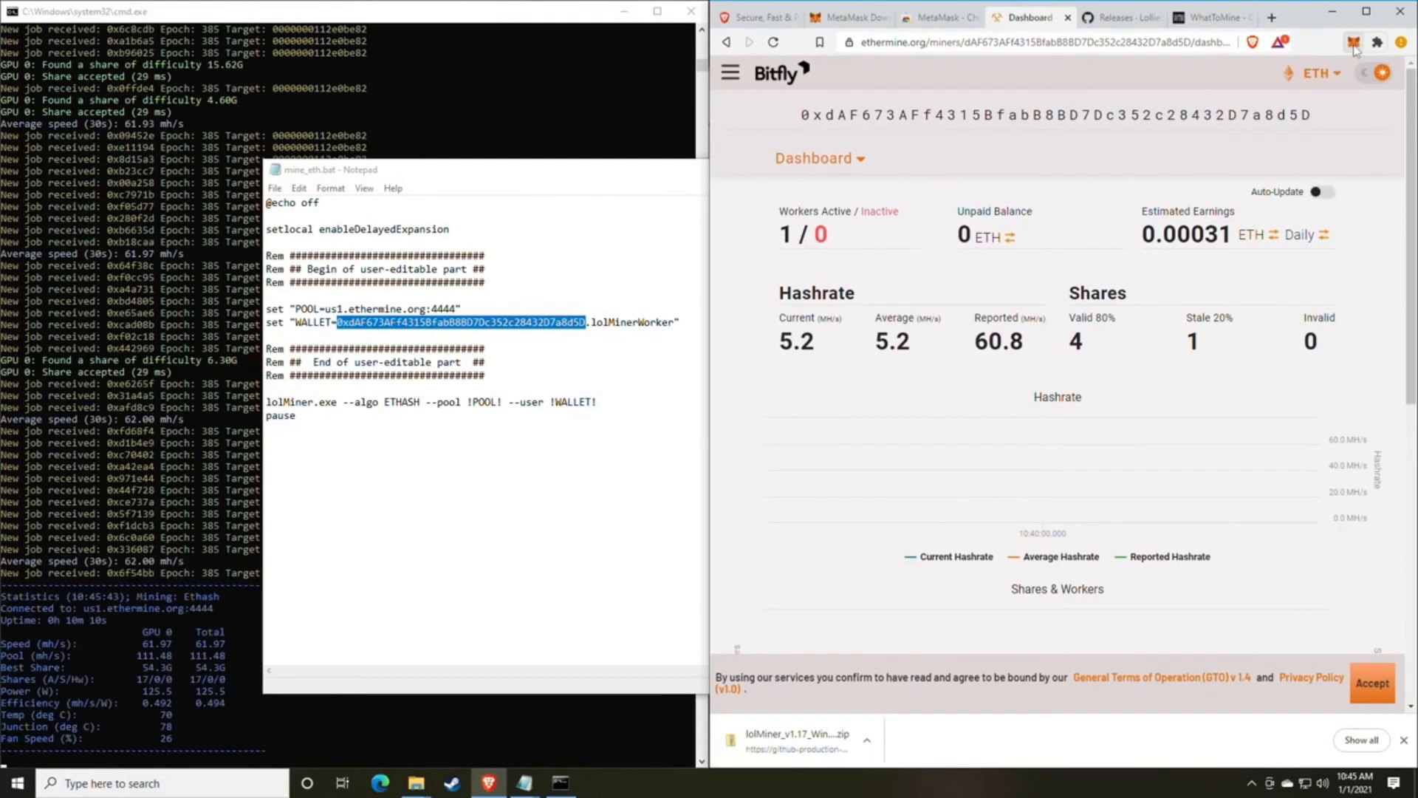
View the MetaMask account's balance and its Swap form with the source and target token choices, and close the wallet.
left_click(1353, 42)
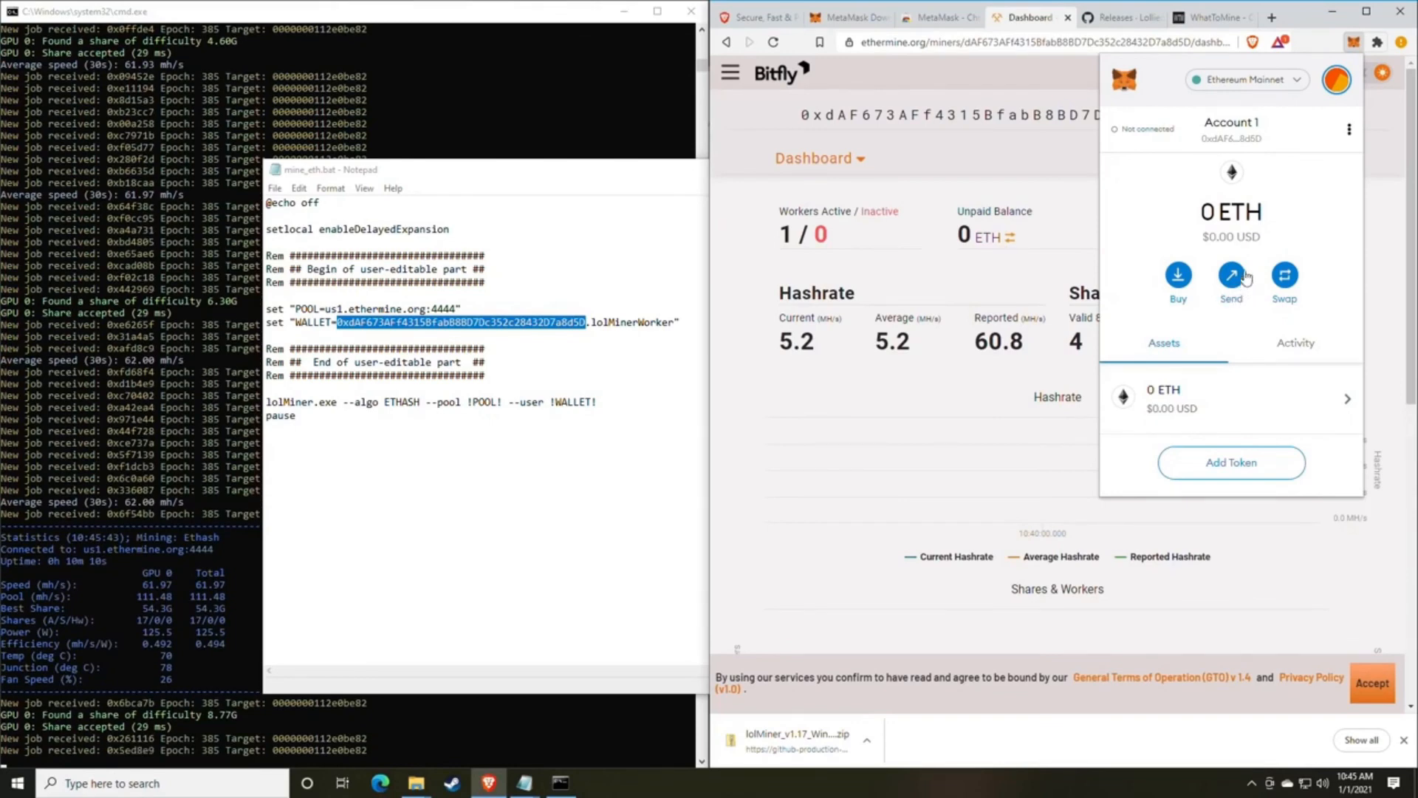
left_click(1284, 276)
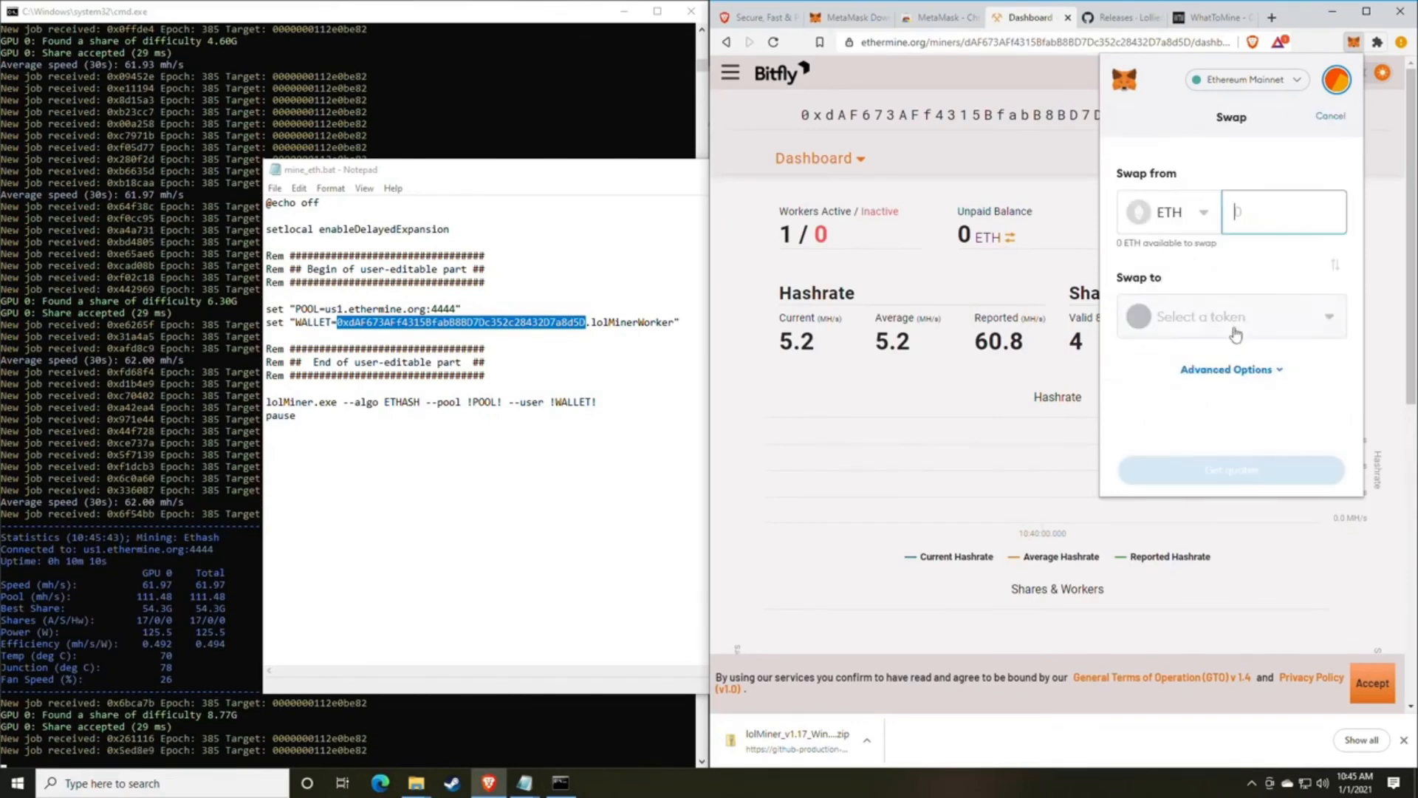
left_click(1197, 214)
left_click(1229, 177)
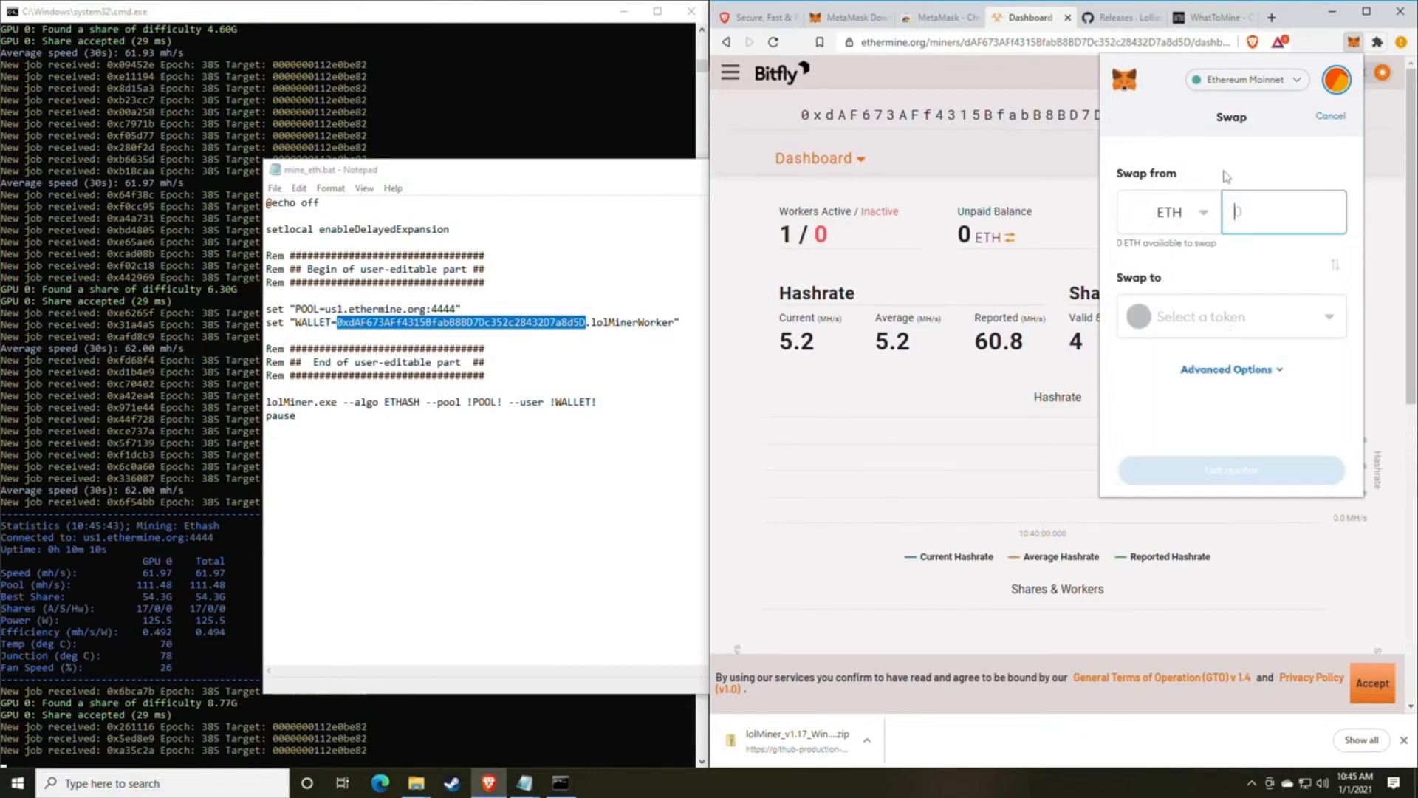
left_click(1228, 325)
left_click(1298, 132)
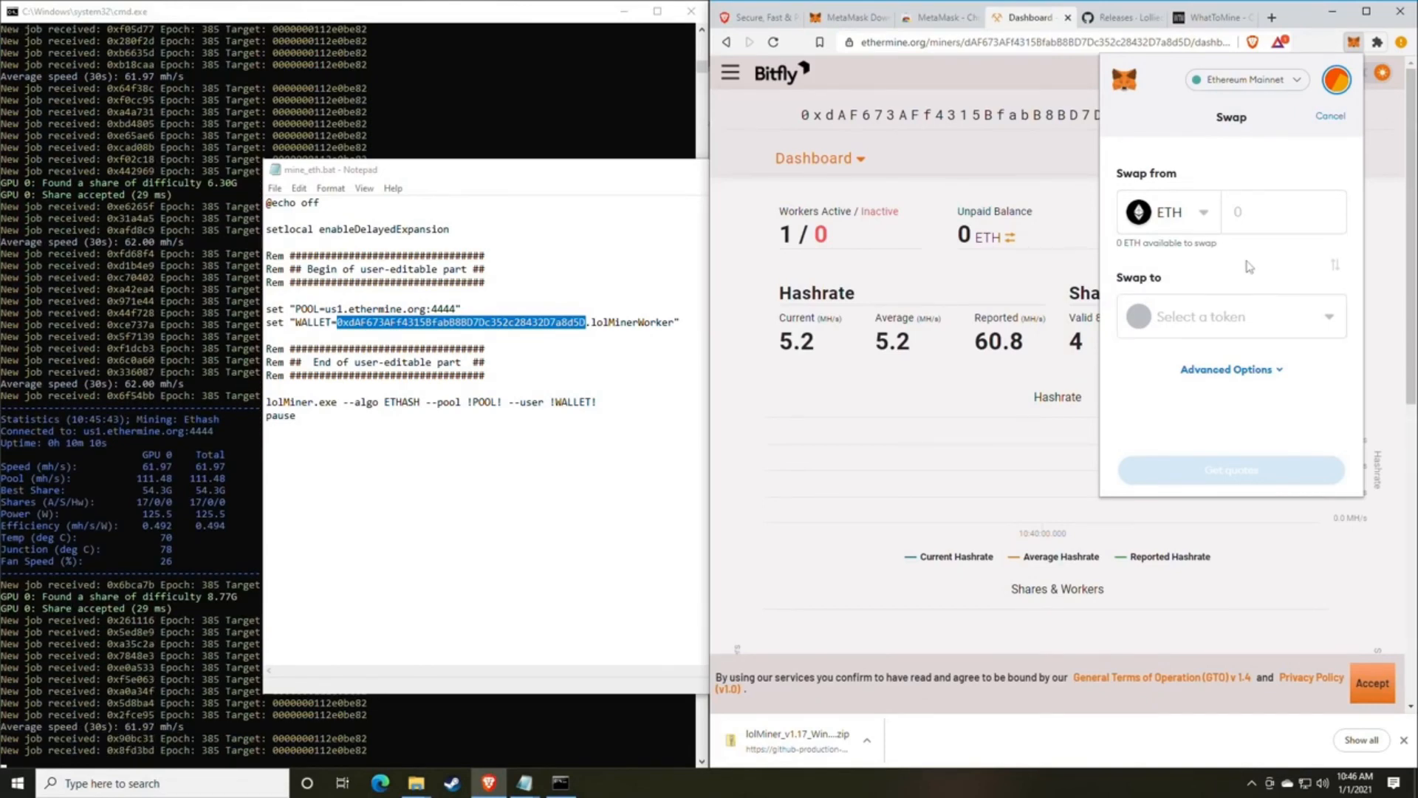
left_click(1353, 46)
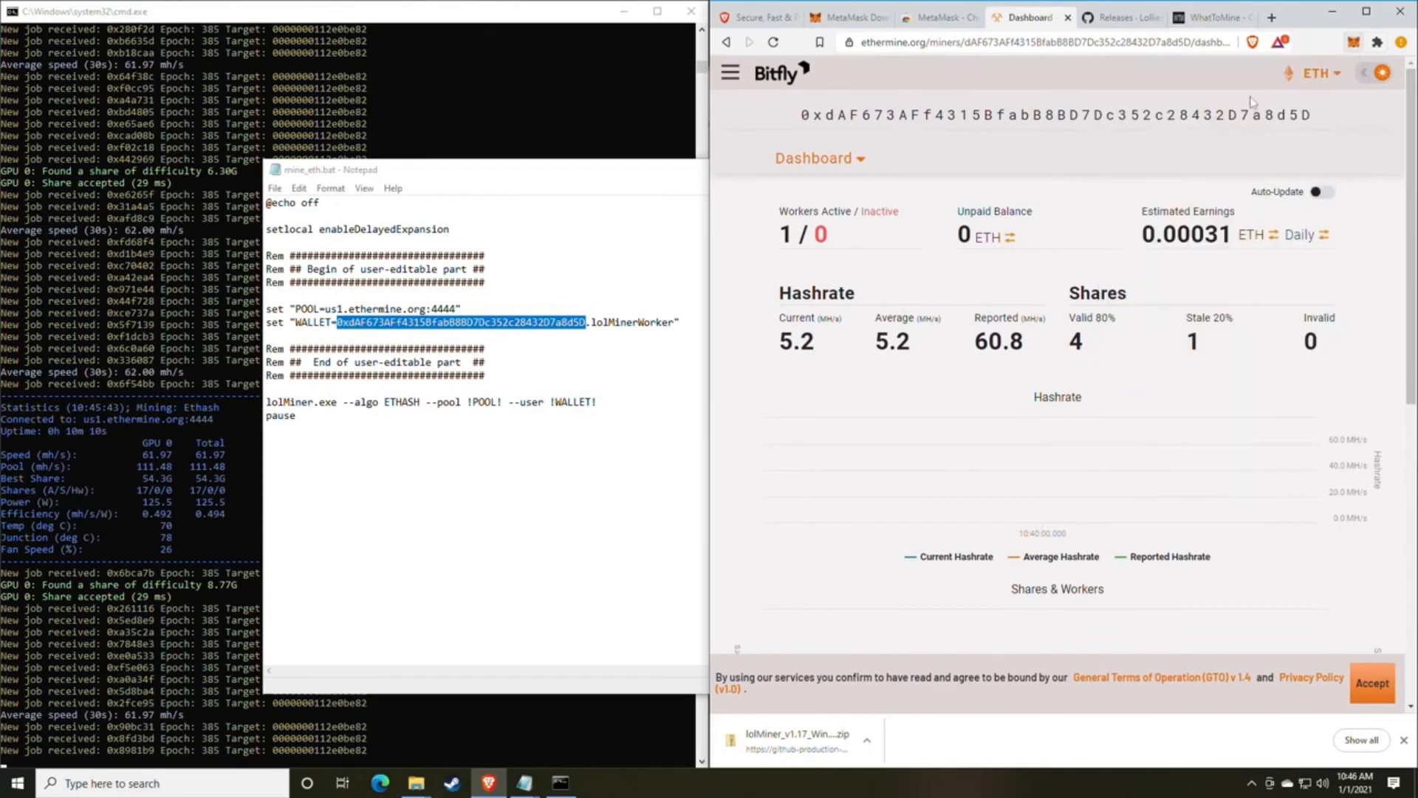